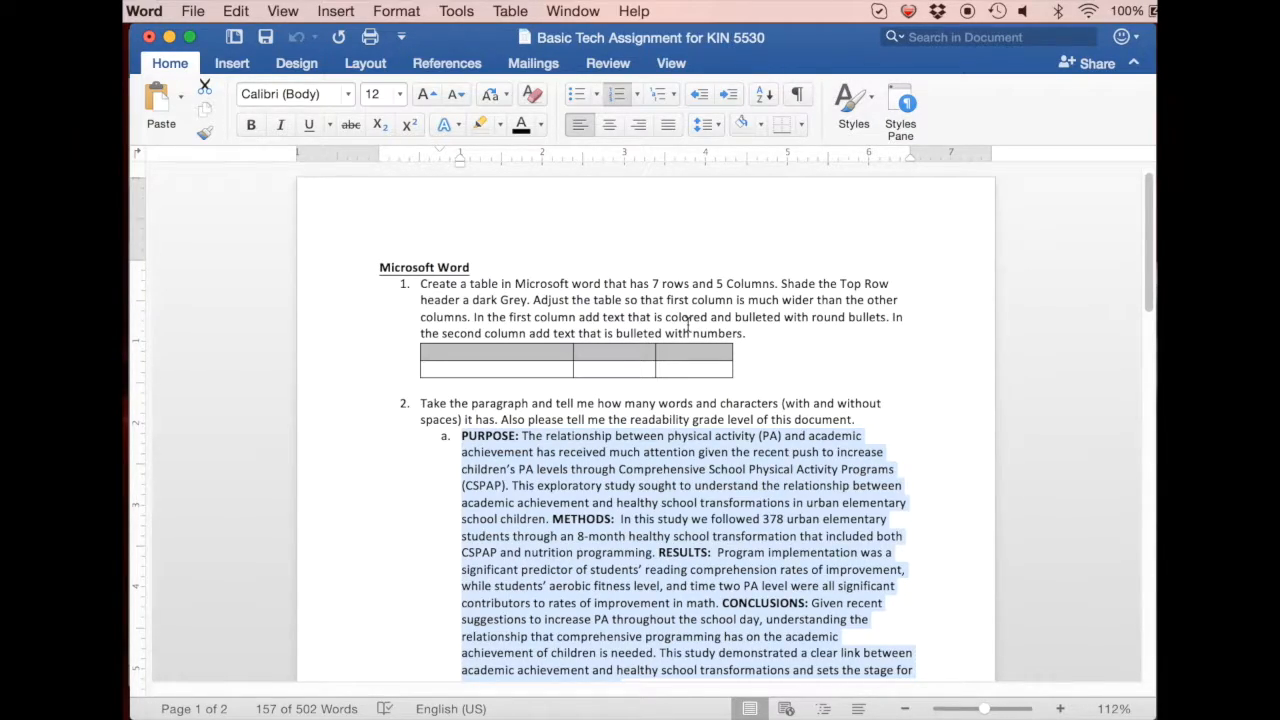
Add a row two lines high at the end of the existing three-column table.
click(233, 64)
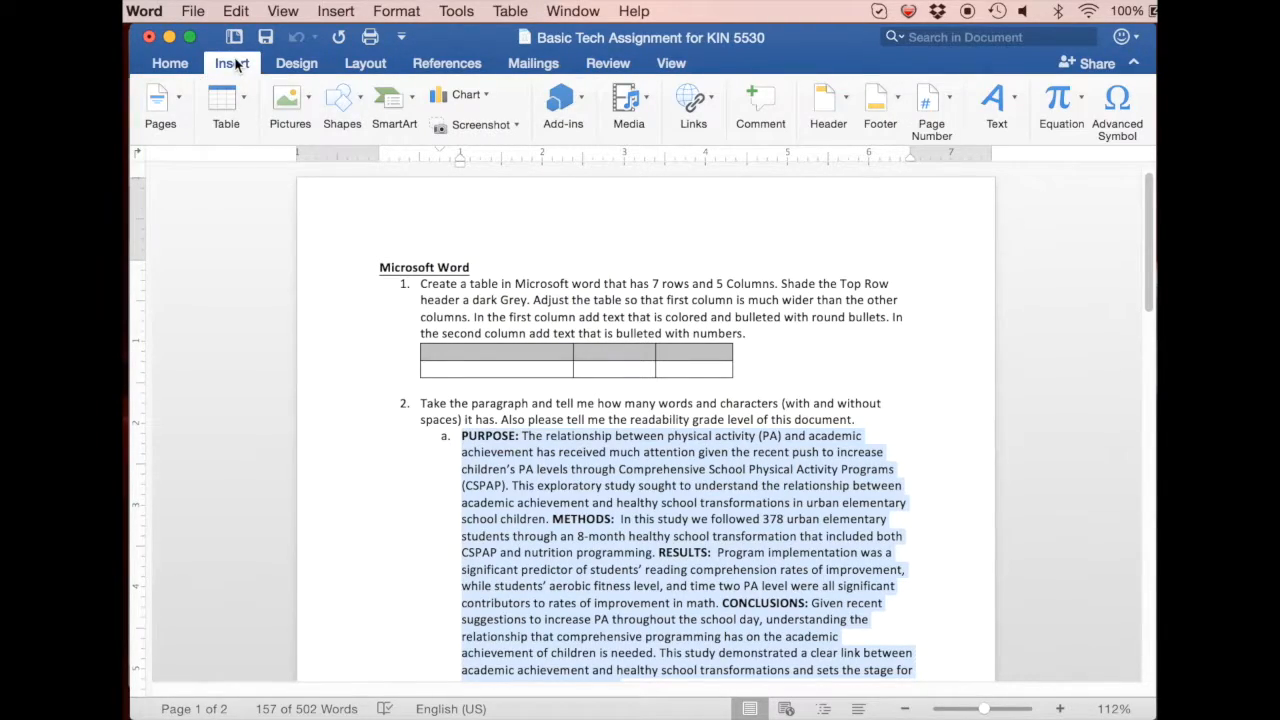
click(226, 105)
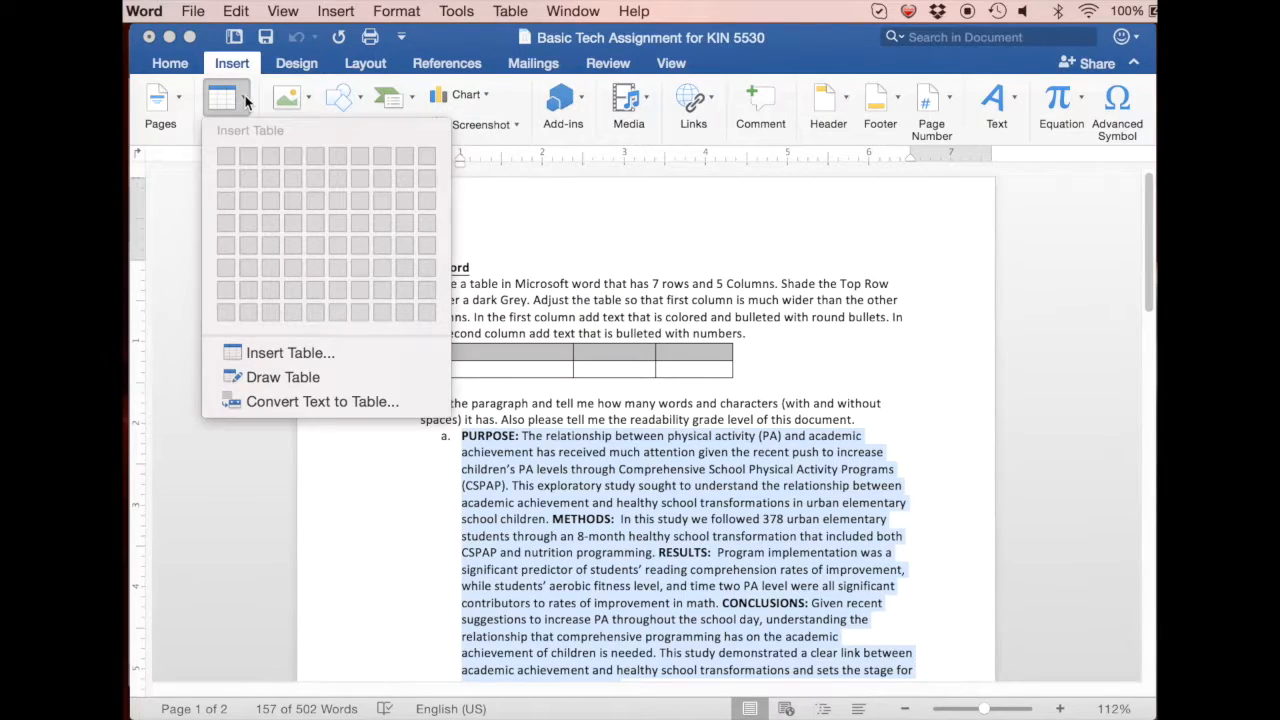
click(739, 403)
click(748, 375)
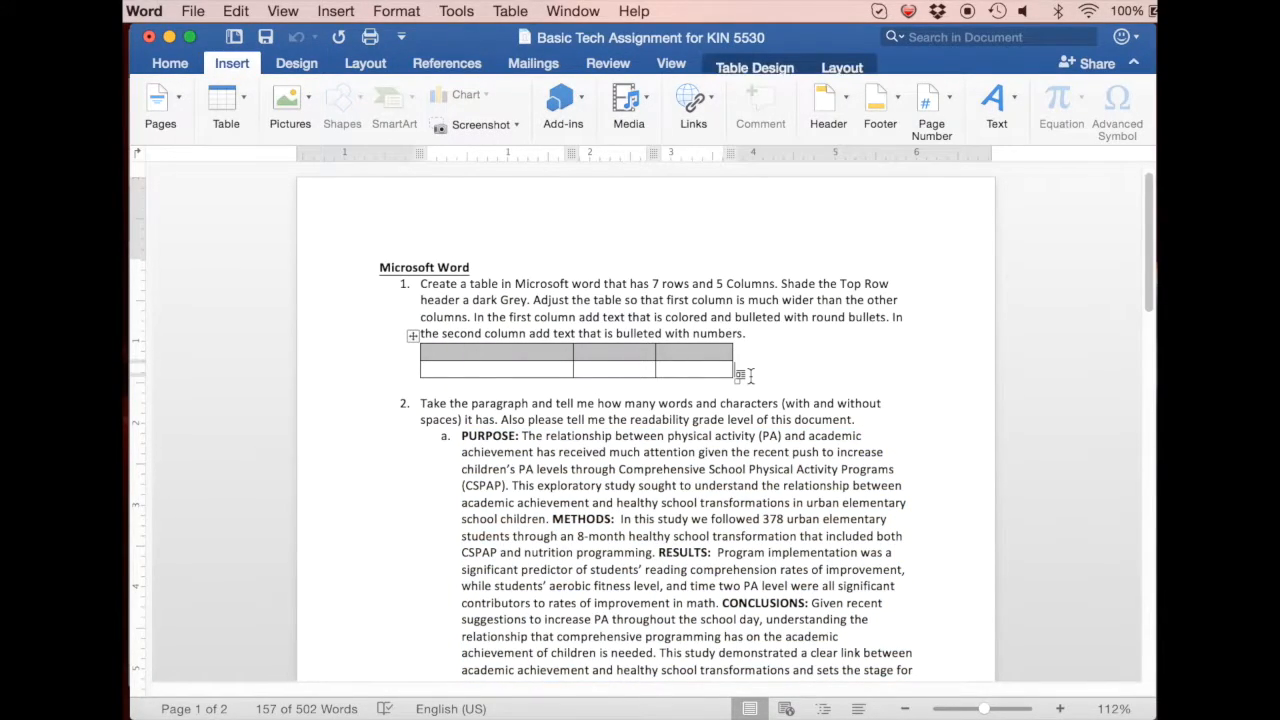
key(Return)
key(Return)
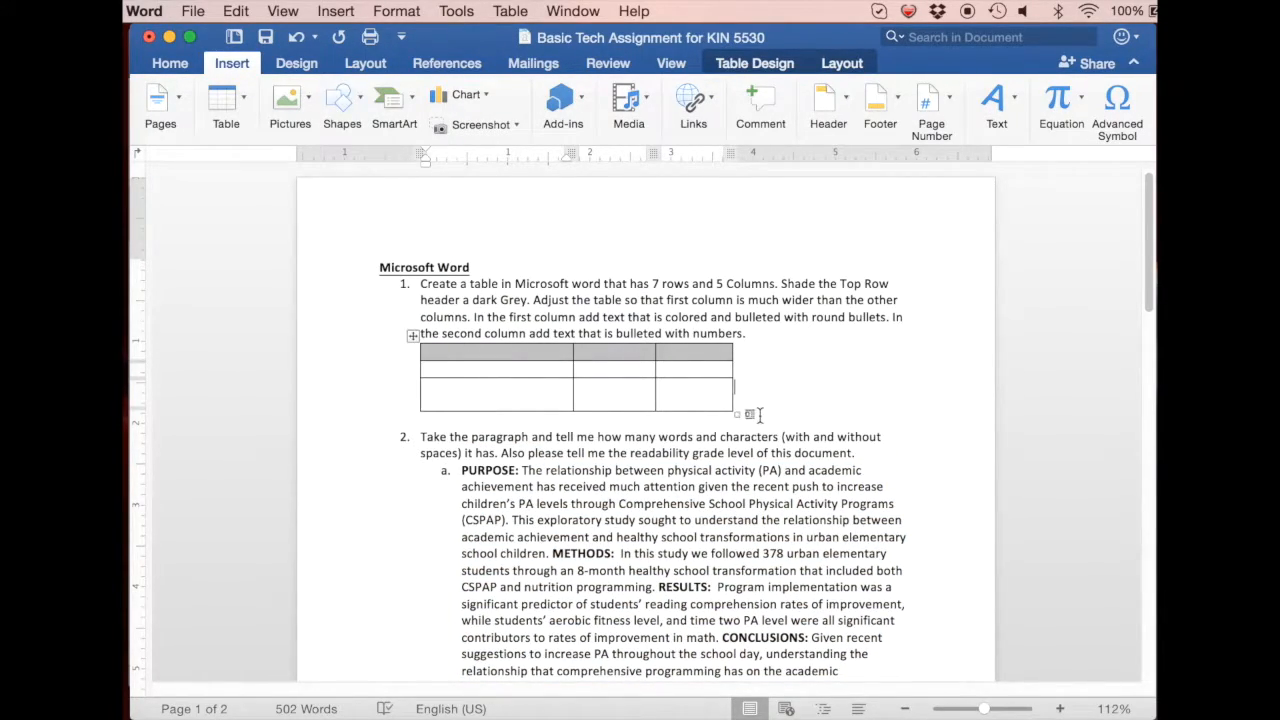
Add blank lines below the existing table and insert a new table with 5 columns and 7 rows there.
click(600, 420)
key(Return)
key(Return)
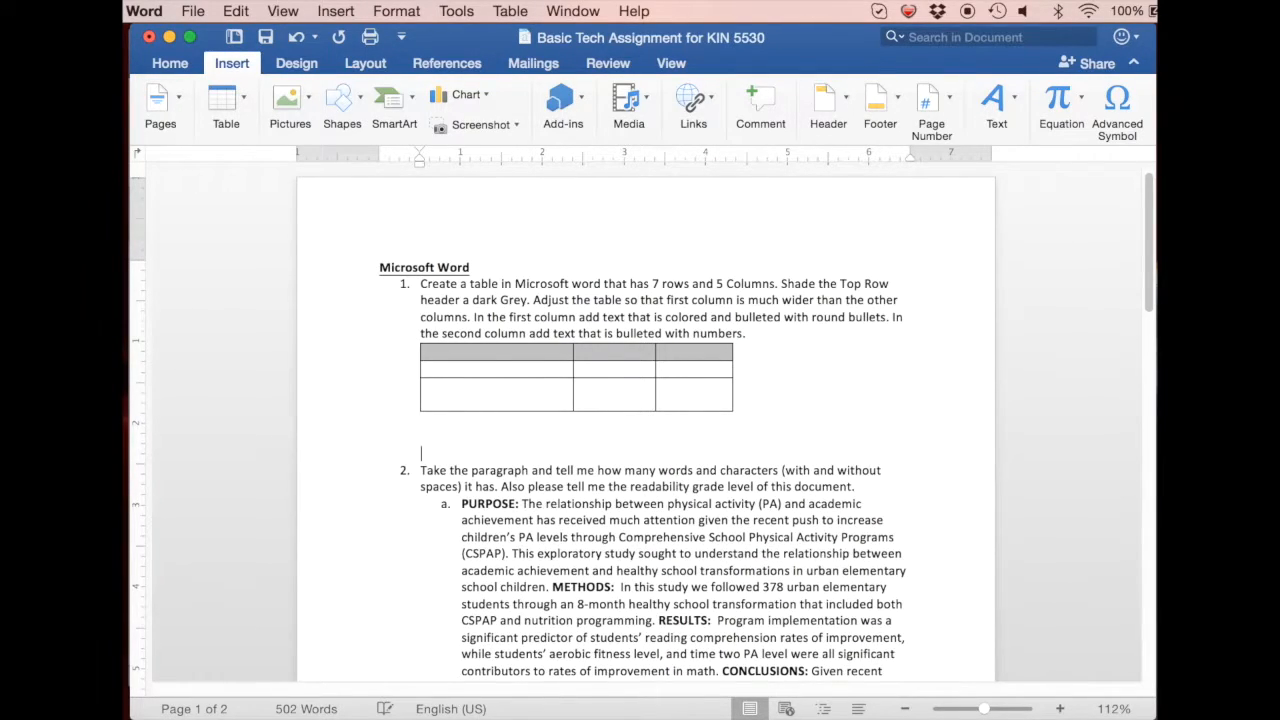
click(241, 99)
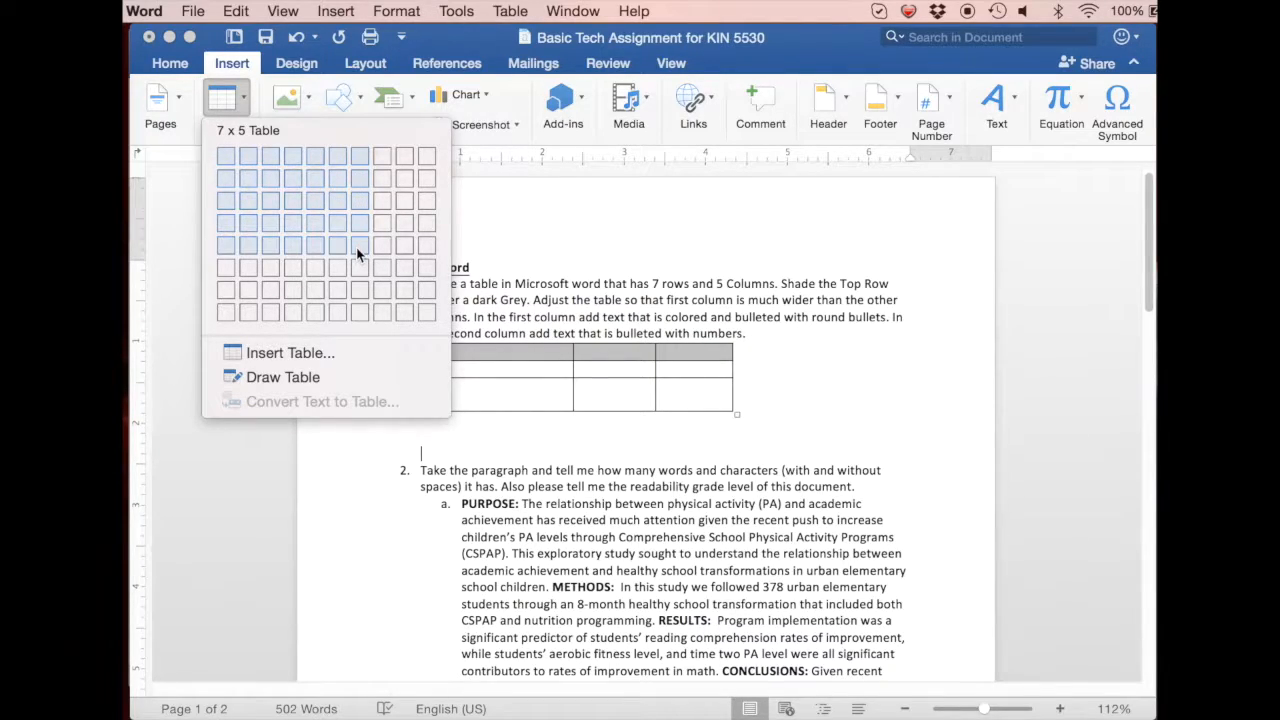
click(316, 286)
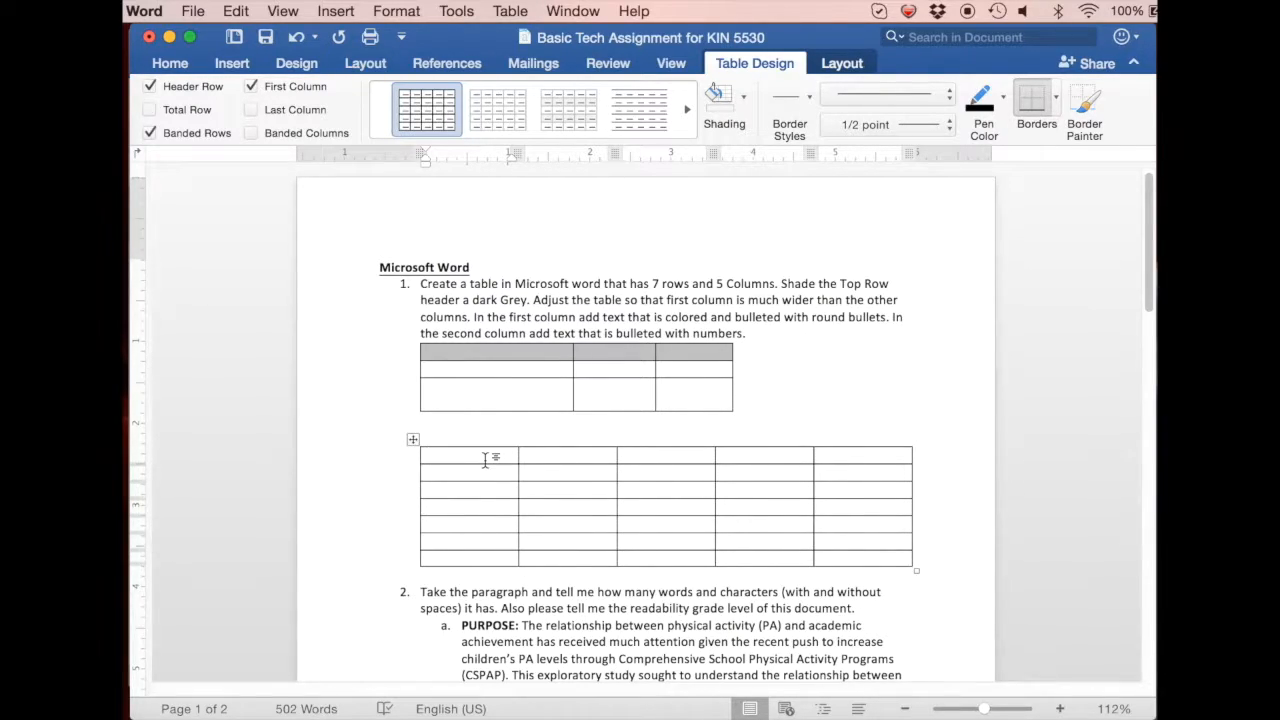
Choose a dark grey shading fill for the top row of the new table.
drag(445, 456, 870, 457)
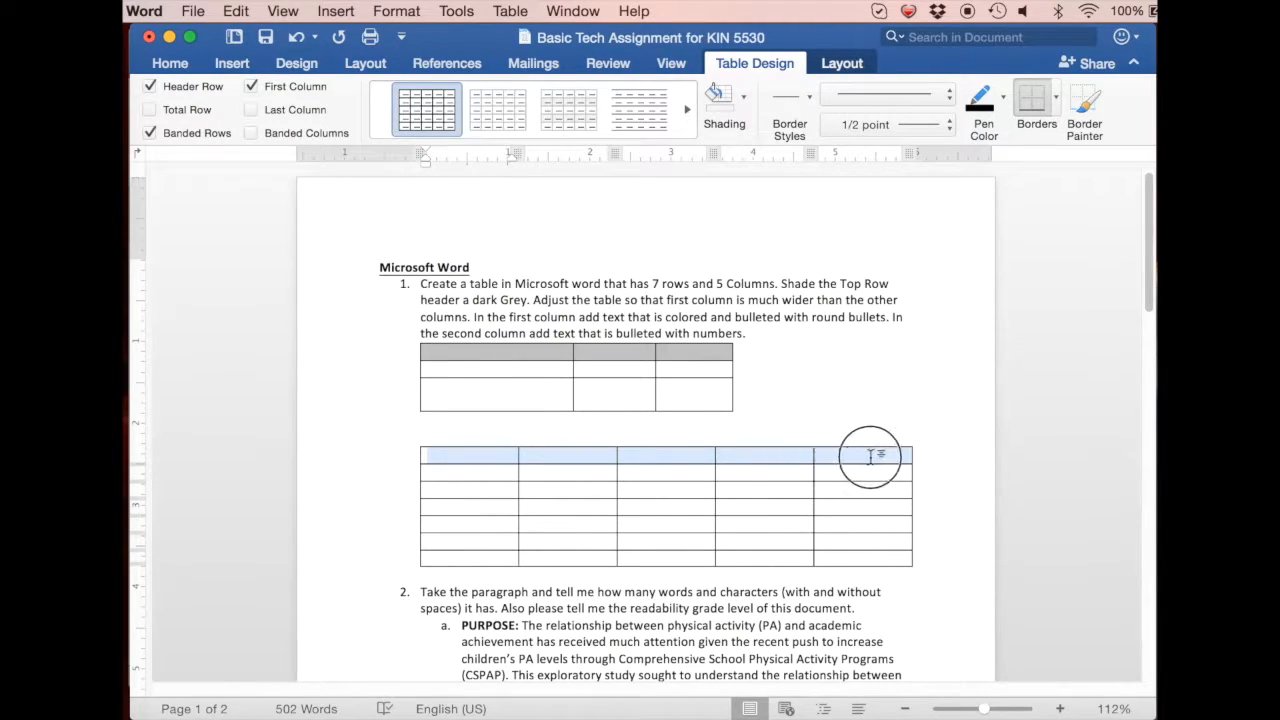
right_click(761, 462)
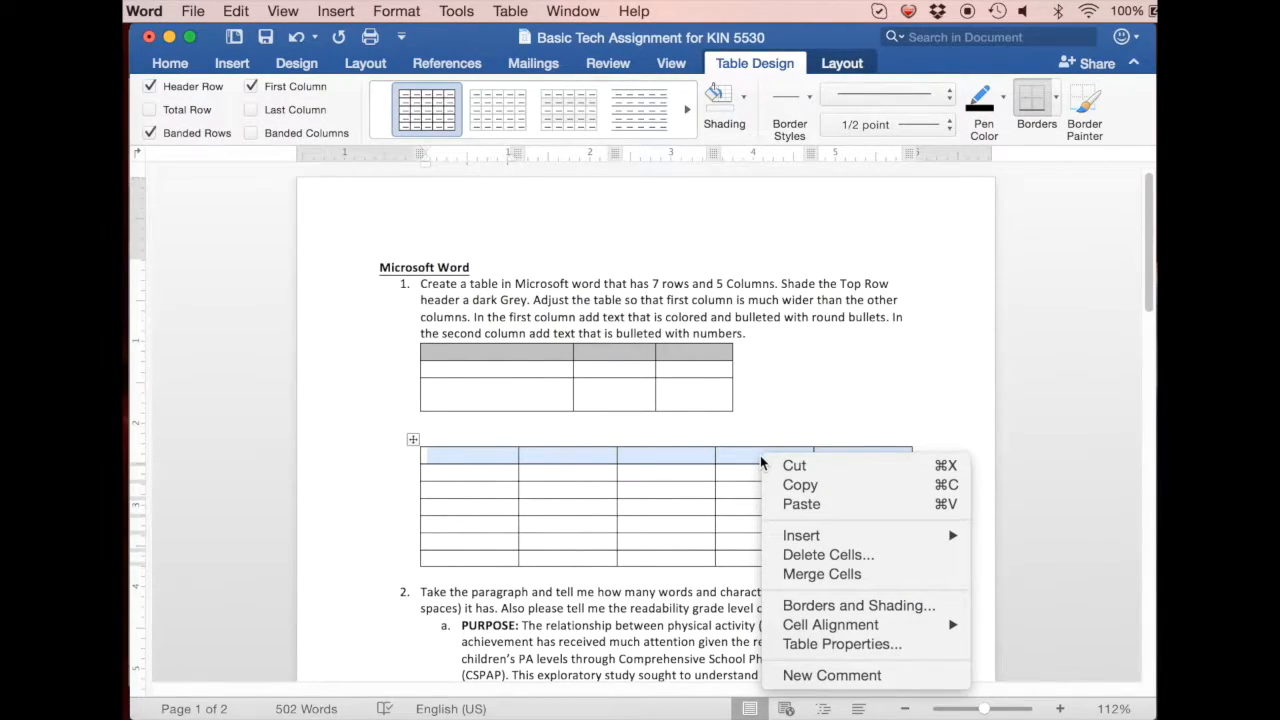
click(816, 605)
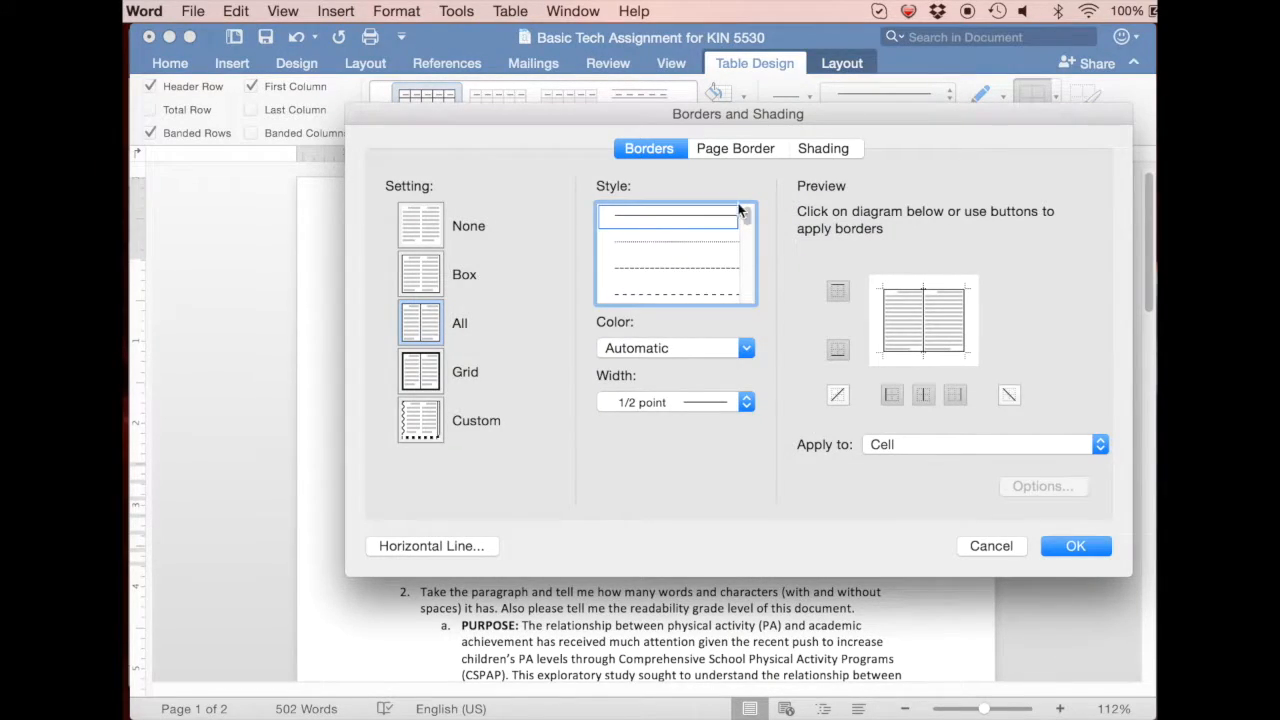
click(837, 148)
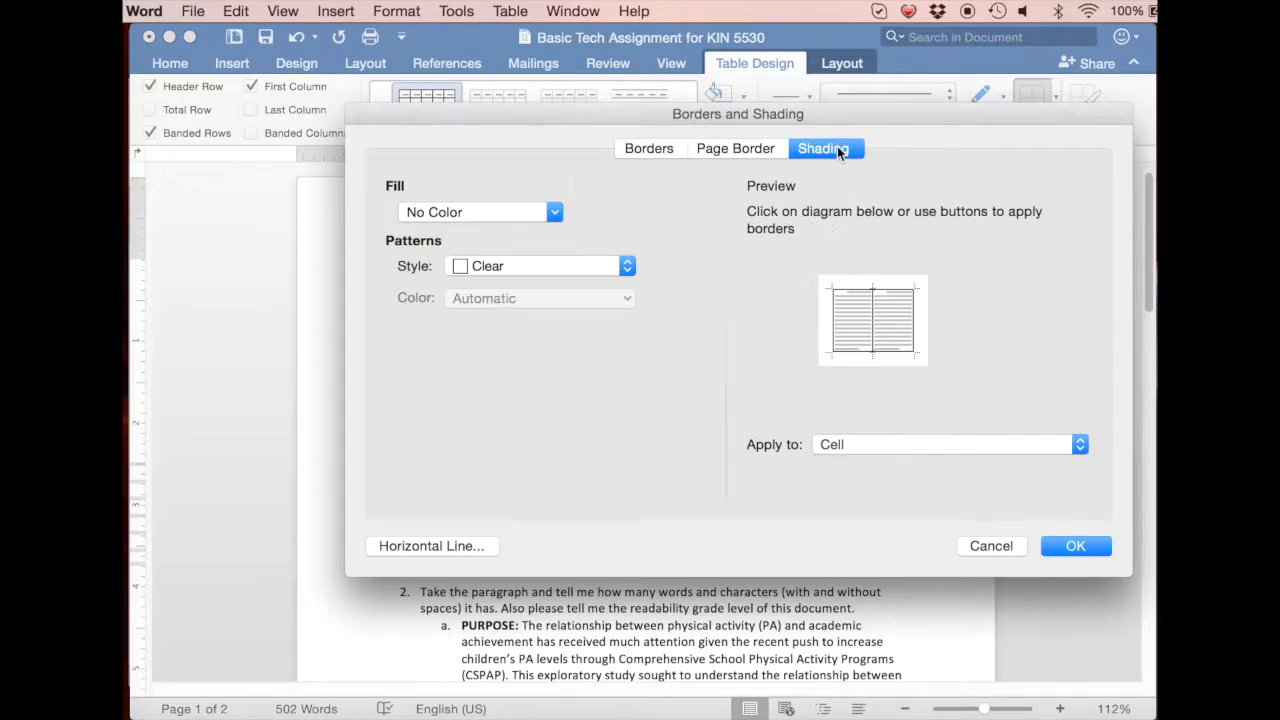
click(513, 217)
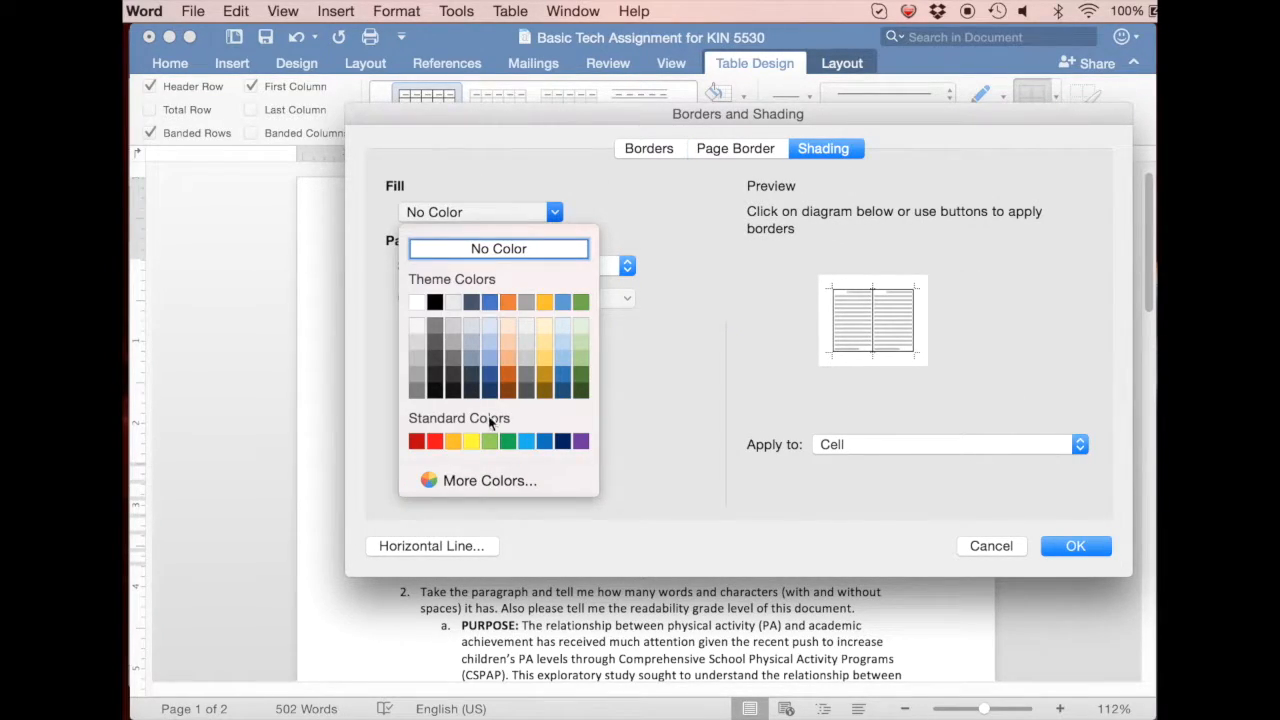
click(454, 346)
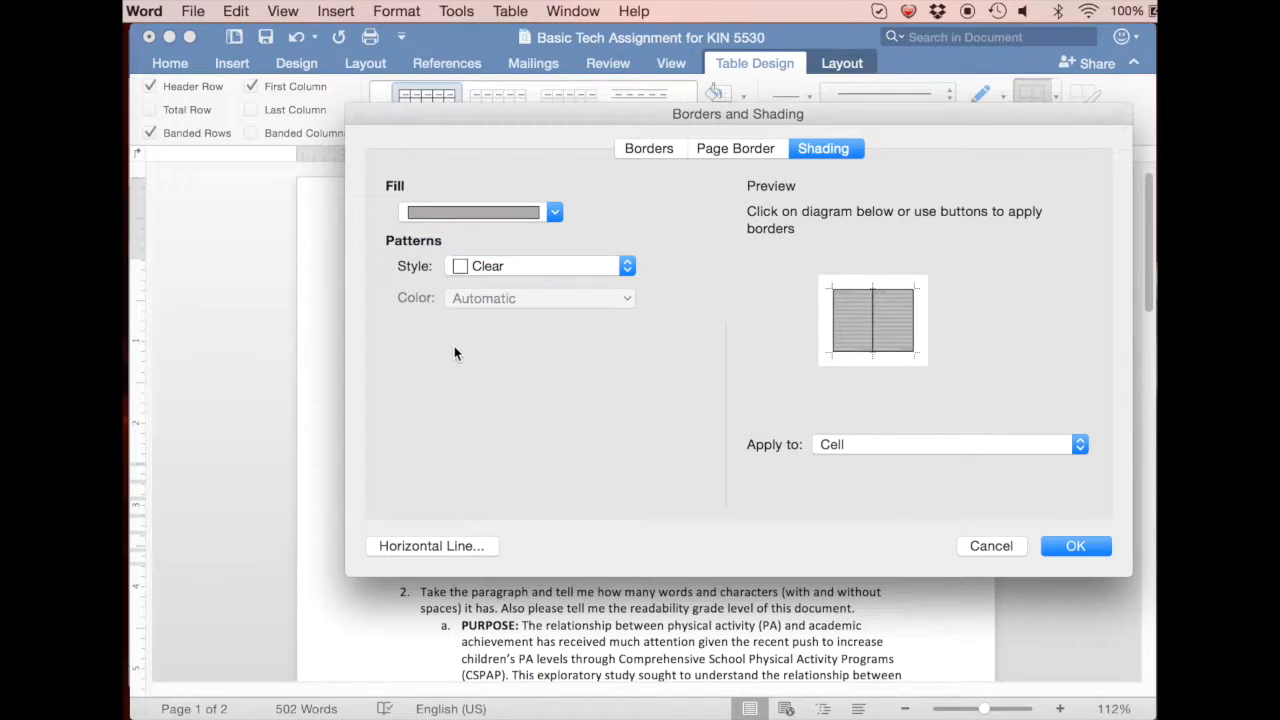
Try a 25% pattern style for the top row's shading, then reset the pattern to Clear.
click(508, 266)
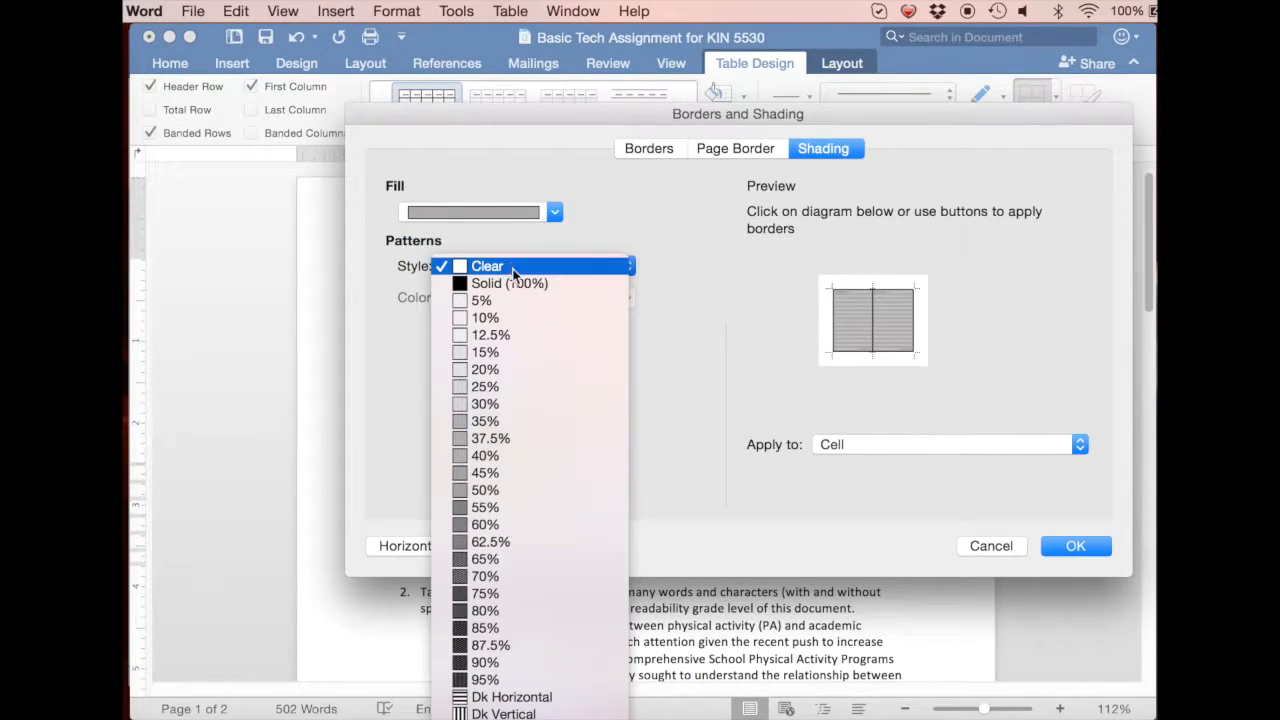
click(482, 382)
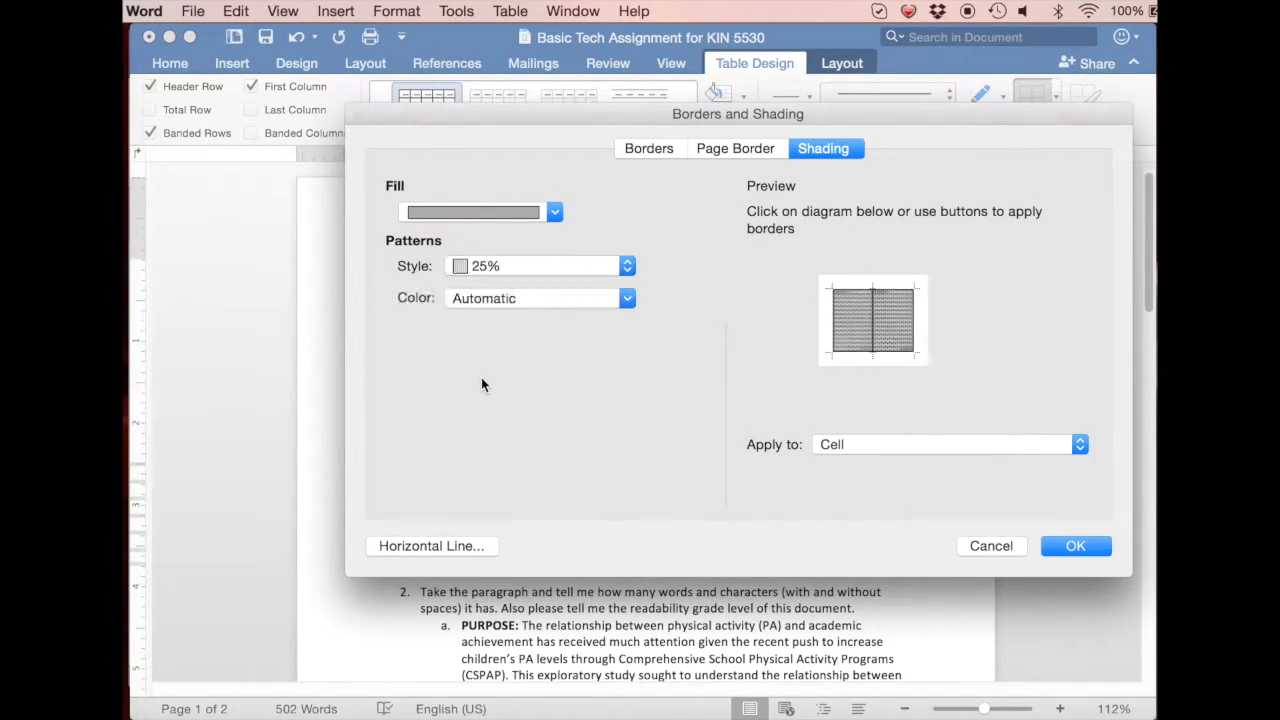
click(563, 266)
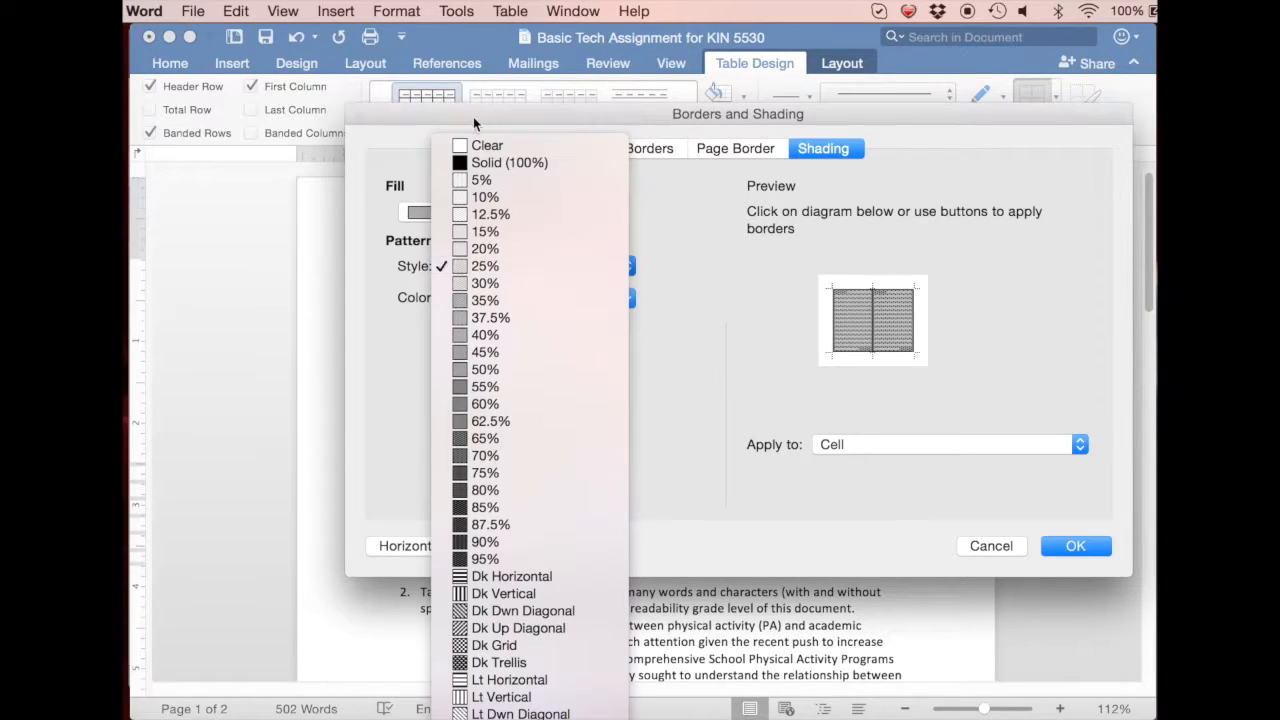
click(481, 145)
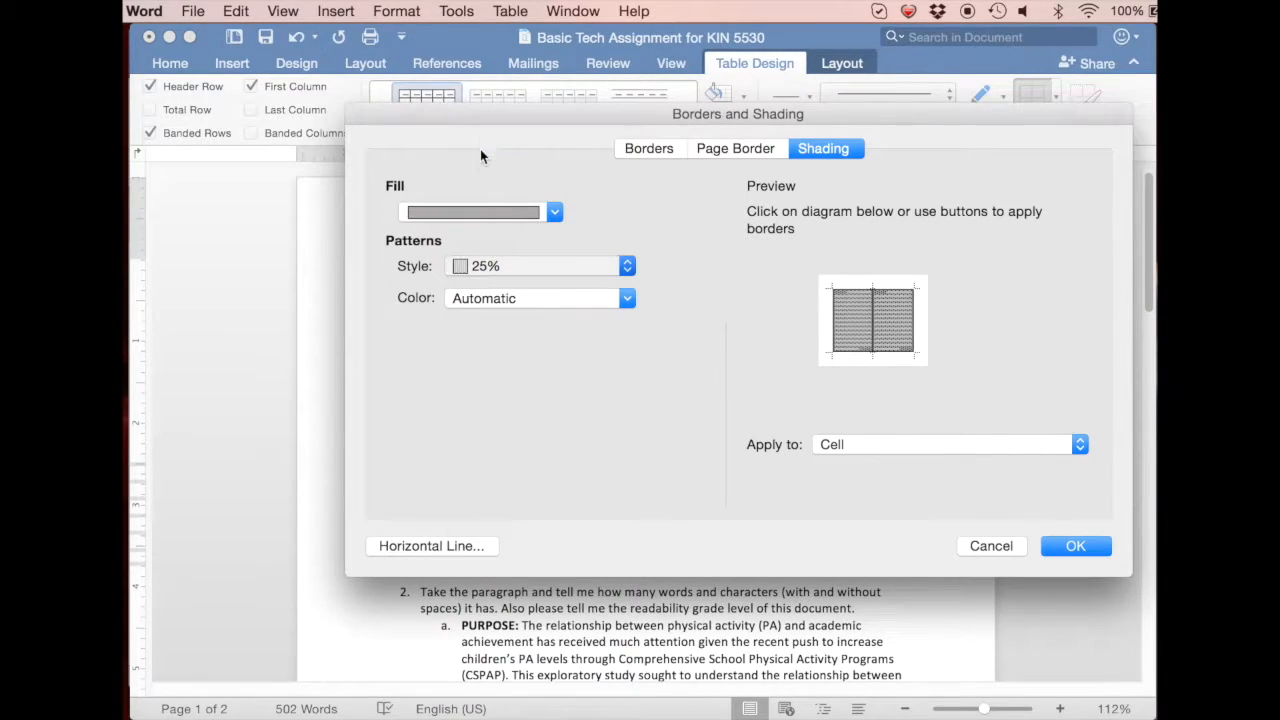
Remove the inside vertical borders from the top row and apply the border and shading settings.
click(749, 148)
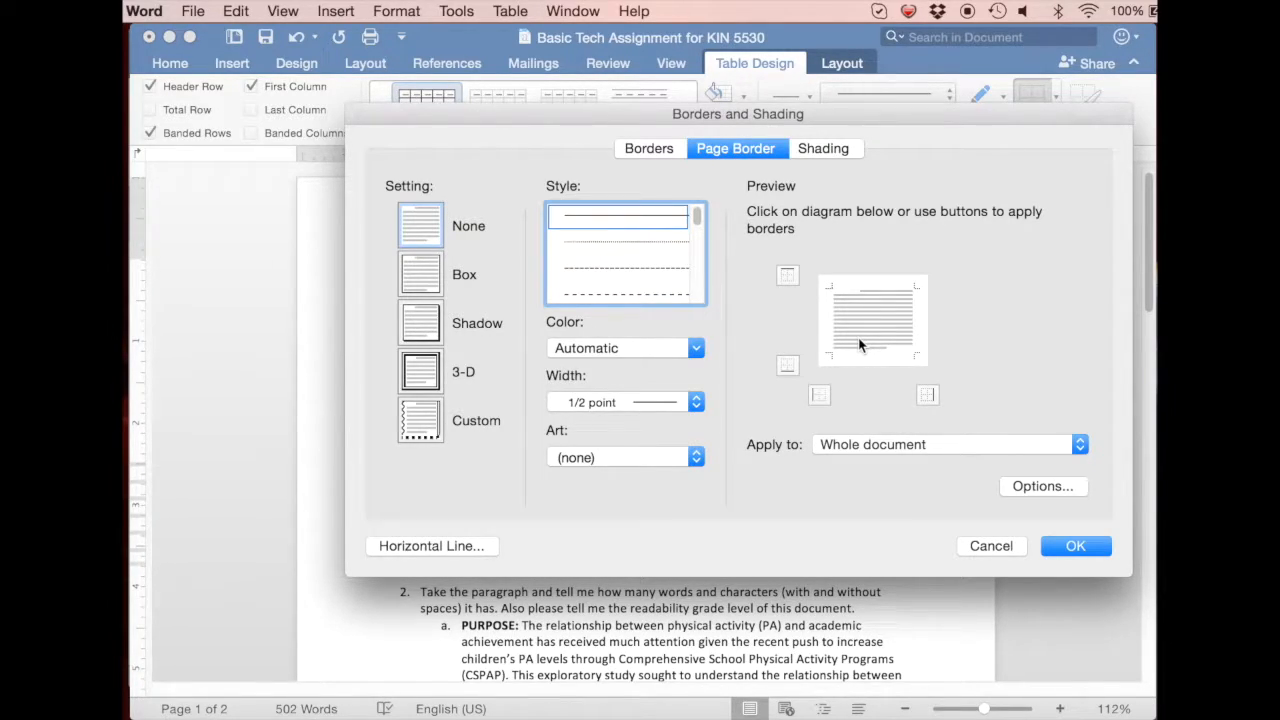
click(651, 149)
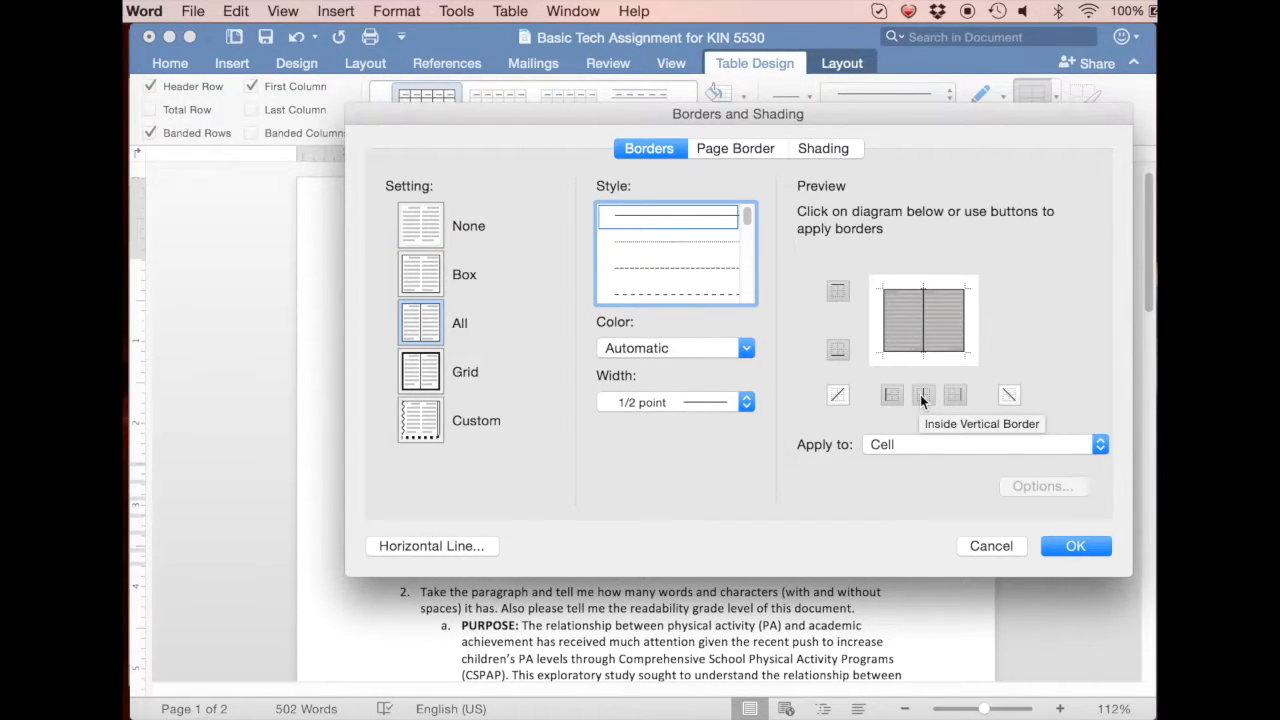
click(922, 396)
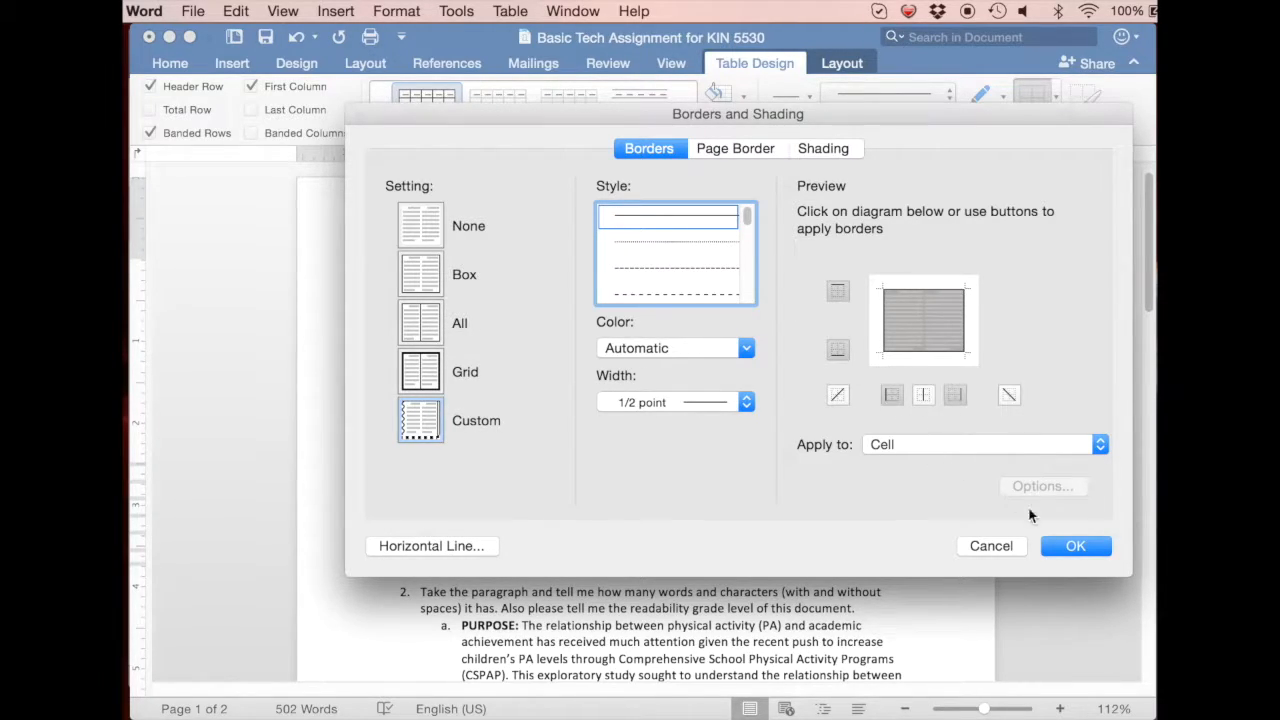
click(1073, 546)
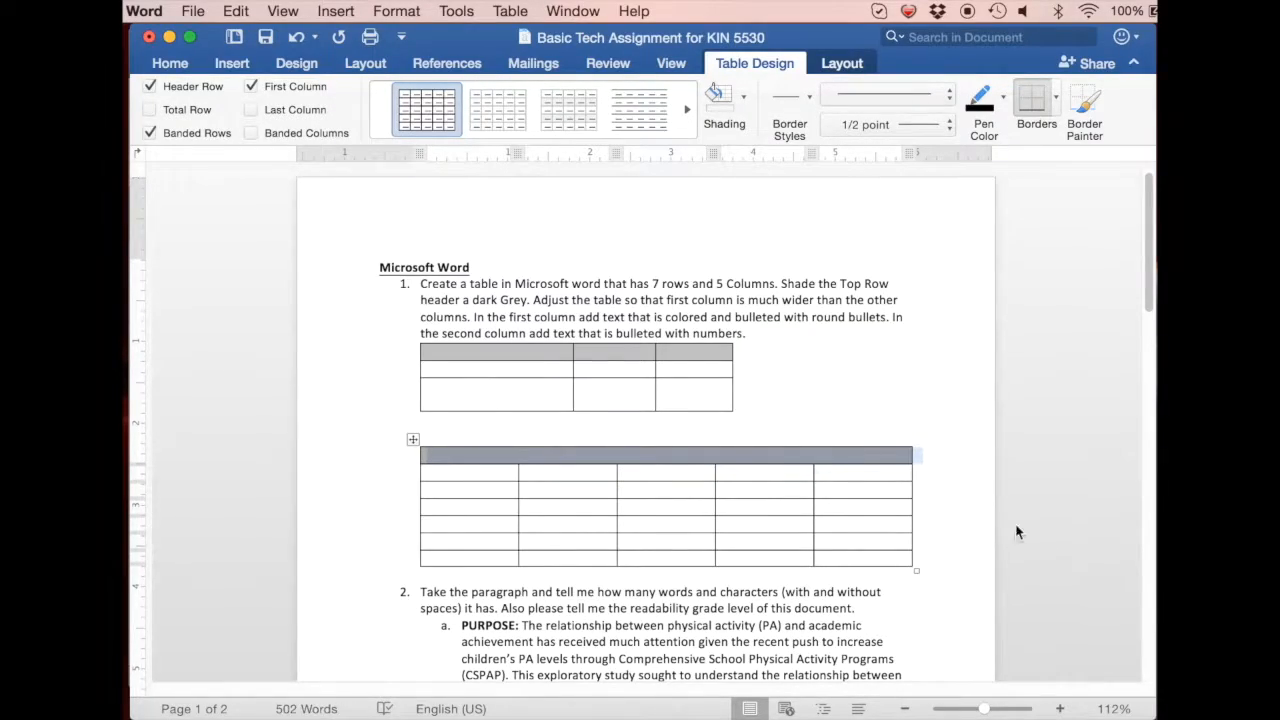
Merge all the cells of the shaded top row into a single cell.
click(650, 469)
drag(586, 457, 826, 476)
click(814, 464)
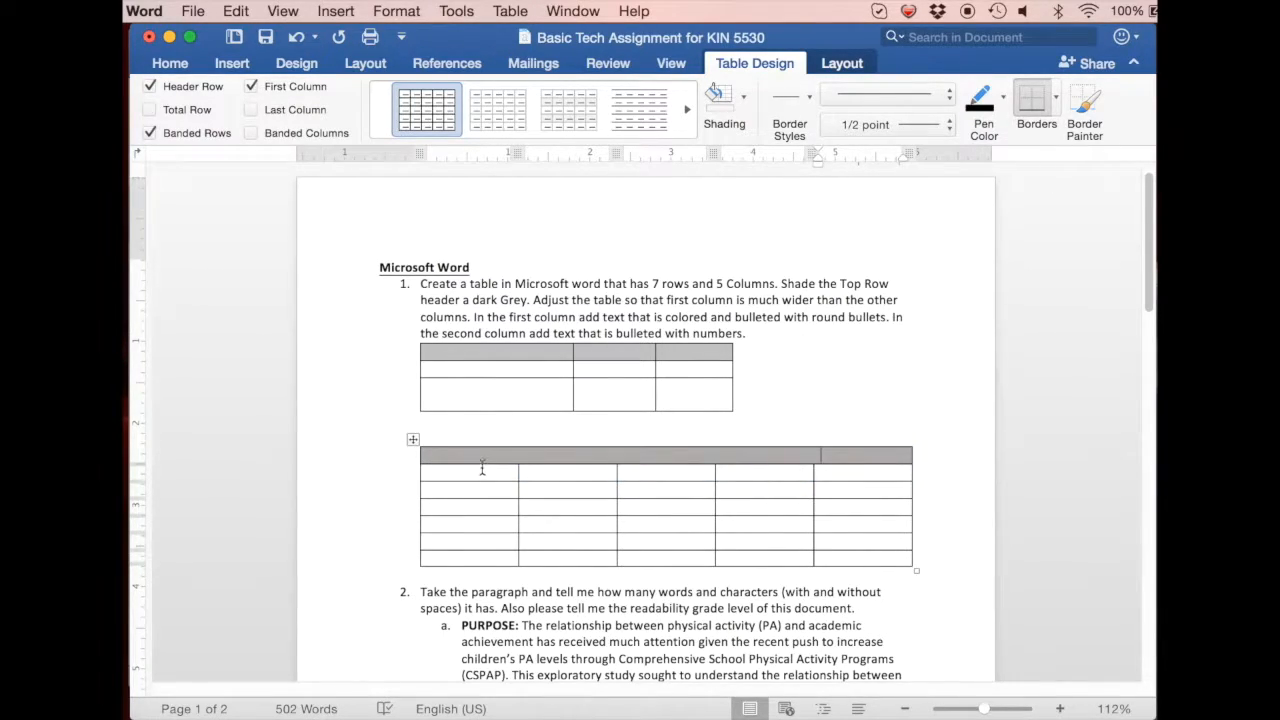
click(557, 457)
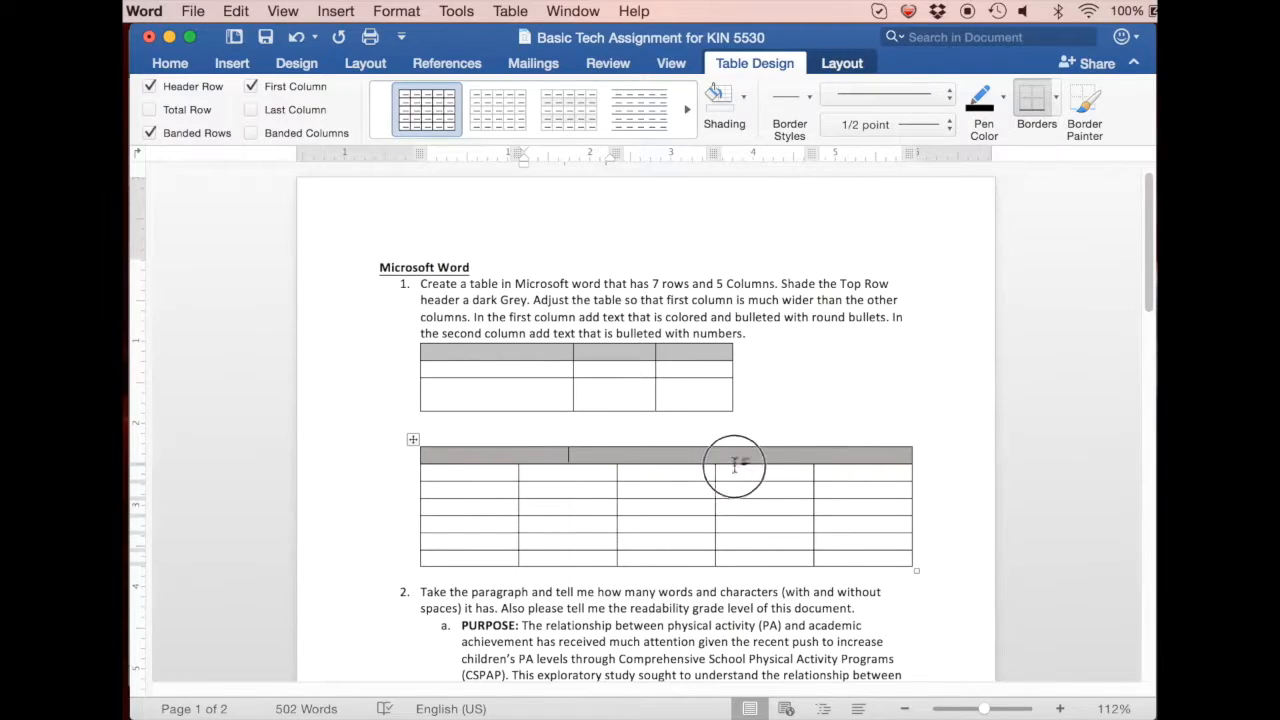
drag(489, 456, 864, 460)
right_click(866, 461)
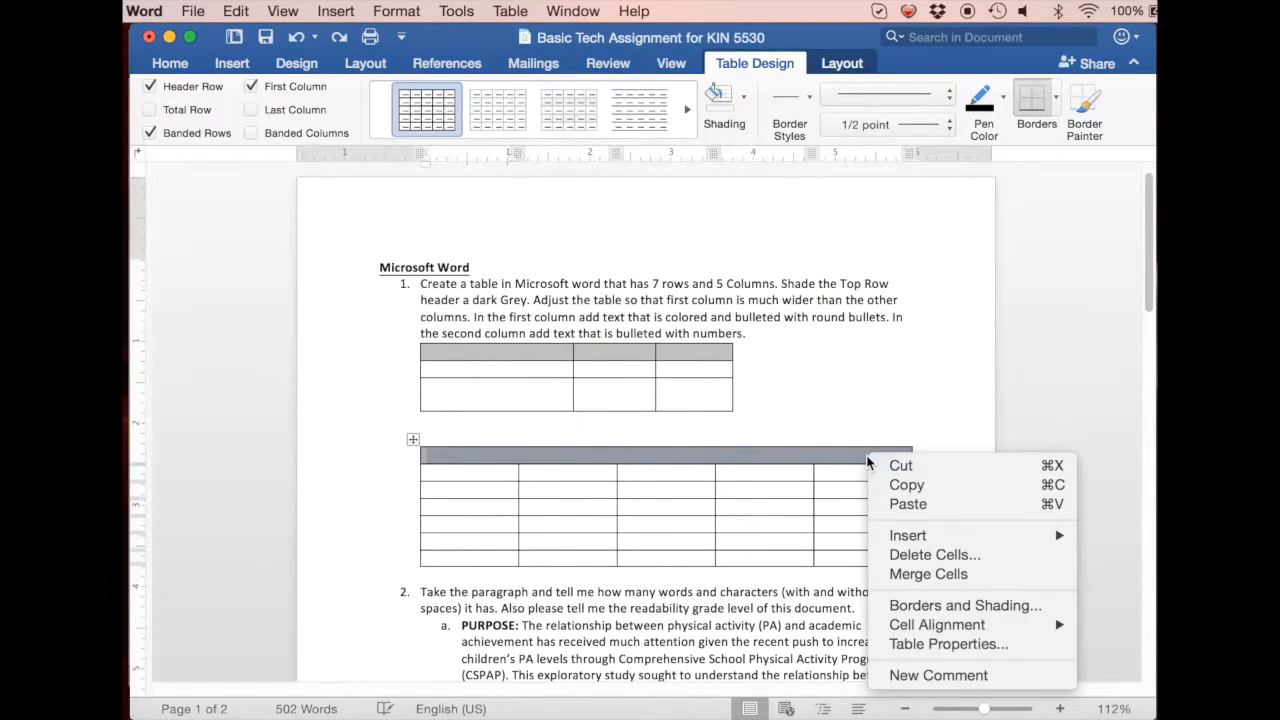
click(908, 575)
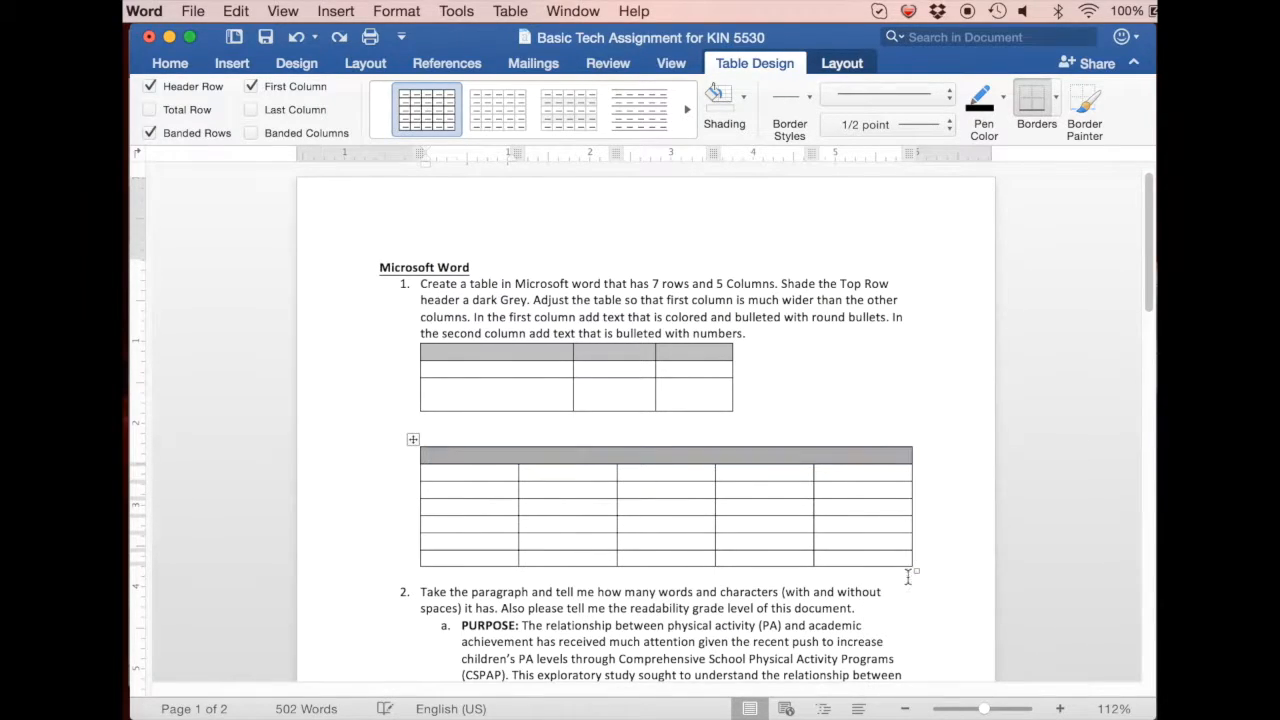
Turn off the inside horizontal, left and right borders for the whole new table.
click(503, 474)
click(413, 440)
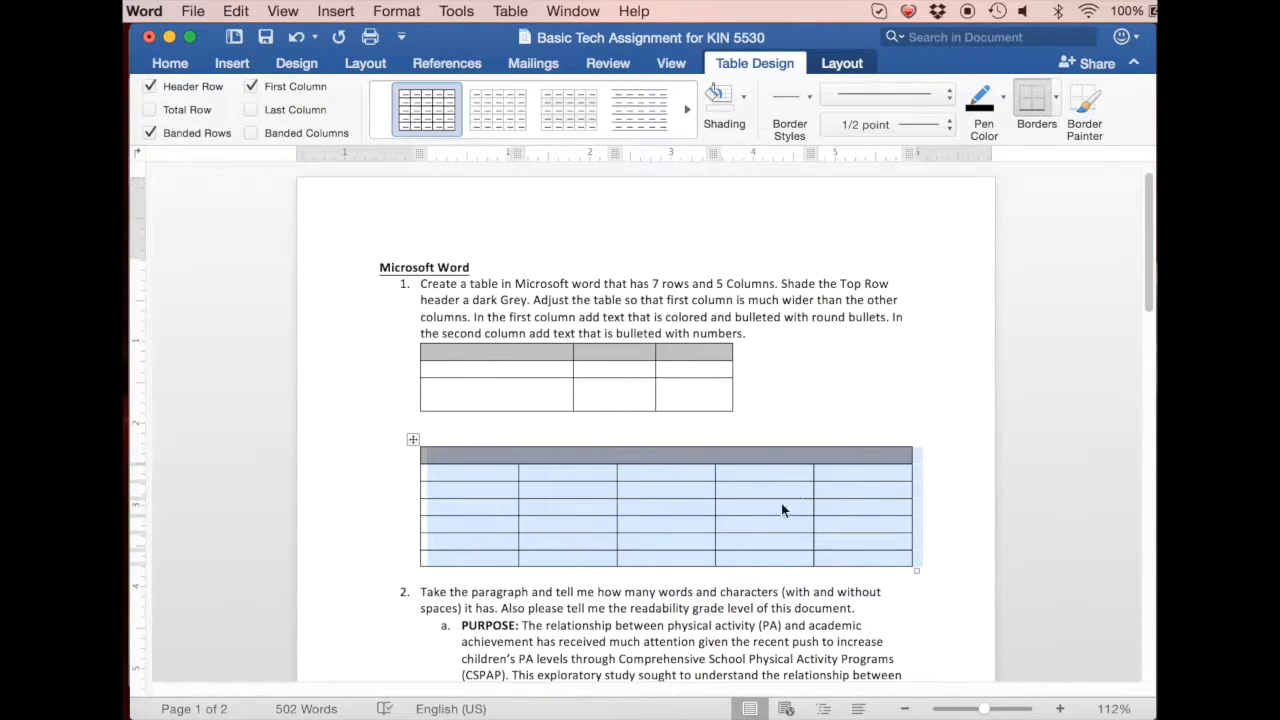
right_click(707, 488)
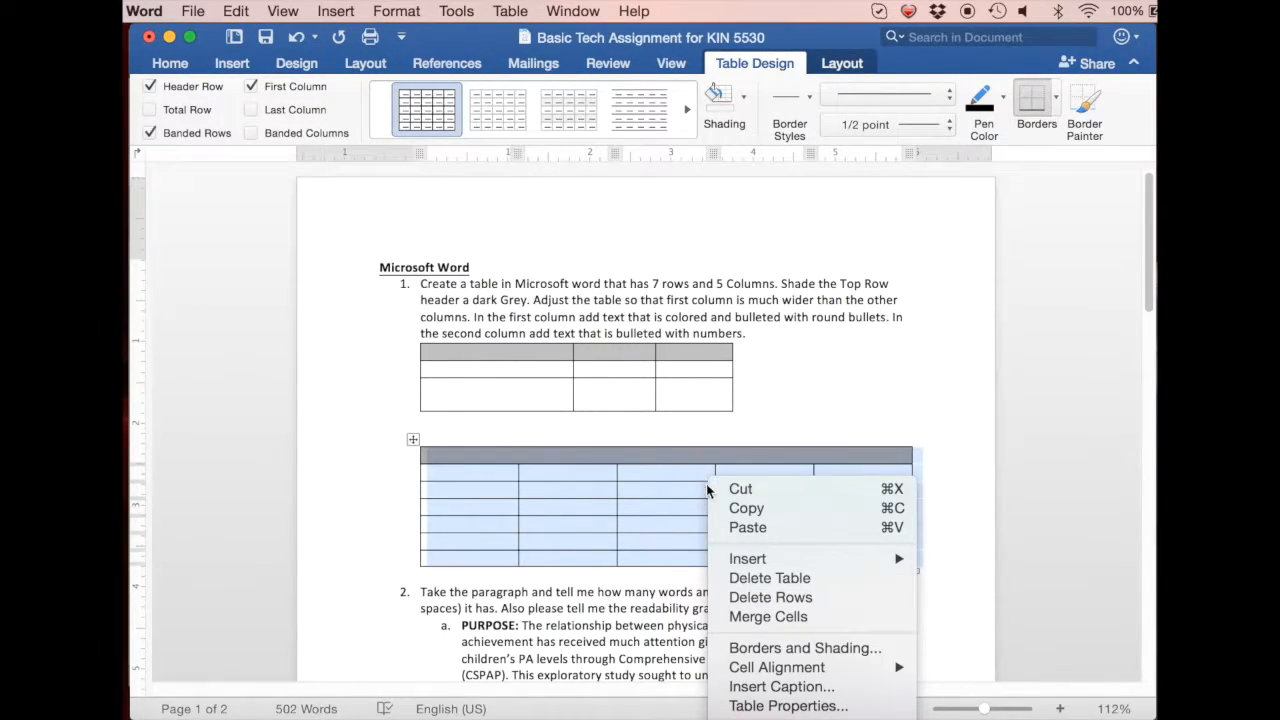
click(740, 647)
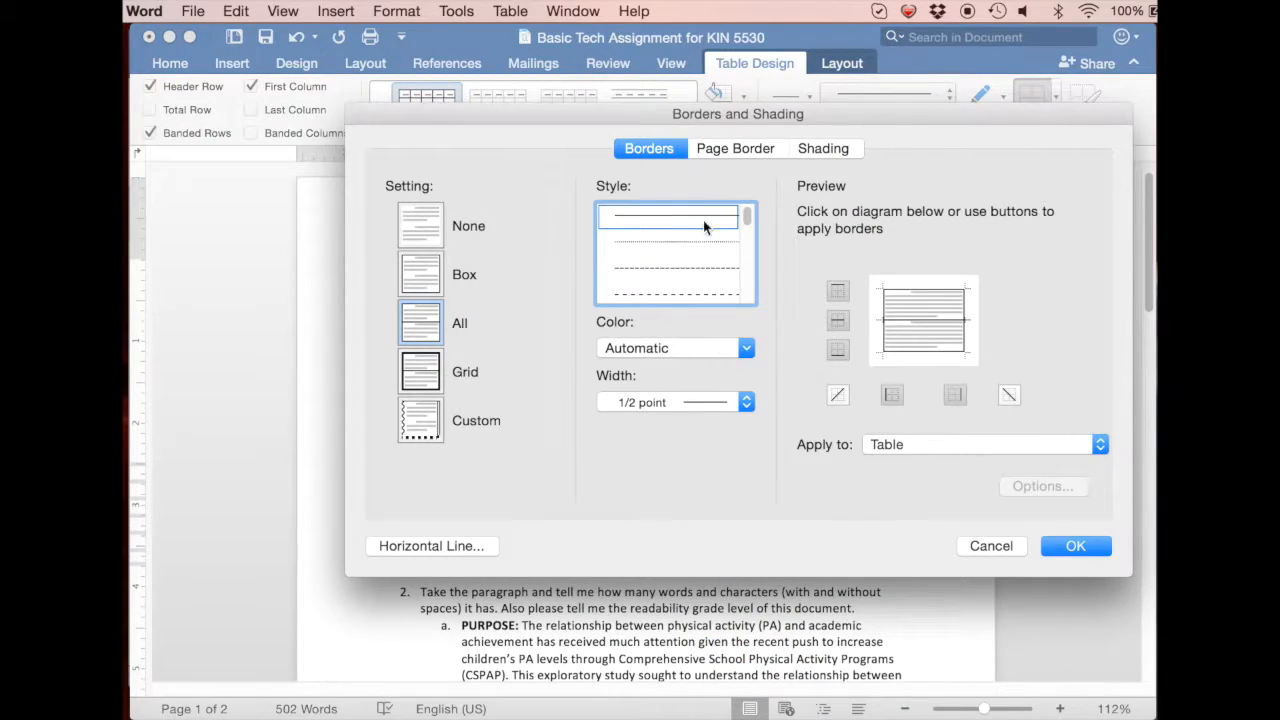
click(840, 320)
click(891, 396)
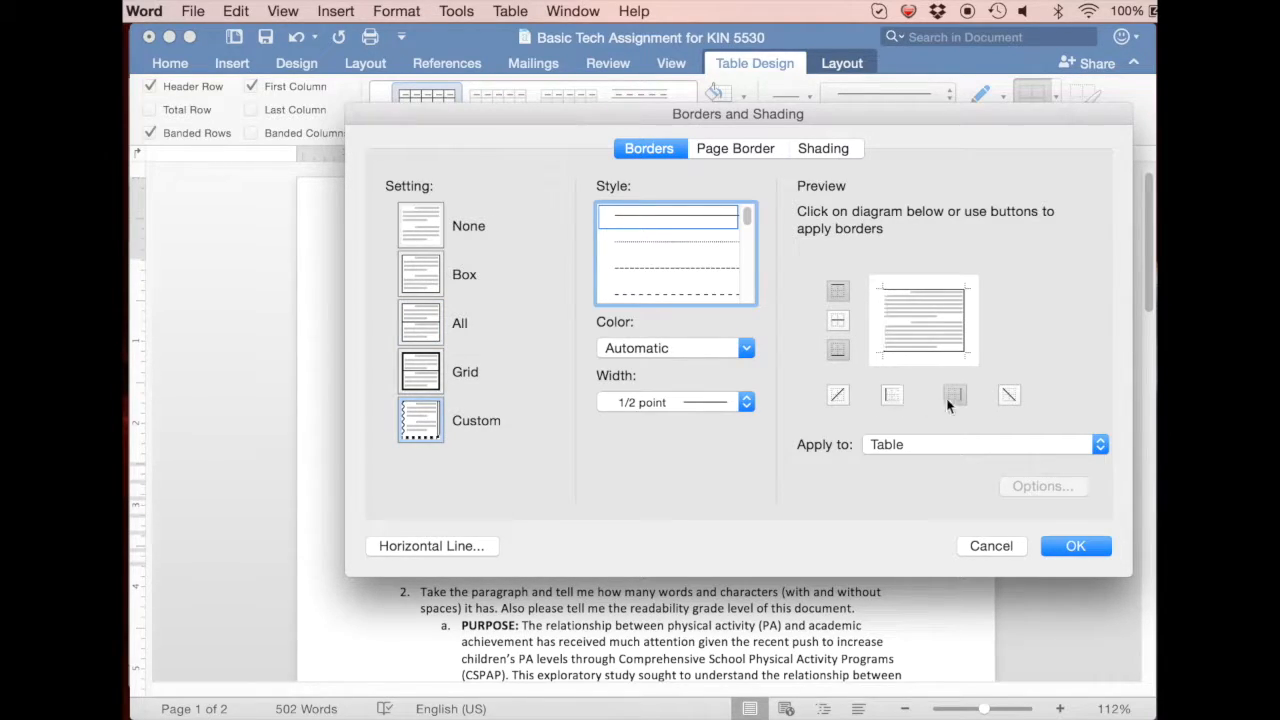
click(954, 396)
Apply a 3 point thick-thin line as the table's top border and a thin-thick line as its bottom border.
drag(746, 212, 750, 238)
click(668, 268)
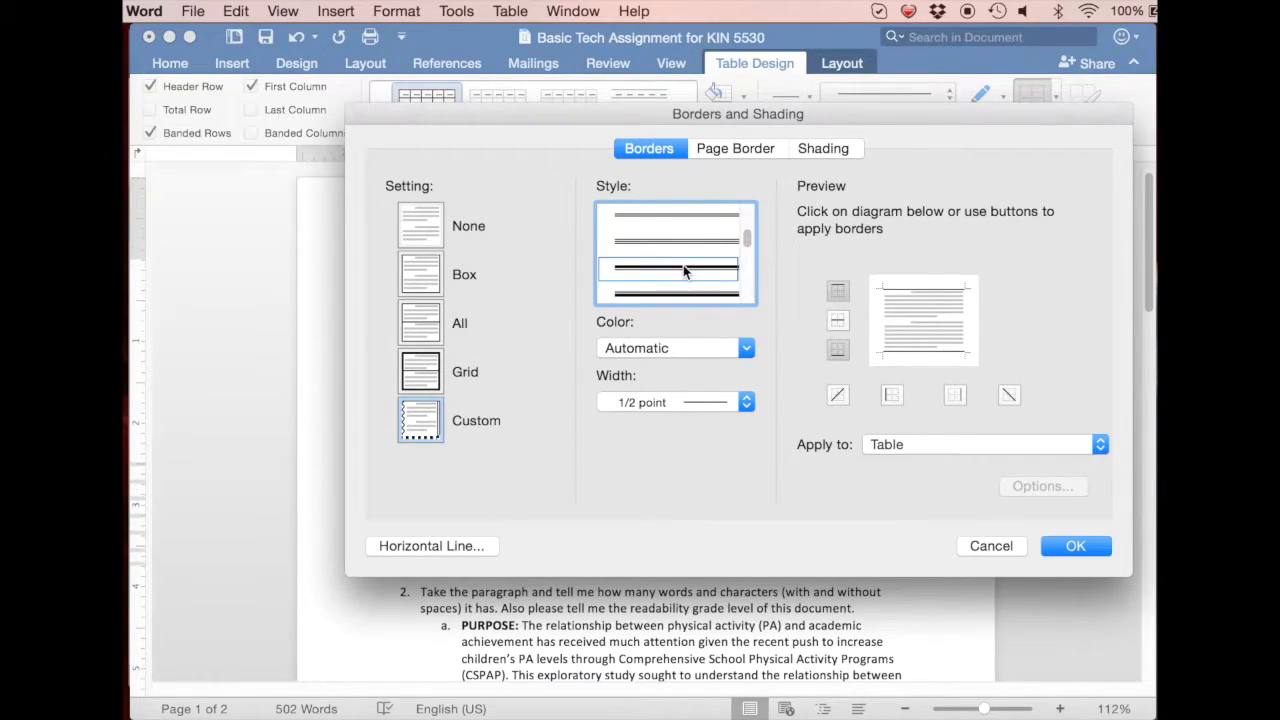
click(837, 291)
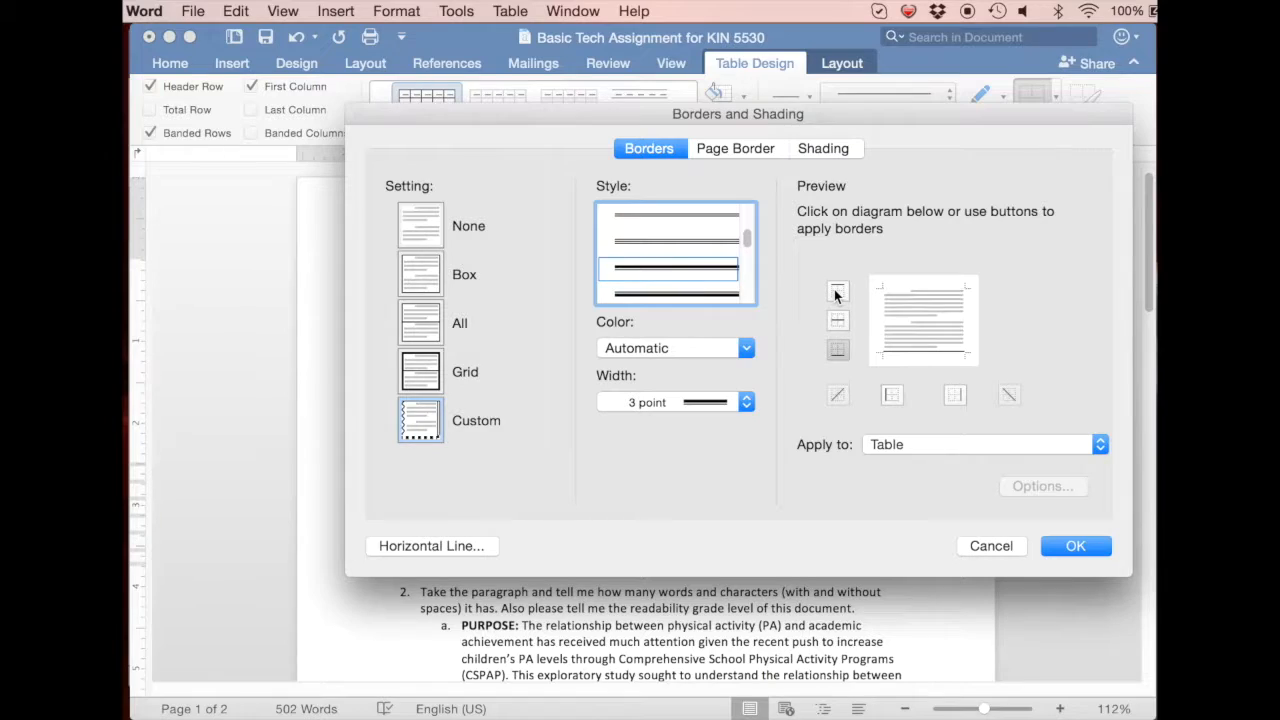
click(837, 291)
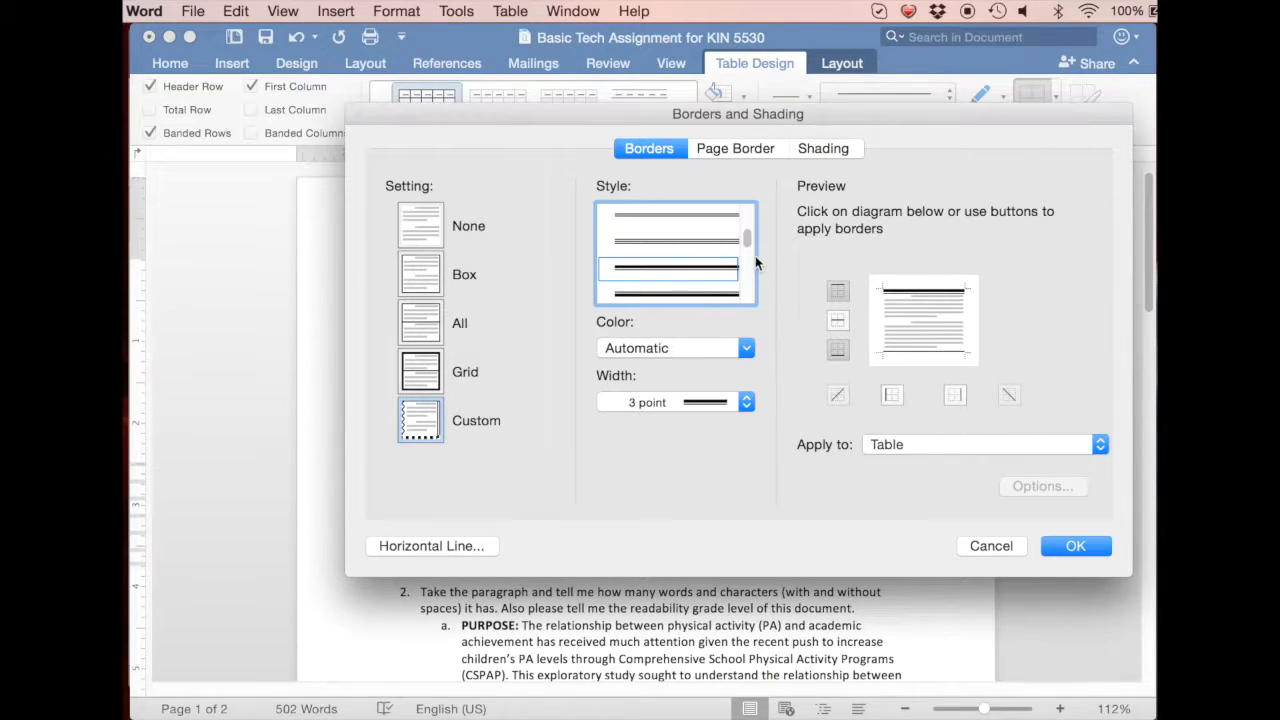
click(720, 291)
click(837, 350)
click(1074, 543)
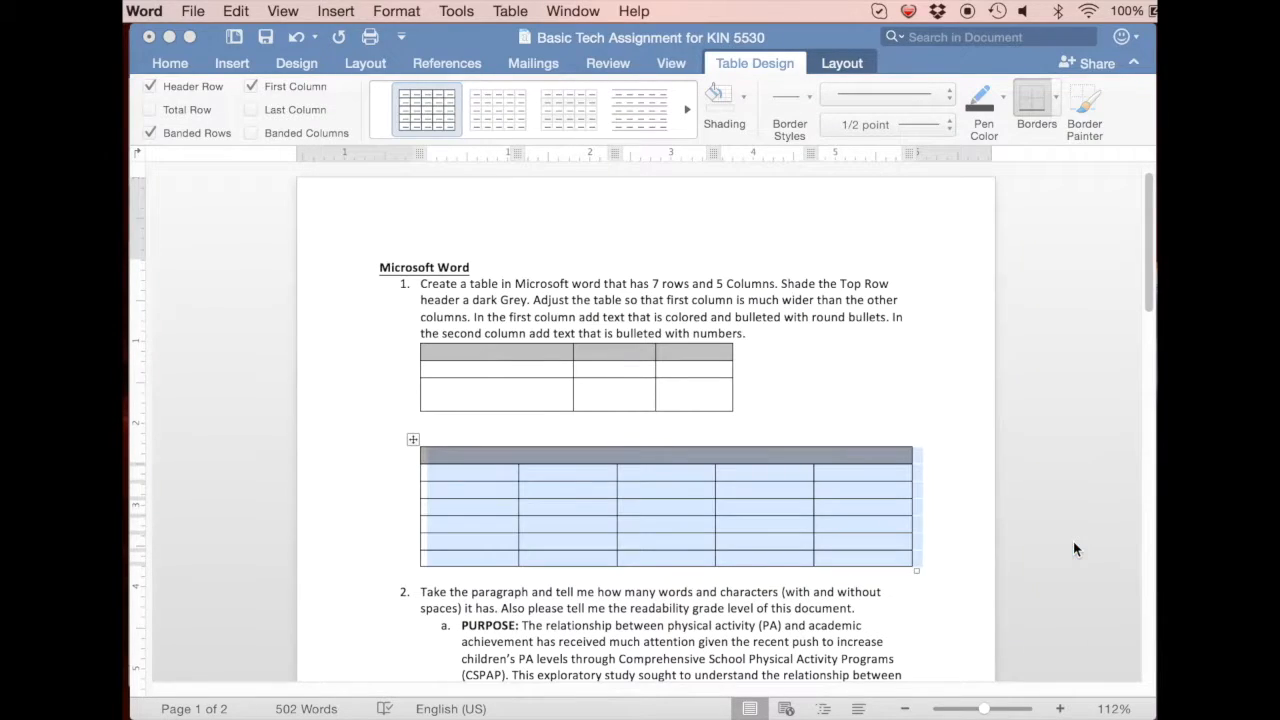
click(862, 416)
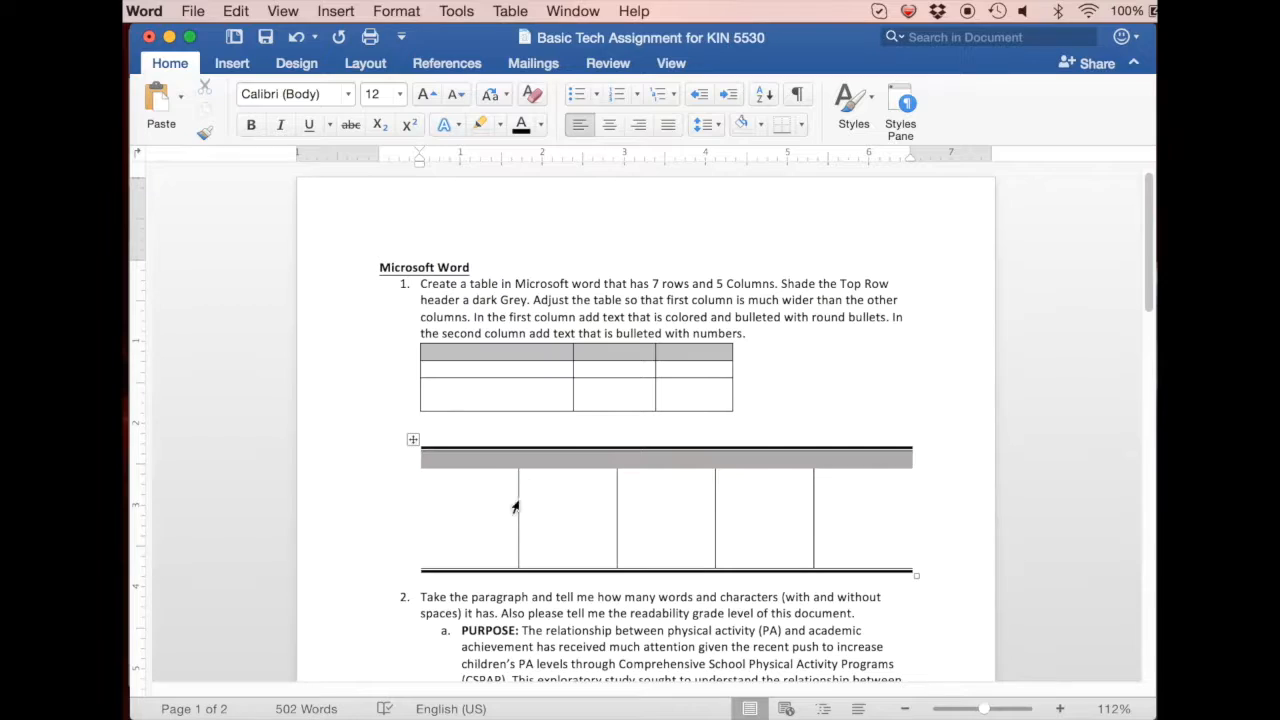
Clear all borders of the whole new table with the None setting in its border and shading options.
click(412, 440)
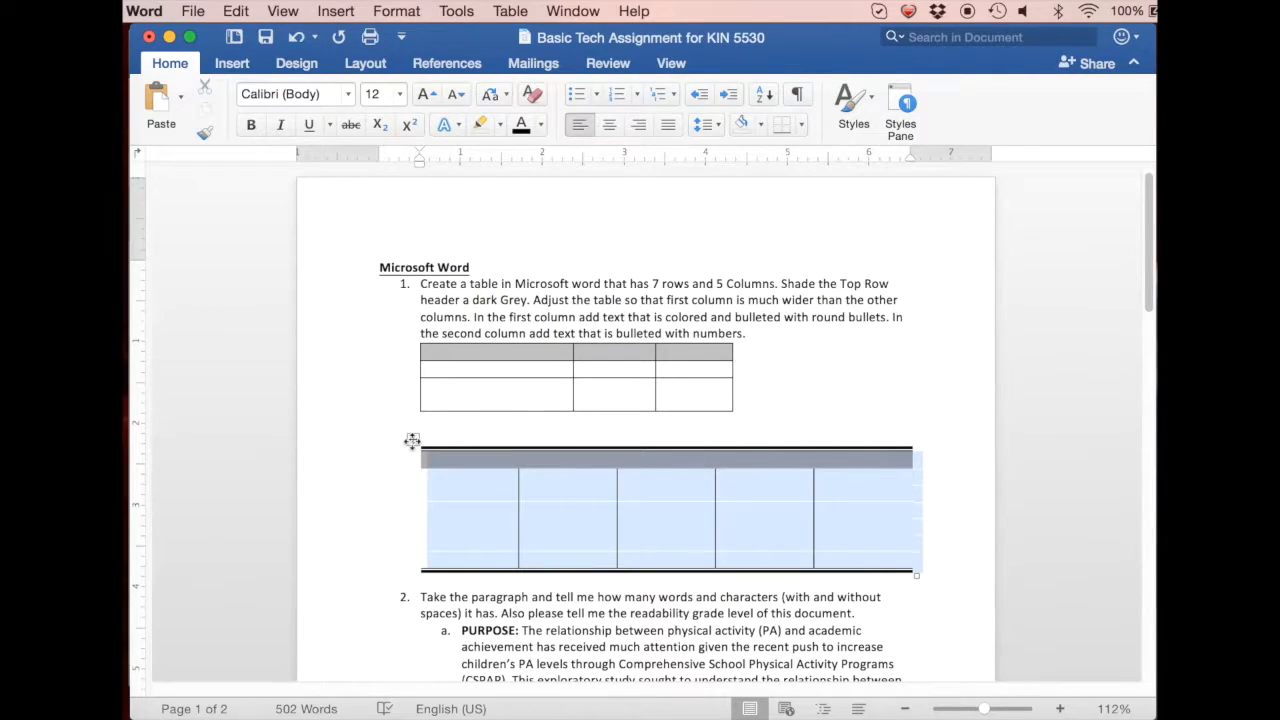
right_click(413, 444)
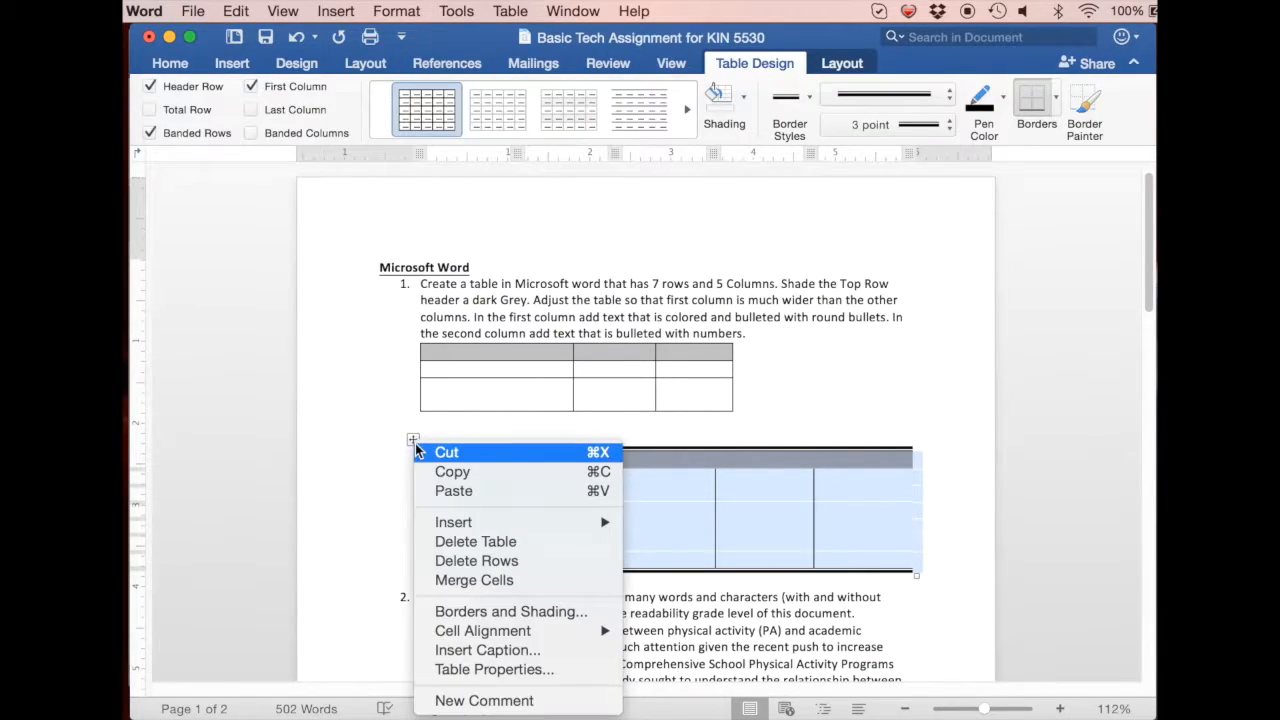
click(447, 612)
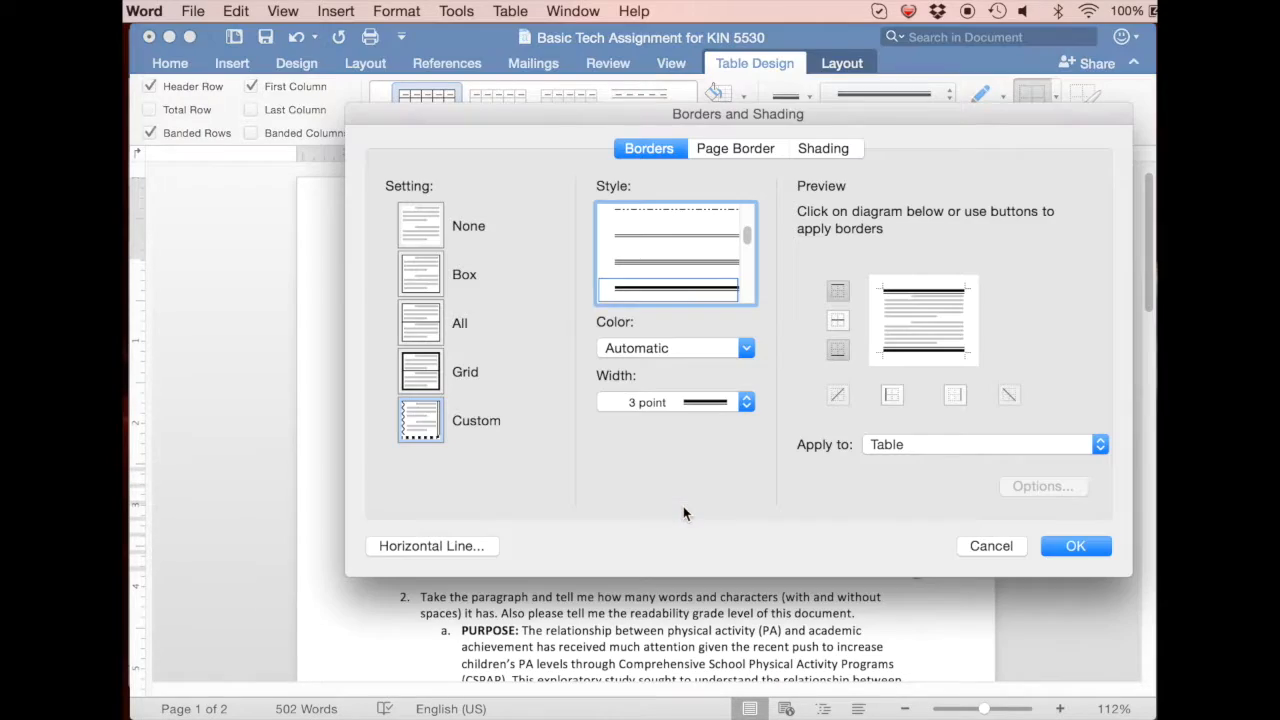
click(953, 395)
click(961, 396)
drag(756, 246, 743, 194)
click(678, 216)
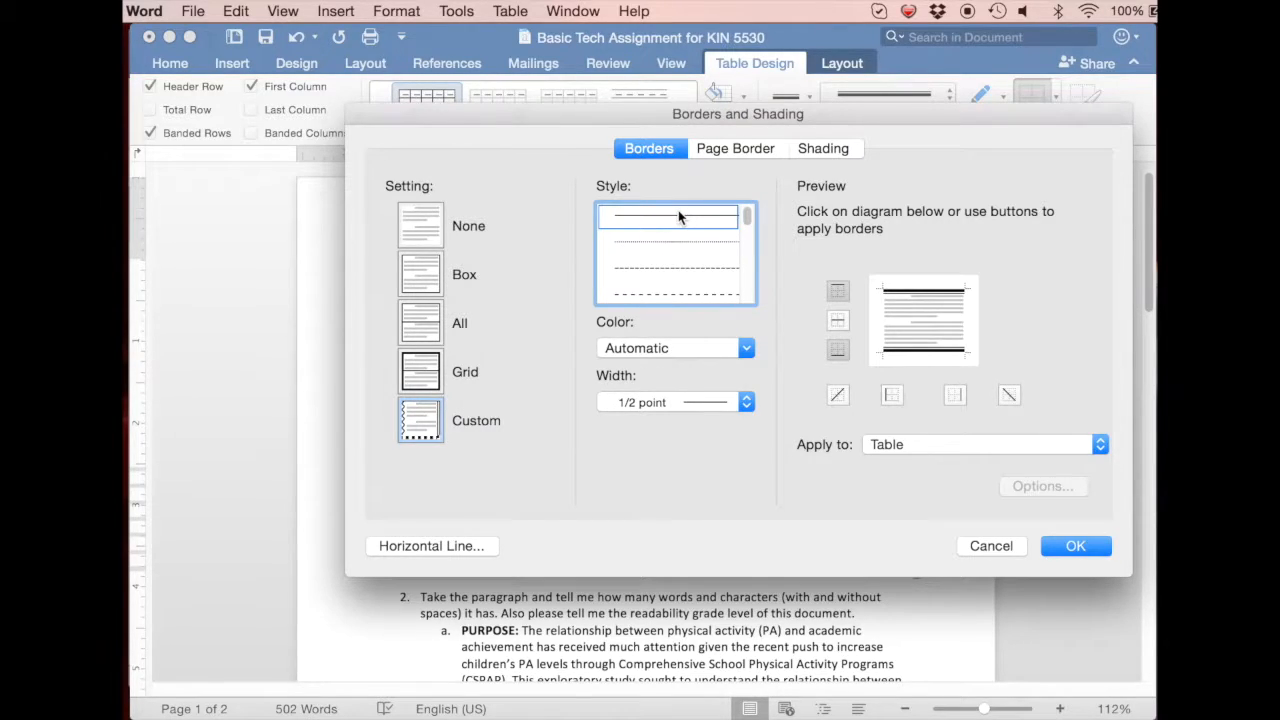
click(424, 218)
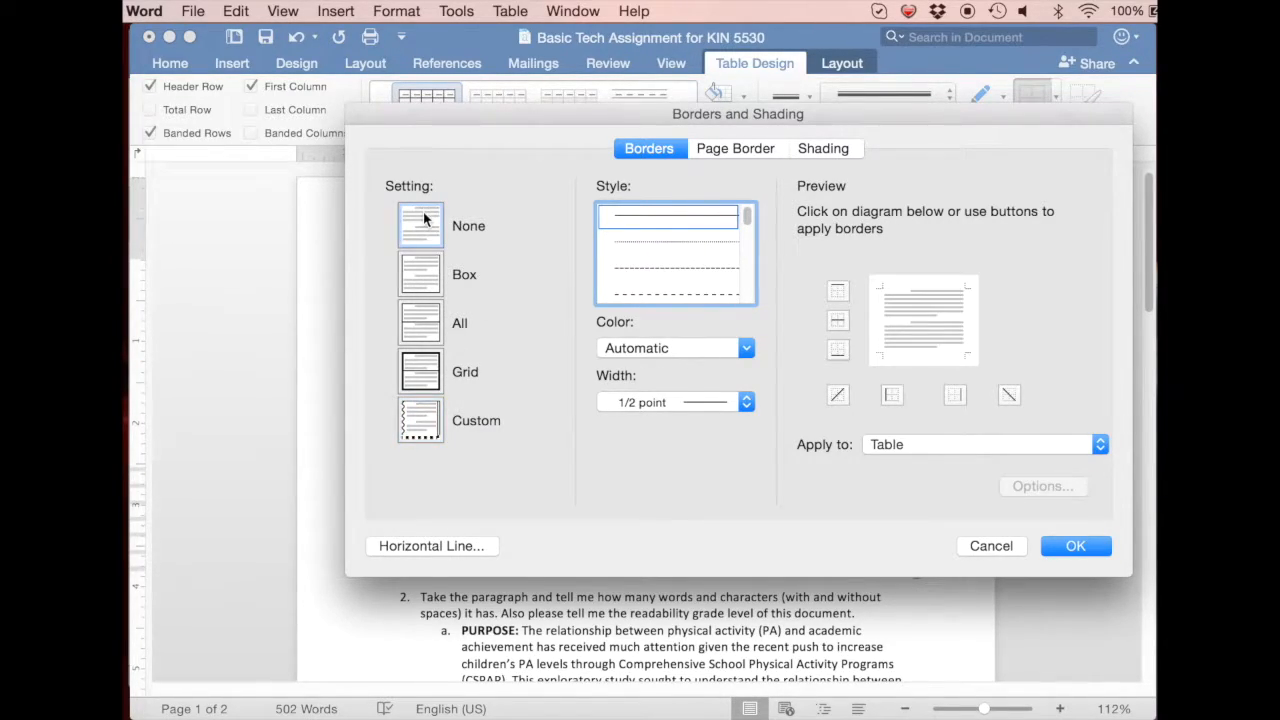
Apply a 3 point thick-and-thin line to only the new table's top and bottom edges, with the left and right borders off.
drag(748, 215, 748, 246)
click(668, 253)
click(838, 290)
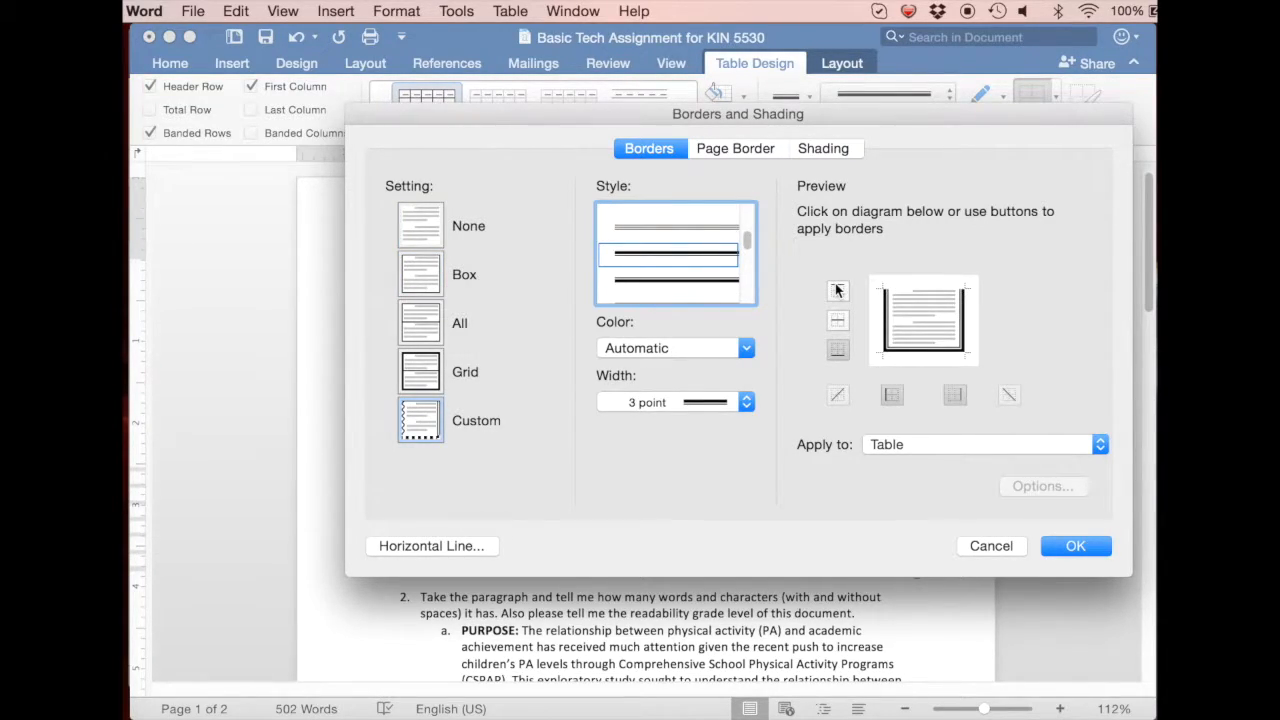
click(838, 290)
click(896, 396)
click(955, 396)
click(1106, 550)
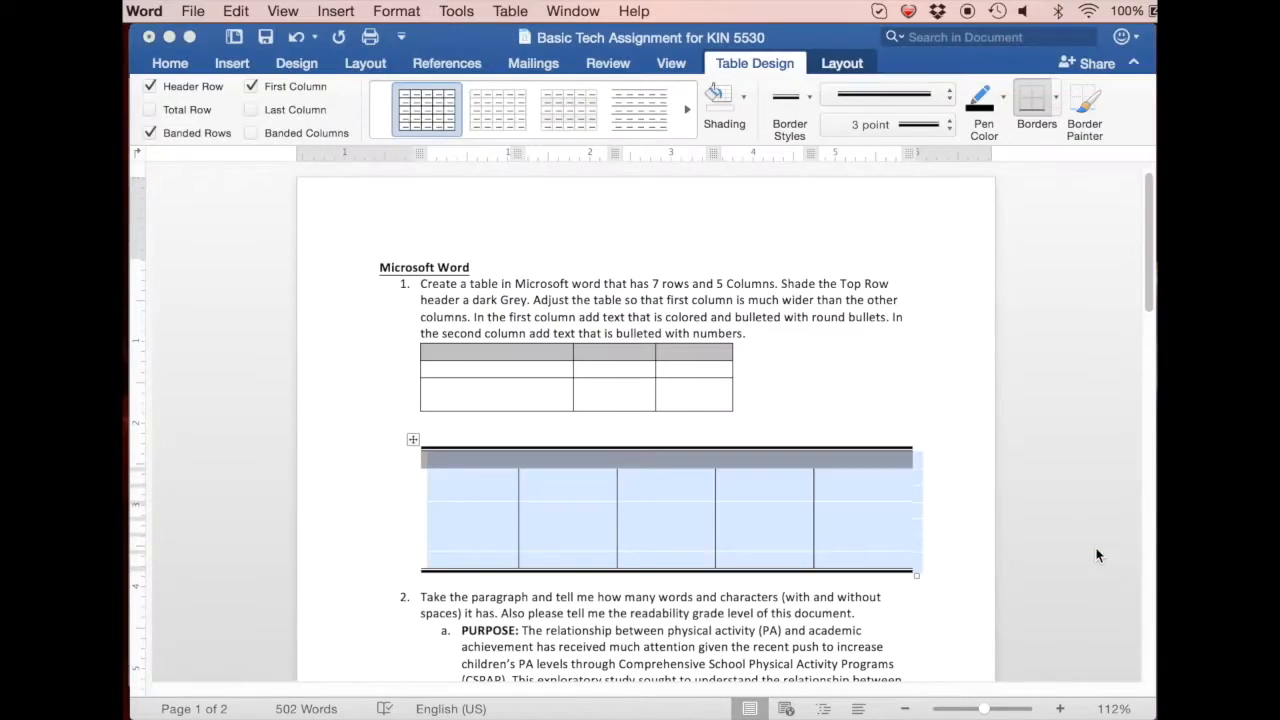
click(894, 395)
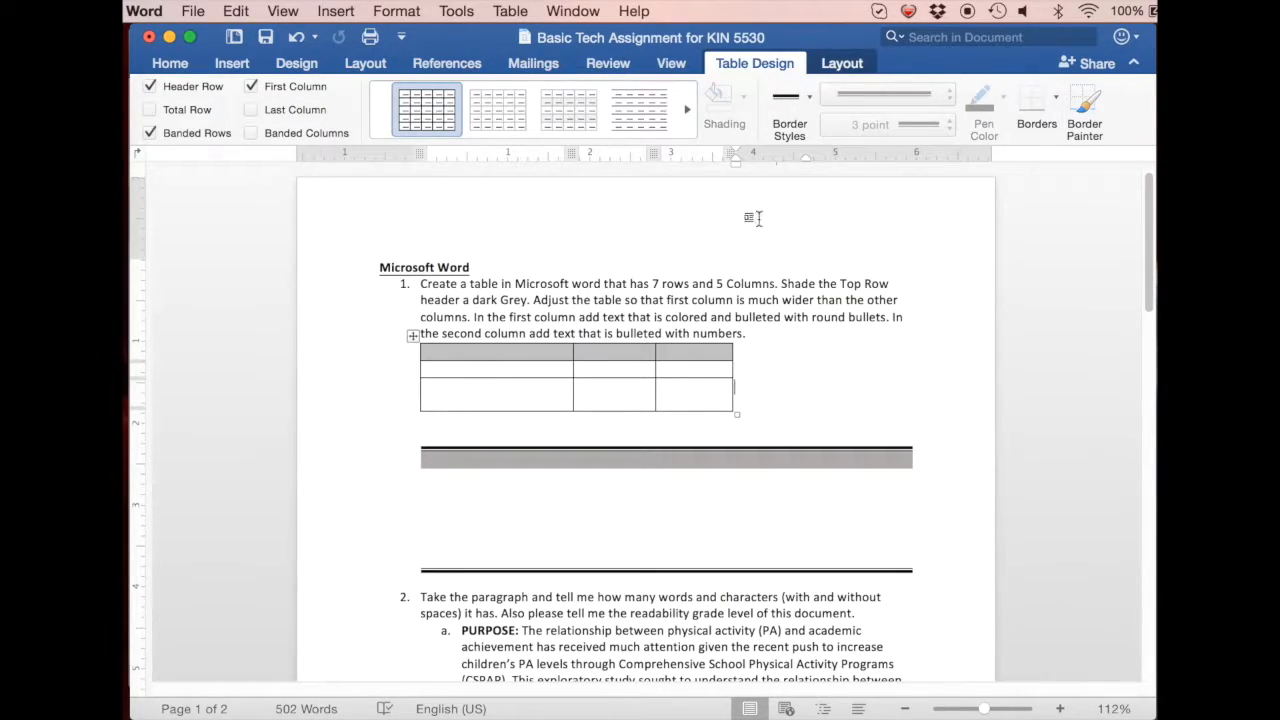
click(688, 103)
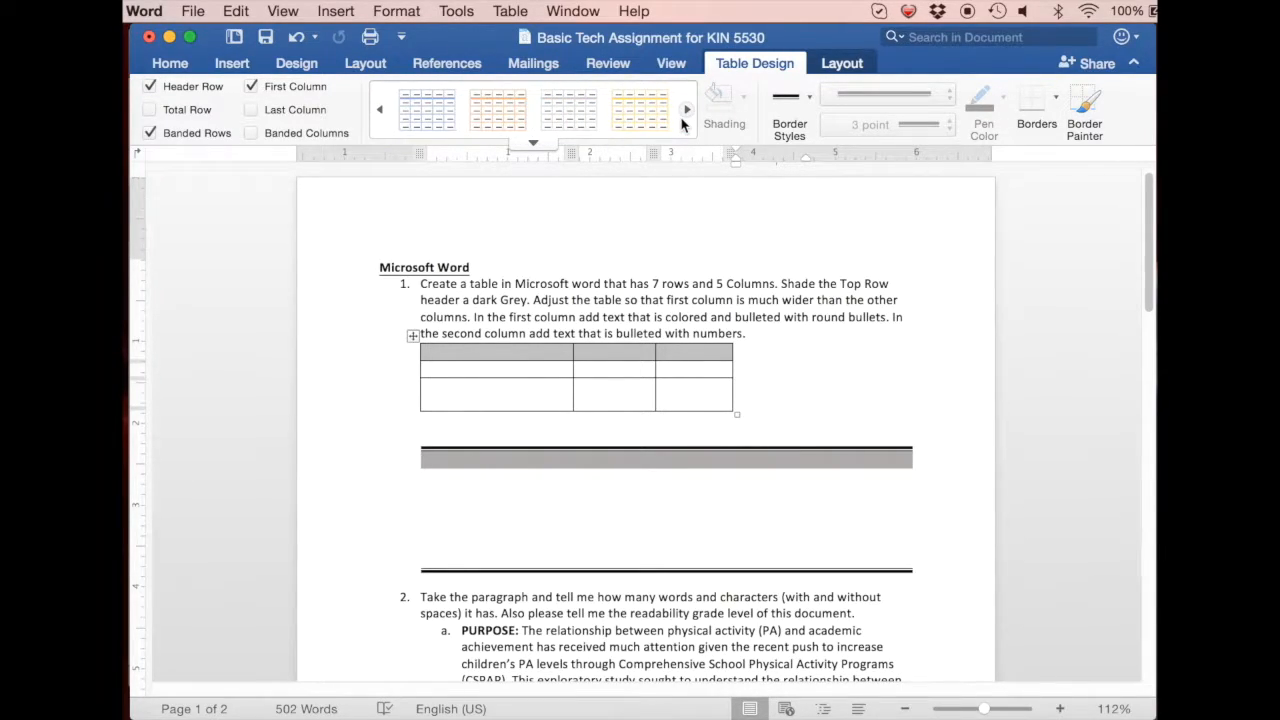
click(686, 112)
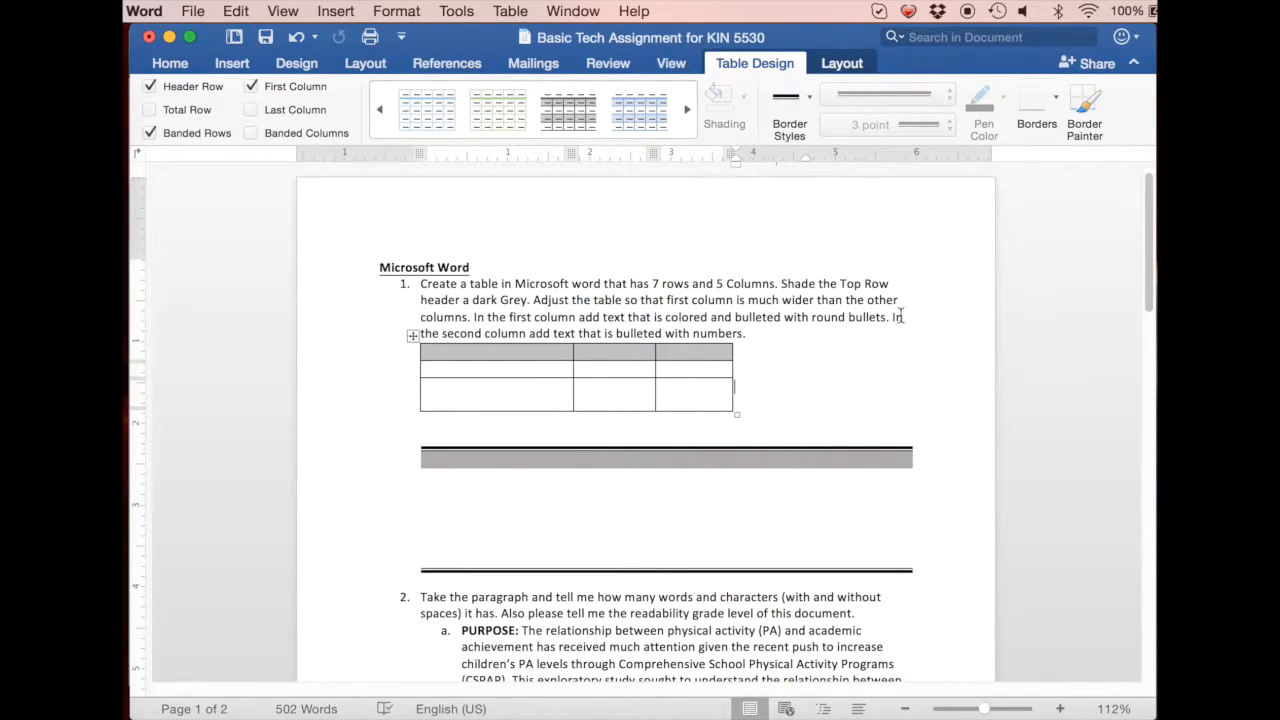
click(842, 63)
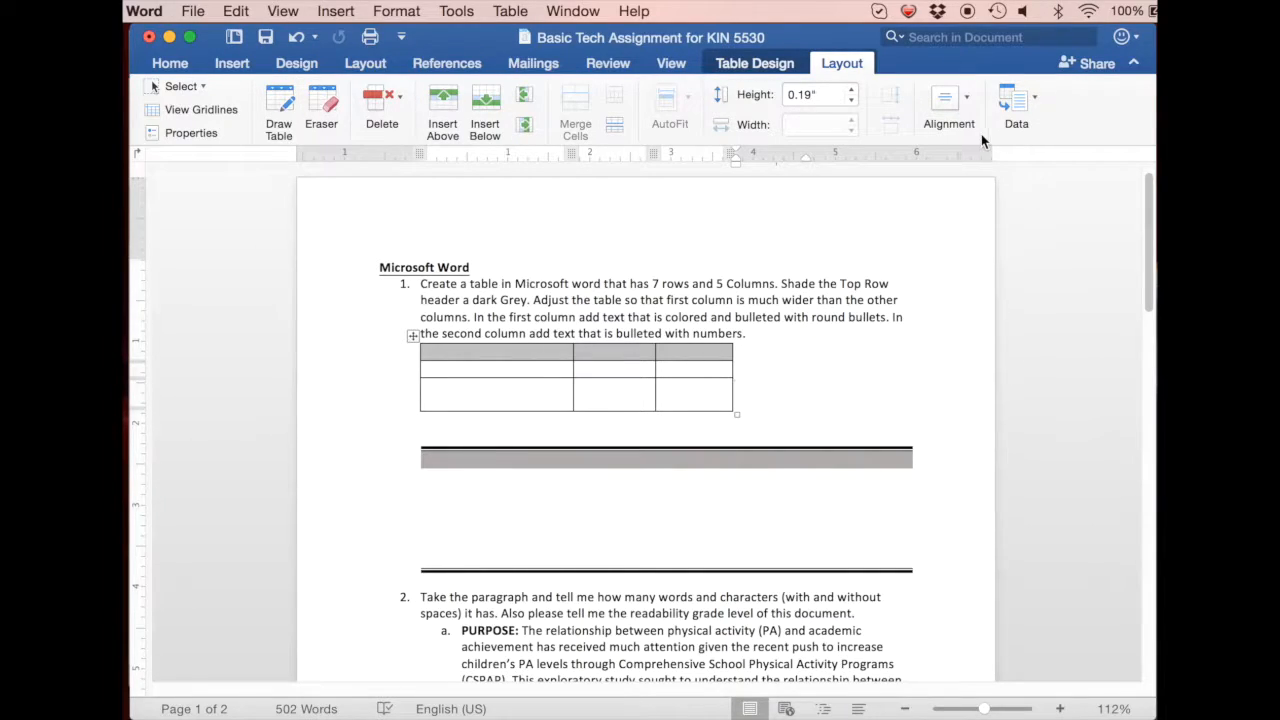
click(741, 70)
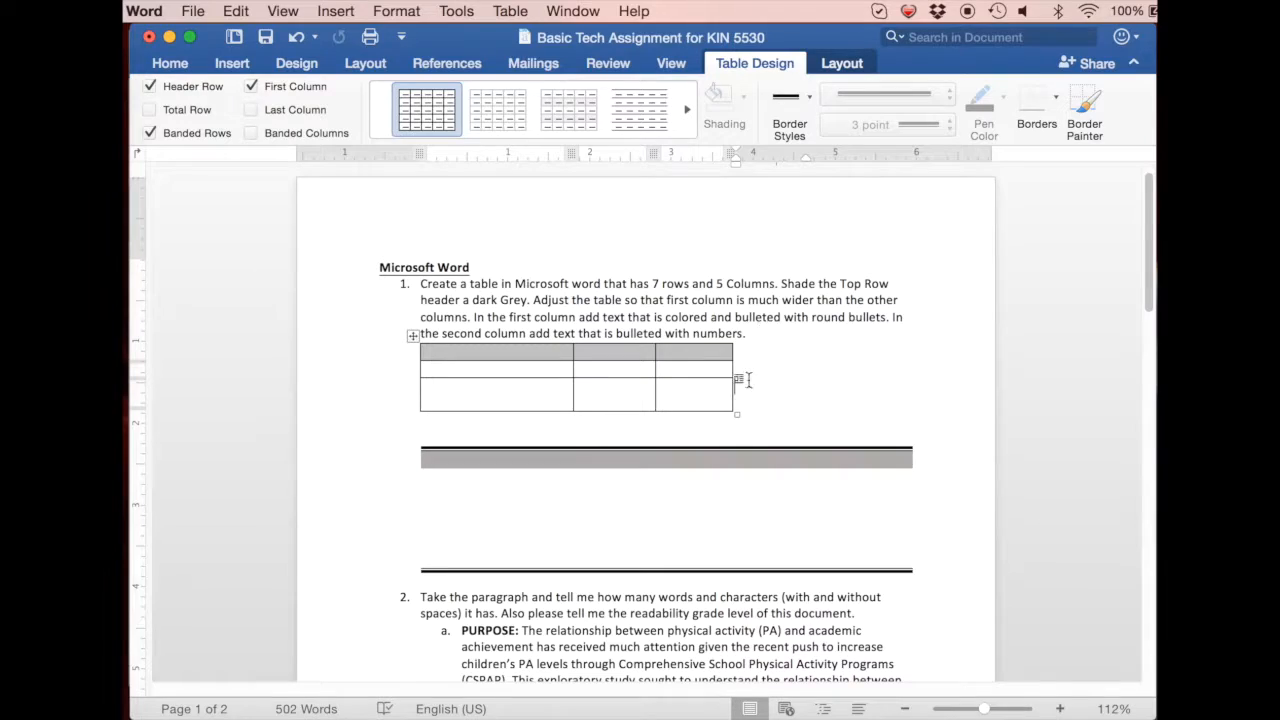
Shrink the new table to about 4.3 inches wide.
click(505, 480)
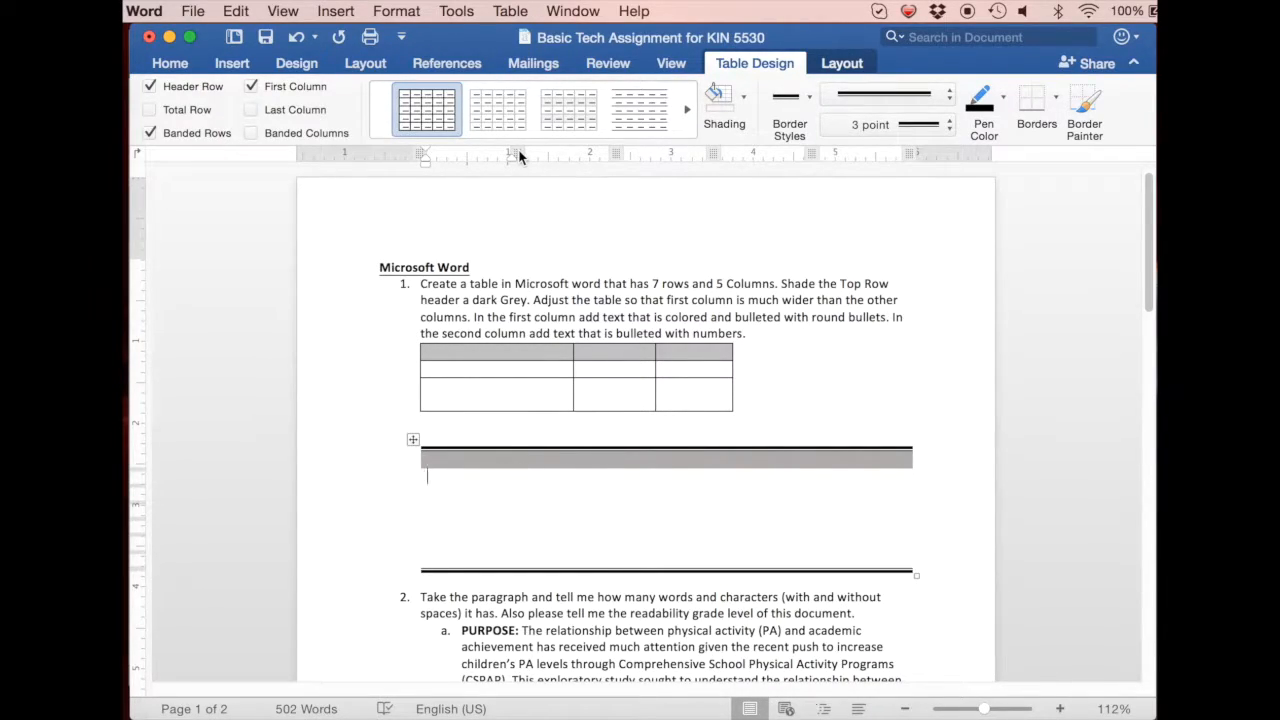
mouse_move(519, 156)
mouse_down()
mouse_move(563, 153)
mouse_move(523, 154)
mouse_up()
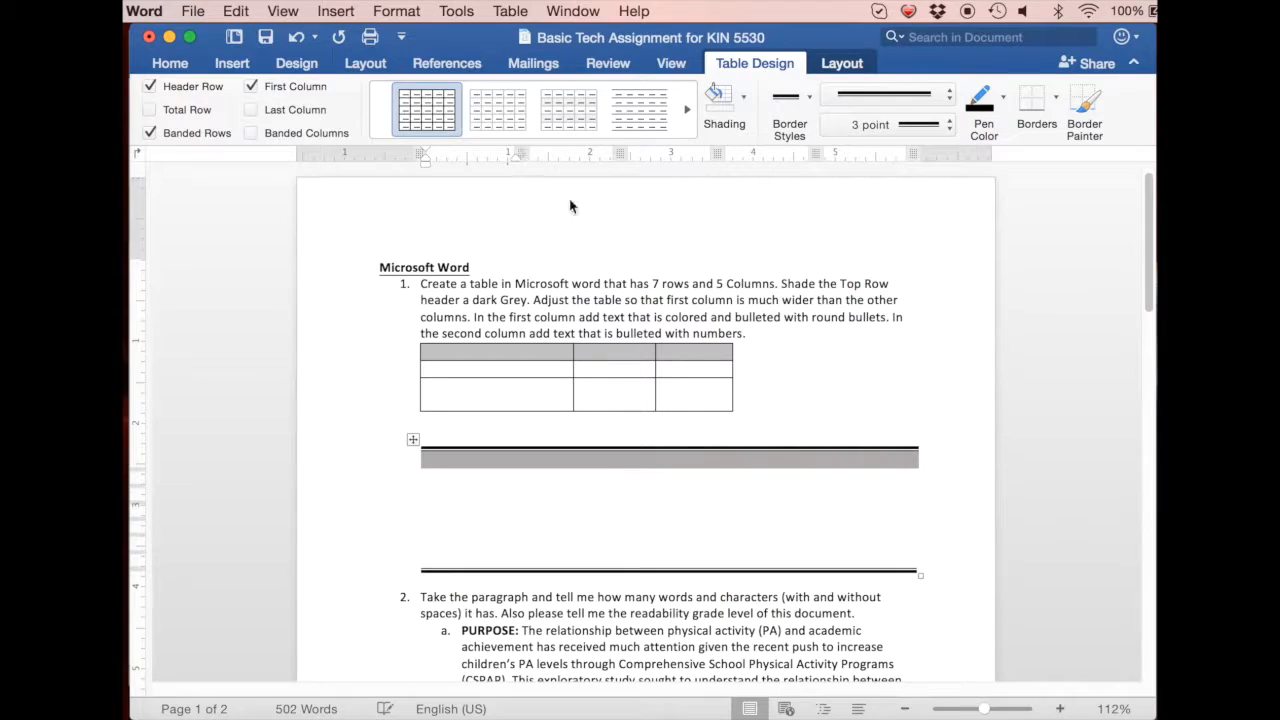
mouse_move(918, 577)
mouse_down()
mouse_move(926, 566)
mouse_move(774, 575)
mouse_up()
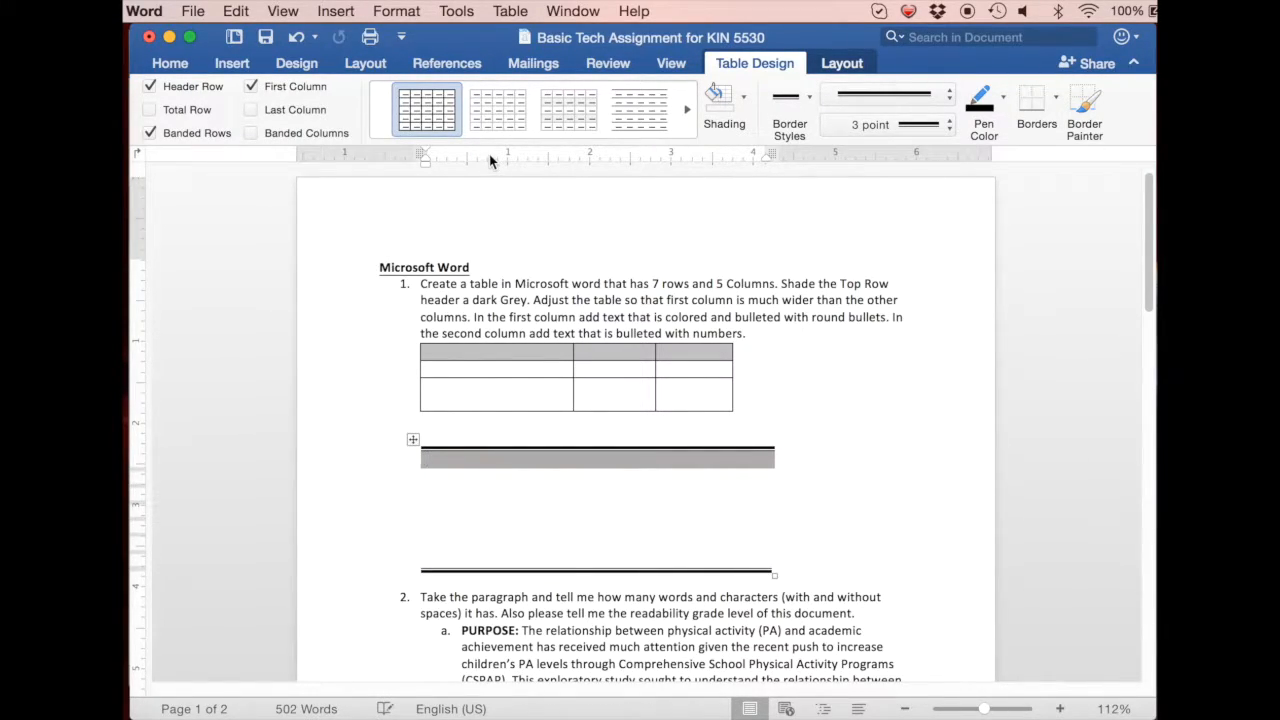
Widen the new table's first column to about 1.4 inches and its second column to about 0.6 inch.
click(500, 493)
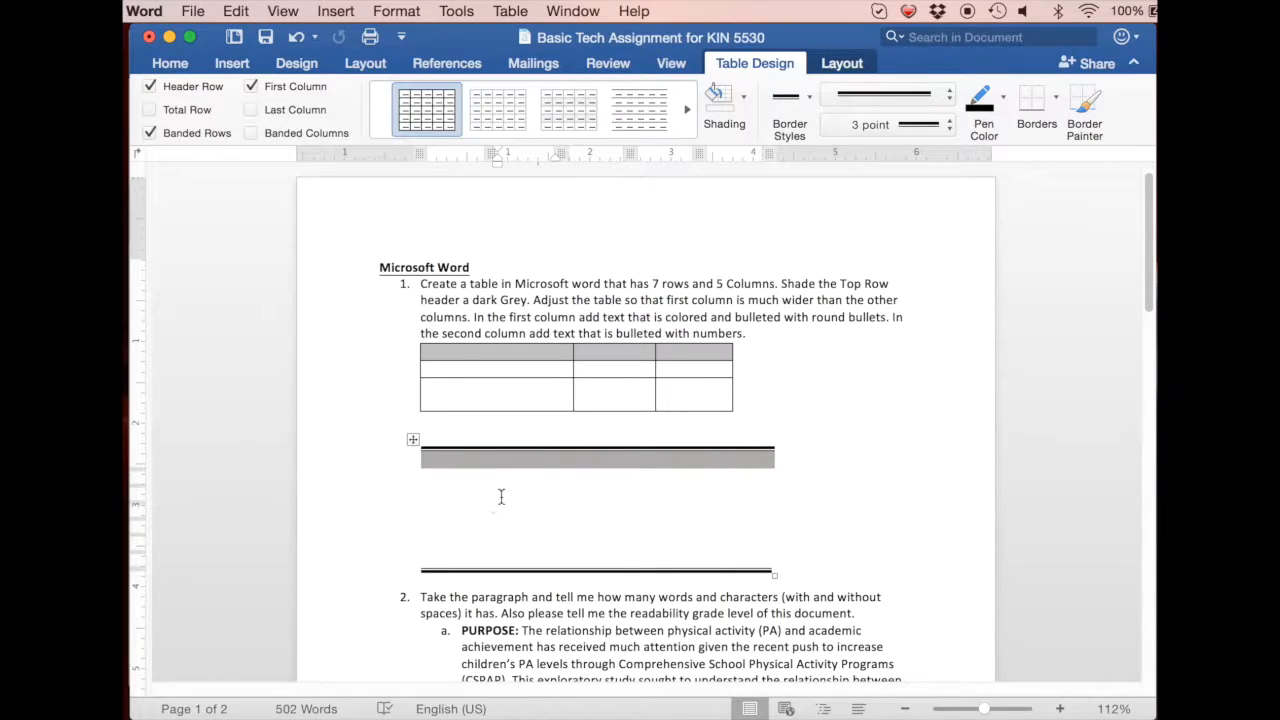
drag(492, 493, 538, 497)
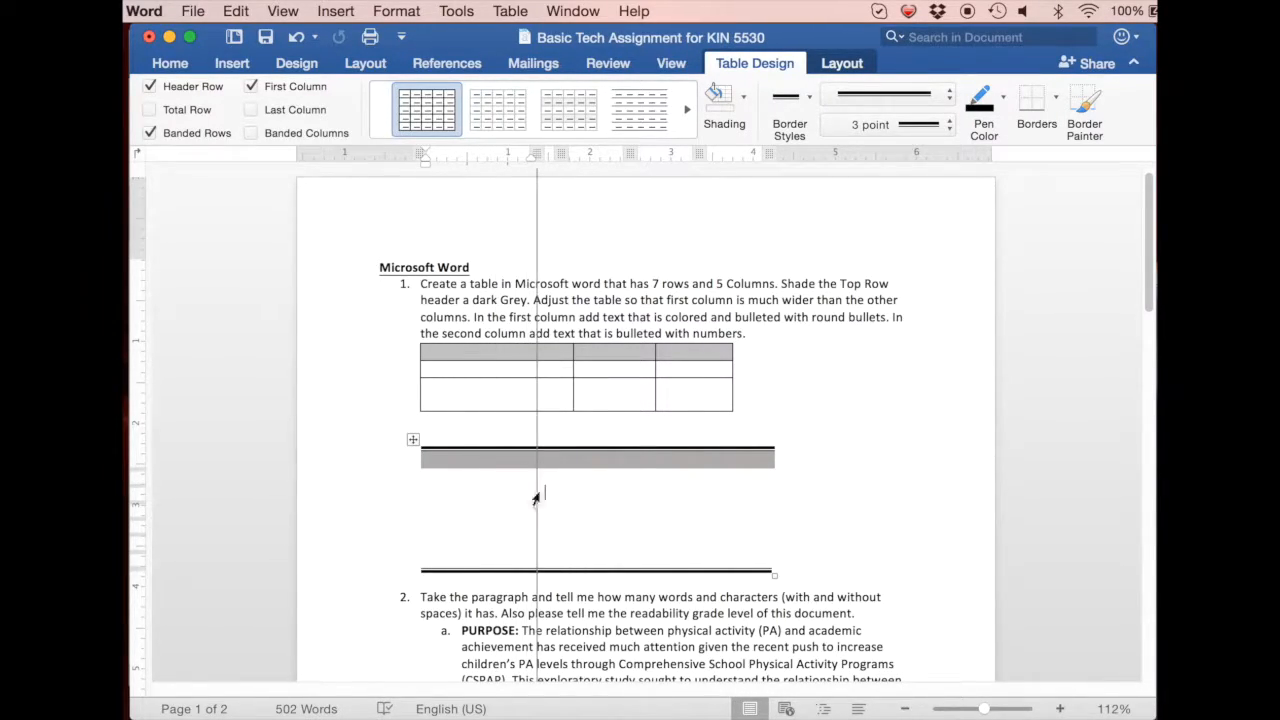
drag(563, 150, 587, 151)
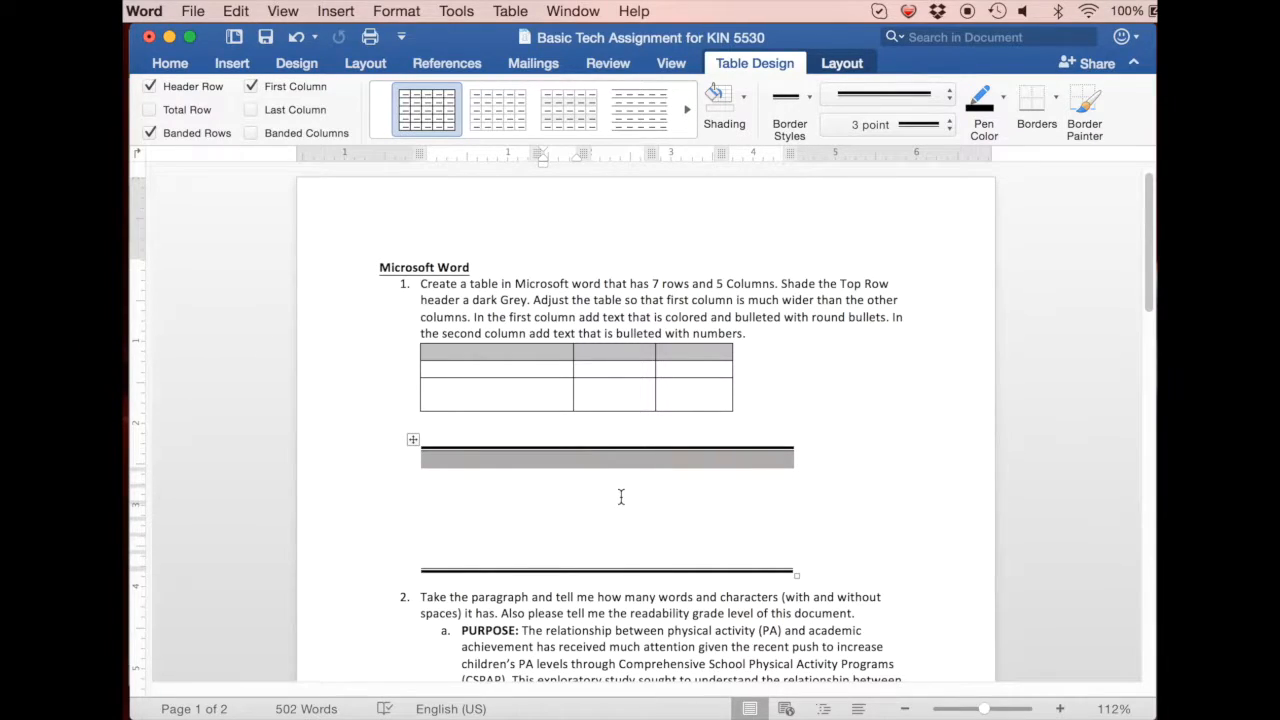
Select the whole paragraph under question 2, from PURPOSE to the end of the CONCLUSIONS section.
scroll(700, 520, down, 5)
scroll(692, 548, down, 3)
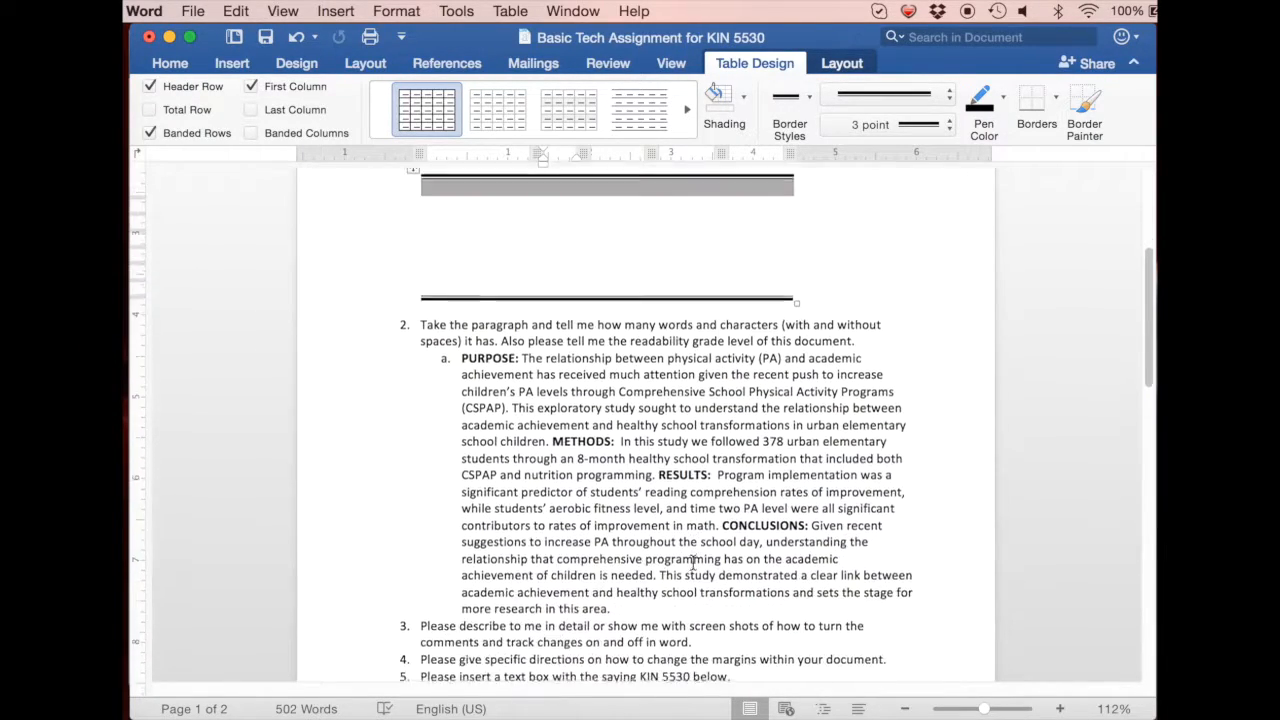
scroll(694, 562, down, 1)
scroll(692, 545, up, 1)
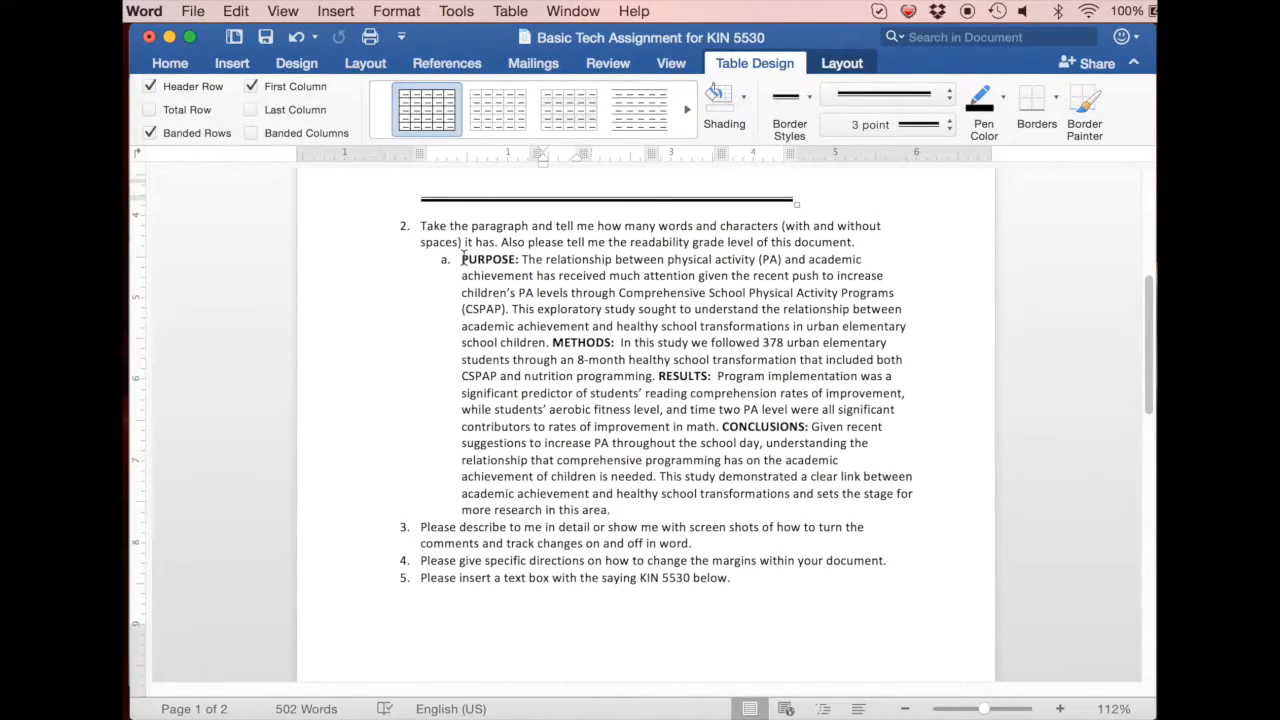
drag(462, 259, 646, 514)
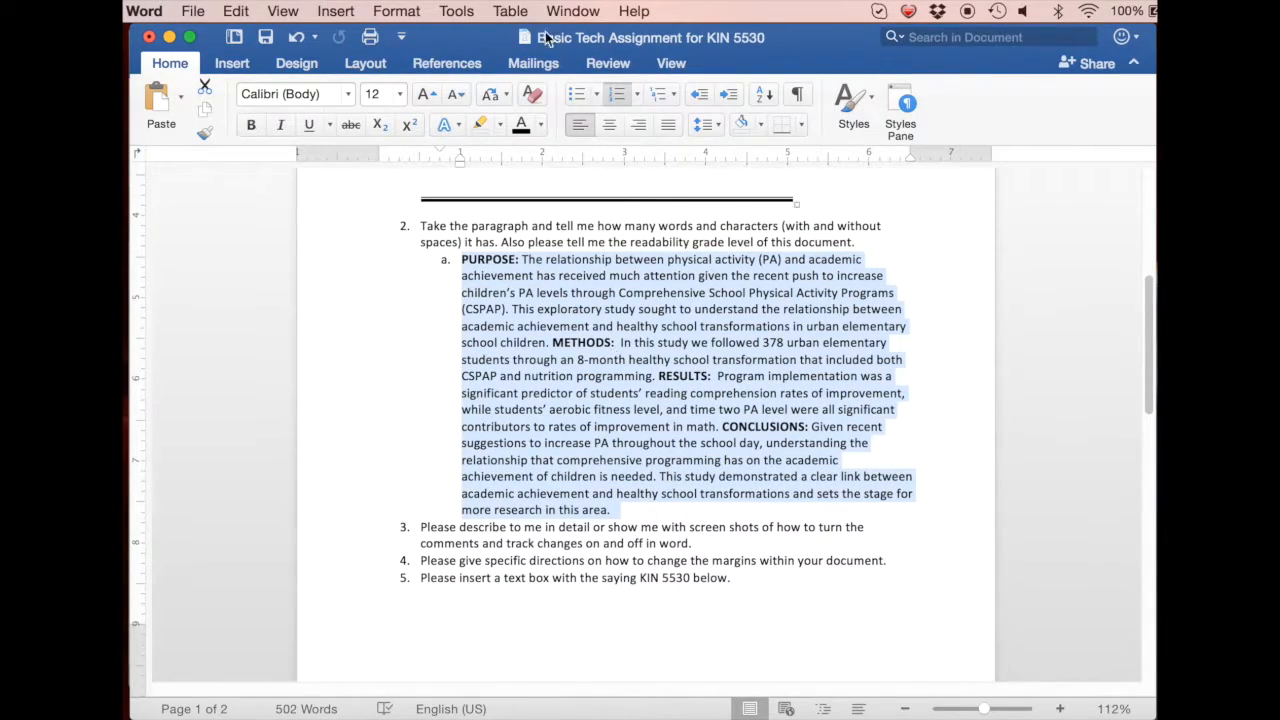
click(452, 11)
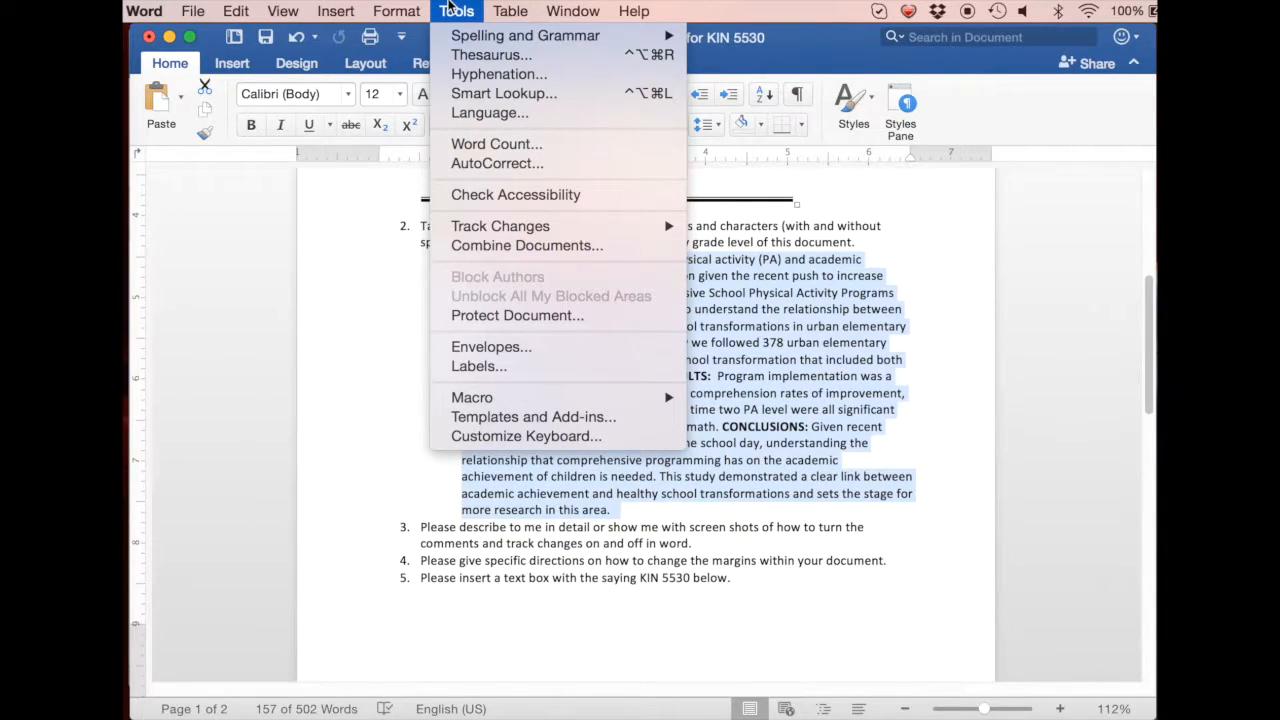
click(514, 164)
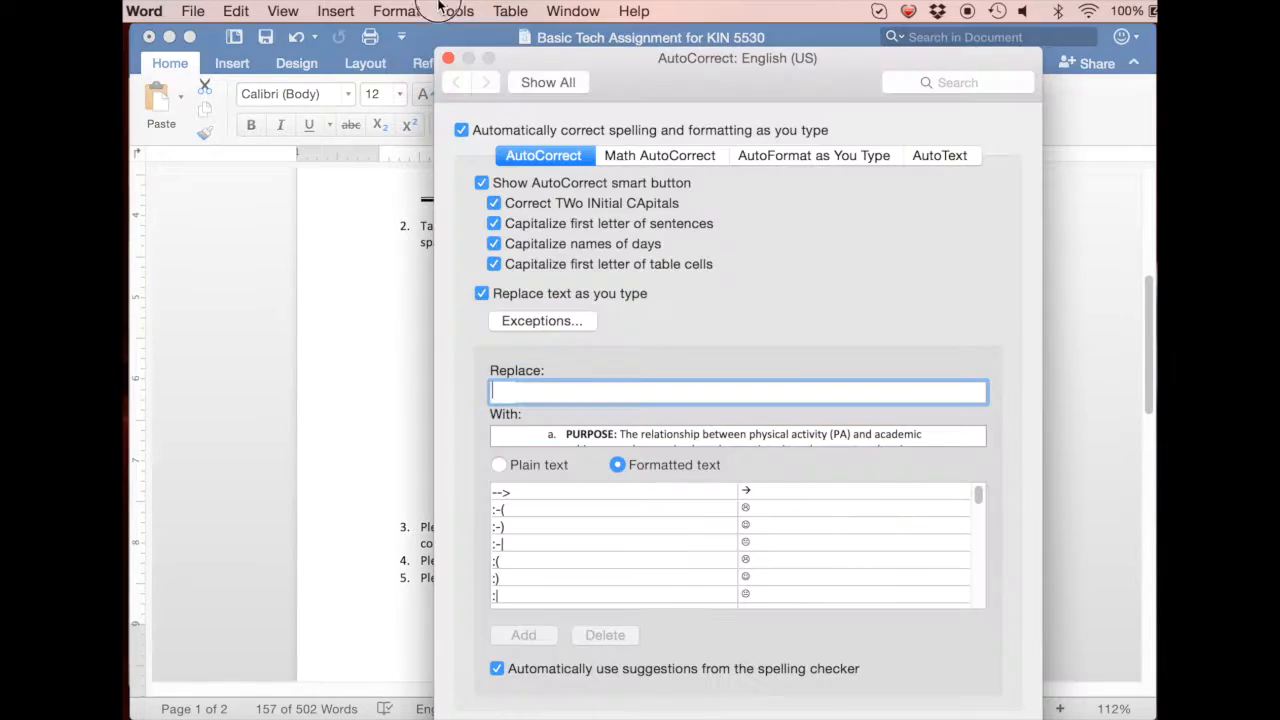
click(443, 12)
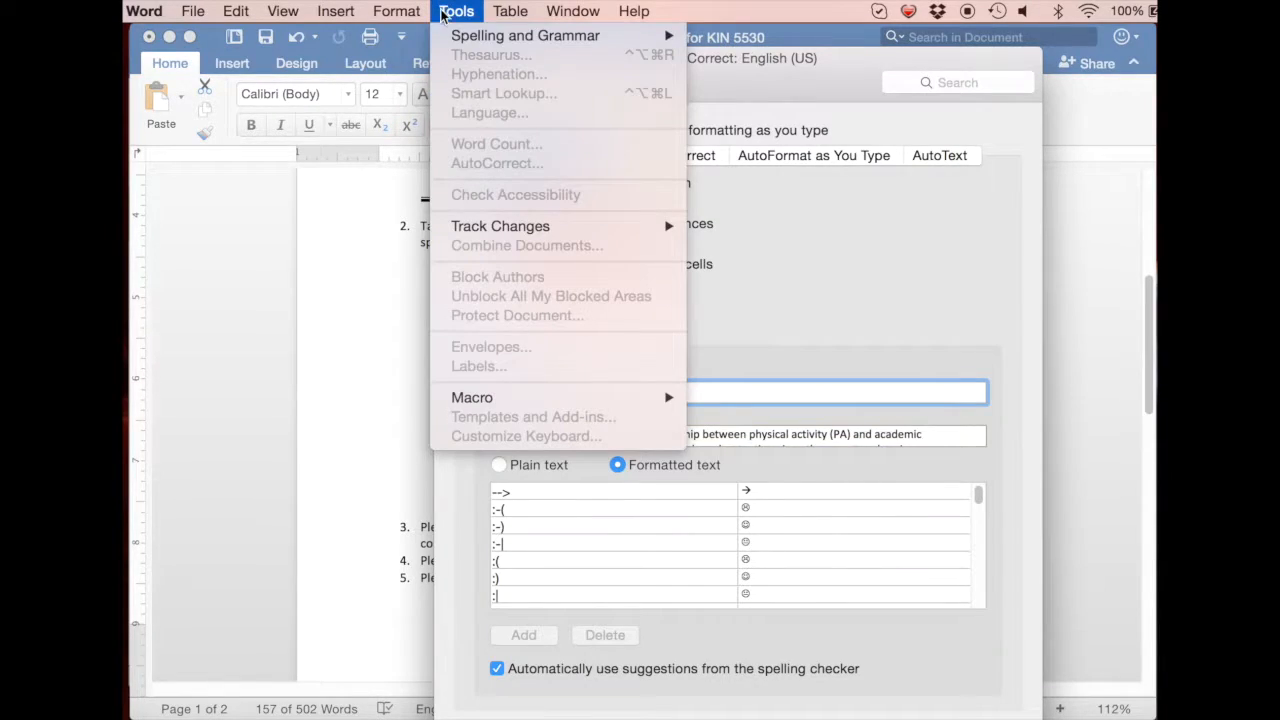
click(445, 12)
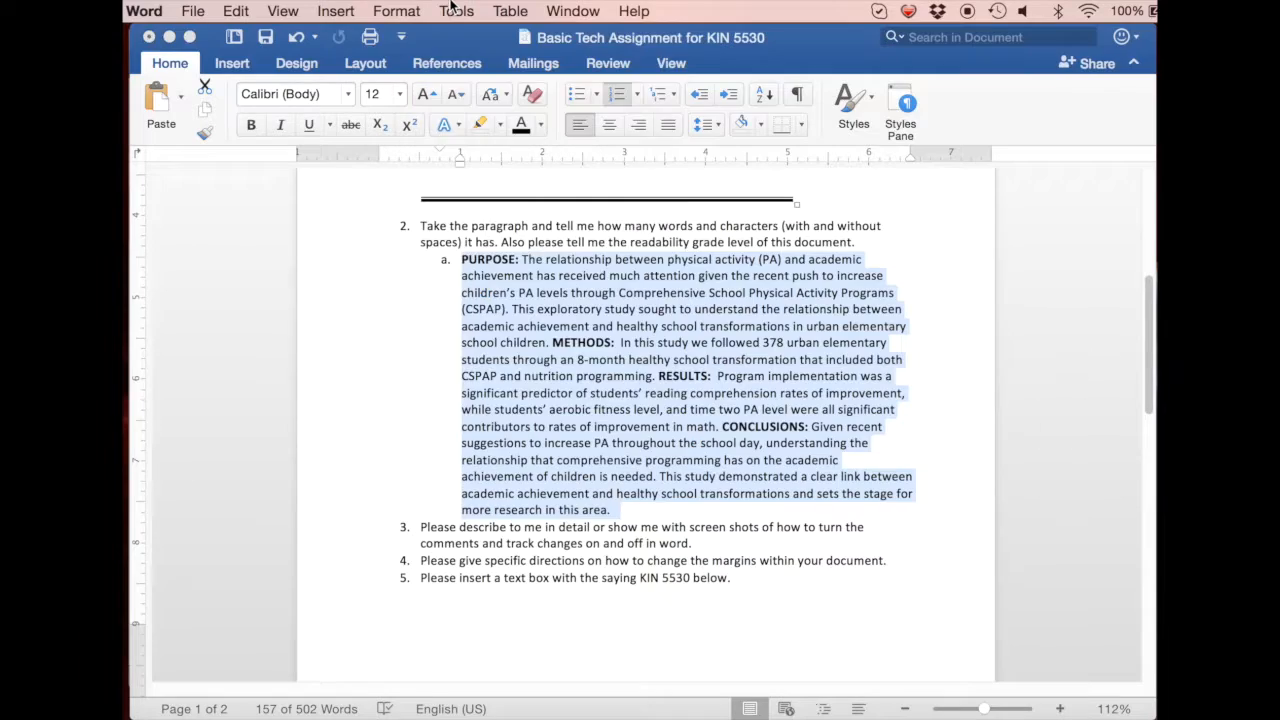
Check the selected paragraph's word count and its character counts with and without spaces.
click(456, 10)
click(472, 145)
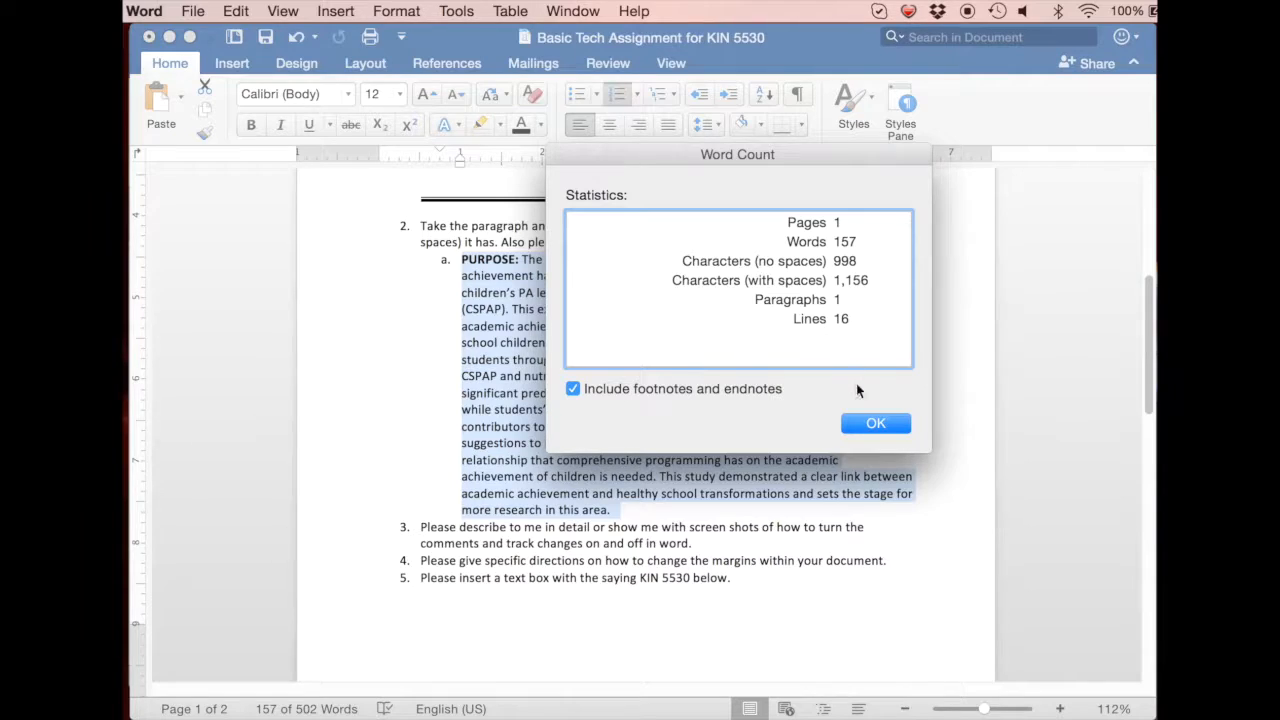
click(875, 424)
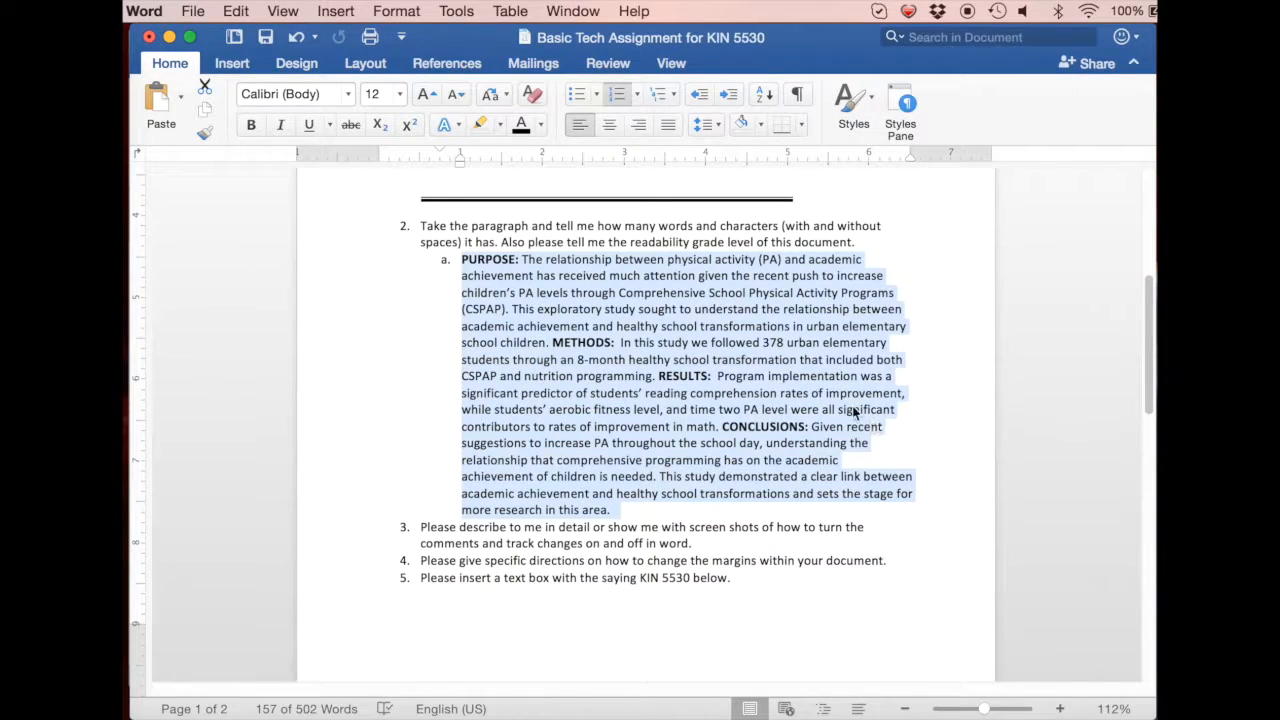
Run the spelling and grammar check and read the Flesch-Kincaid grade level in the readability statistics.
click(462, 8)
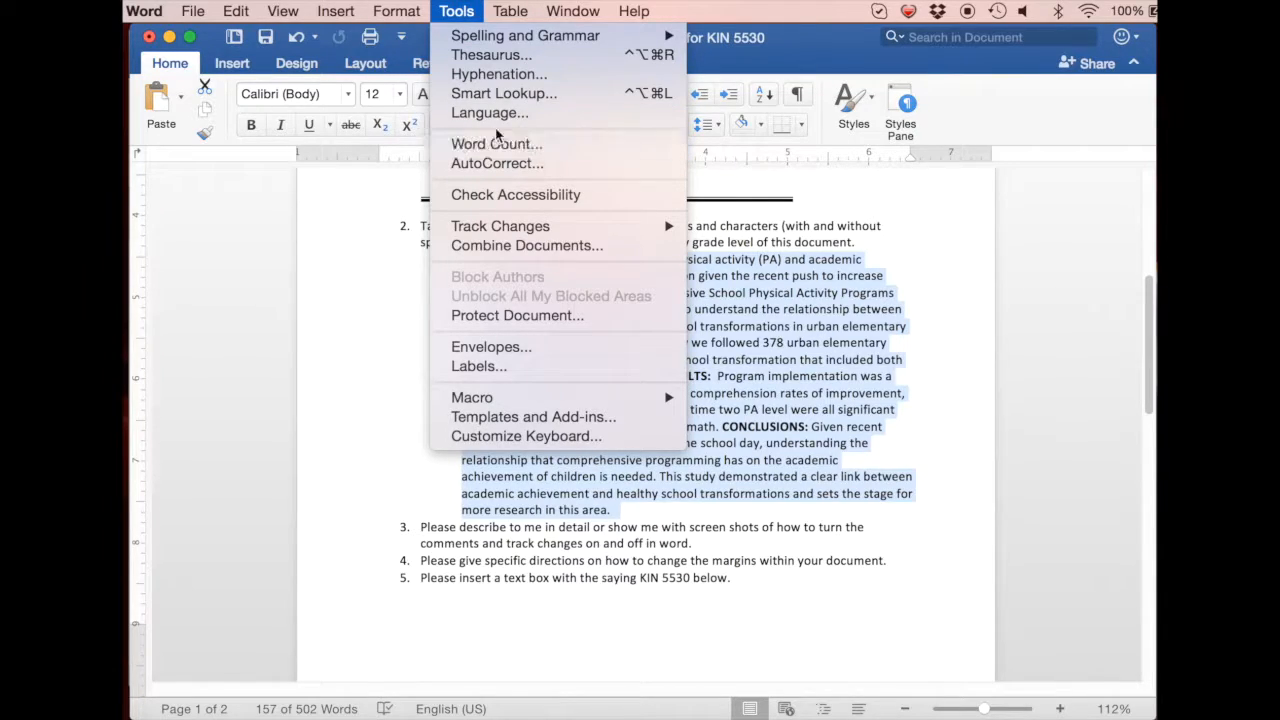
mouse_move(496, 42)
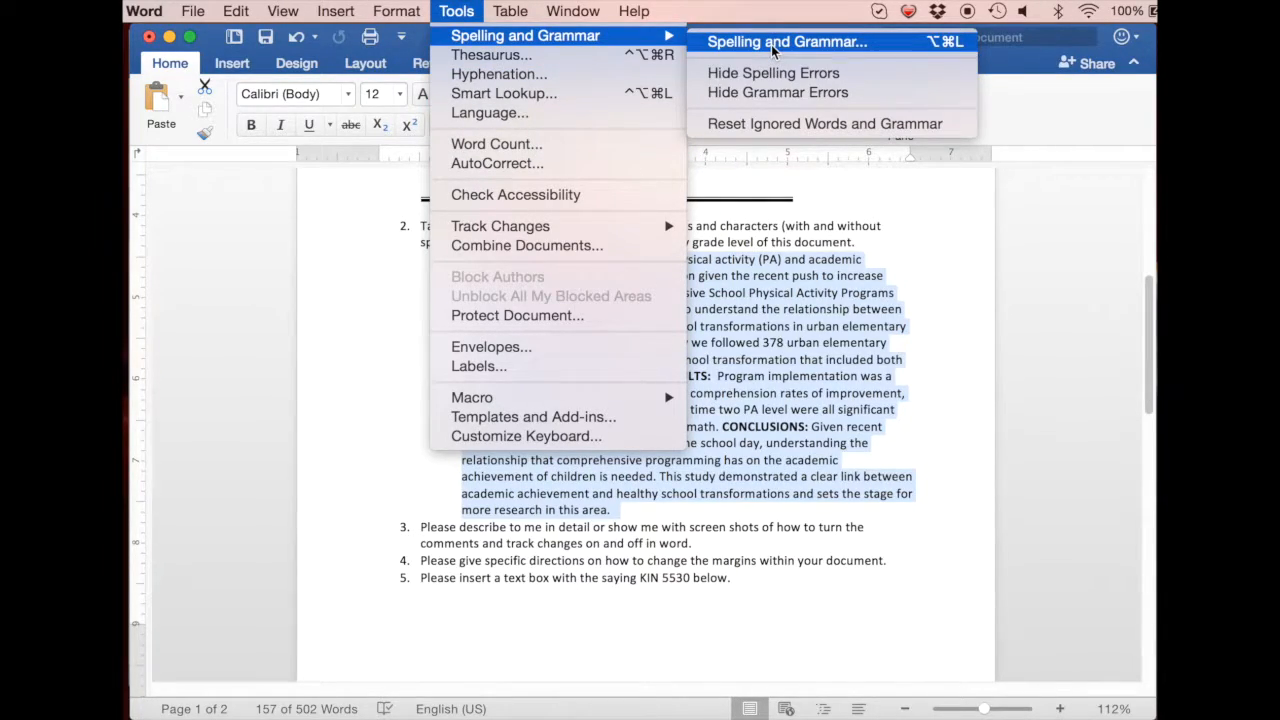
click(773, 44)
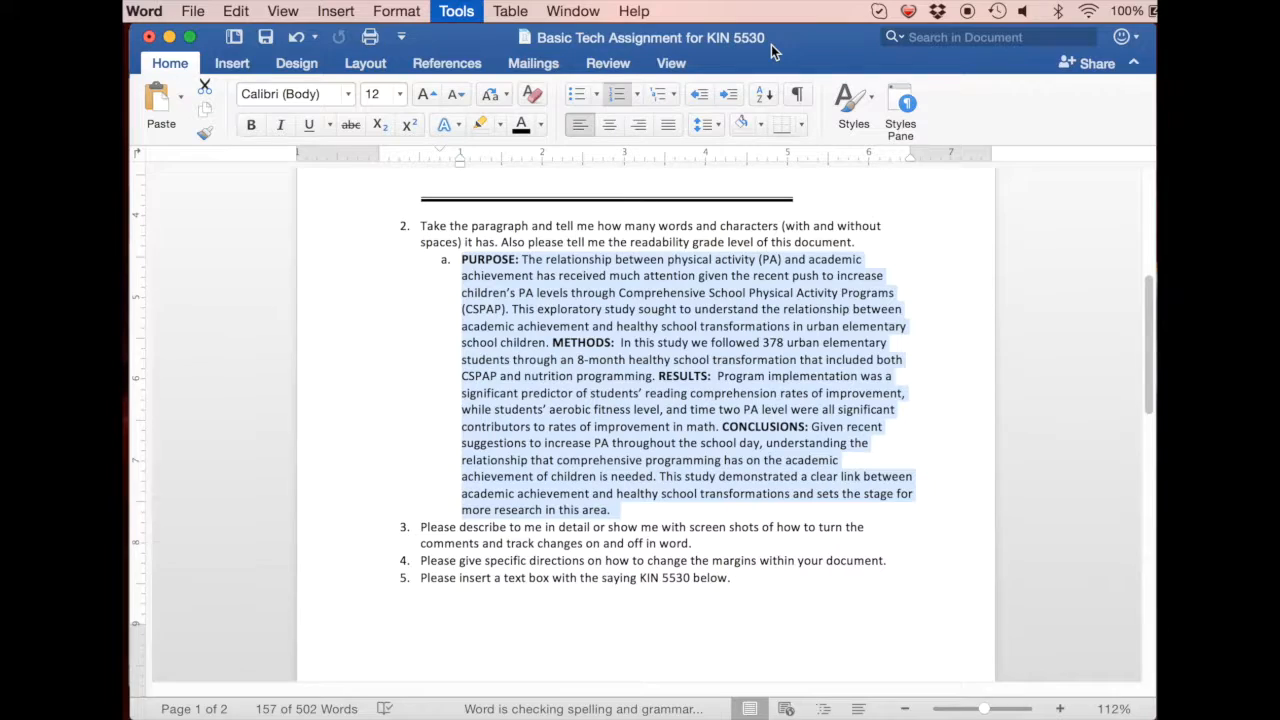
click(890, 314)
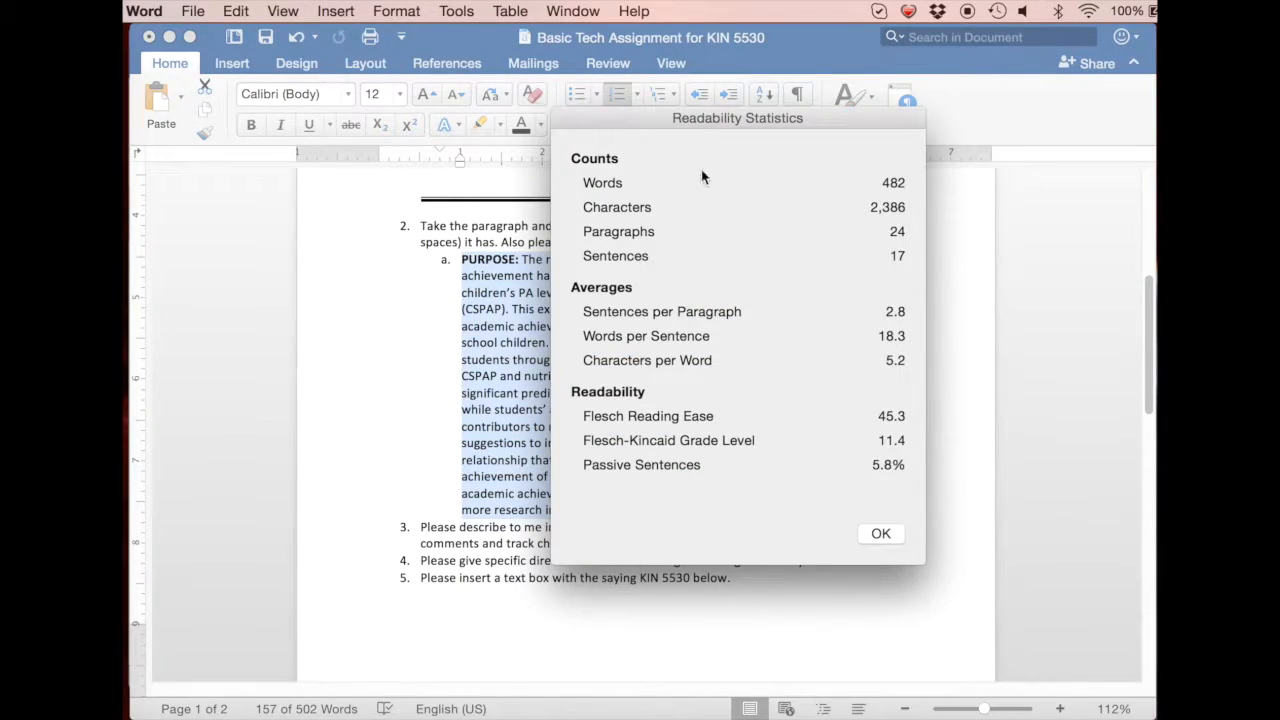
drag(710, 119, 592, 161)
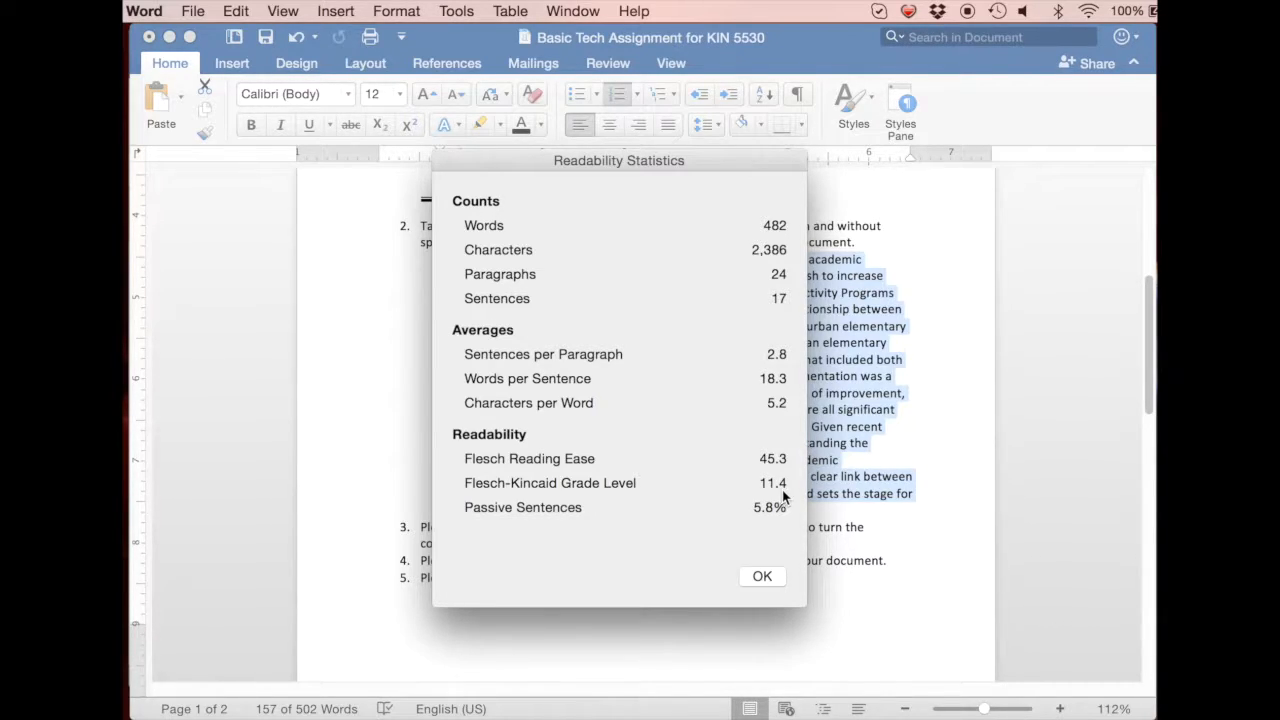
click(763, 576)
click(570, 324)
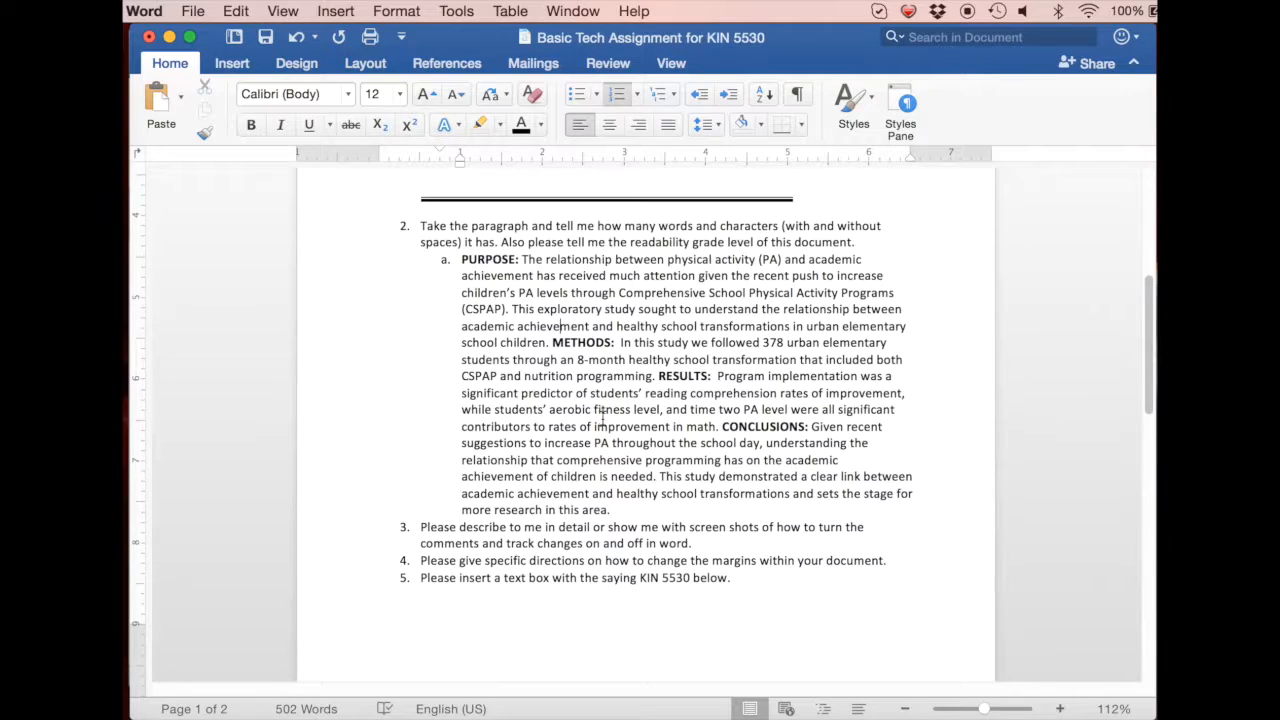
Turn on Track Changes for the document with all markup shown.
scroll(602, 420, down, 5)
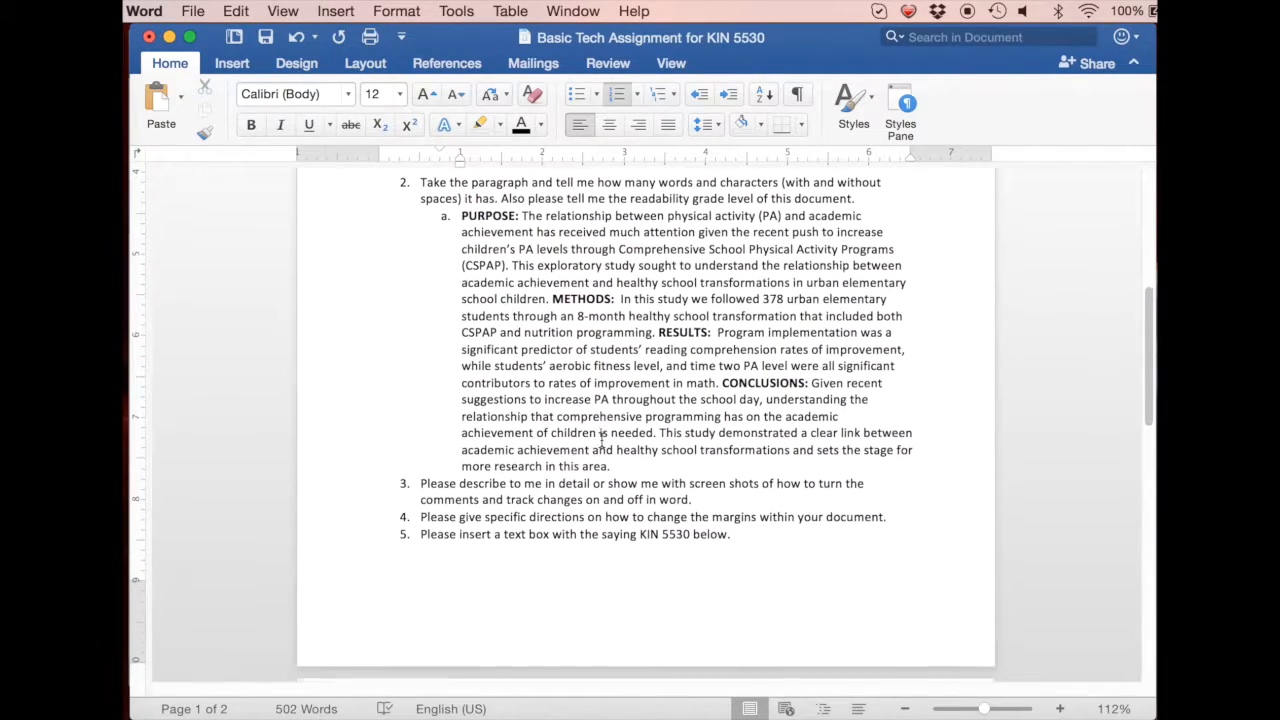
click(620, 63)
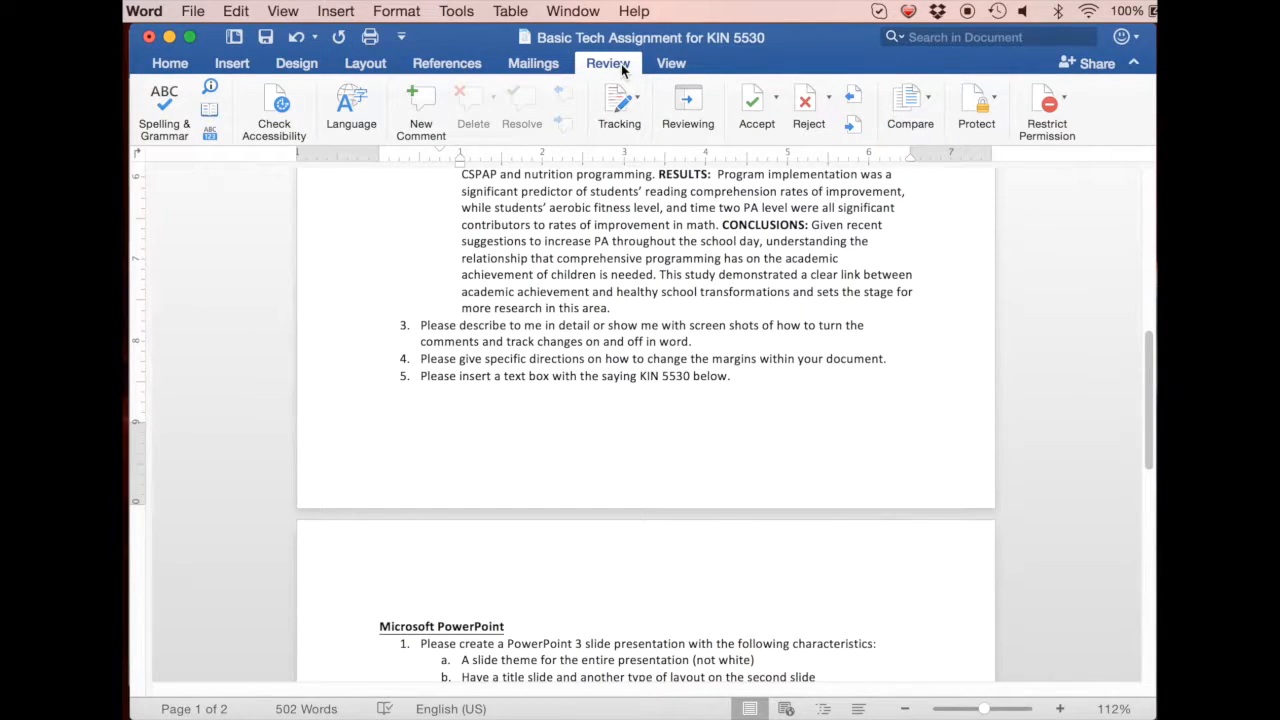
click(643, 108)
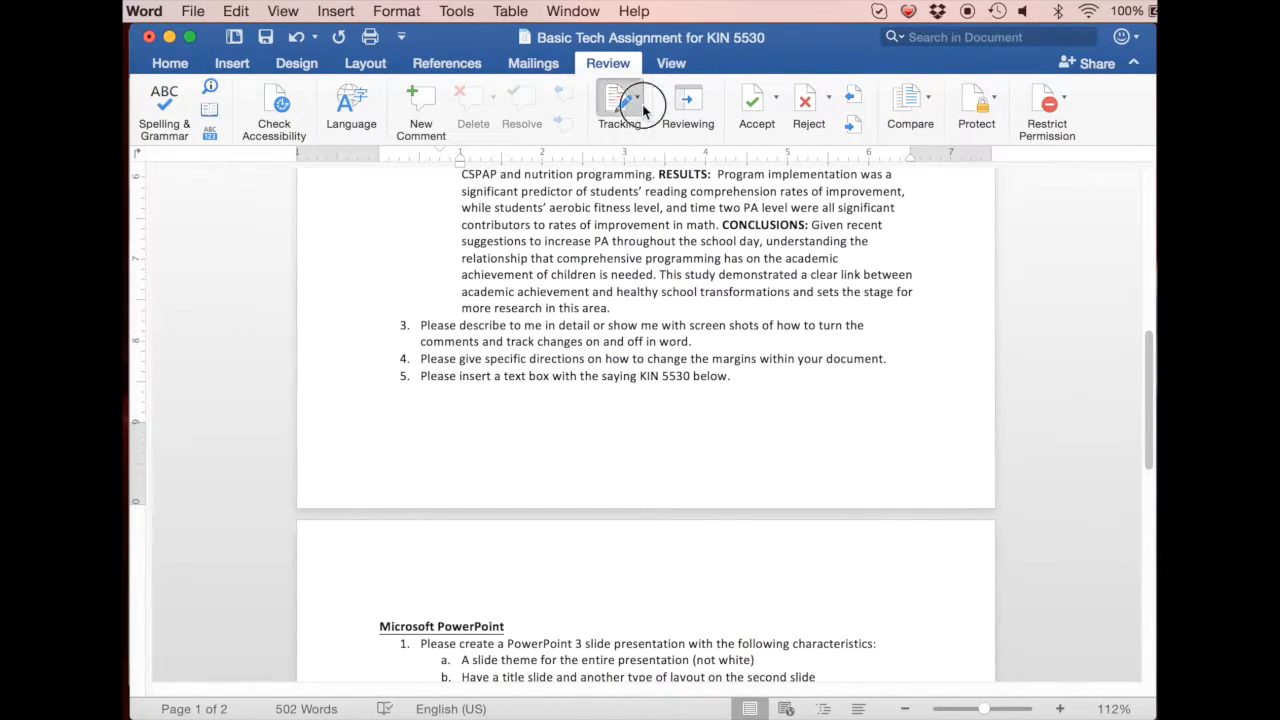
click(537, 172)
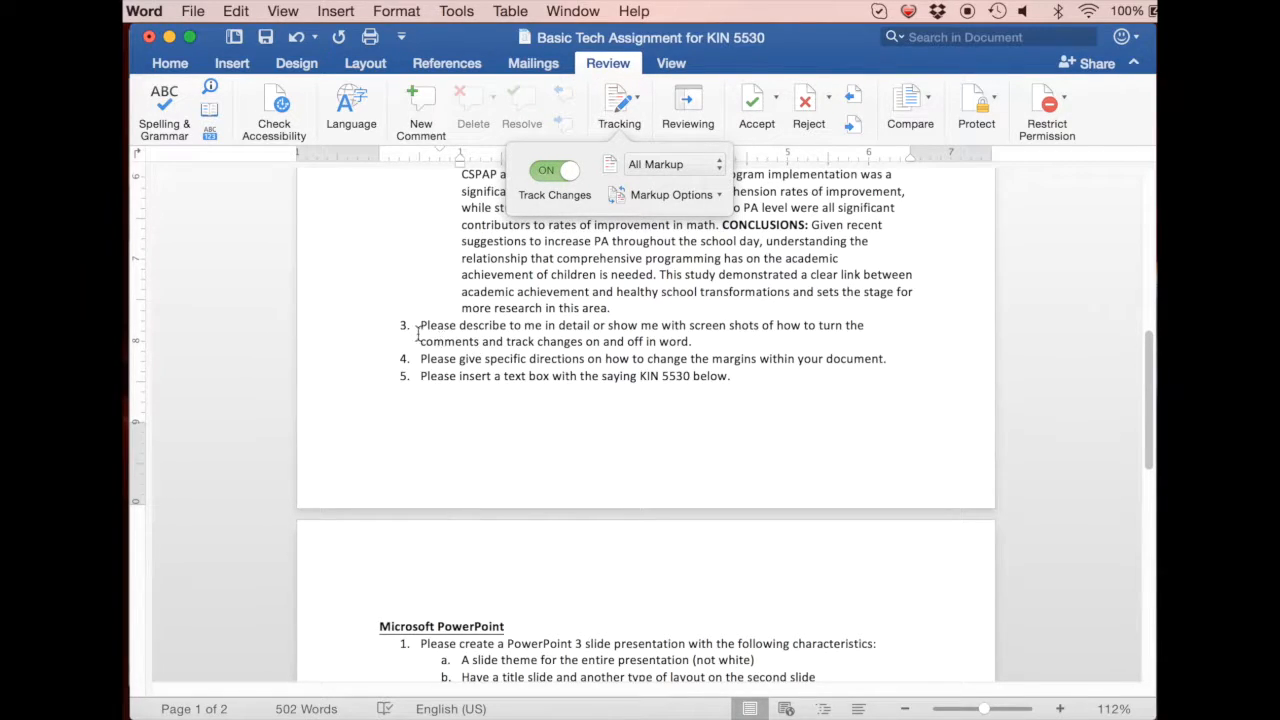
Replace "Please describe to me in detail or show me with screen shots" at the start of question 3 with "Please describe".
click(460, 326)
drag(421, 326, 745, 325)
key(BackSpace)
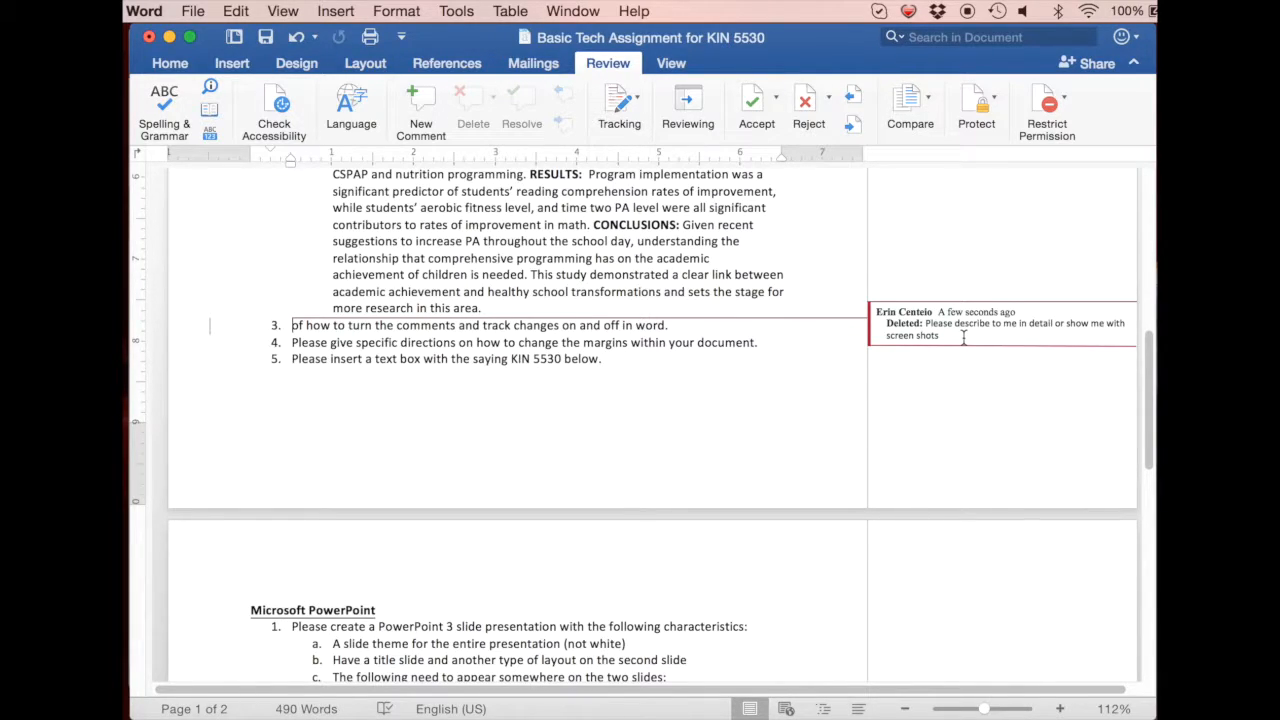
text(Please )
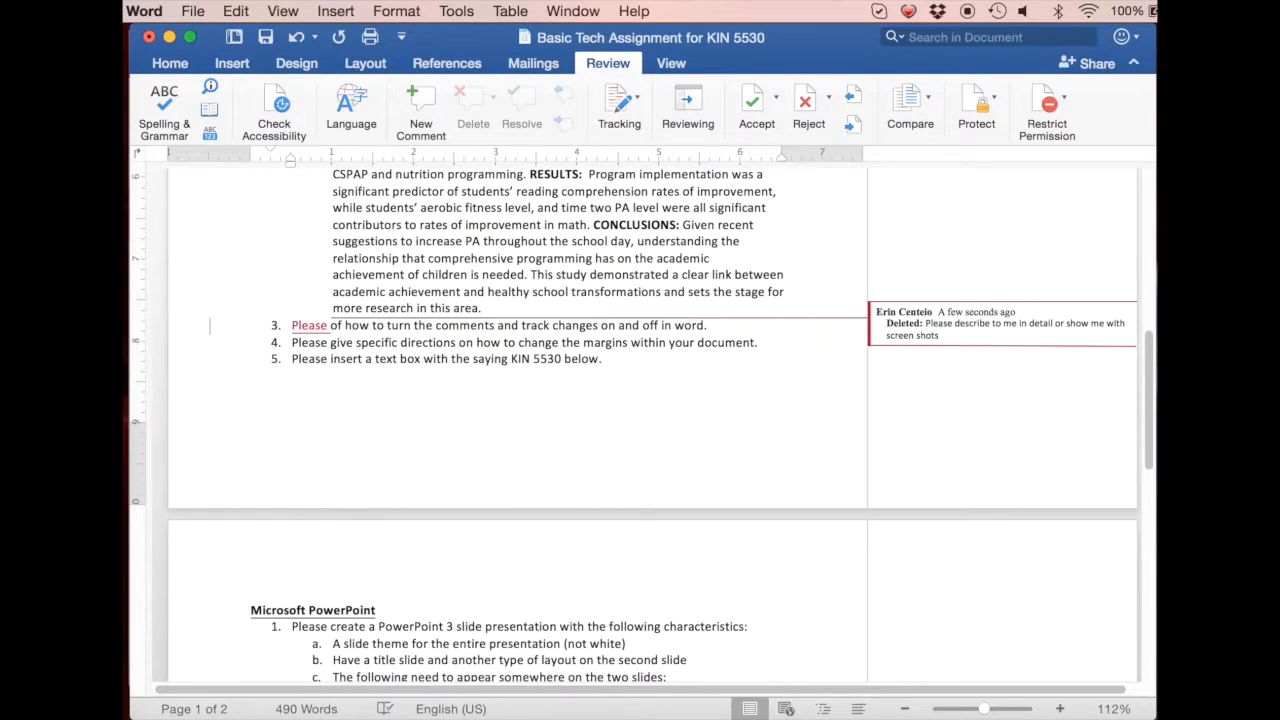
text(describe)
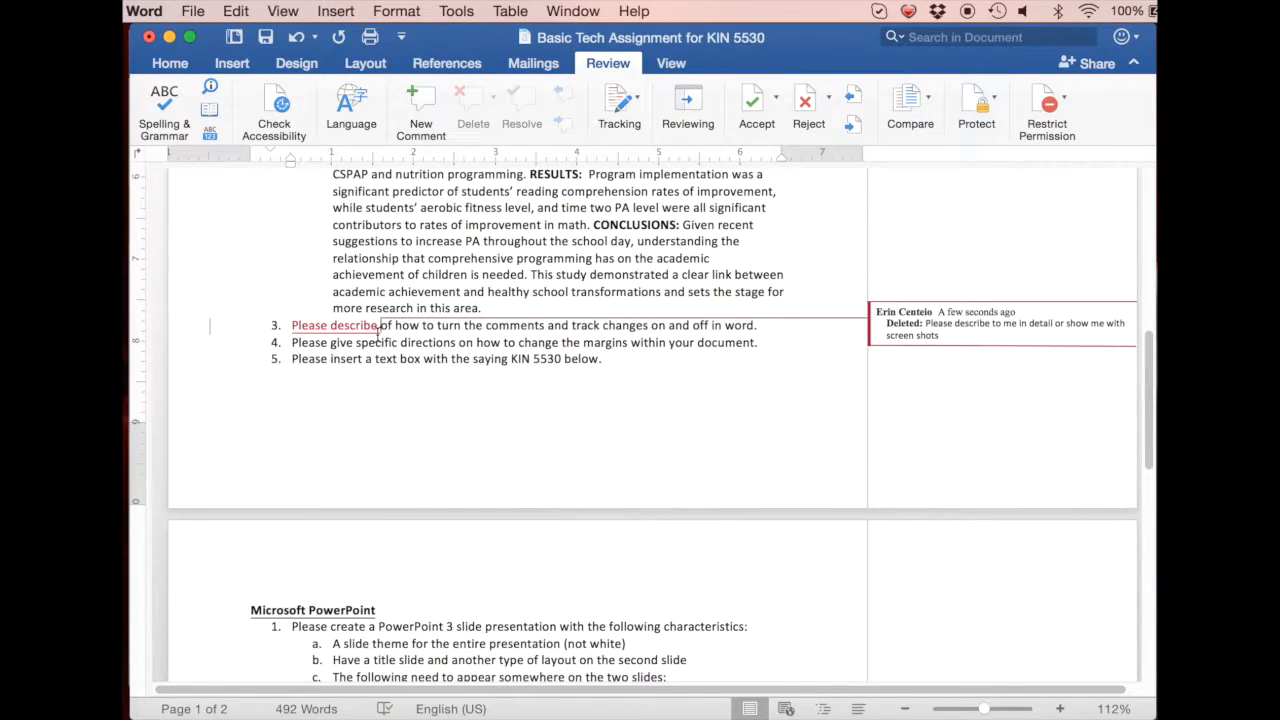
Accept both tracked changes in question 3, the deleted opening text and the inserted "Please describe".
right_click(952, 330)
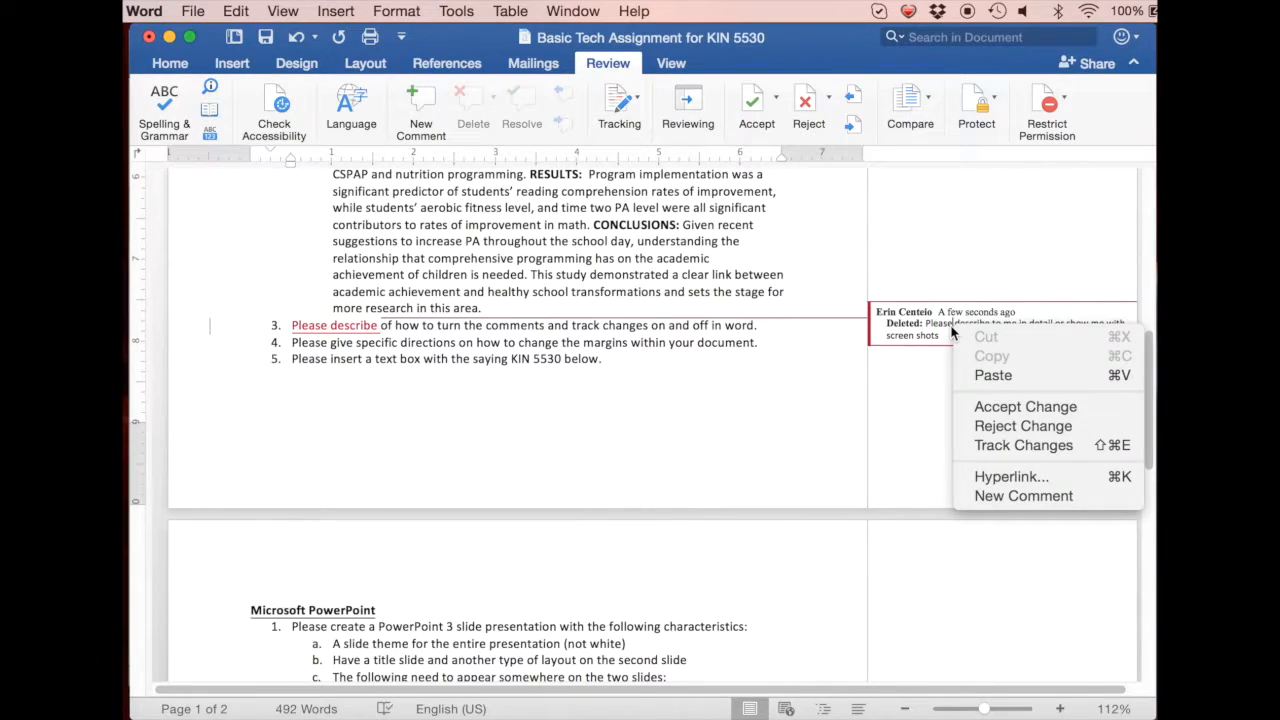
click(997, 406)
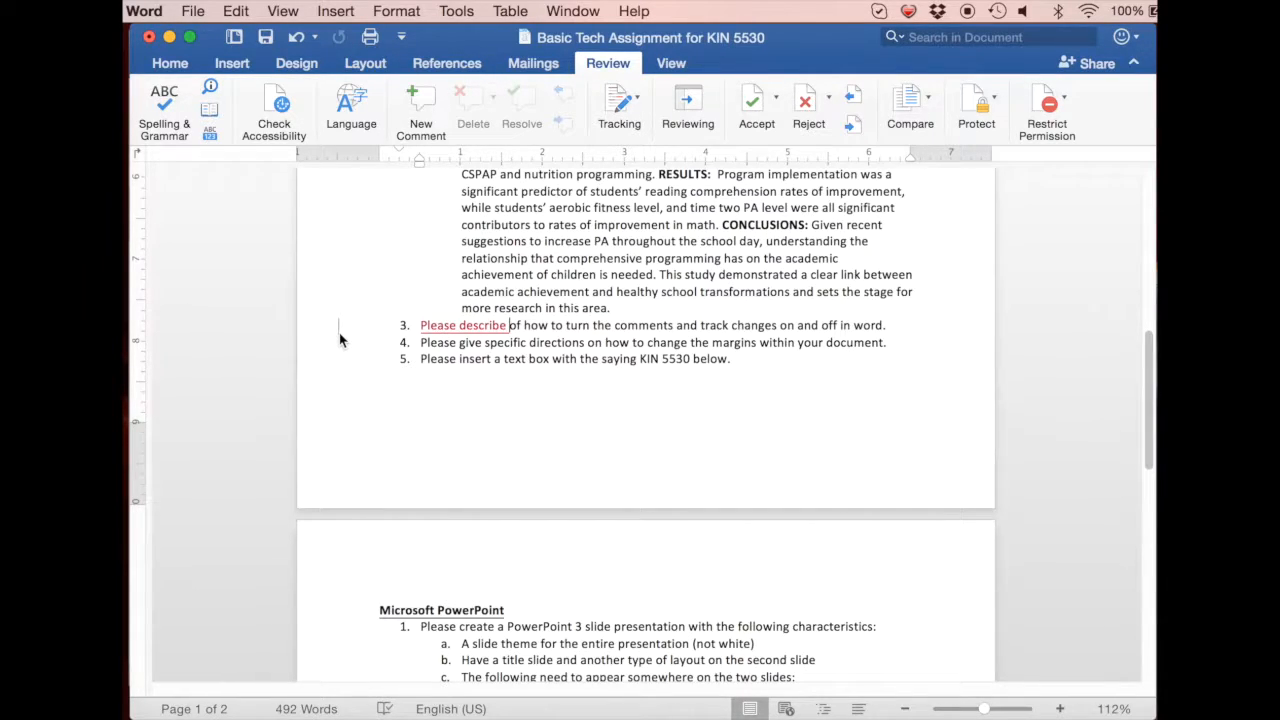
drag(526, 358, 461, 291)
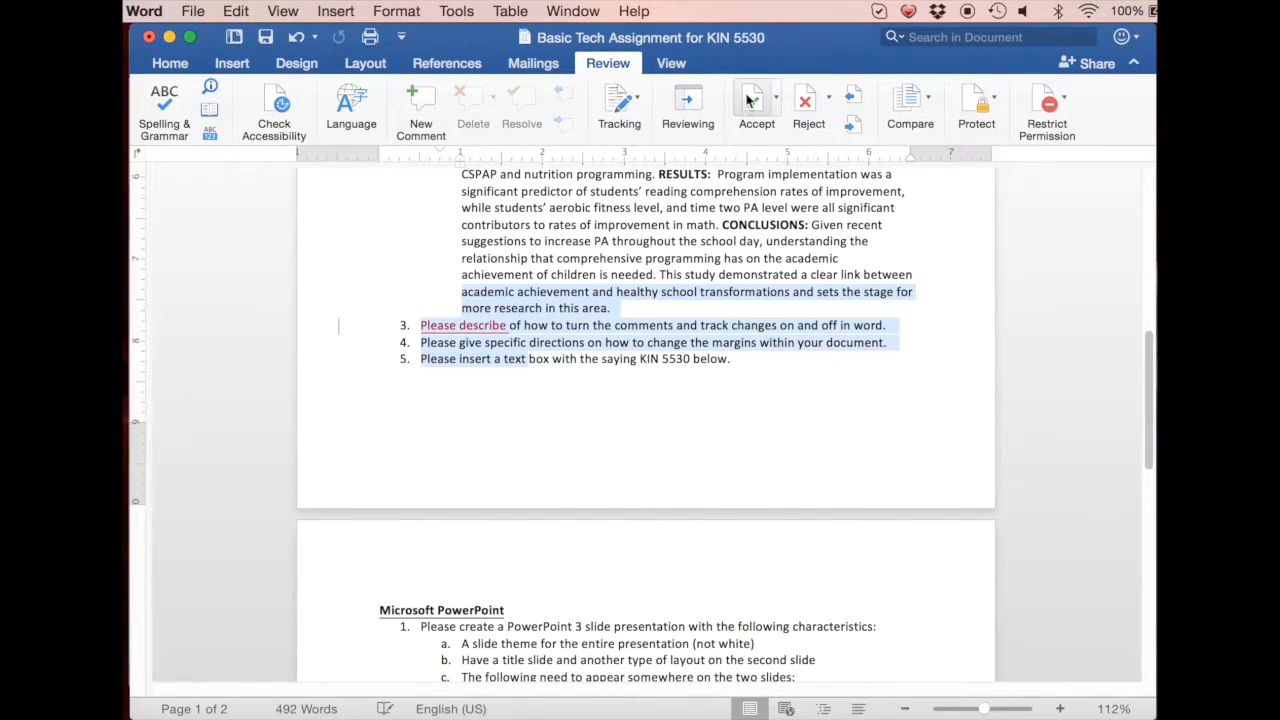
click(778, 97)
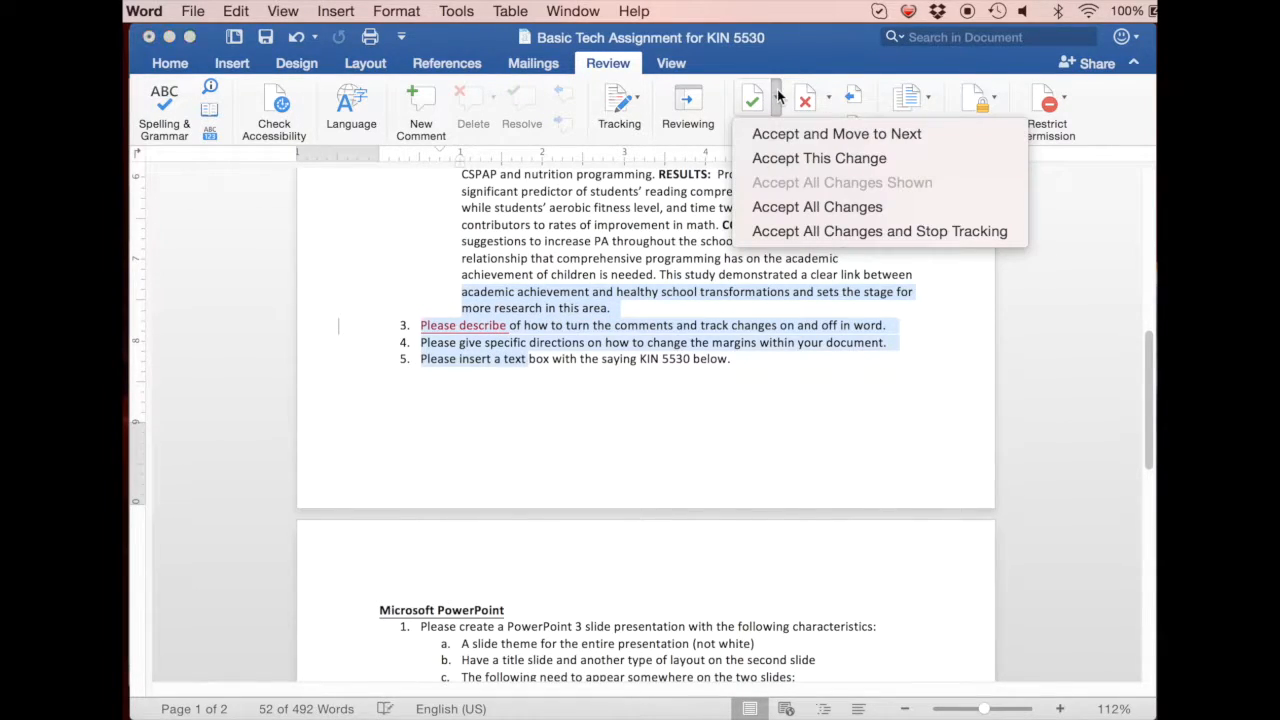
click(799, 160)
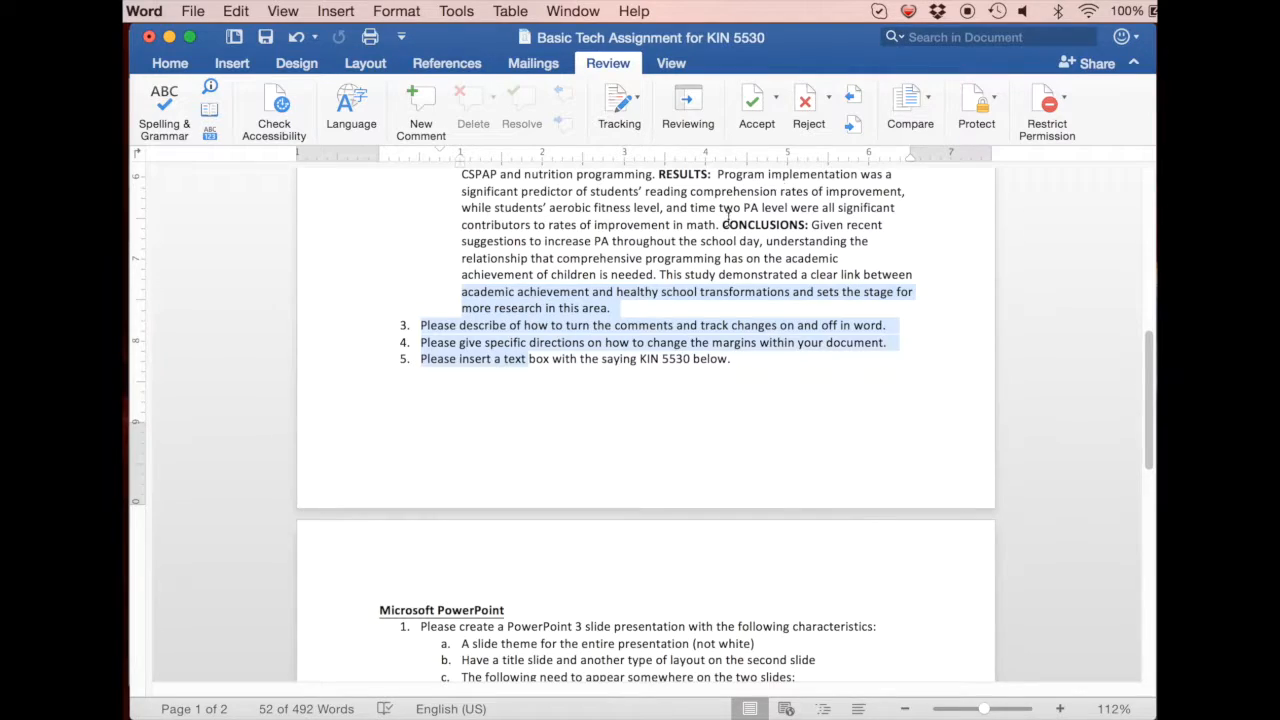
Comment "I don't really like what you said here... maybe try this instead" on the word "specific" in question 4, and delete the comment.
click(498, 342)
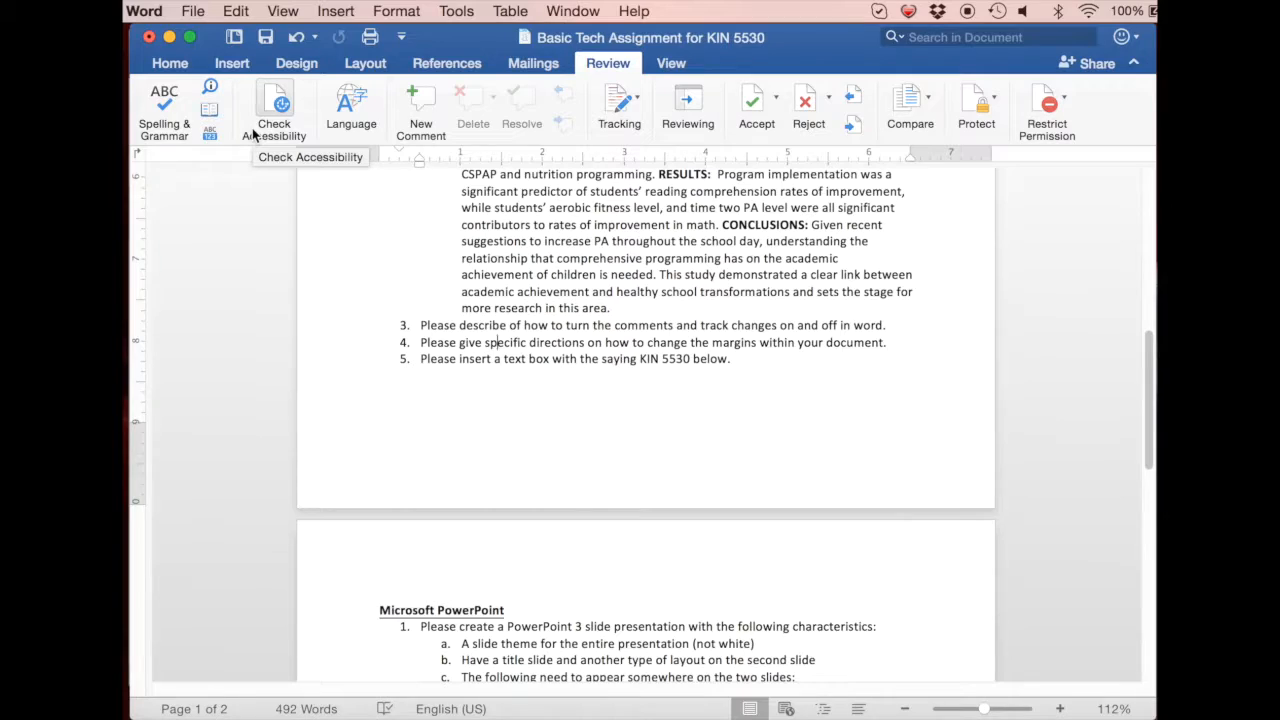
click(430, 102)
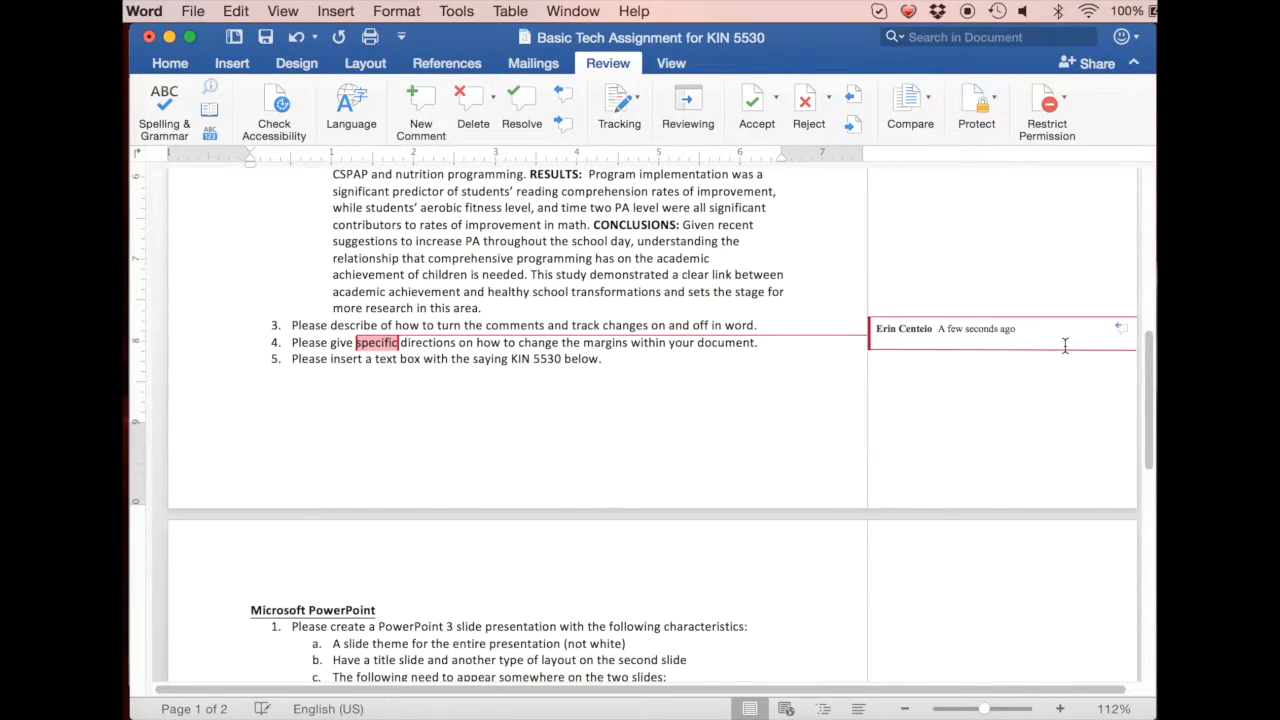
text(I don't really like what you said here... maybe)
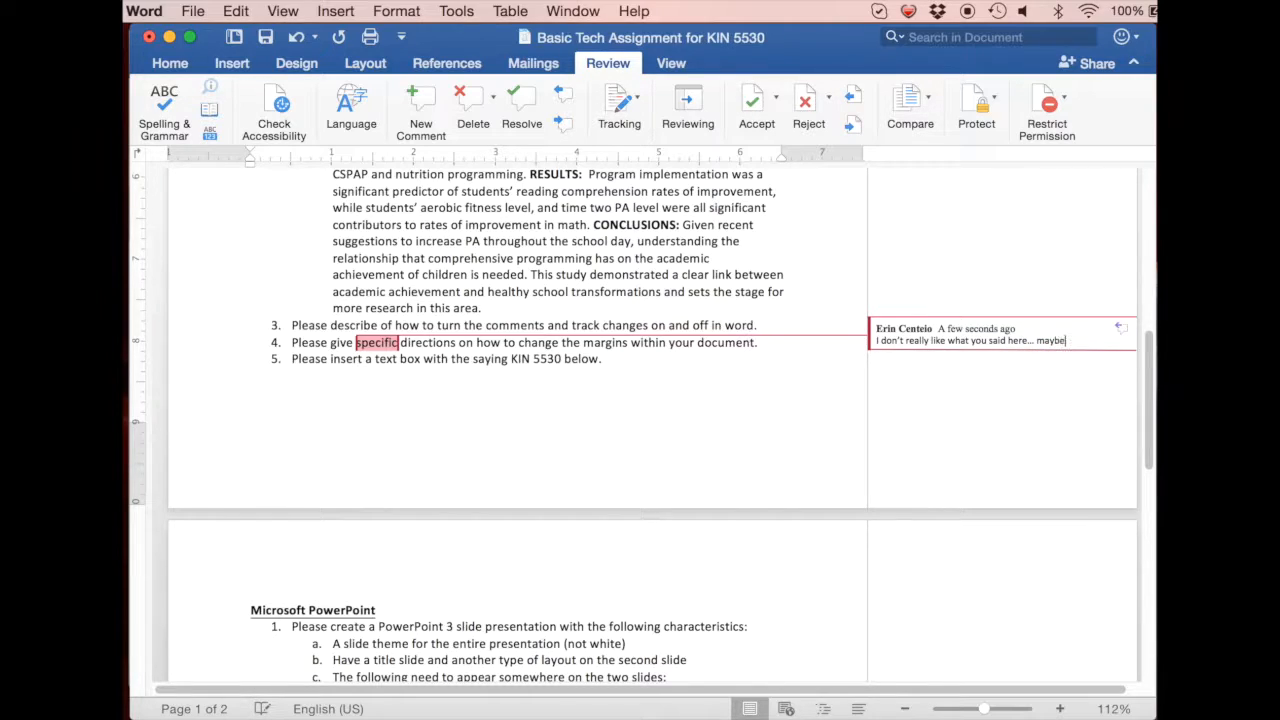
text( try this instead)
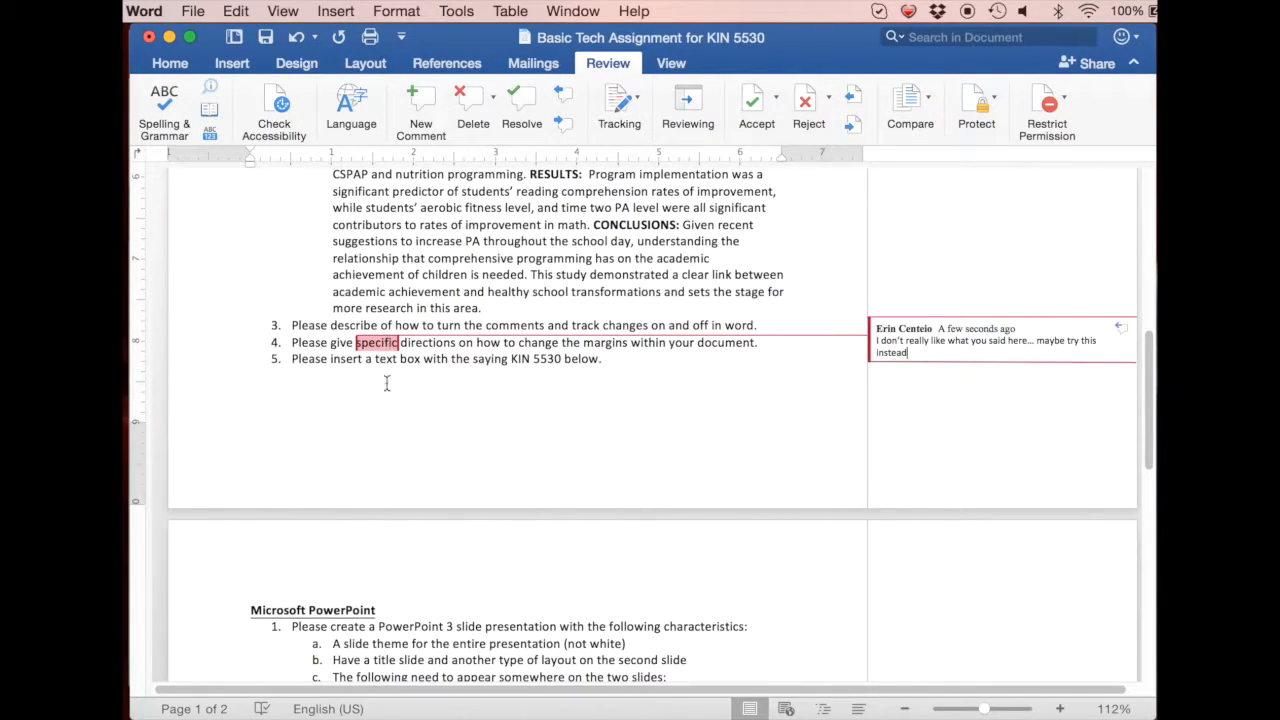
right_click(946, 356)
click(1027, 468)
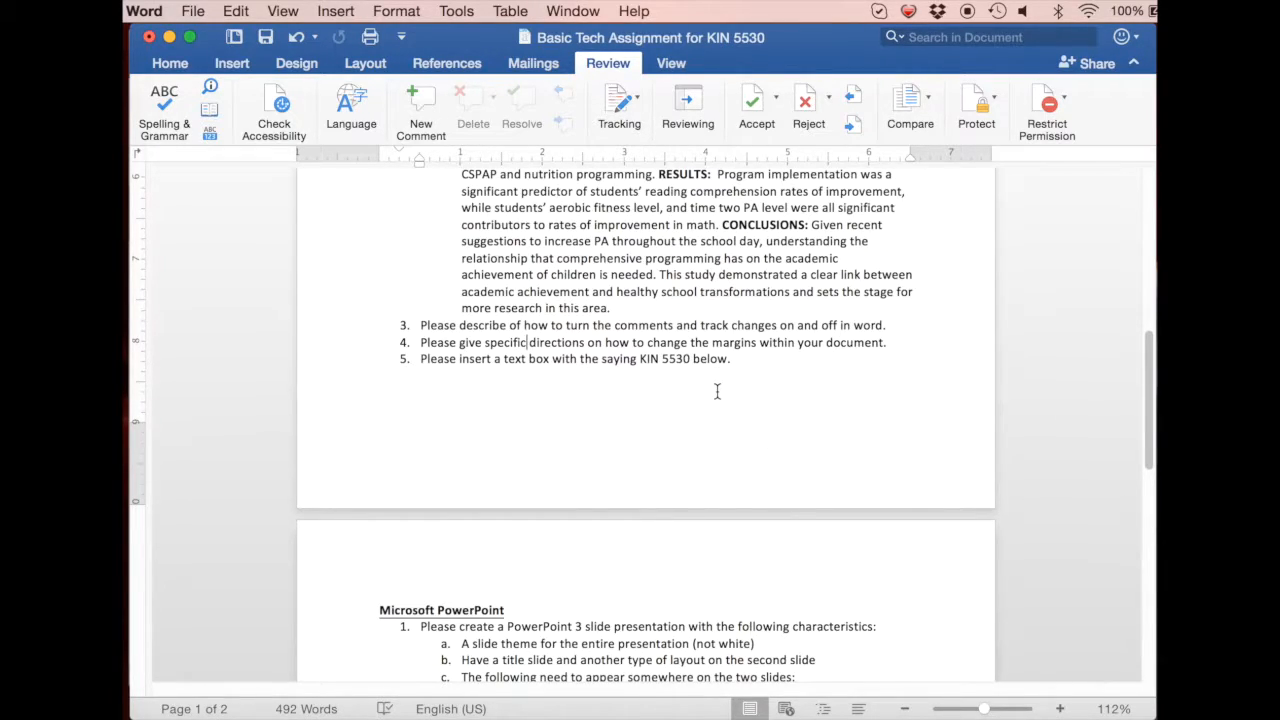
Look through the preset page margin options without applying any of them.
scroll(717, 391, down, 2)
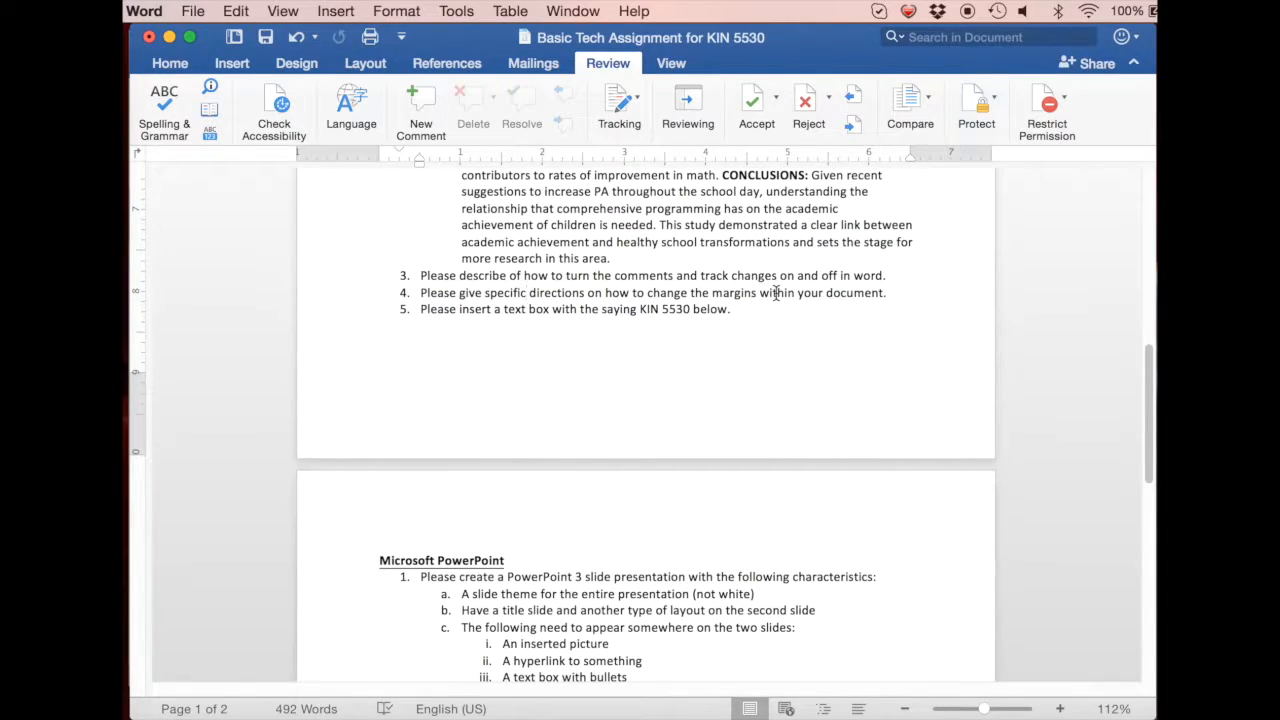
click(347, 64)
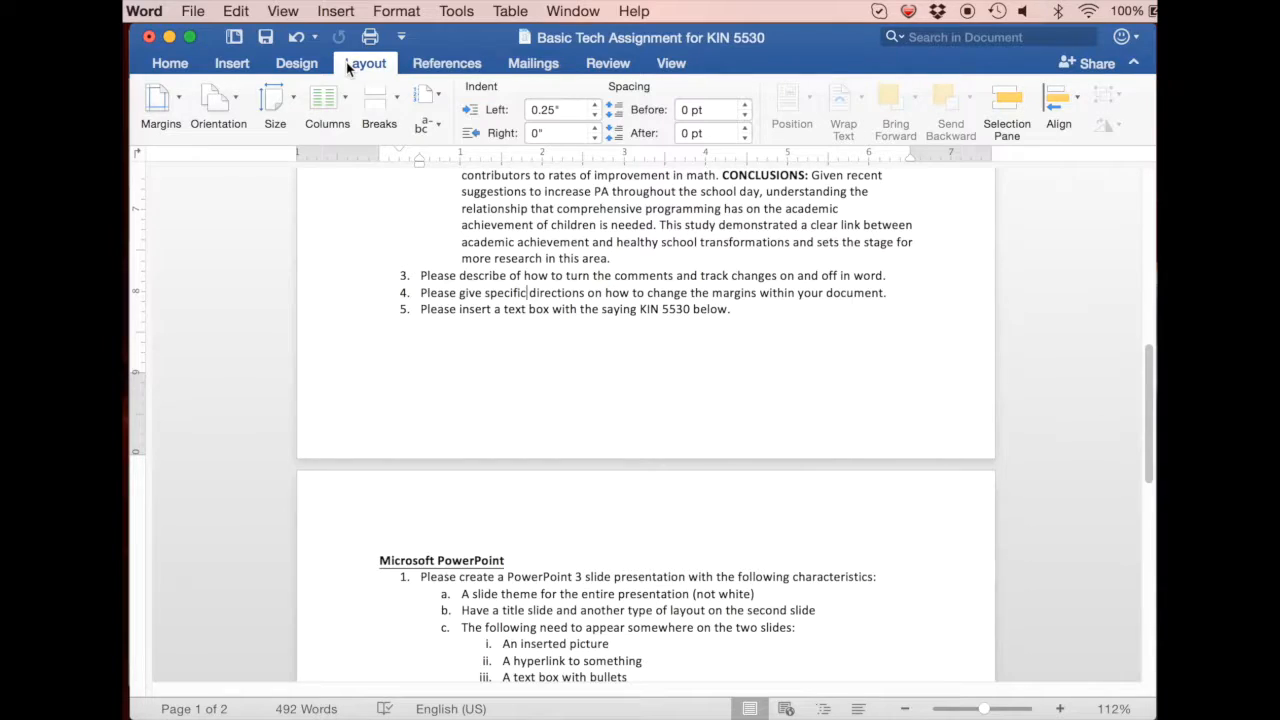
click(176, 96)
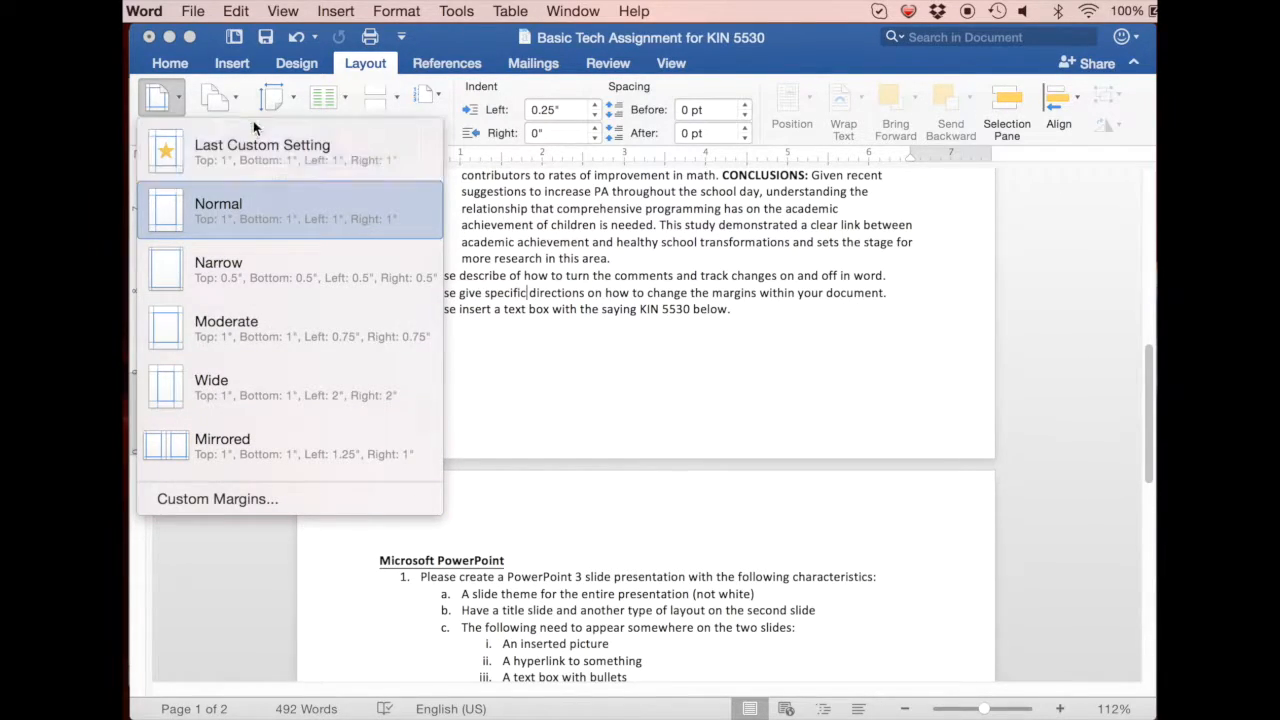
click(493, 425)
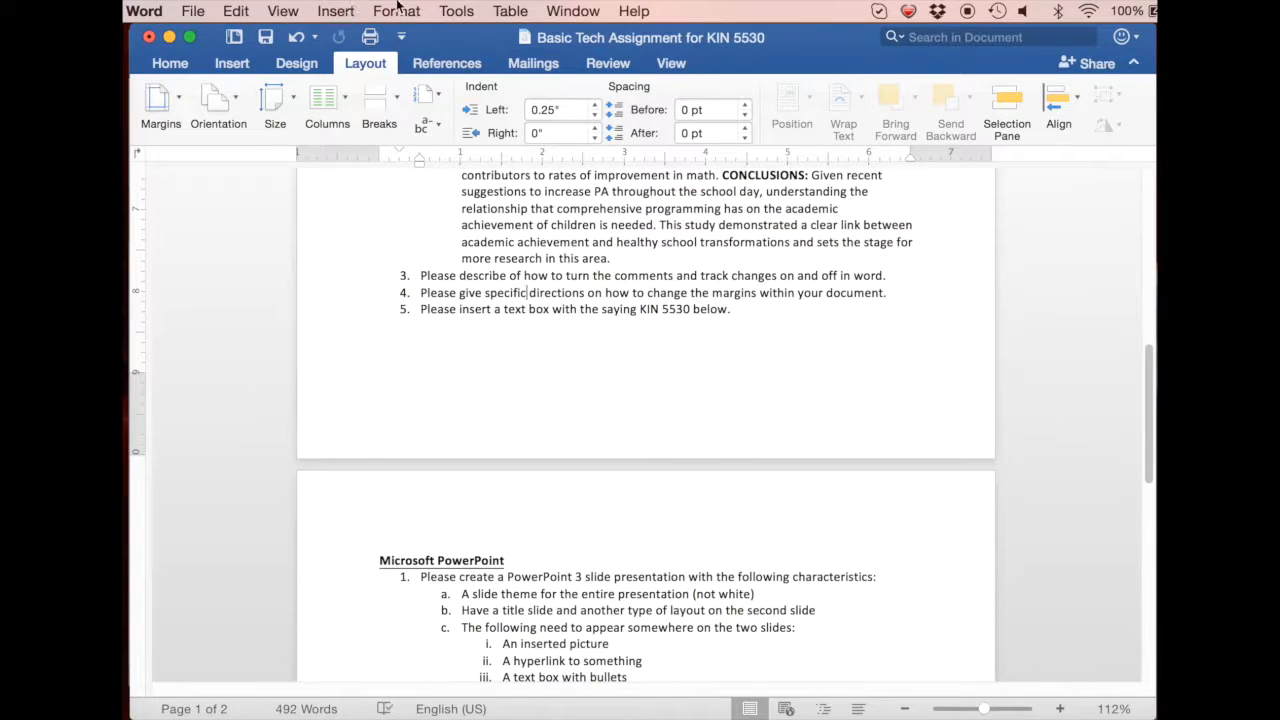
Open the document format settings and review the margin values and the section, header and footer layout options.
click(456, 11)
mouse_move(411, 7)
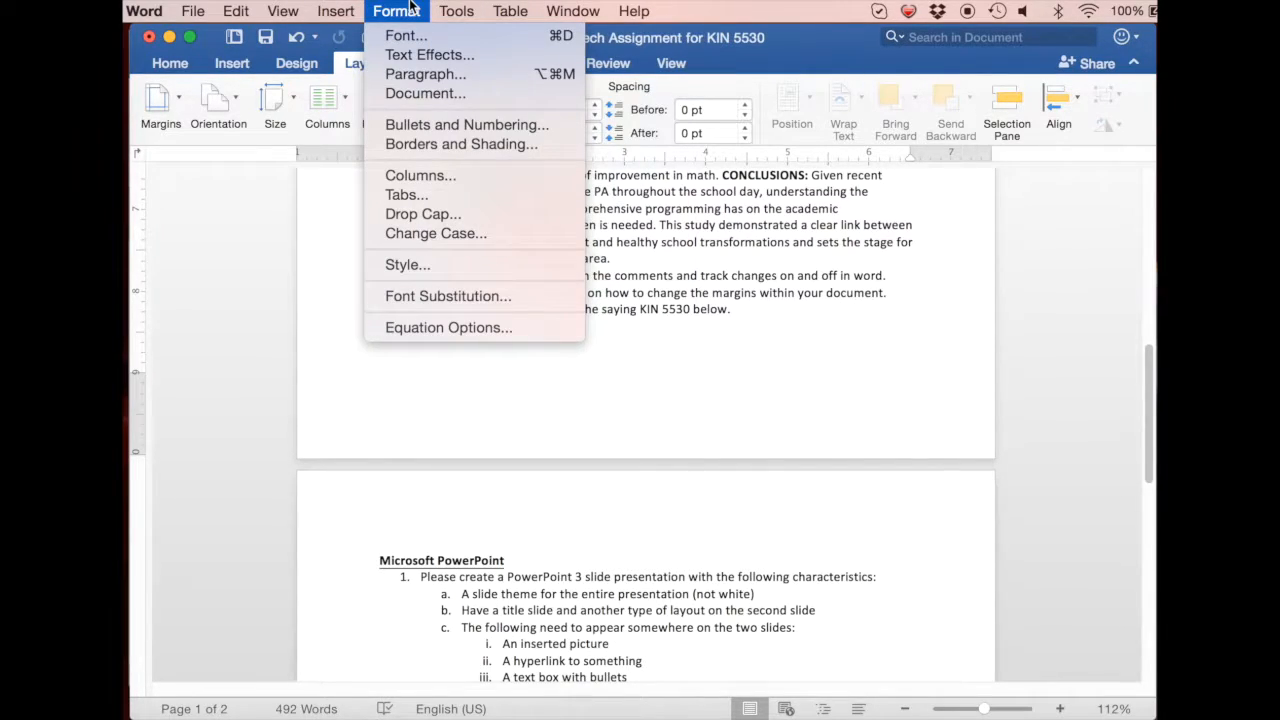
click(425, 97)
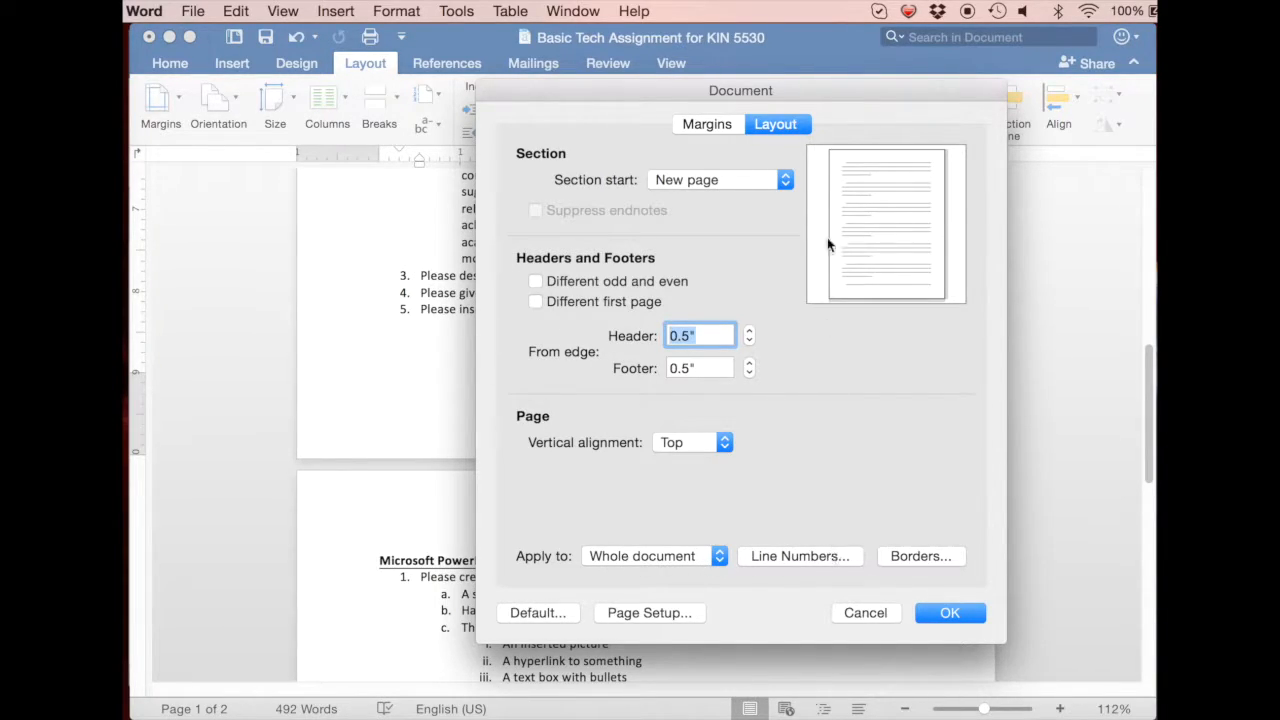
click(701, 122)
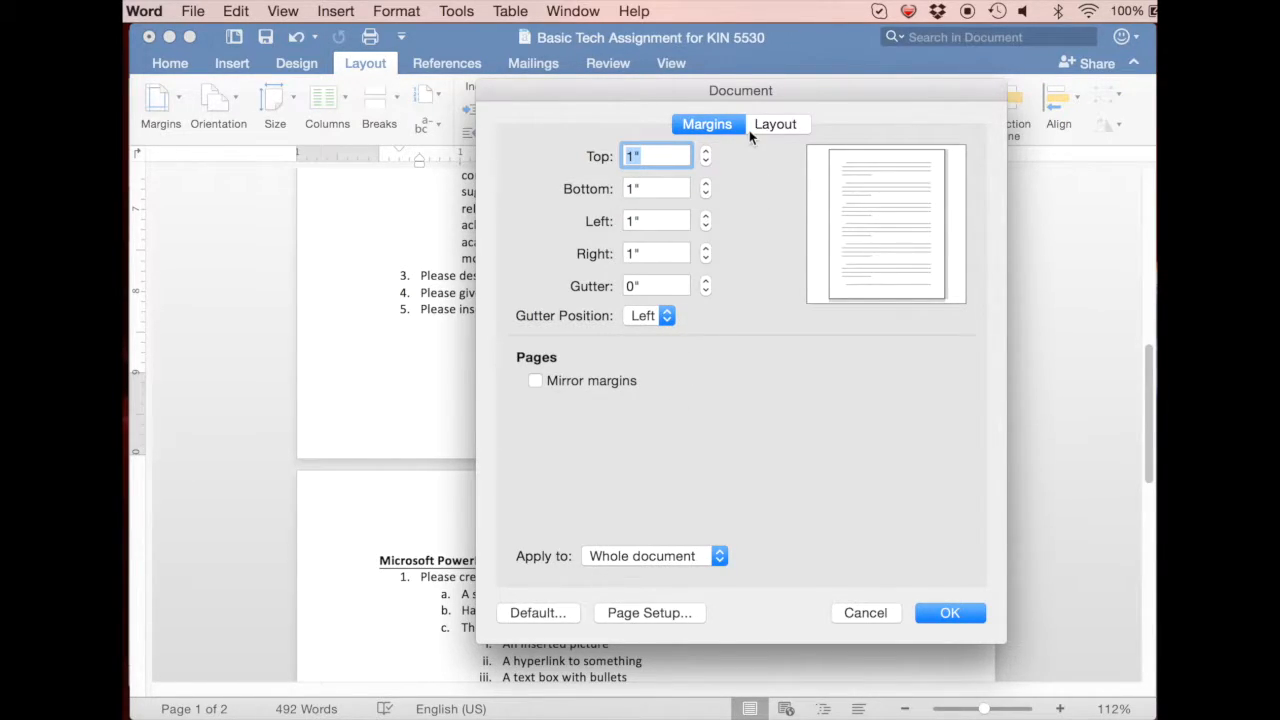
click(774, 125)
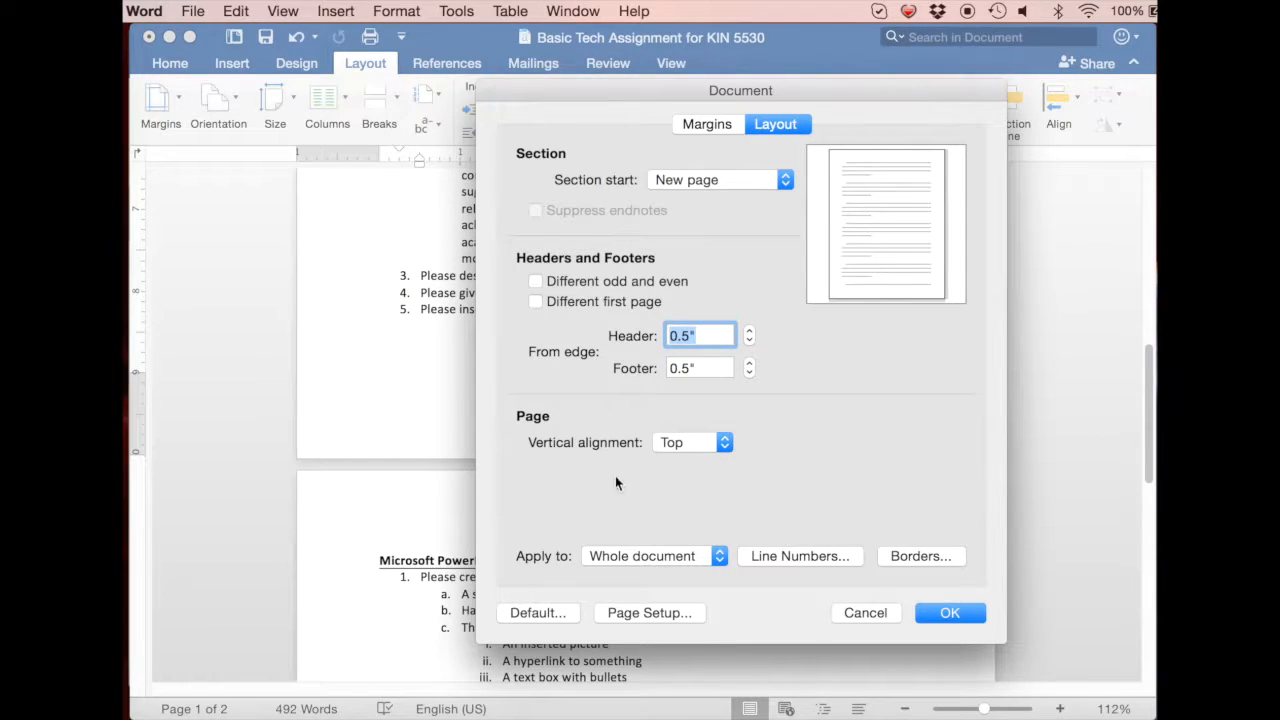
Try landscape orientation in Page Setup and return the page to portrait.
click(650, 613)
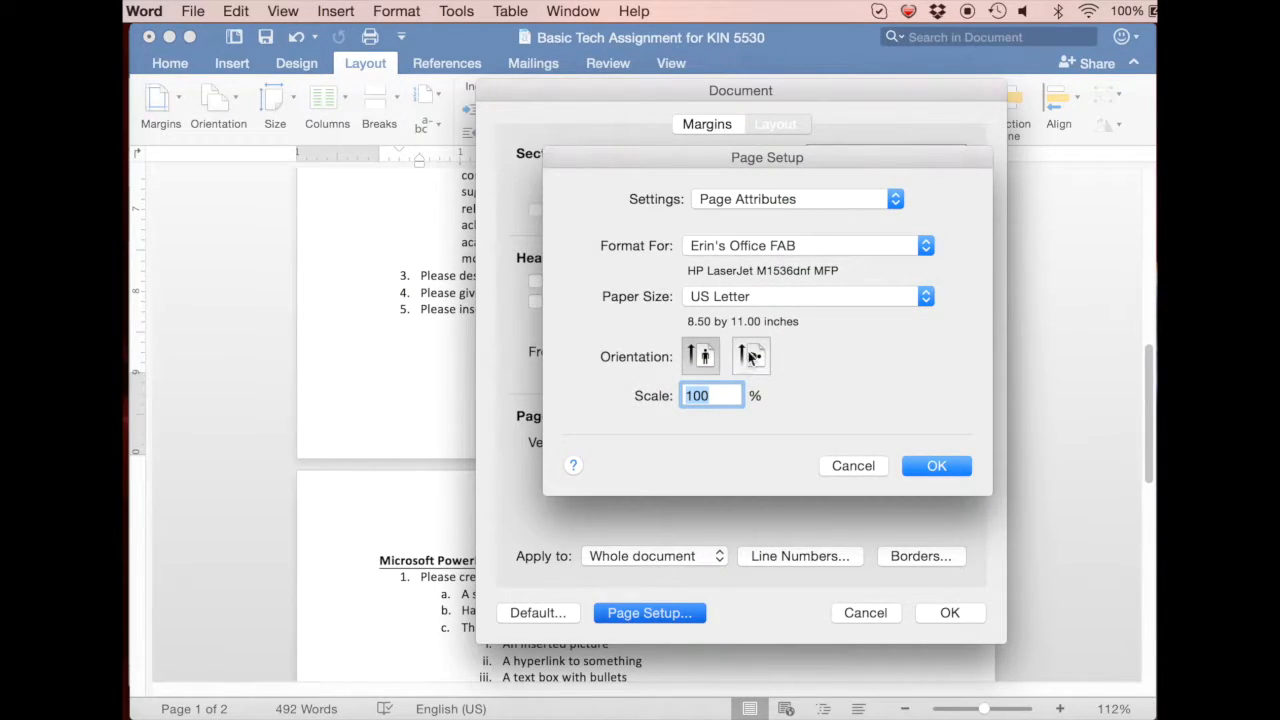
click(752, 357)
click(714, 360)
click(757, 361)
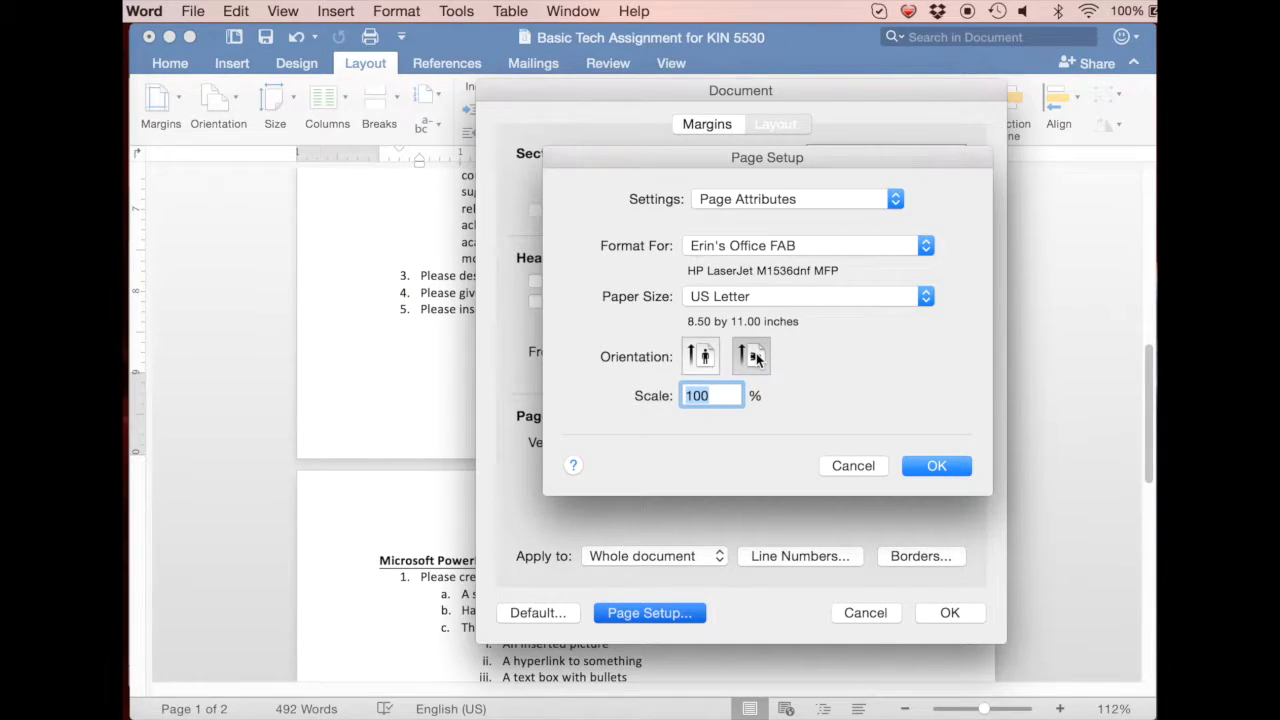
click(688, 355)
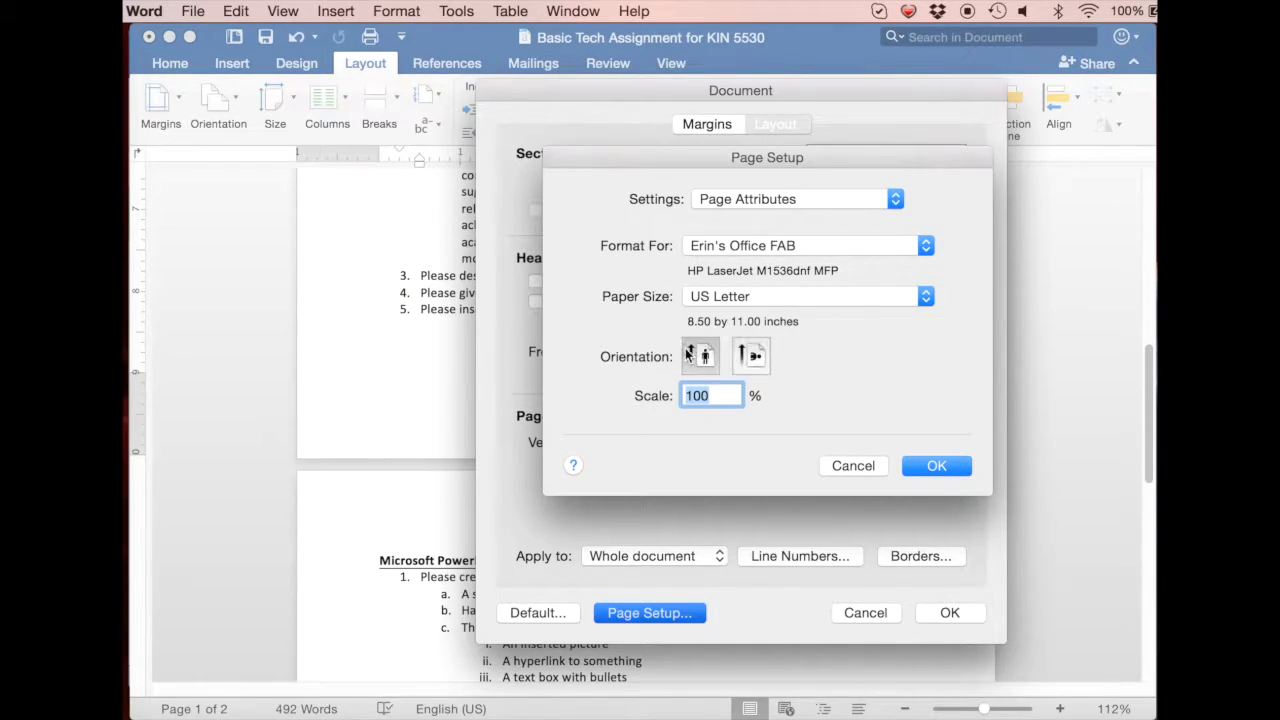
click(905, 456)
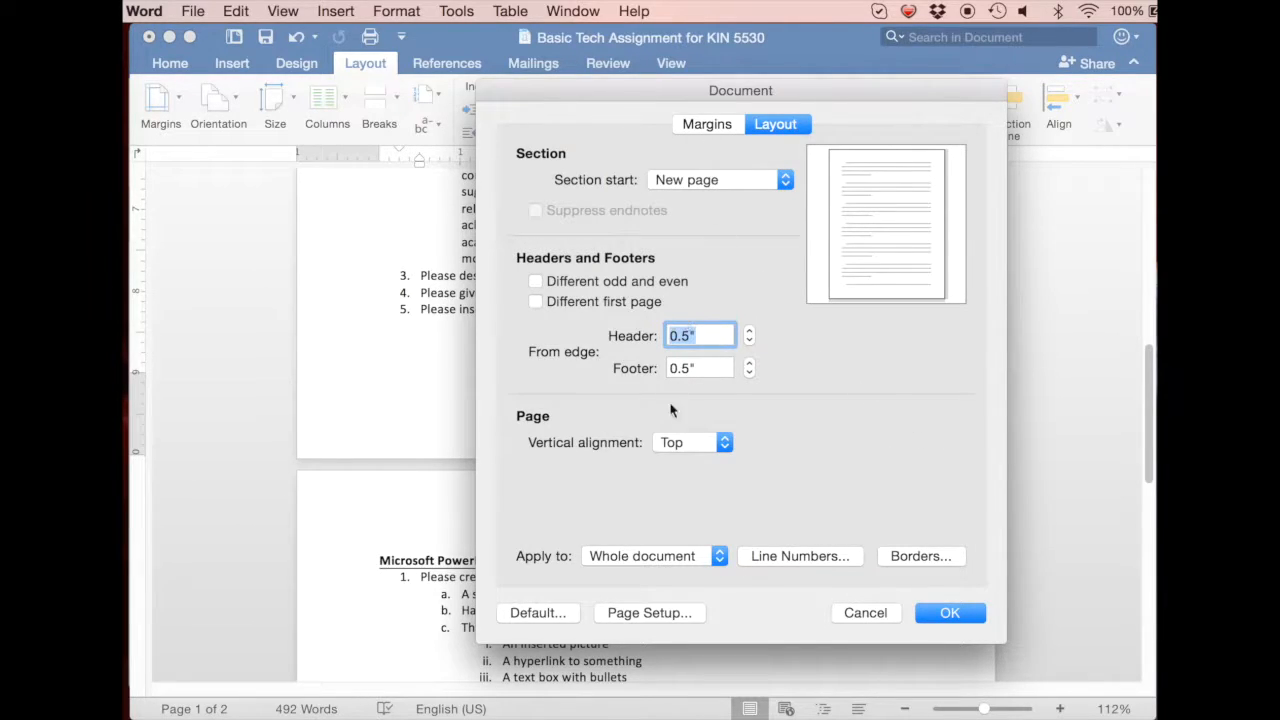
Add continuous line numbering to the whole document, starting at 1 and counting by 1, and keep the page border setting at None.
click(774, 555)
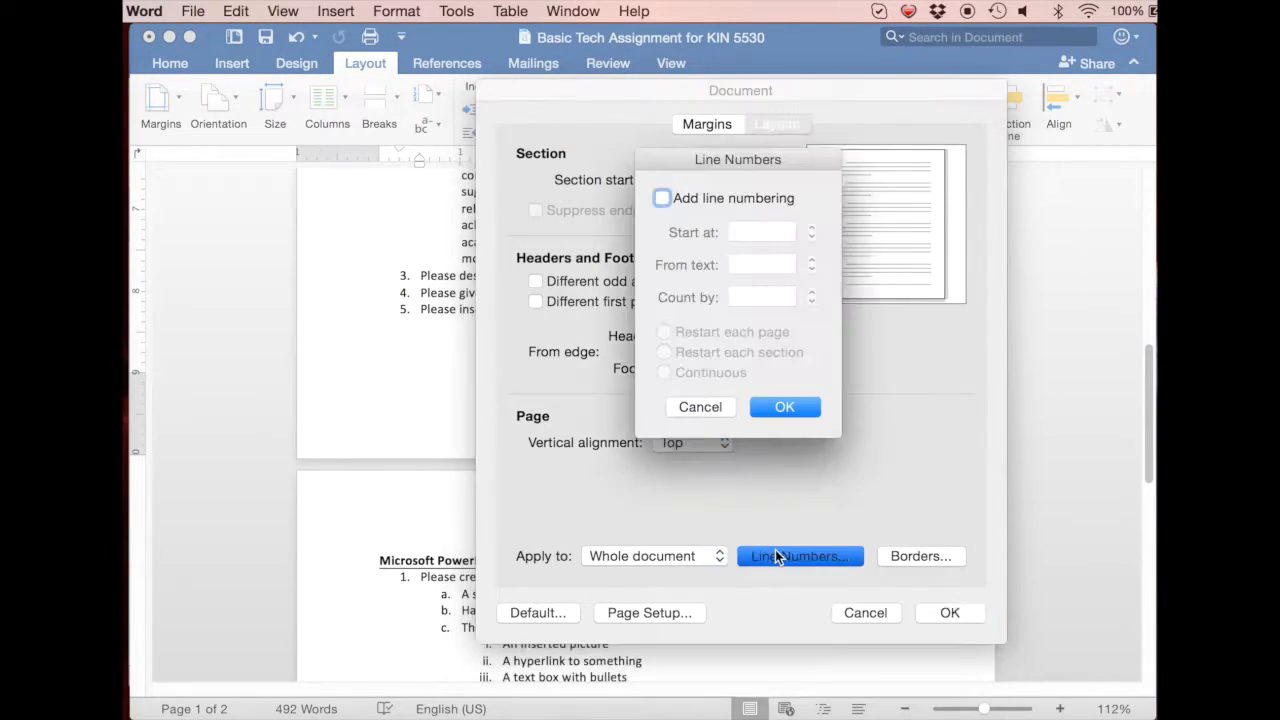
click(663, 198)
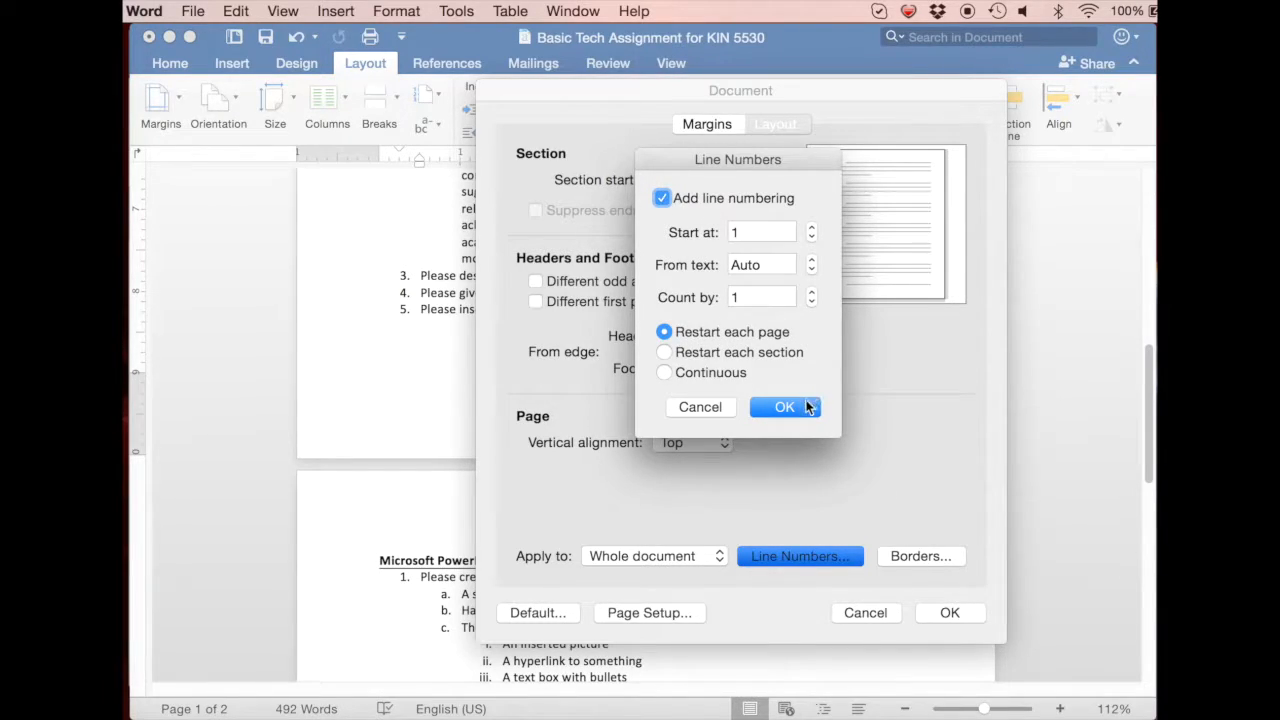
click(666, 372)
click(790, 406)
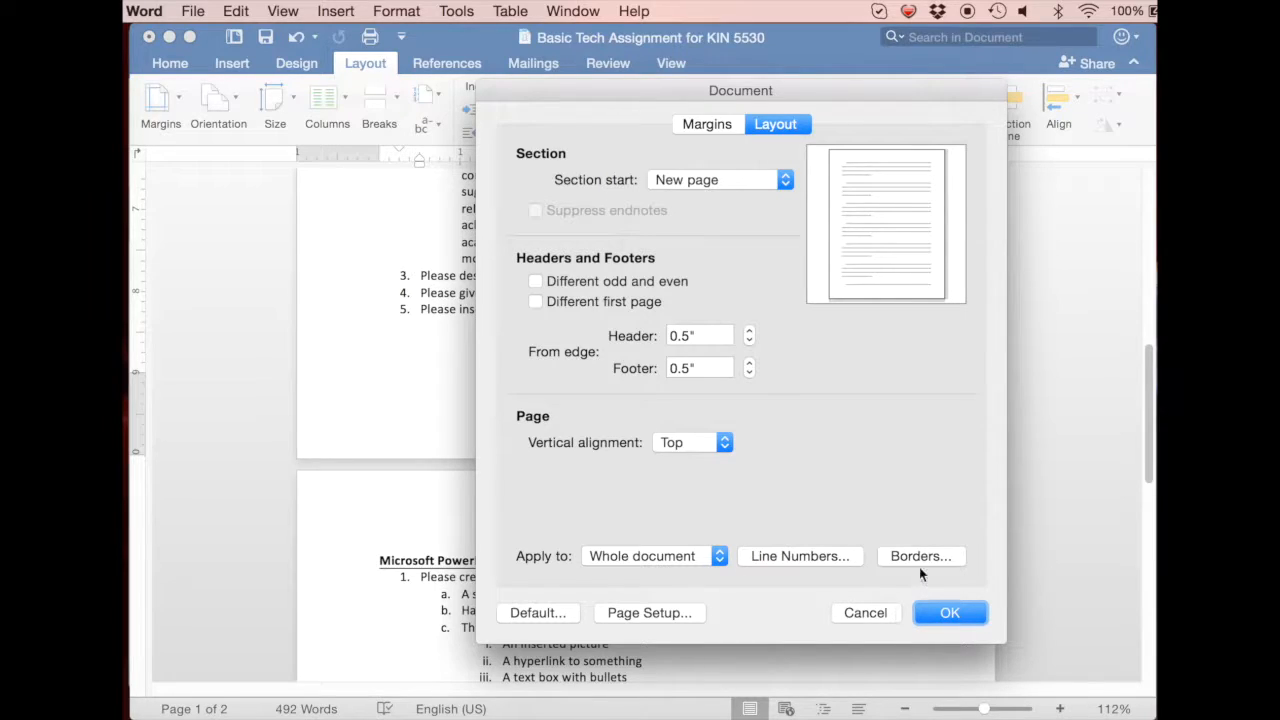
key(Return)
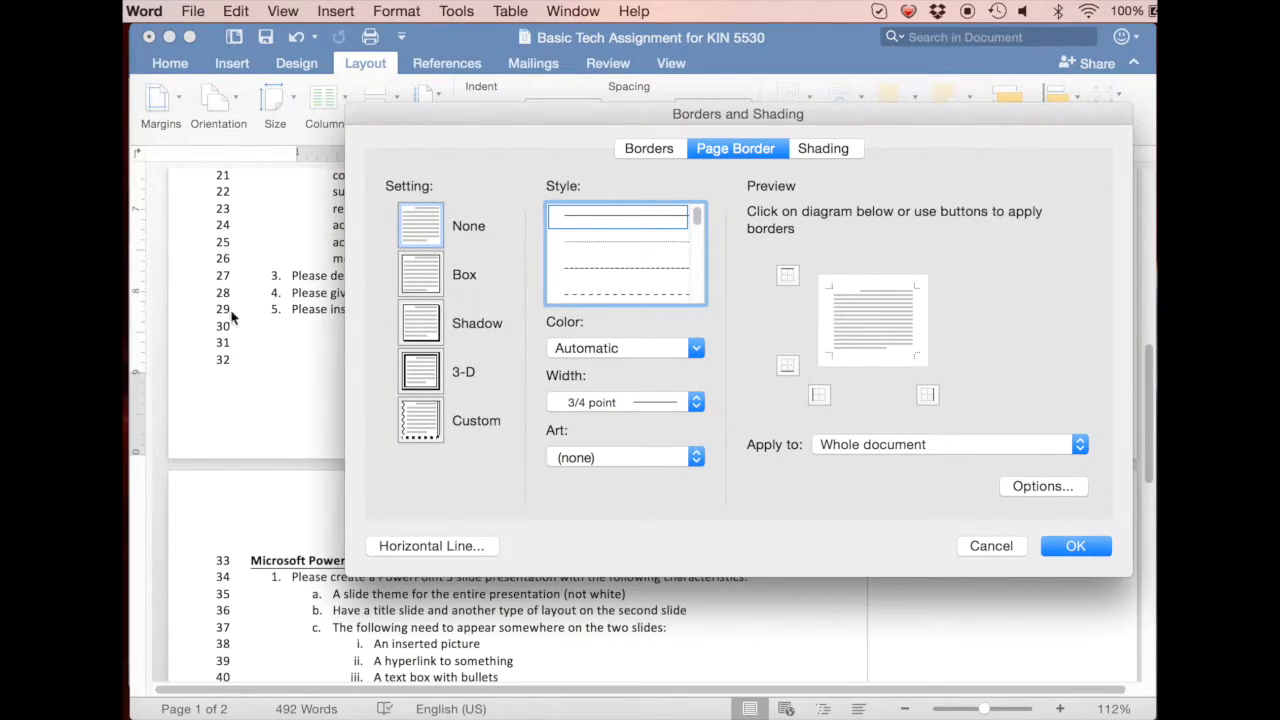
click(1075, 547)
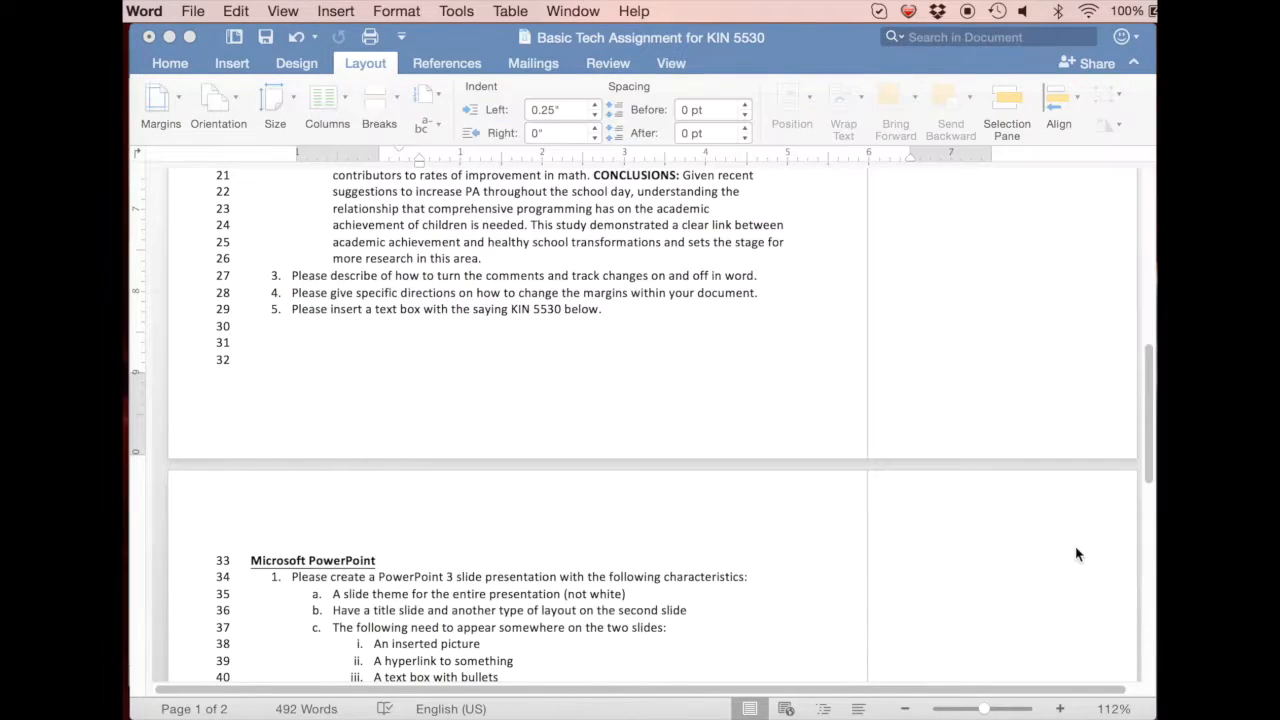
click(455, 10)
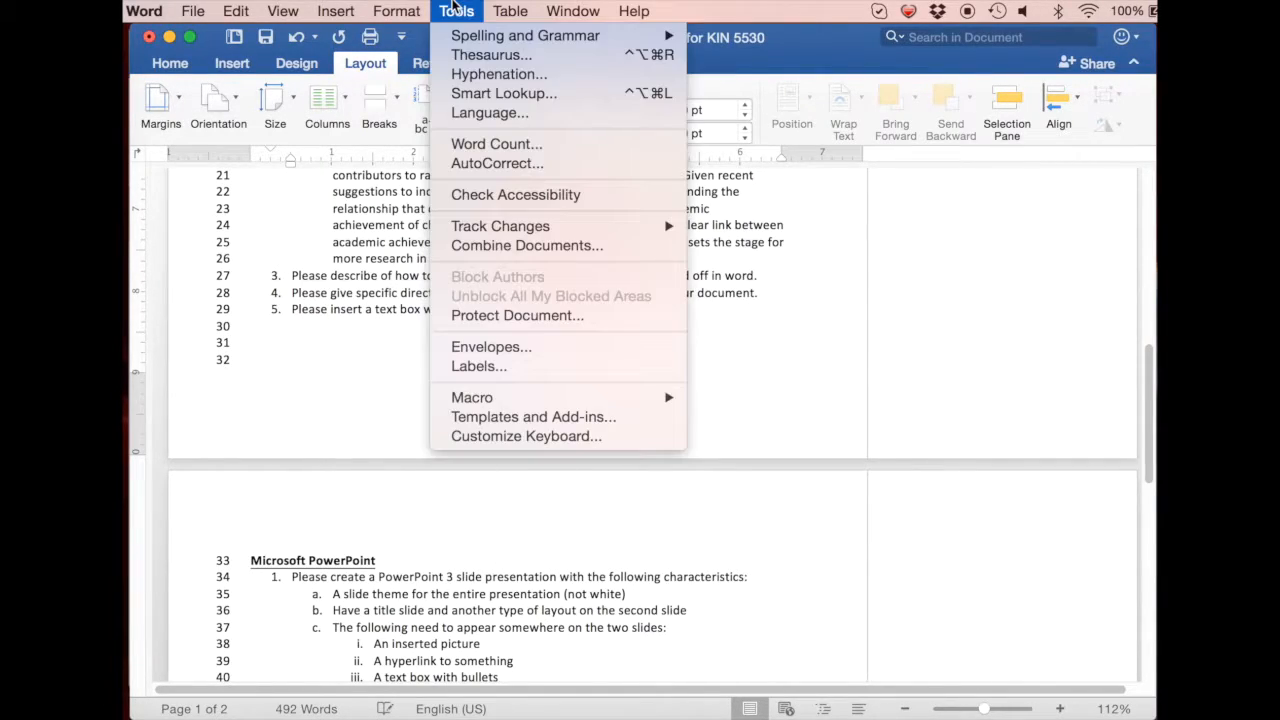
click(533, 603)
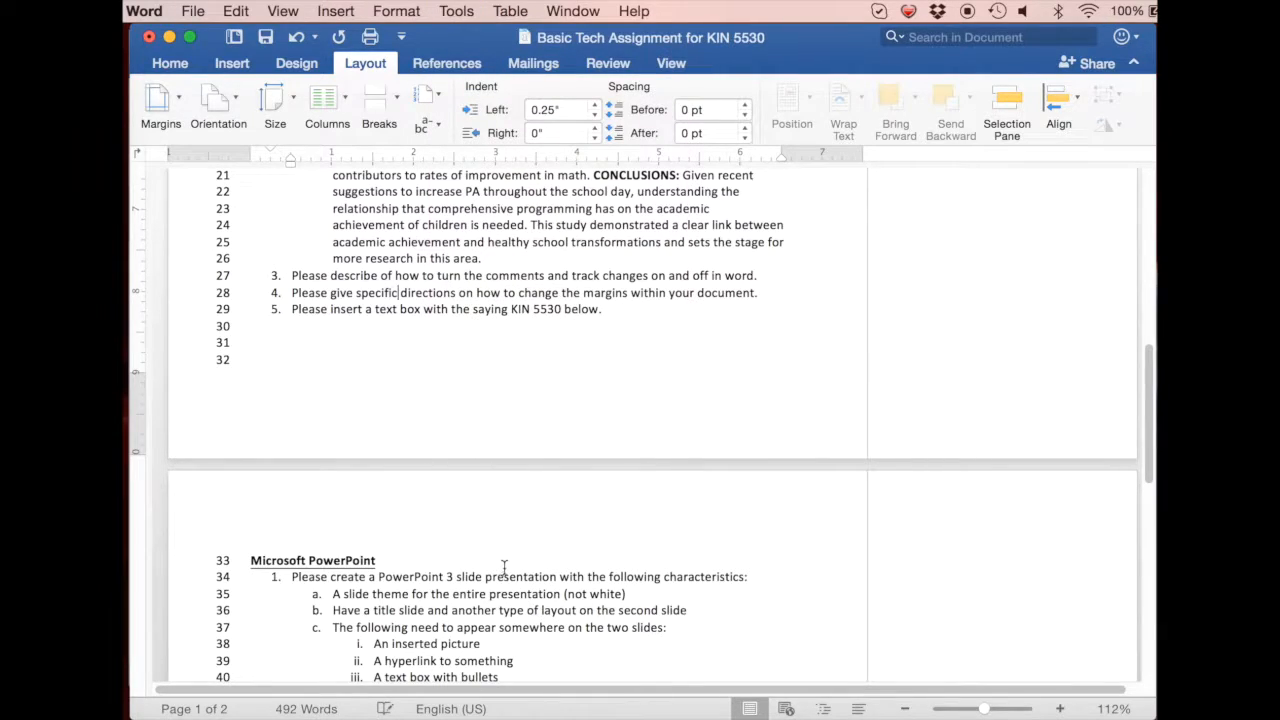
scroll(515, 570, down, 2)
scroll(512, 565, up, 3)
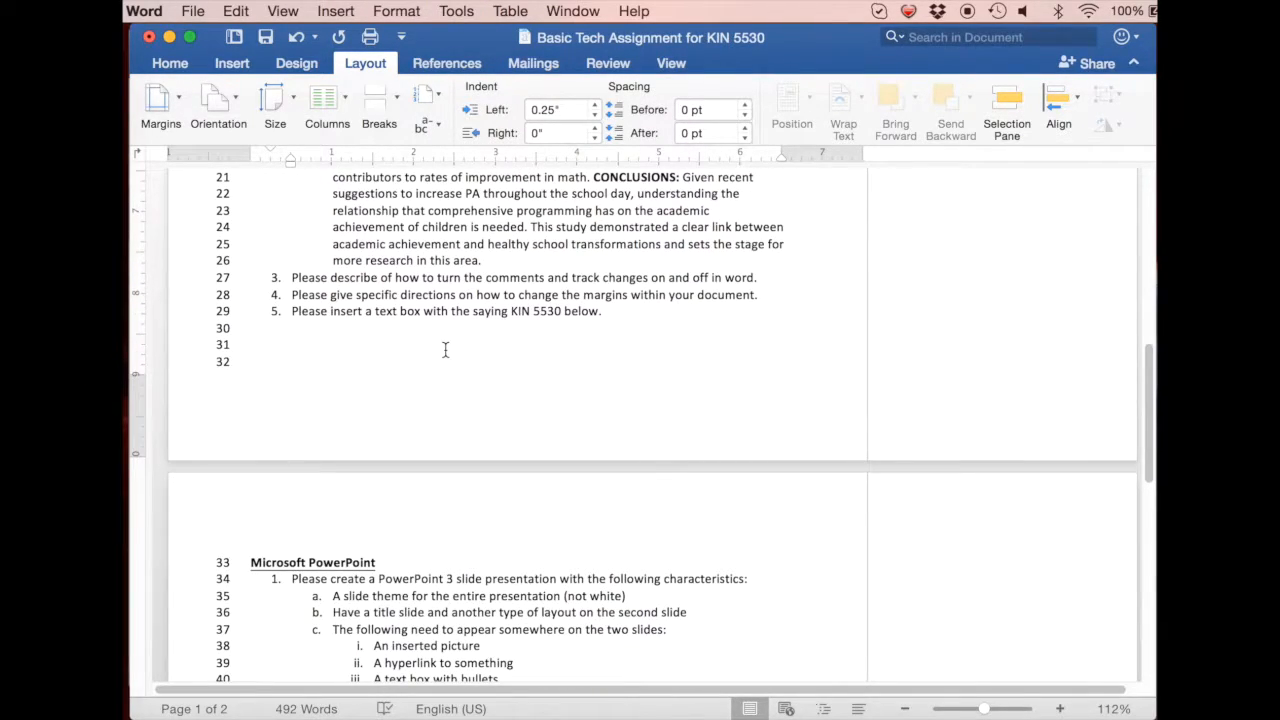
Look through the insert options at the end of item 5 to find where a text box can be added.
click(605, 313)
click(231, 66)
click(231, 66)
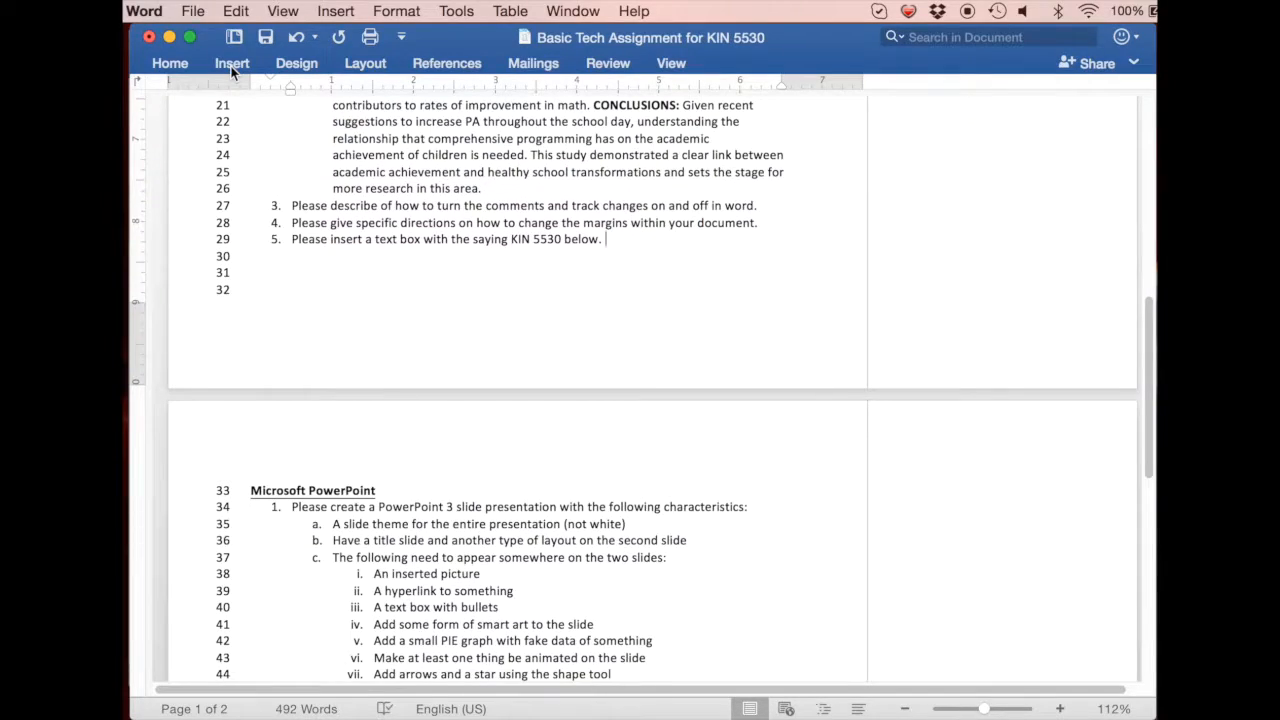
click(231, 66)
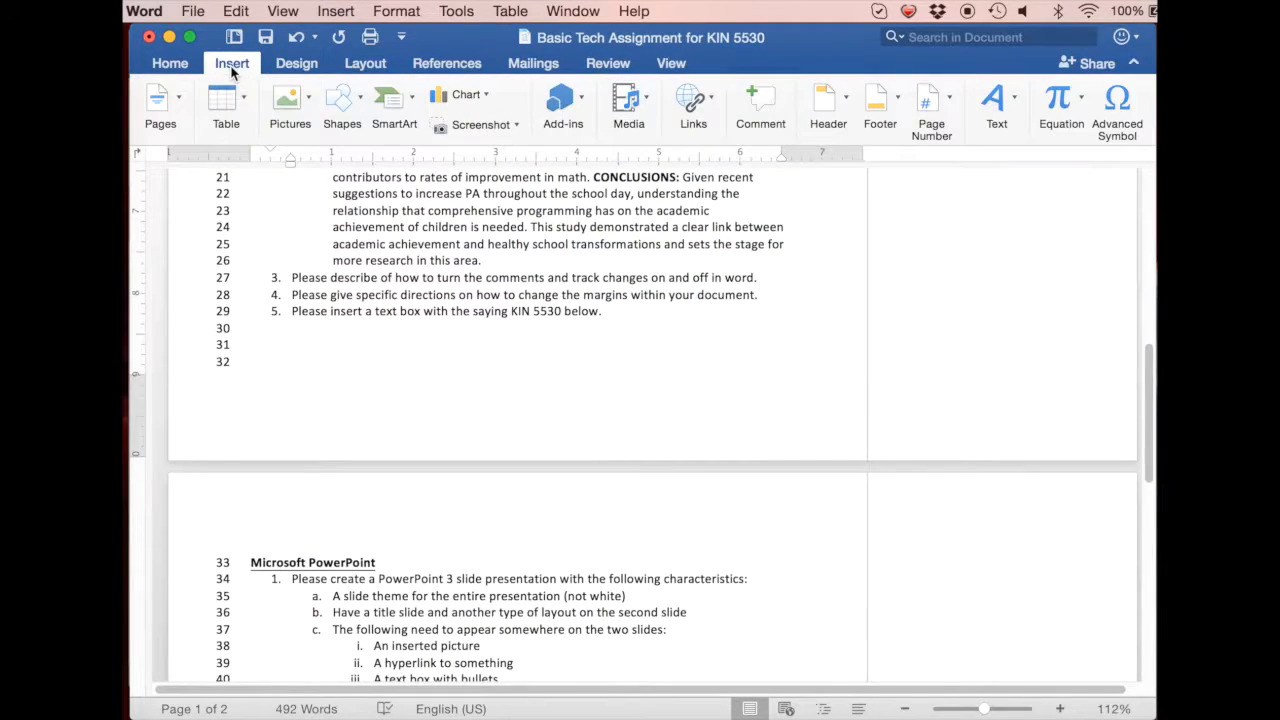
click(646, 103)
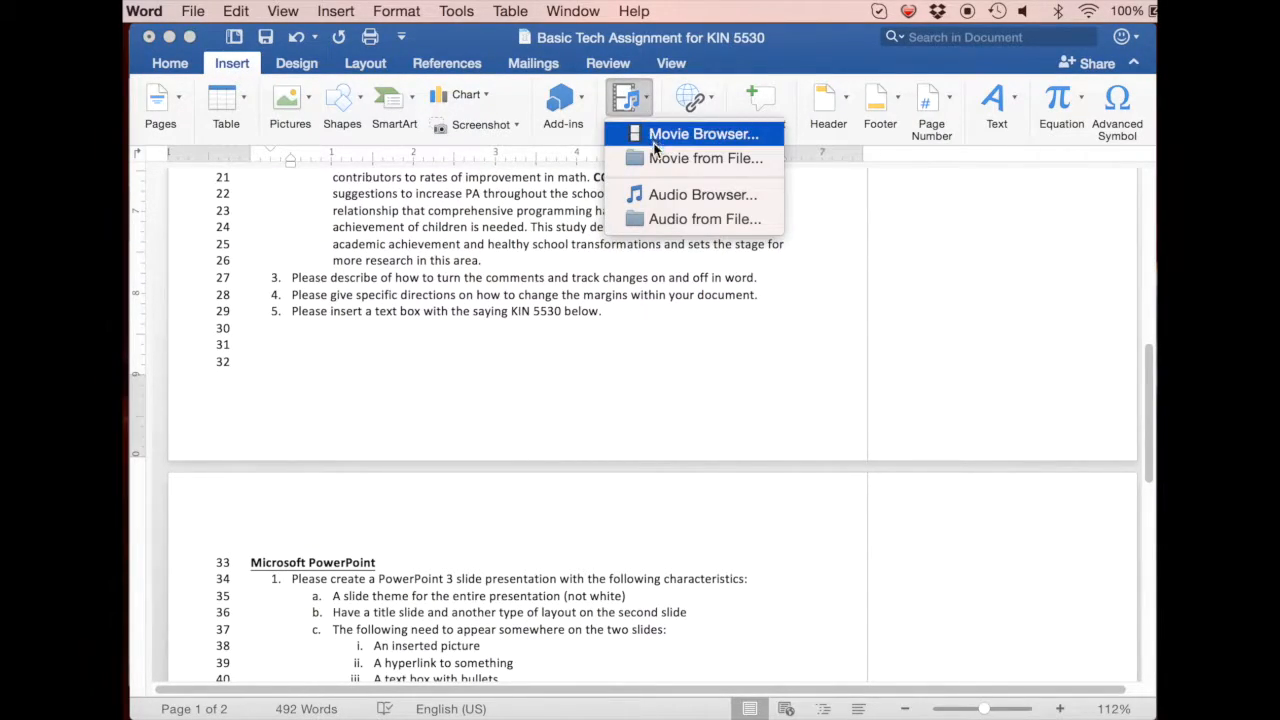
click(646, 103)
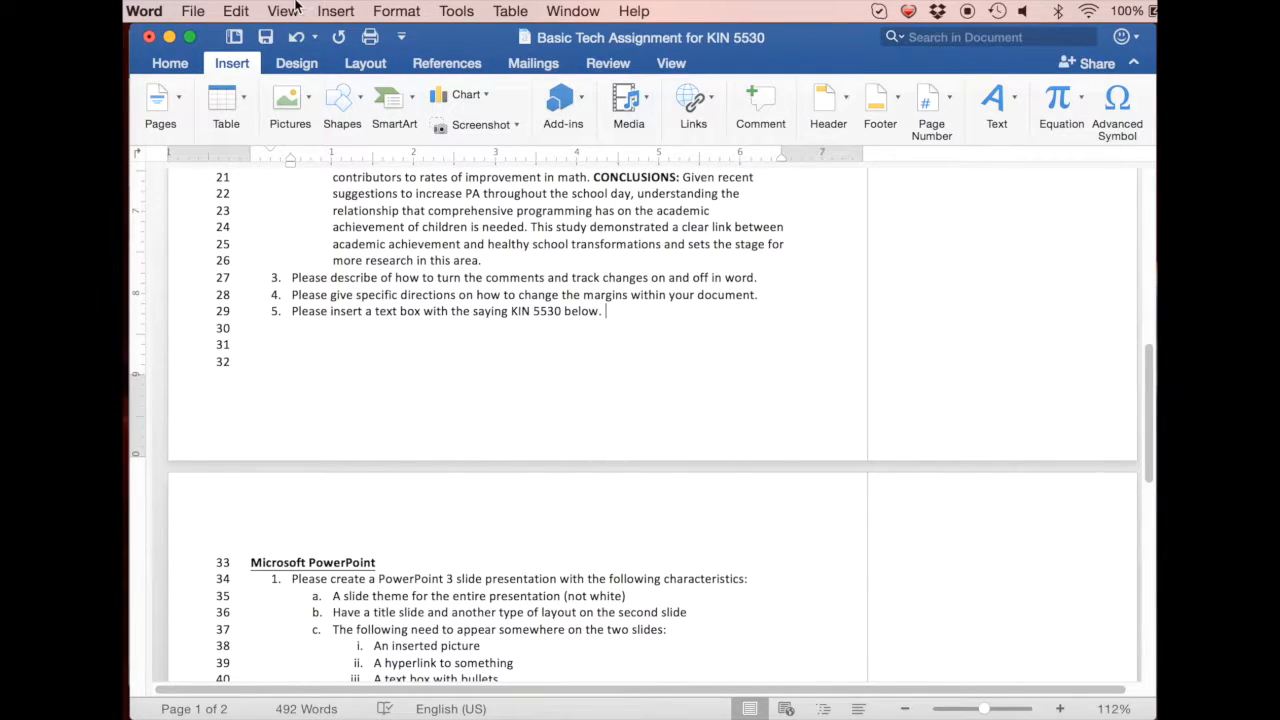
click(338, 11)
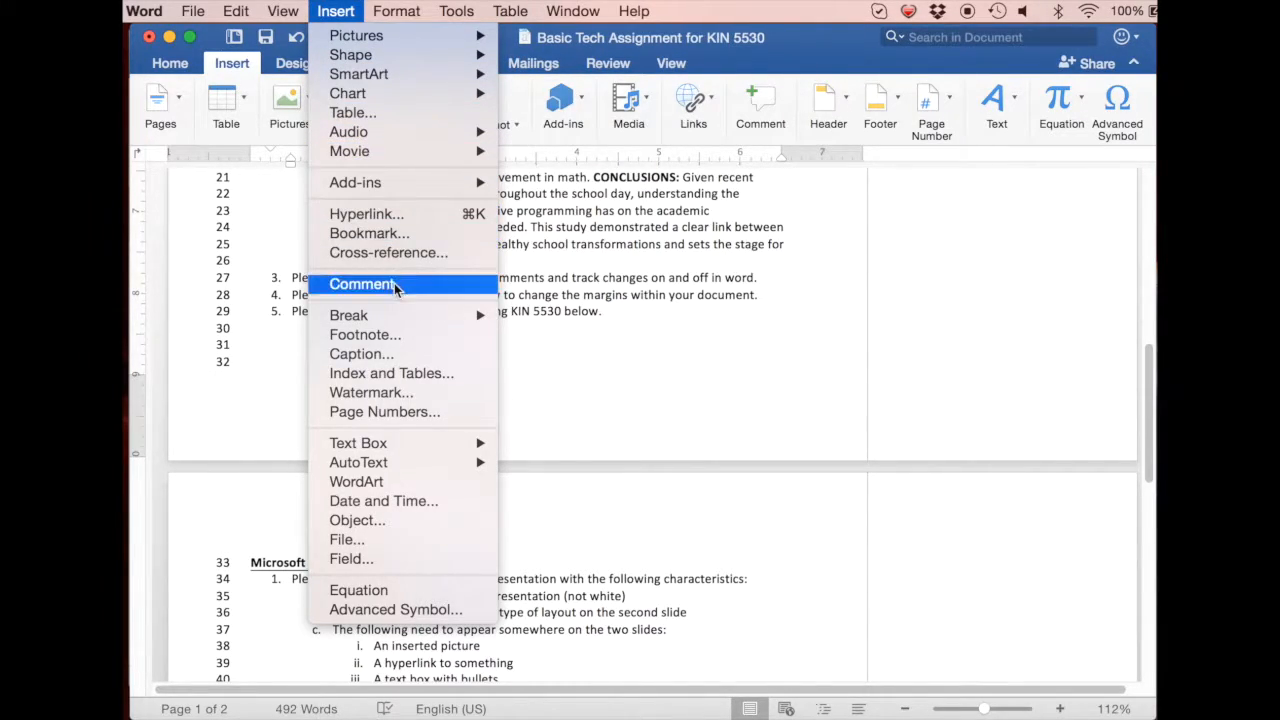
mouse_move(398, 315)
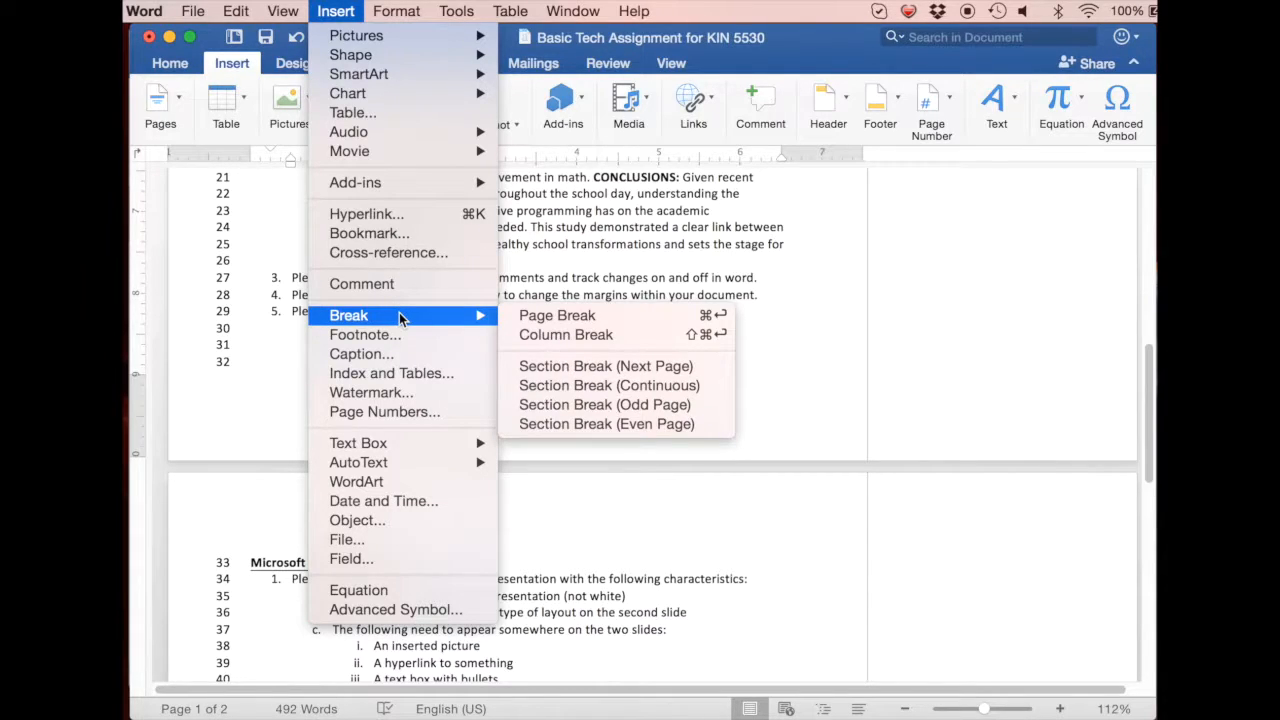
click(642, 292)
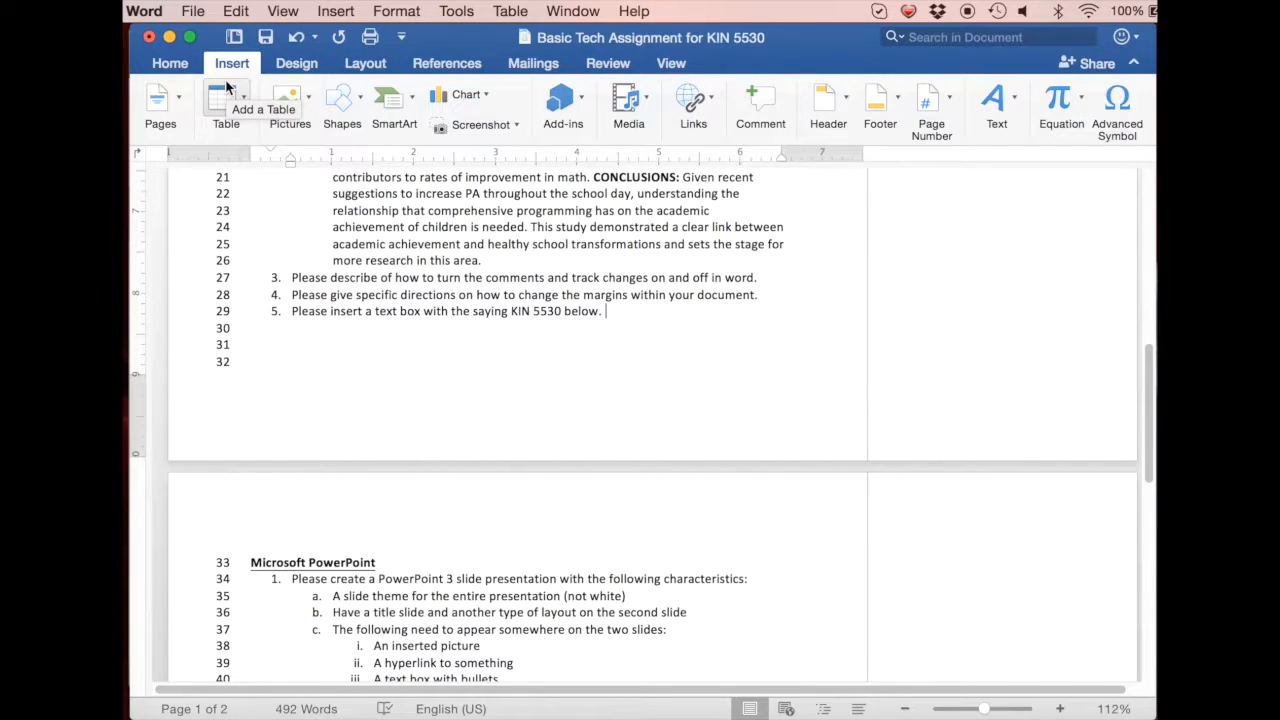
Draw a standard text box about 2.5 inches wide and 0.6 inch high in the blank space below item 5.
click(376, 396)
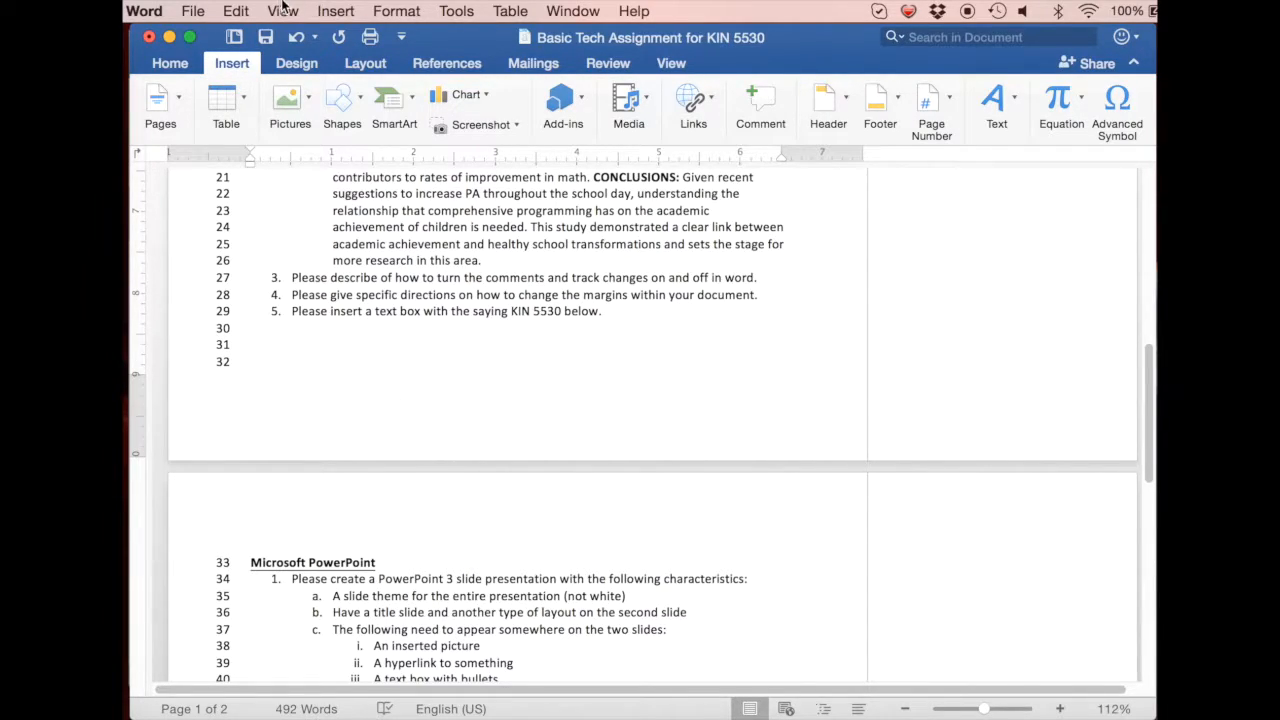
click(338, 10)
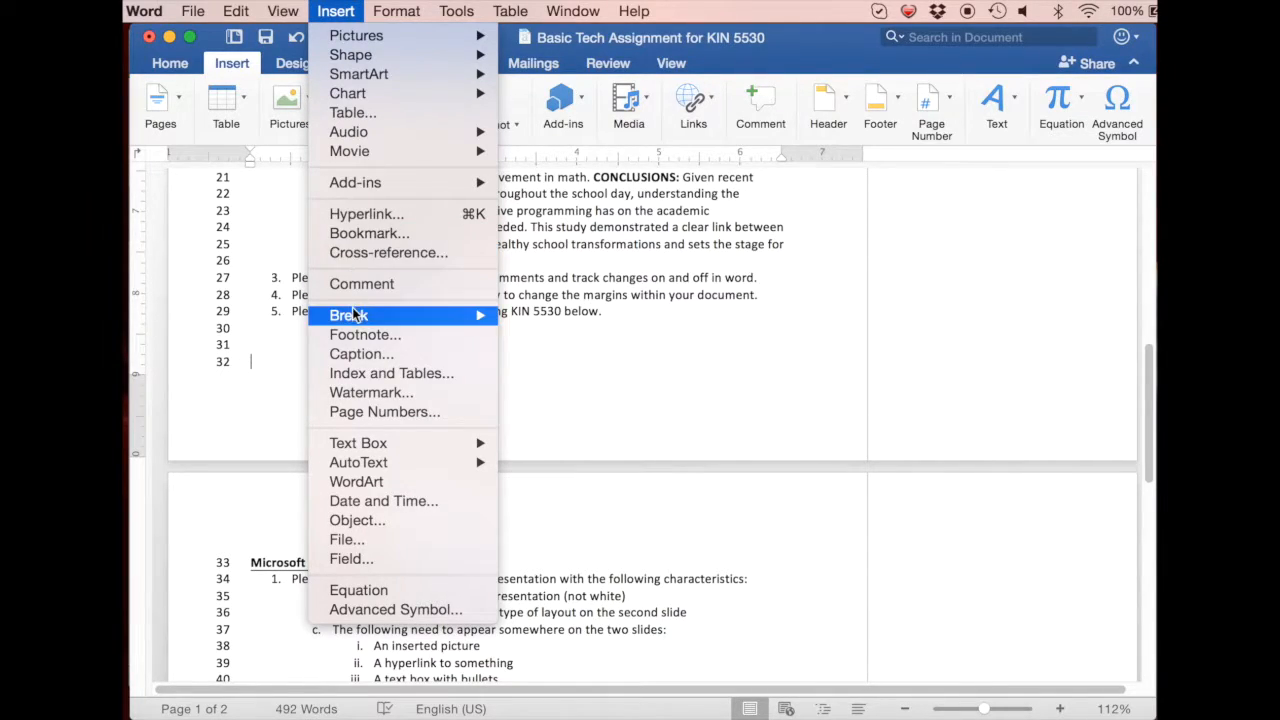
mouse_move(350, 40)
mouse_move(367, 94)
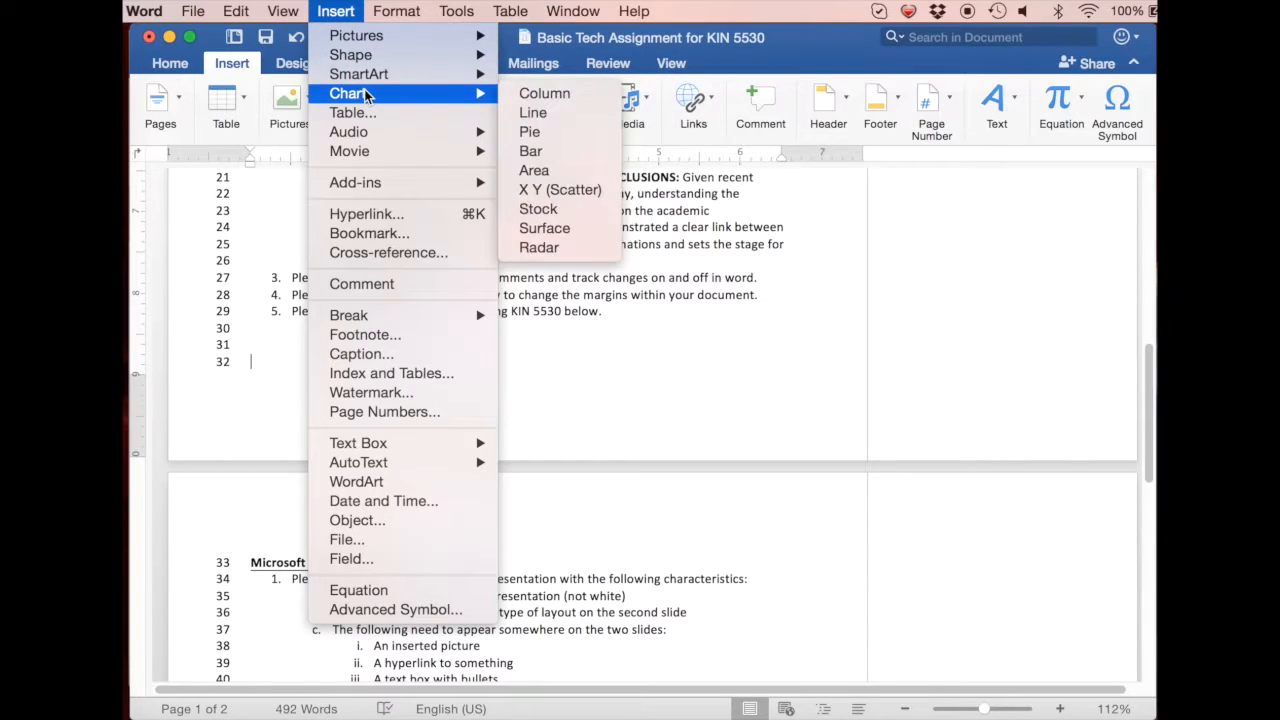
mouse_move(372, 153)
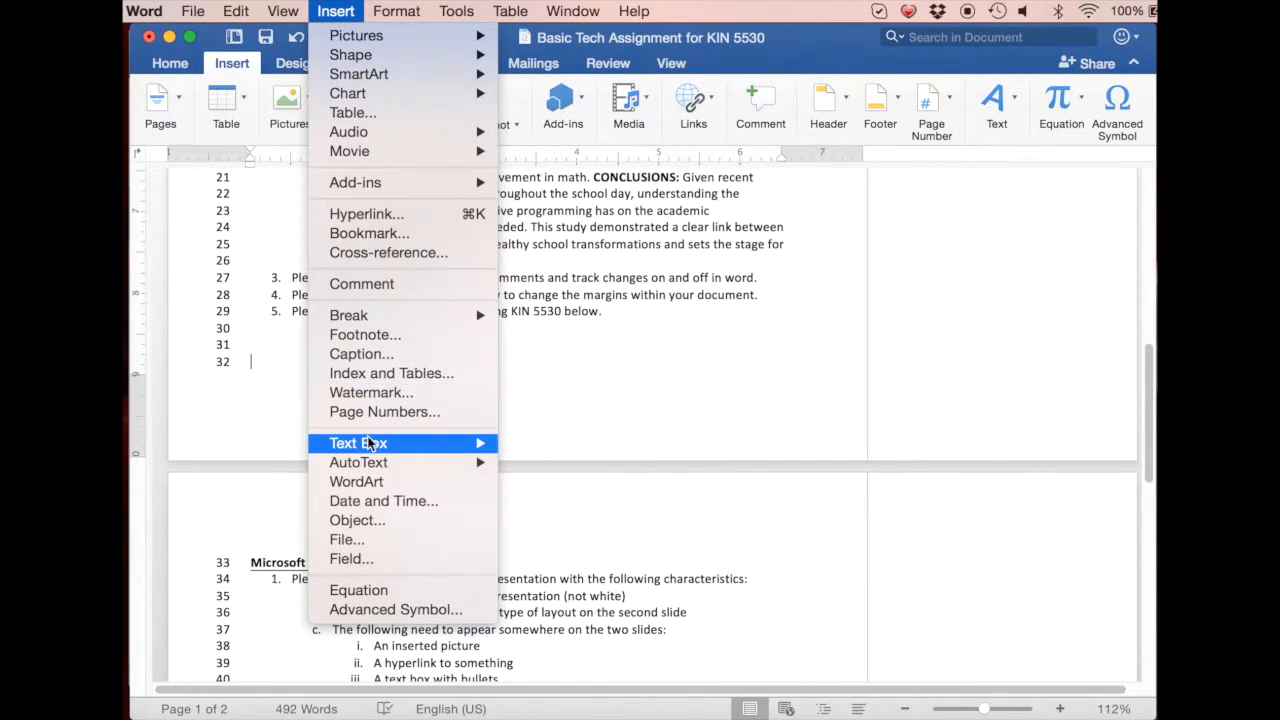
mouse_move(478, 445)
click(529, 447)
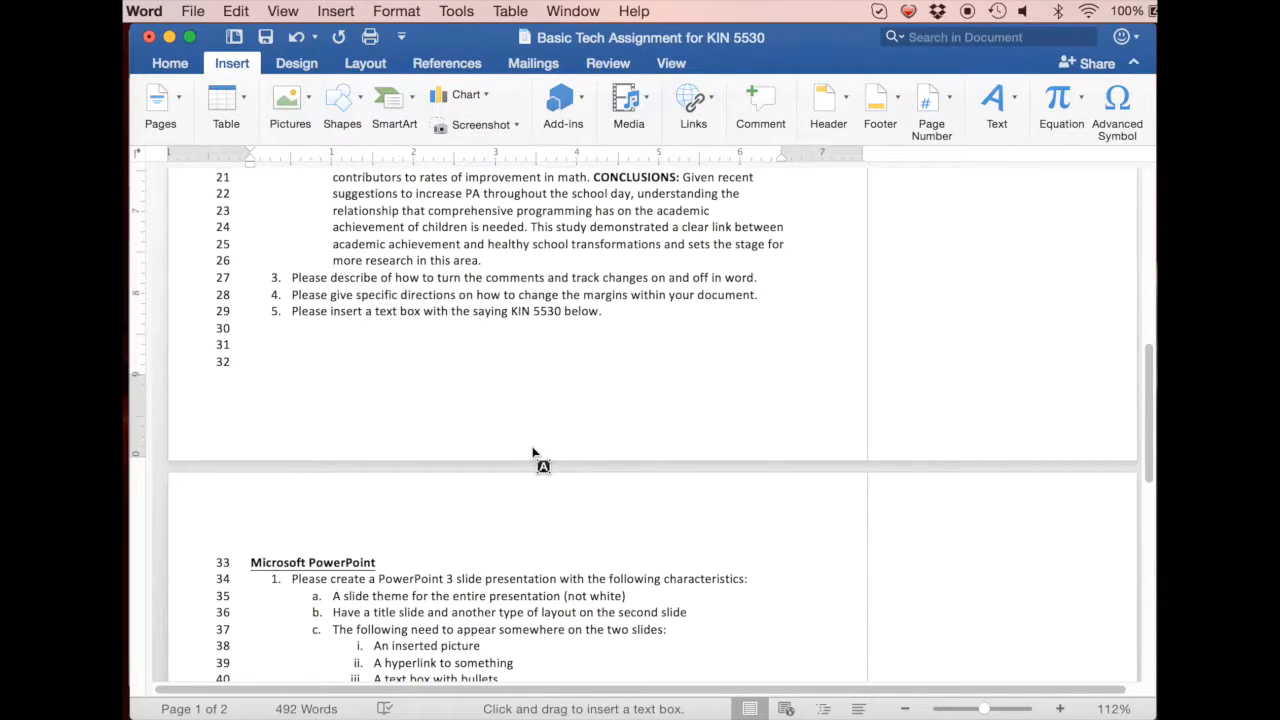
drag(306, 348, 508, 399)
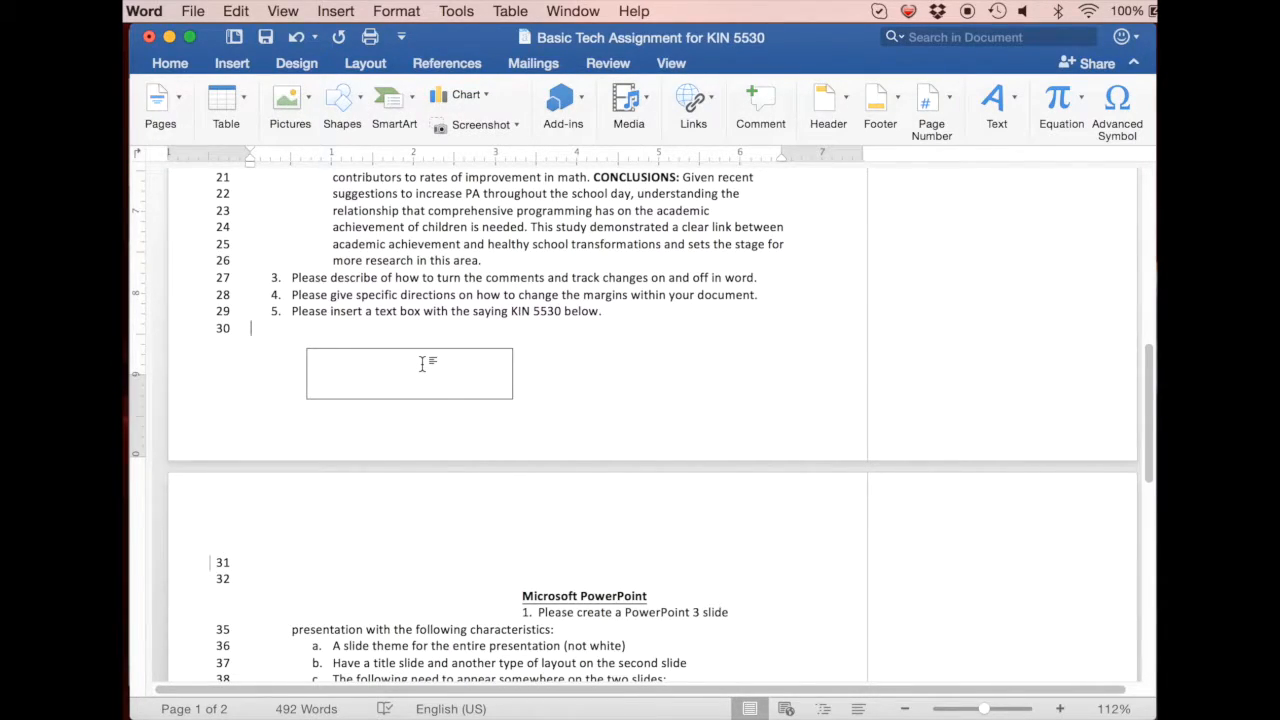
Draw a new standard text box about 2 inches wide and 0.4 inch high below item 5.
click(350, 10)
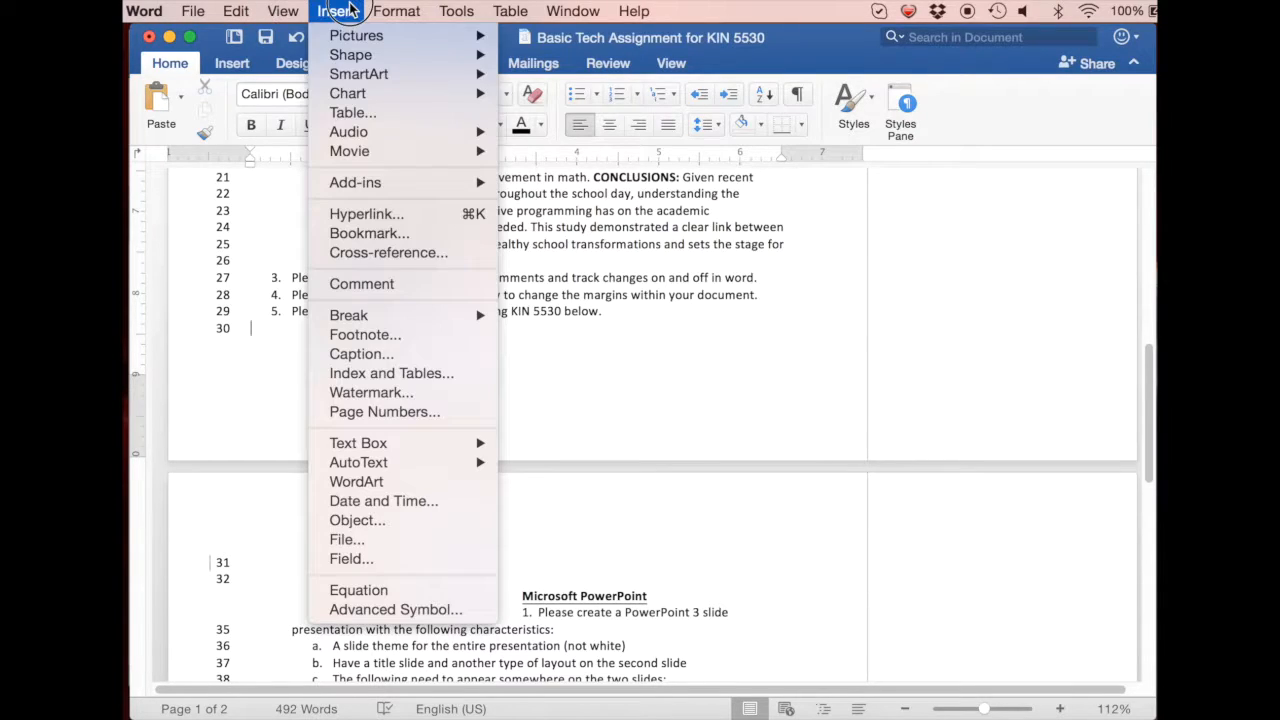
mouse_move(380, 446)
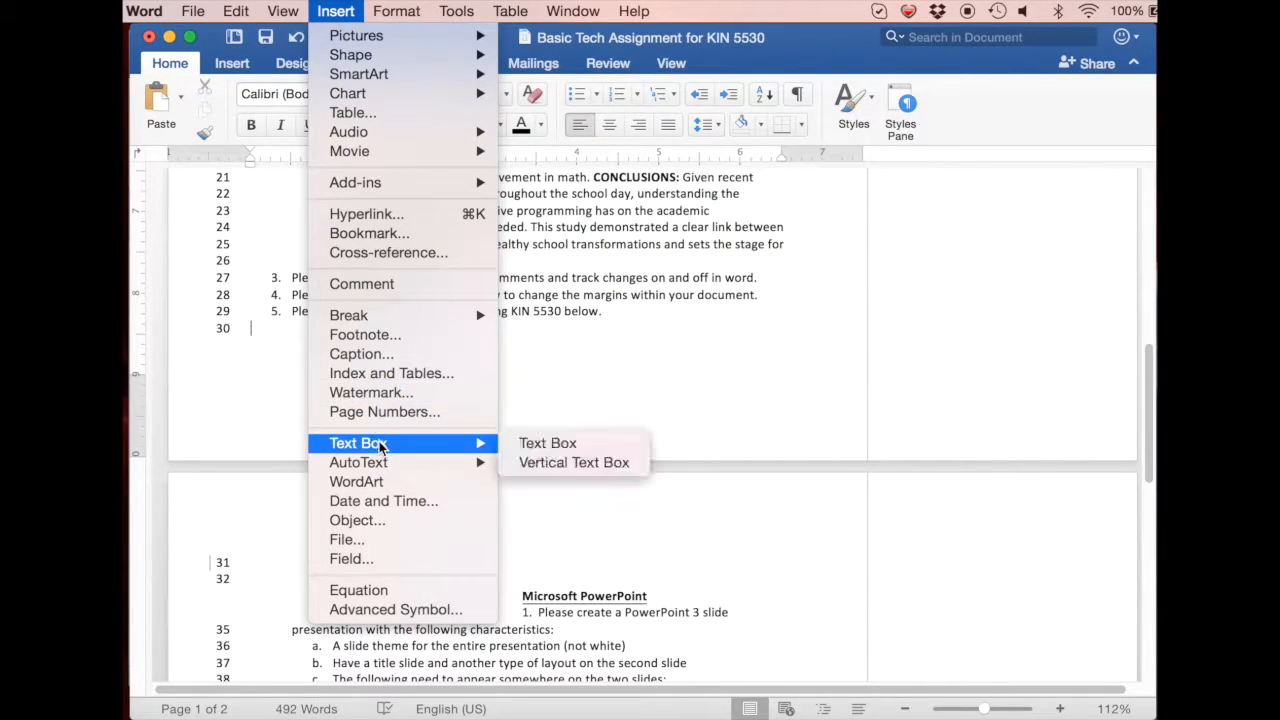
click(525, 443)
drag(306, 358, 468, 392)
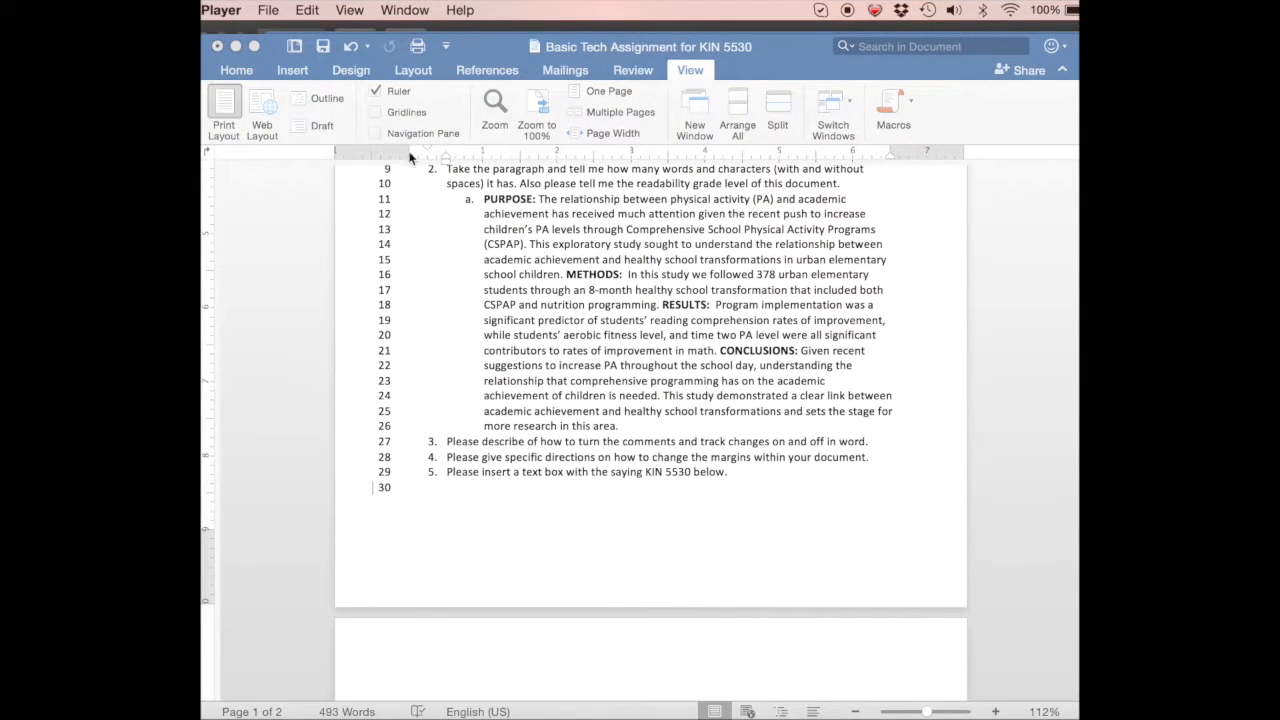
End the numbered list after item 5 and add unnumbered blank lines below it.
click(244, 71)
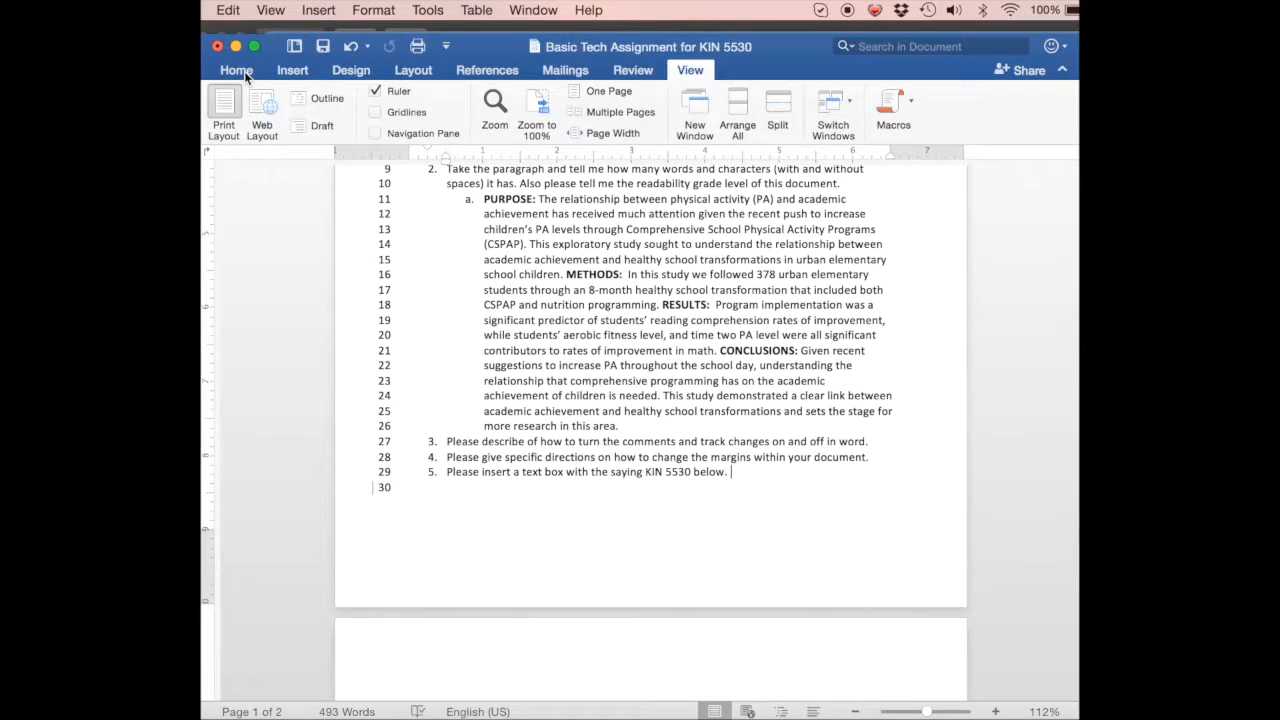
click(244, 71)
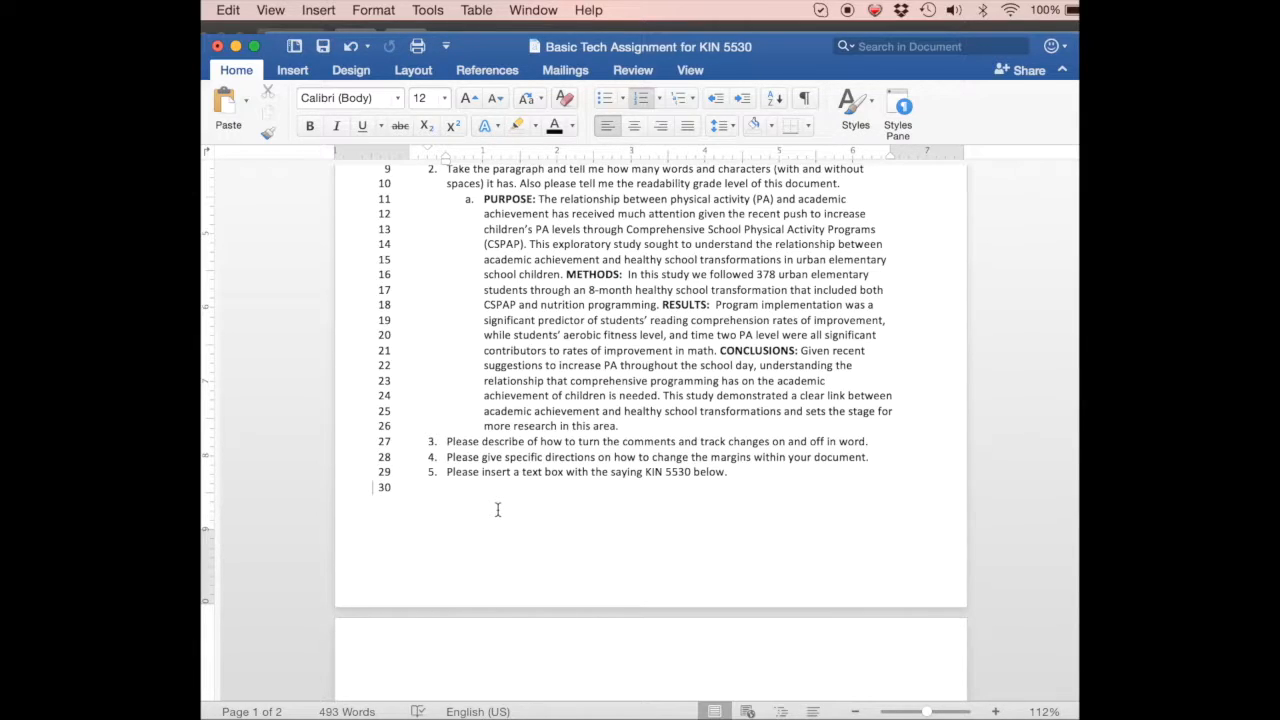
key(Return)
key(Return)
key(Return)
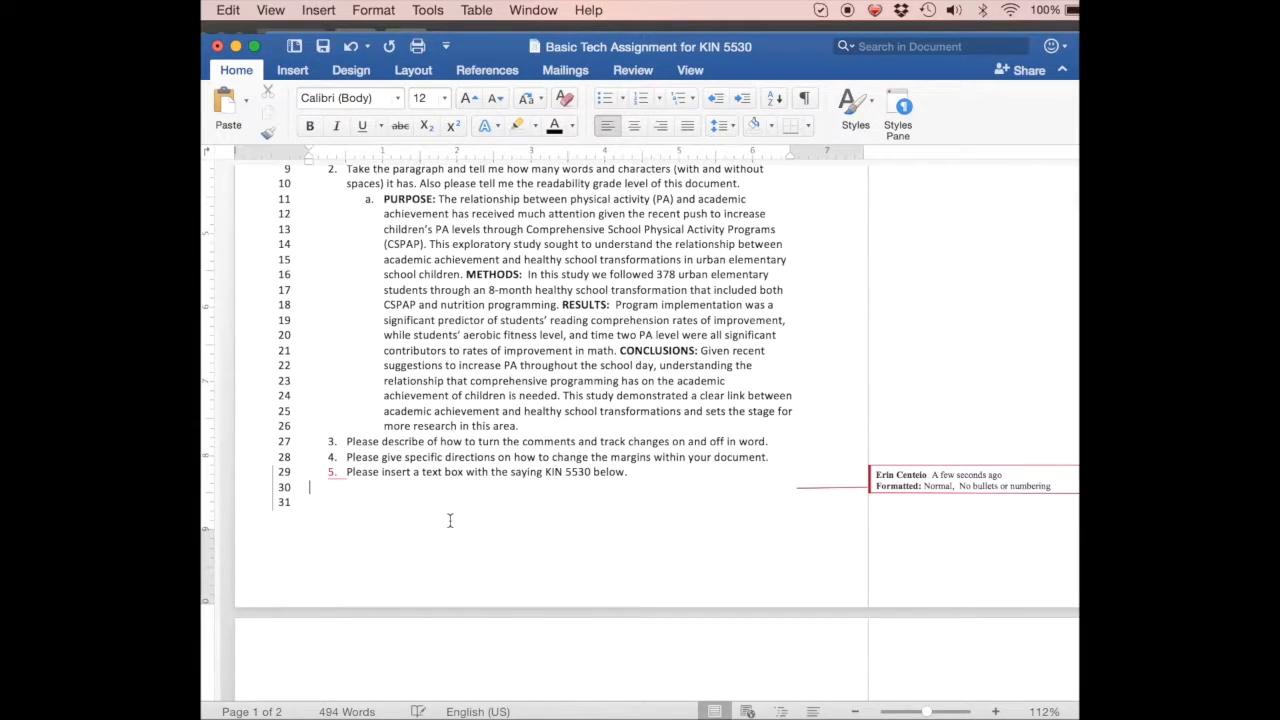
Review the bullet and numbering libraries for the blank line below item 5 without applying a format.
click(620, 98)
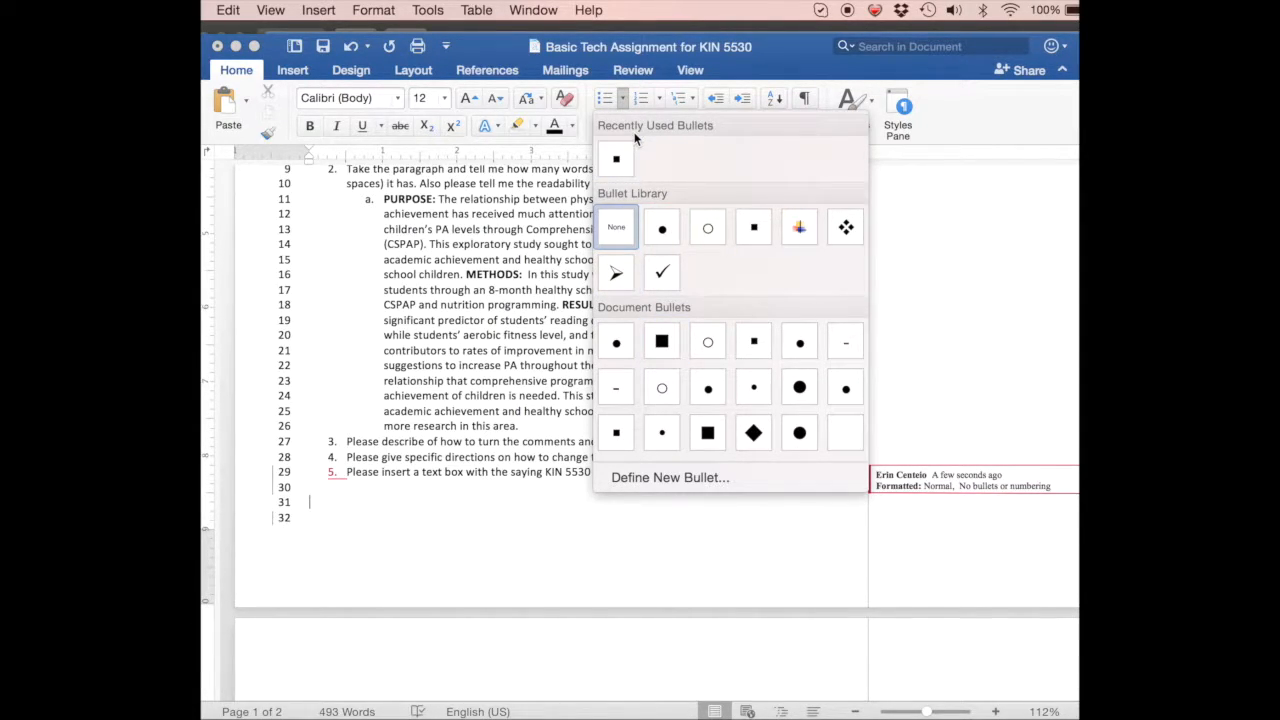
click(658, 88)
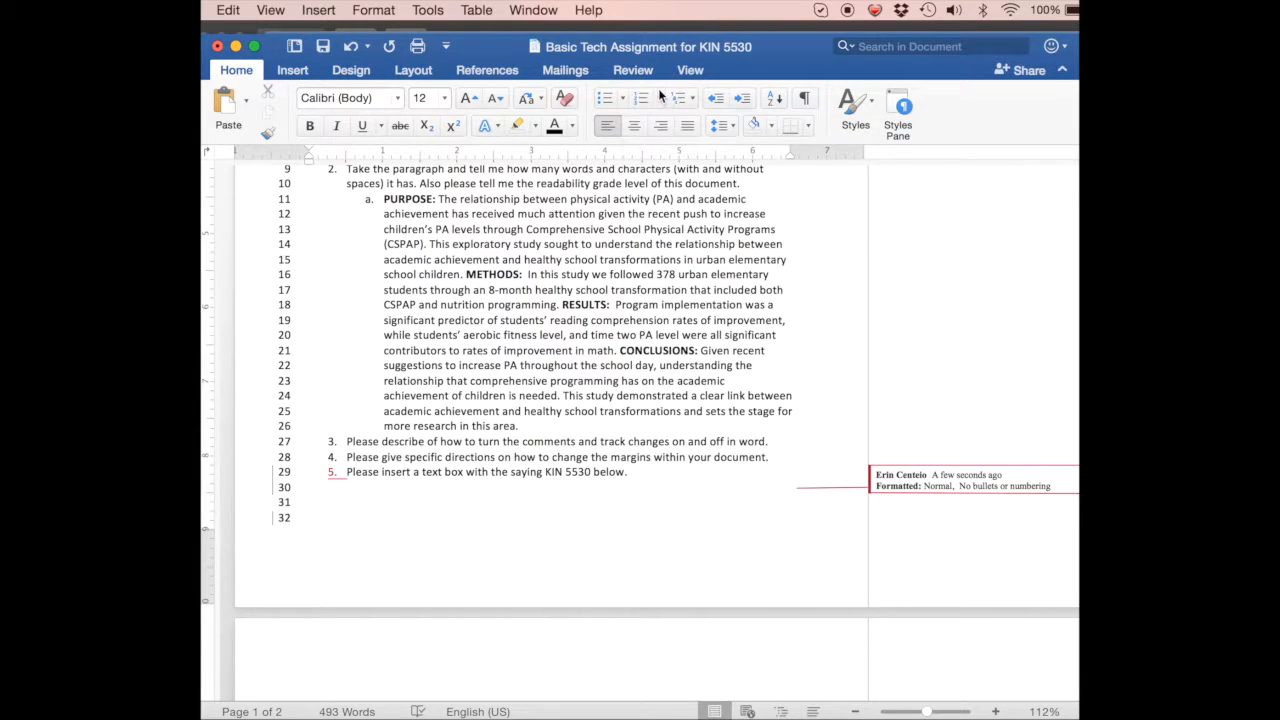
click(659, 92)
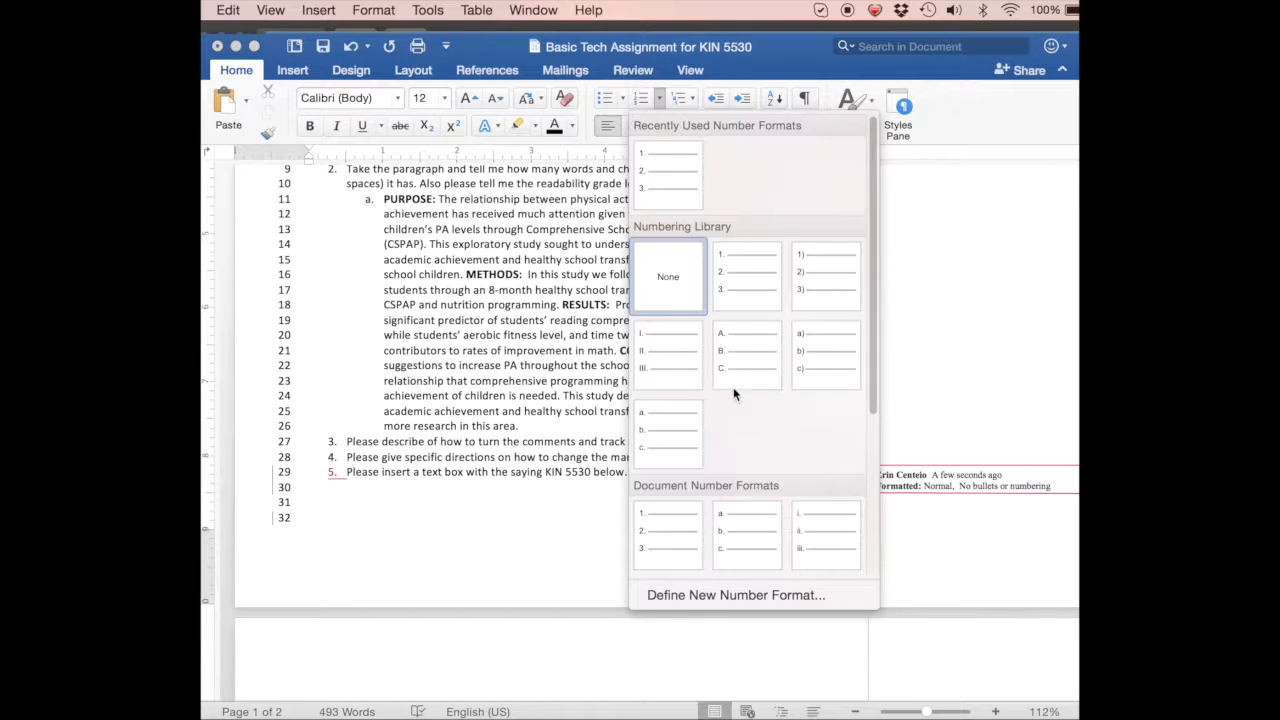
click(317, 528)
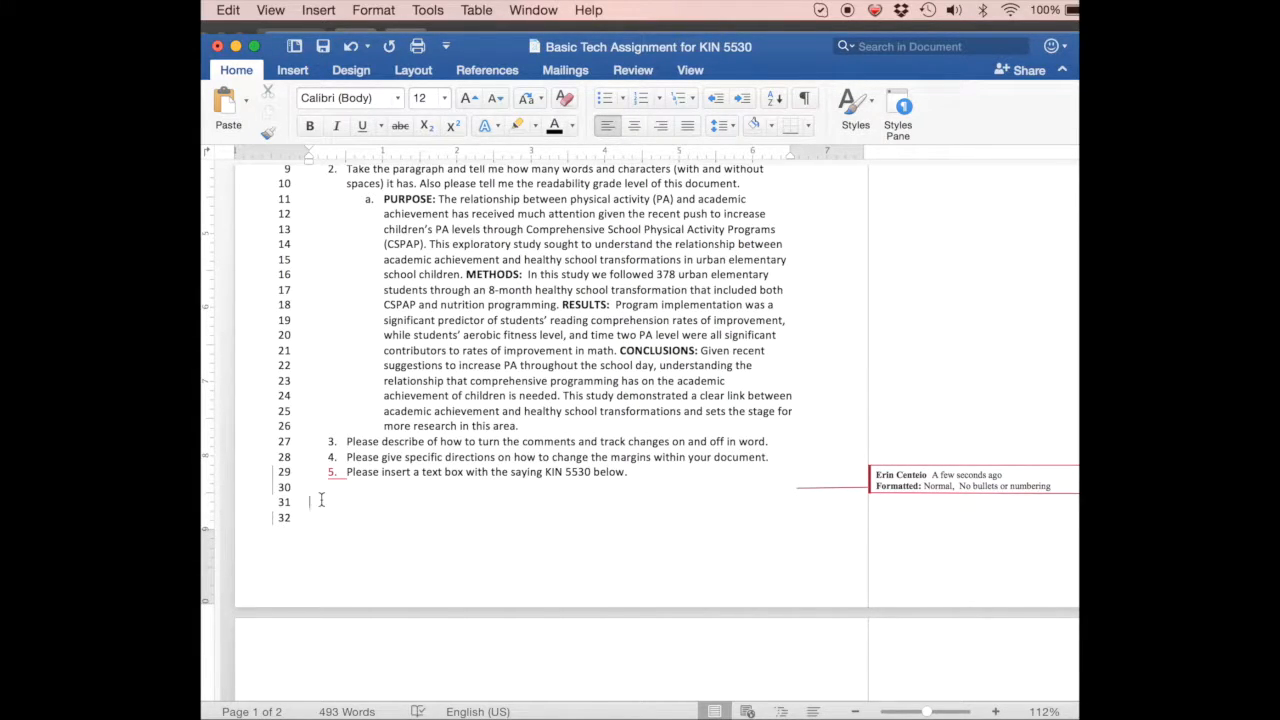
Try a hand-typed numbered list below item 5 with "1. laskjflasjfdajdf" and "2.", and delete both lines.
text(1. laskjflasjfdajdf)
key(Return)
text(2.)
key(Tab)
drag(357, 520, 294, 503)
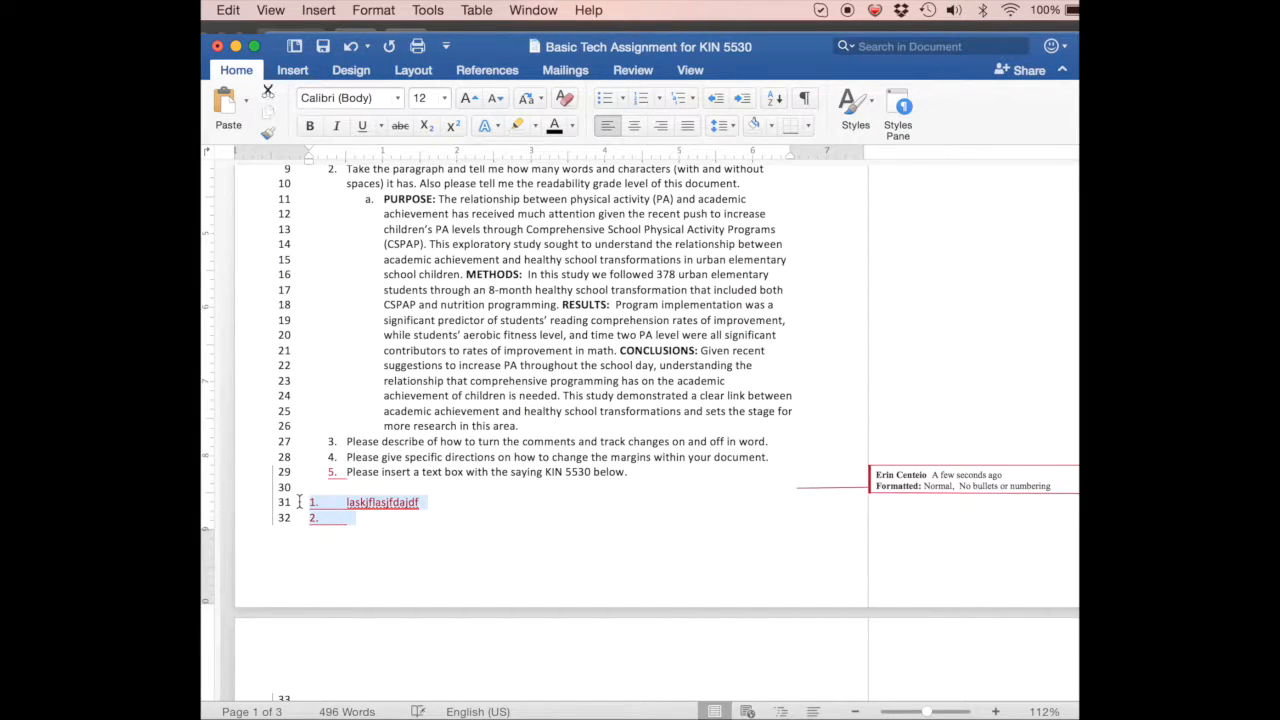
key(BackSpace)
key(BackSpace)
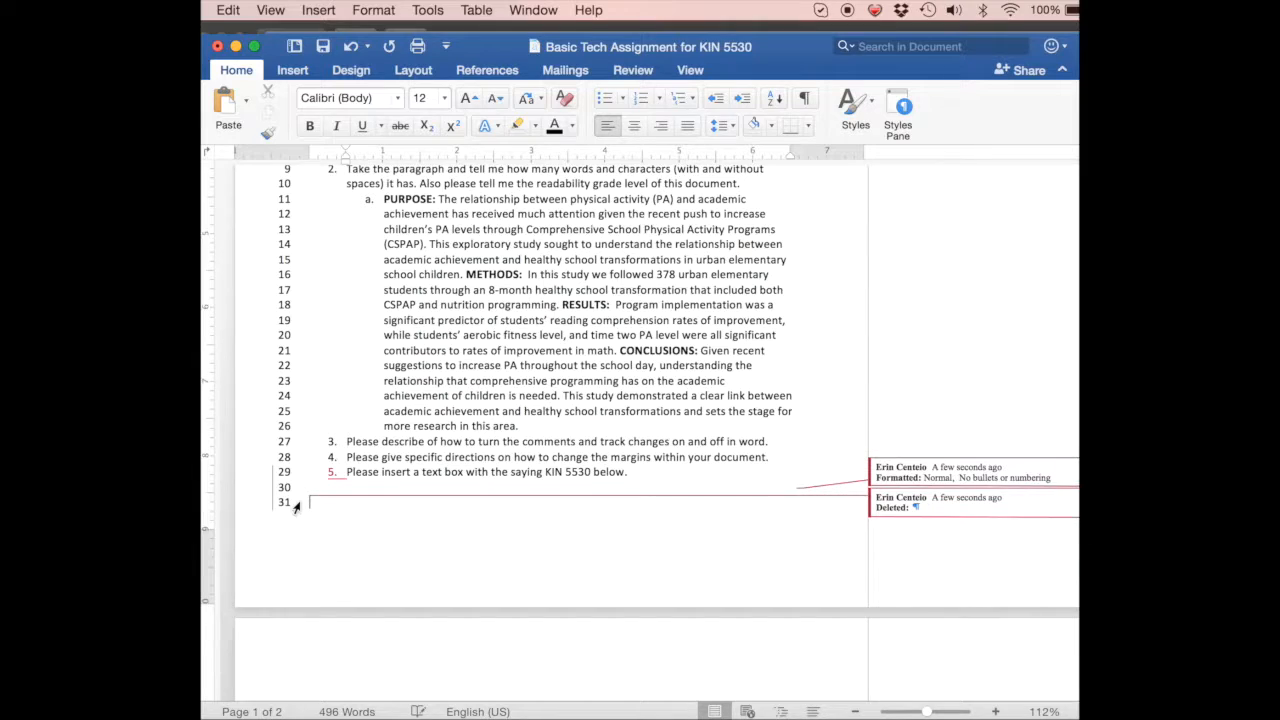
Try the 1., 2., 3. number format on the blank line below item 5 and undo the resulting changes.
click(656, 98)
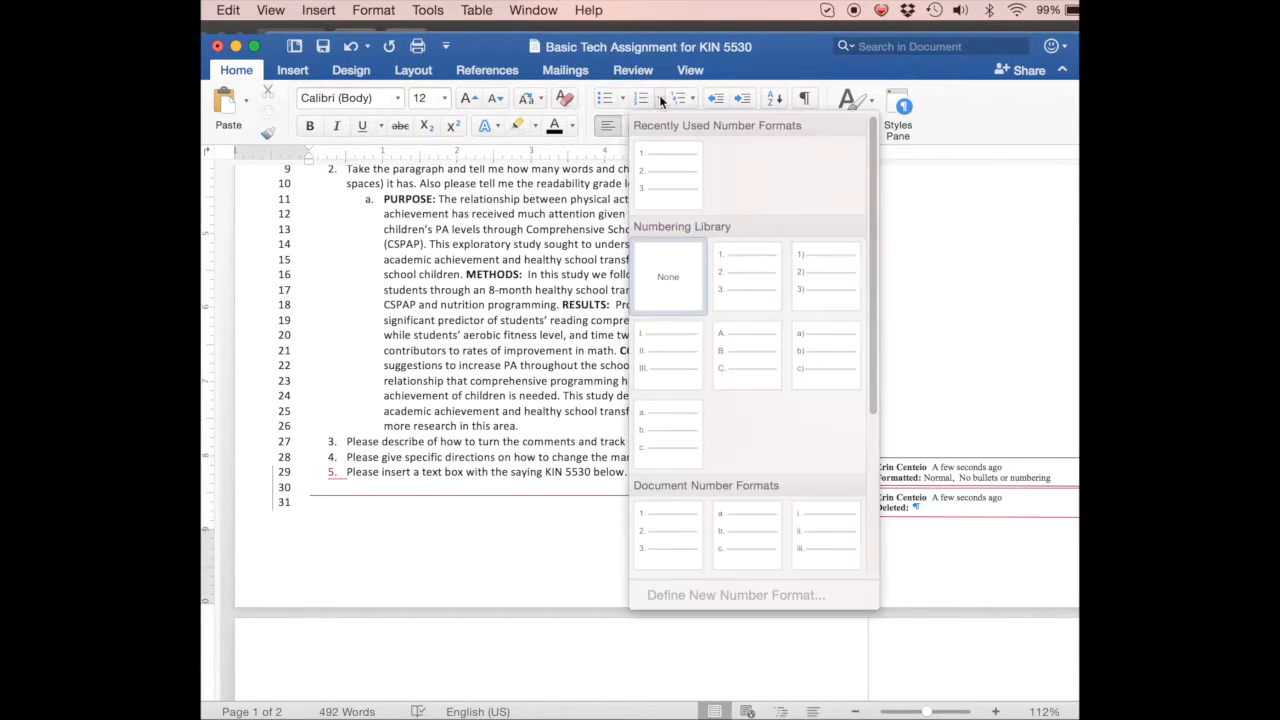
click(652, 172)
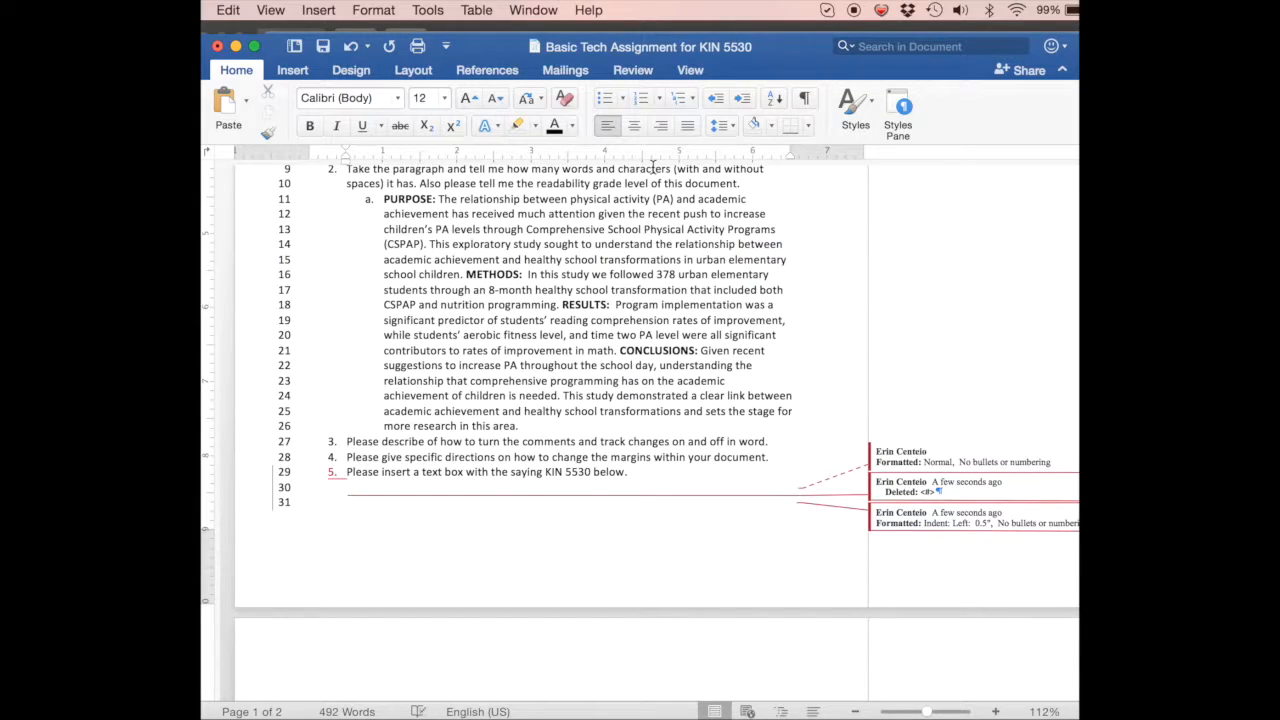
key(BackSpace)
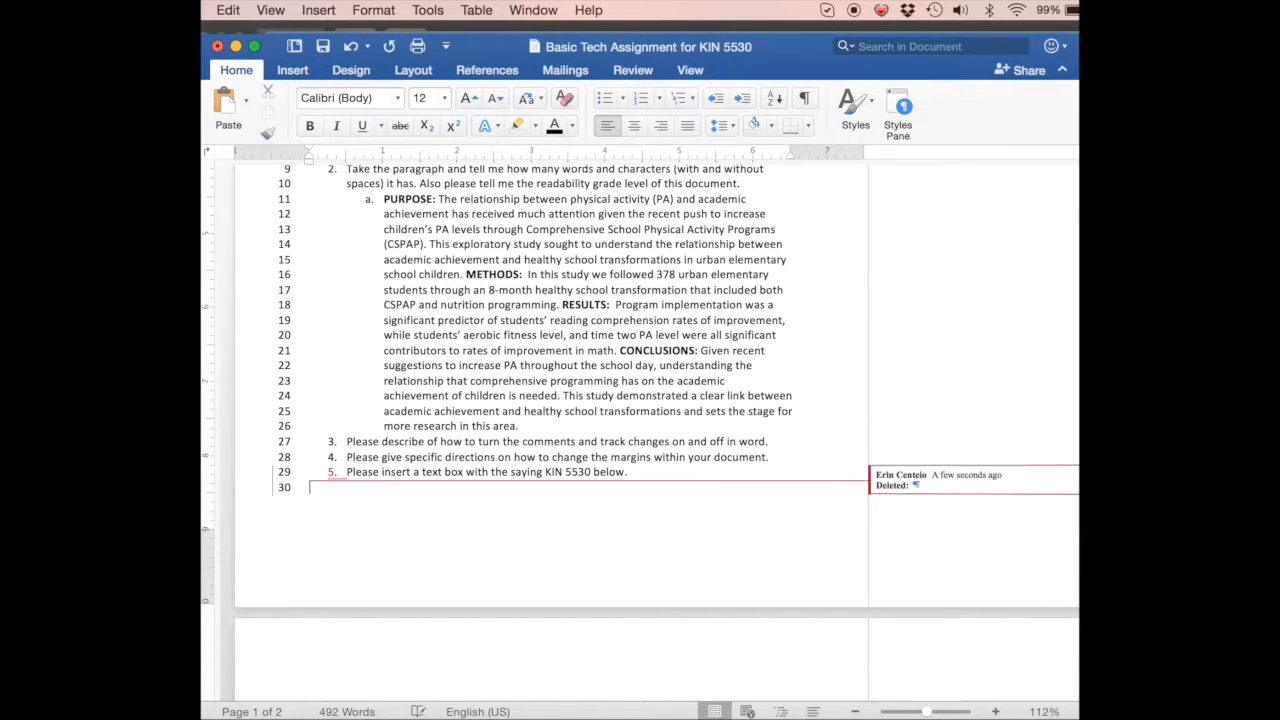
key(super+z)
key(super+z)
Start a round-bullet item on a new line below item 5, with the bullet at the left margin and a 0.5" hanging indent.
key(Return)
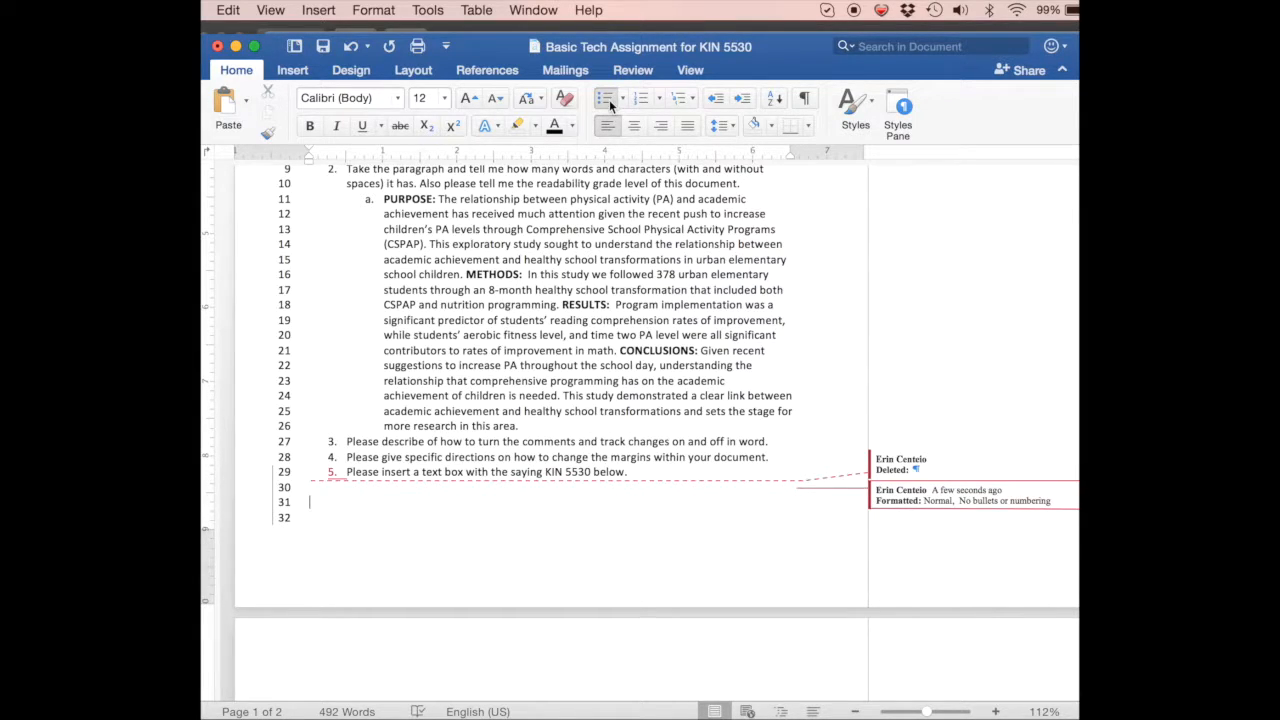
click(607, 99)
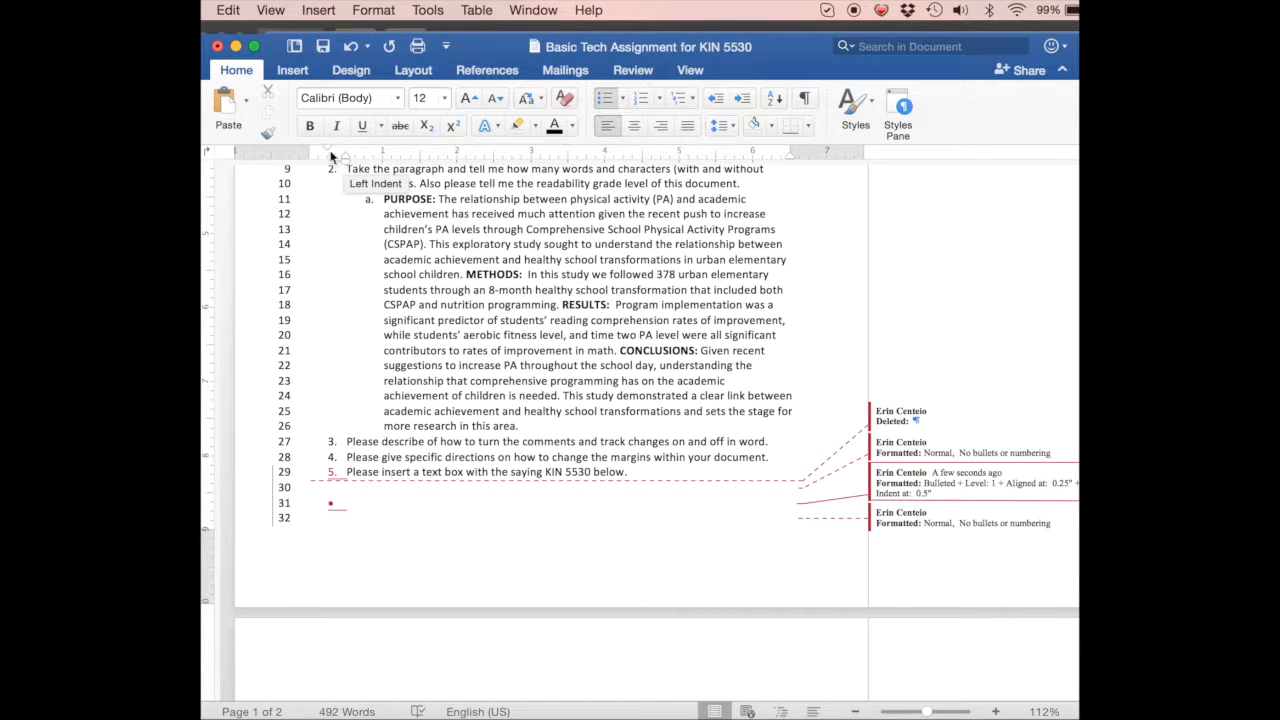
drag(327, 147, 310, 153)
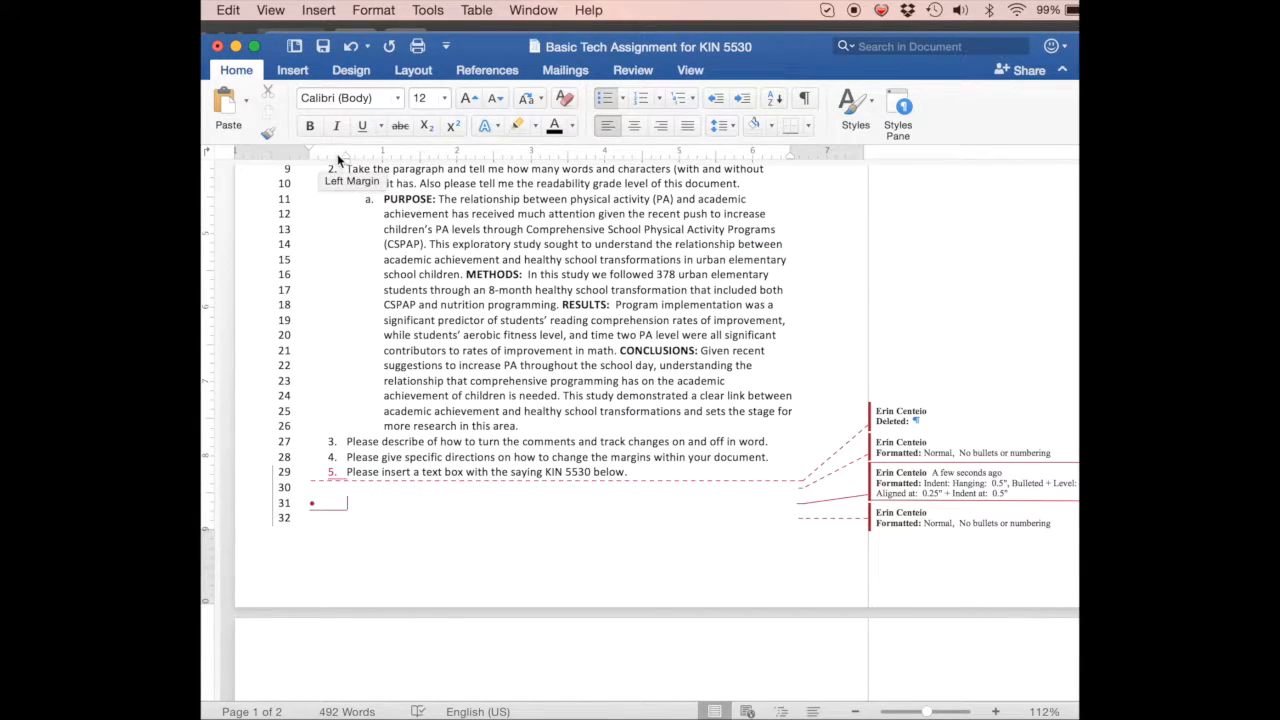
mouse_move(346, 160)
mouse_down()
mouse_move(391, 162)
mouse_move(346, 163)
mouse_up()
mouse_move(345, 168)
mouse_down()
mouse_move(379, 169)
mouse_move(345, 171)
mouse_move(360, 158)
mouse_move(346, 158)
mouse_up()
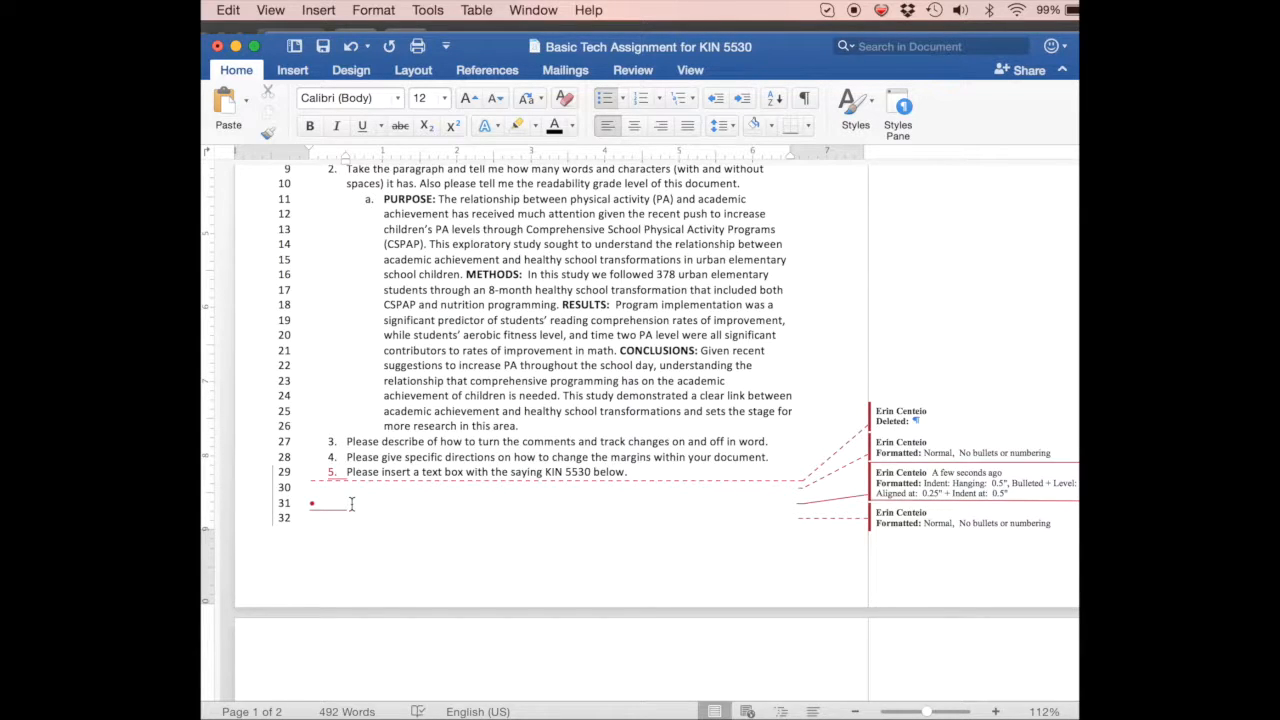
Enter "Asdlfjalsjkdf;lasjflkajsdf" as the bullet text below item 5 and end the bulleted list on the following line.
text(Asdlfjalsjkdf;lasjflkajsdf)
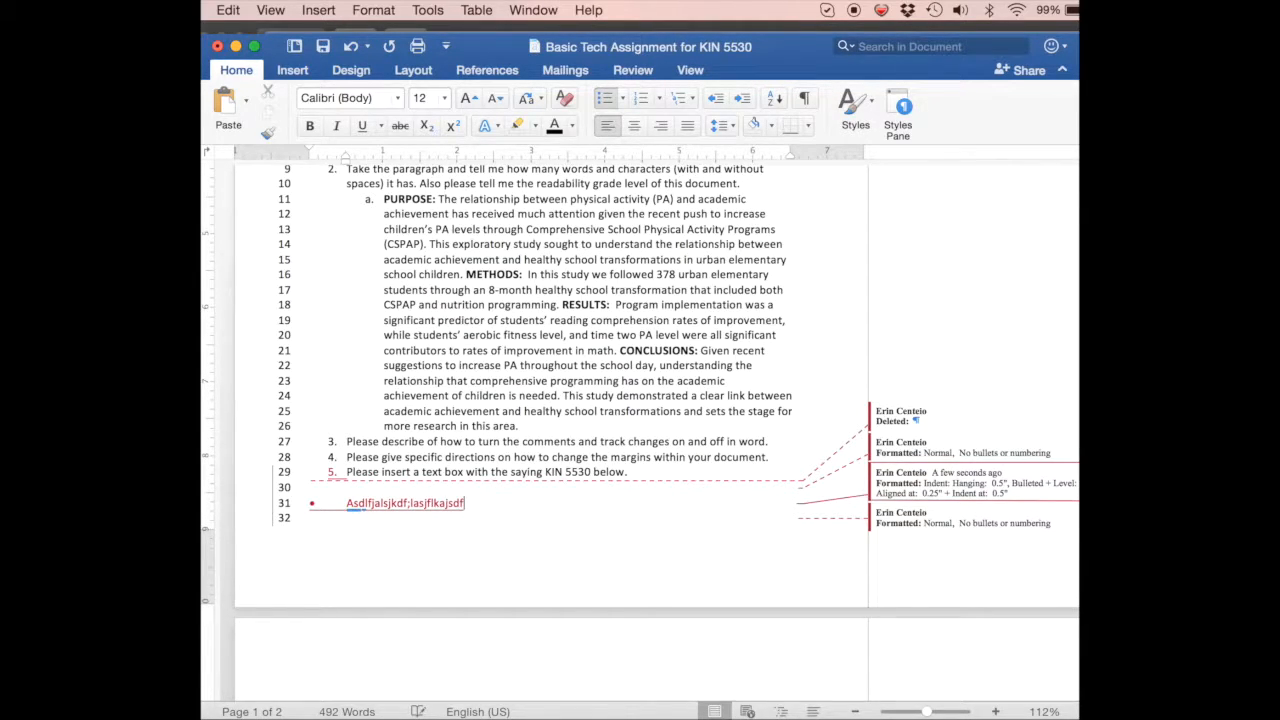
key(Return)
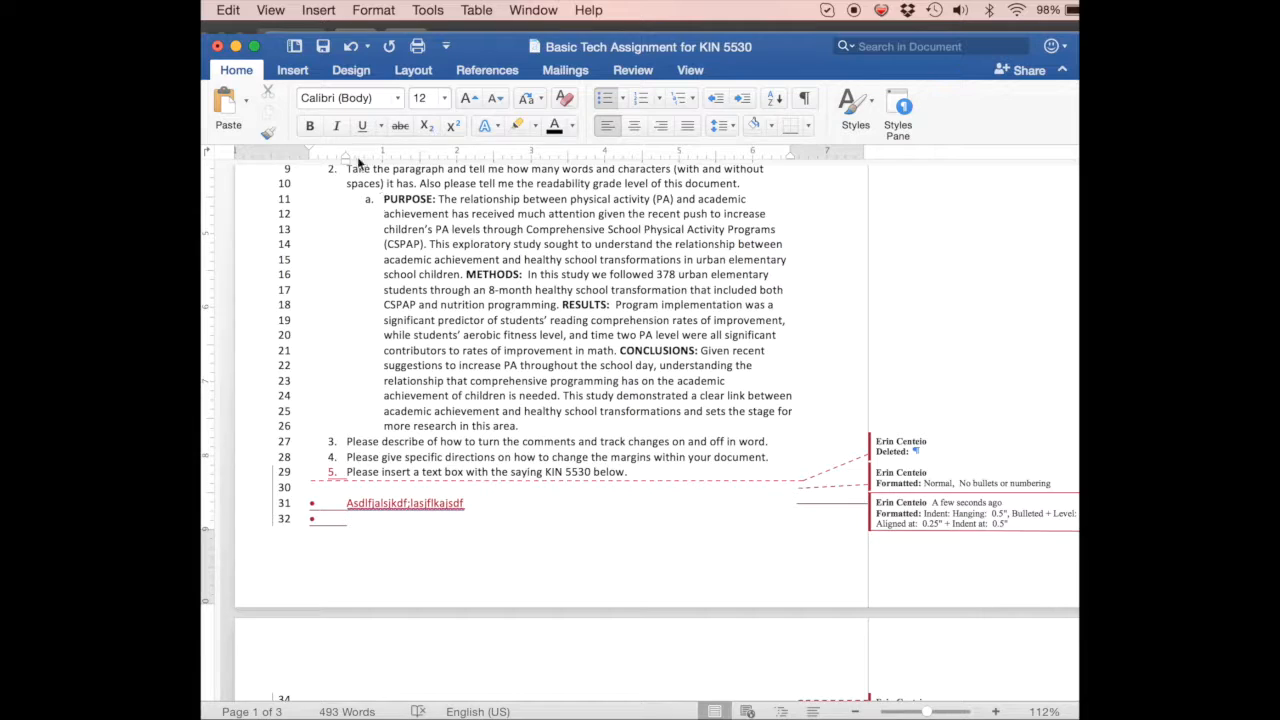
key(Return)
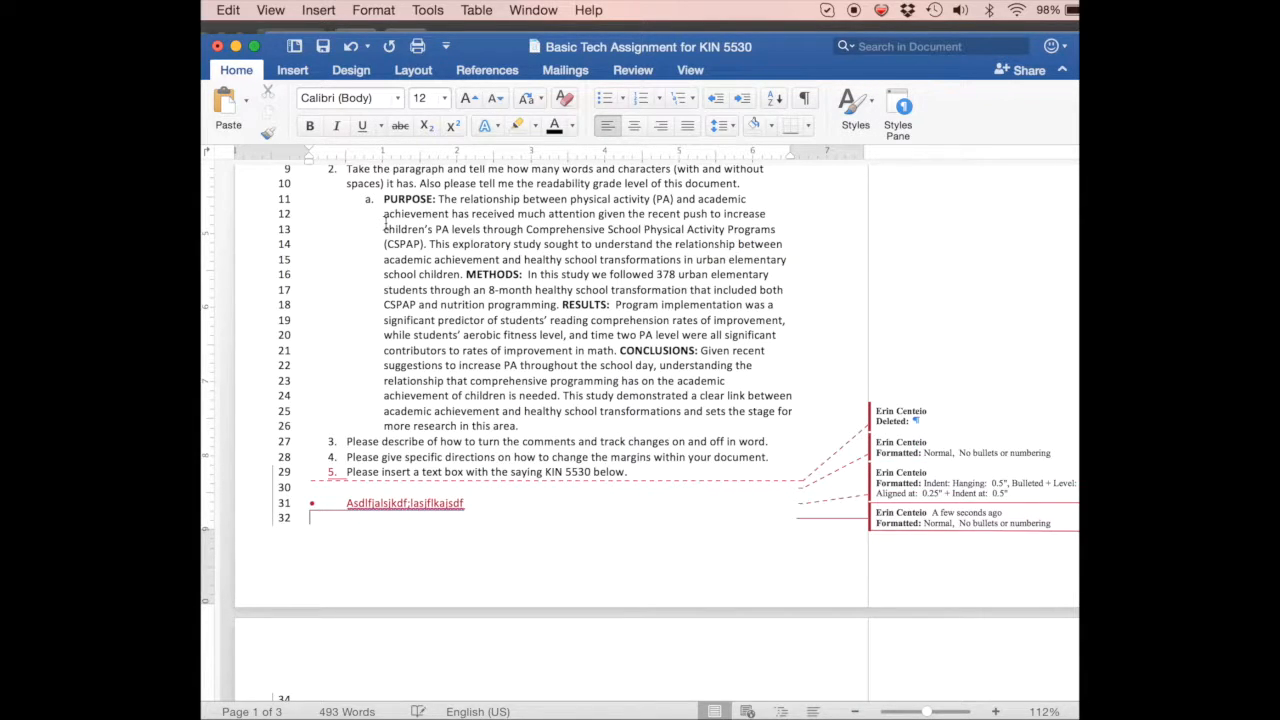
Add three plain sample lines below the bulleted item: "Asldkjfalsdjfal;sdjf;laksjdf", "Lksdjf;lakjsdf;lkajsdflkj;lsjdf" and "Aalskdjfa;lsdfjk;alsdkjf".
key(Return)
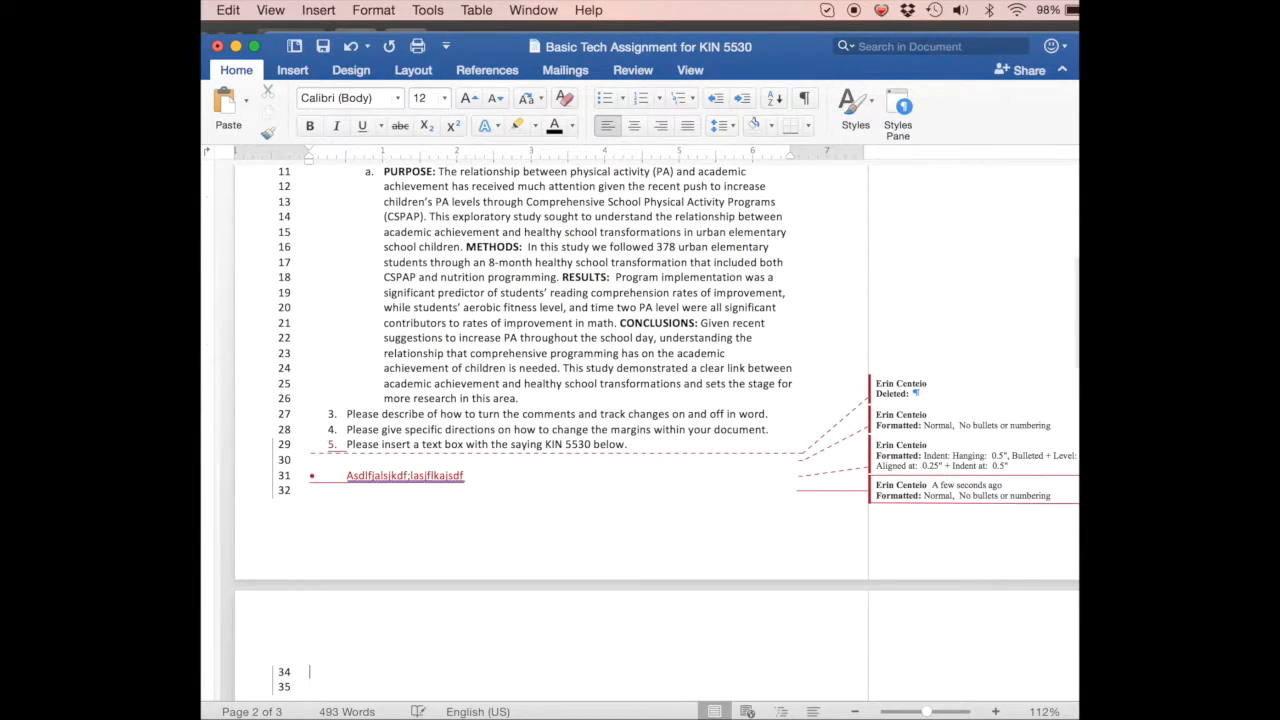
text(Asldkjfalsdjfal;sdjf;laksjdf )
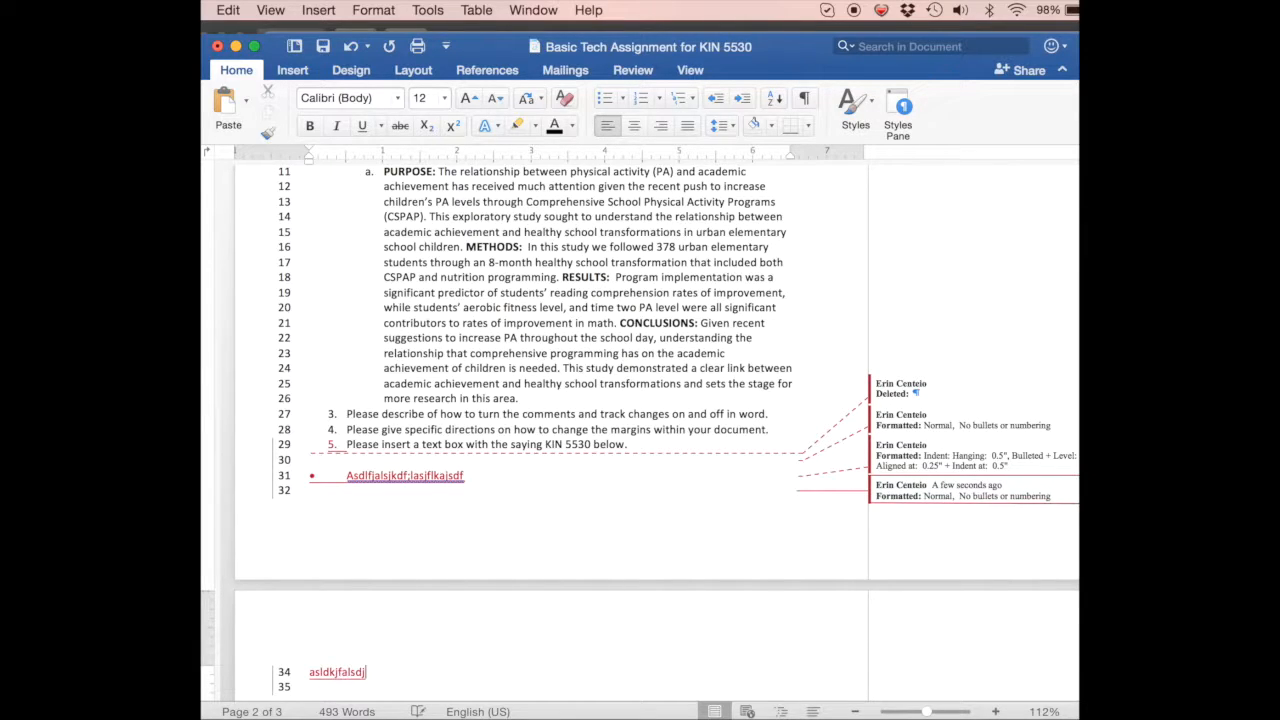
text(Lksdjf;lakjsdf;lkajsdfklj;lsjdf)
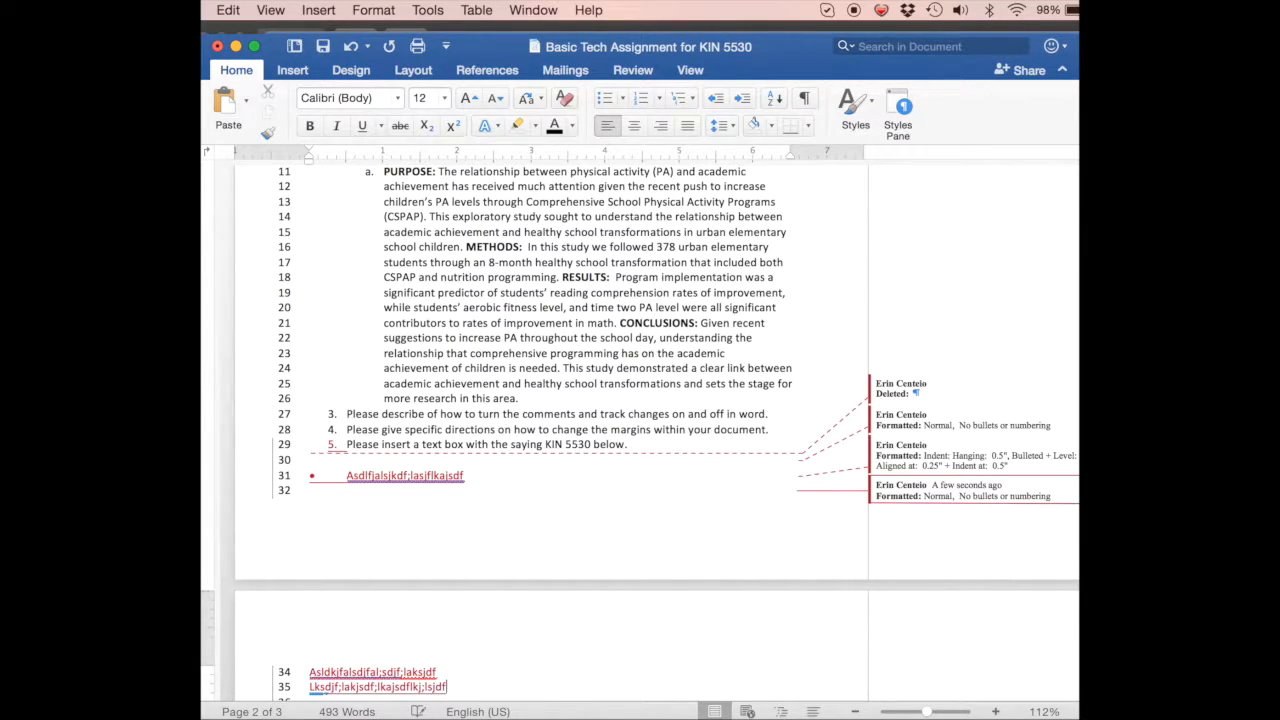
key(Return)
text(Aalskdjfa;lsdfjk;alsdkjf)
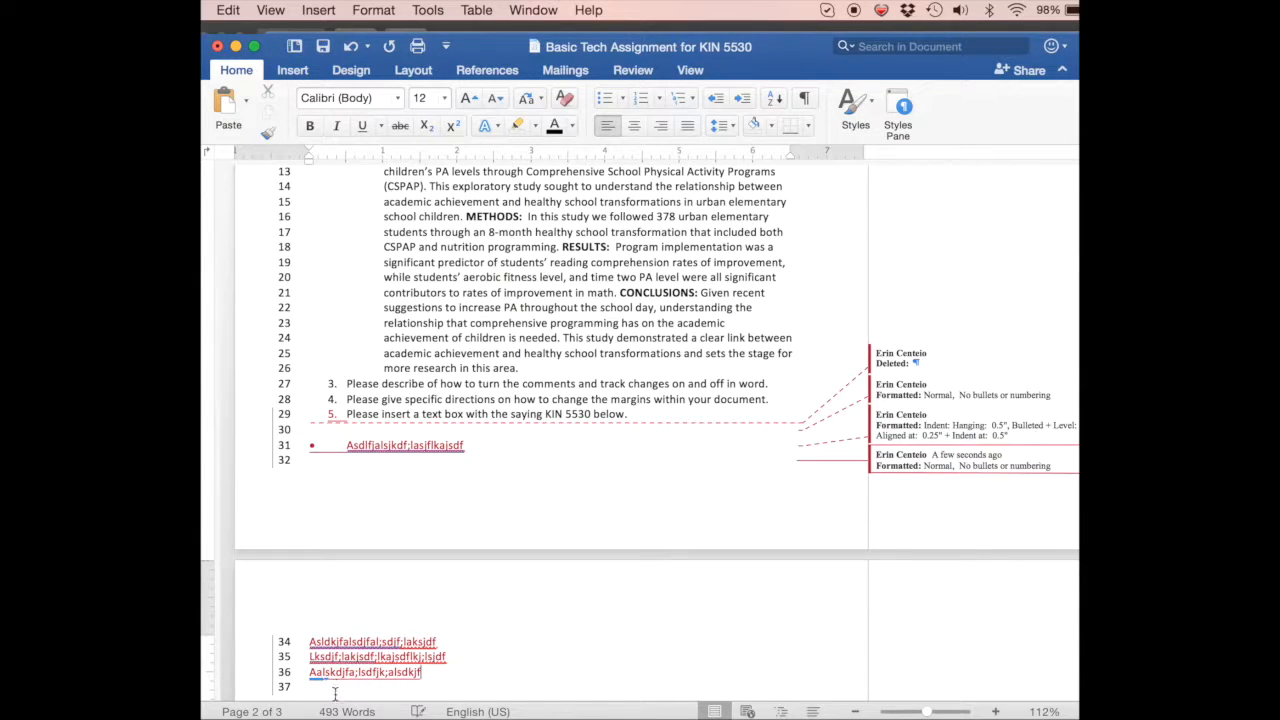
Try indenting the first plain sample line by two tab stops and remove both indents.
click(308, 641)
key(Tab)
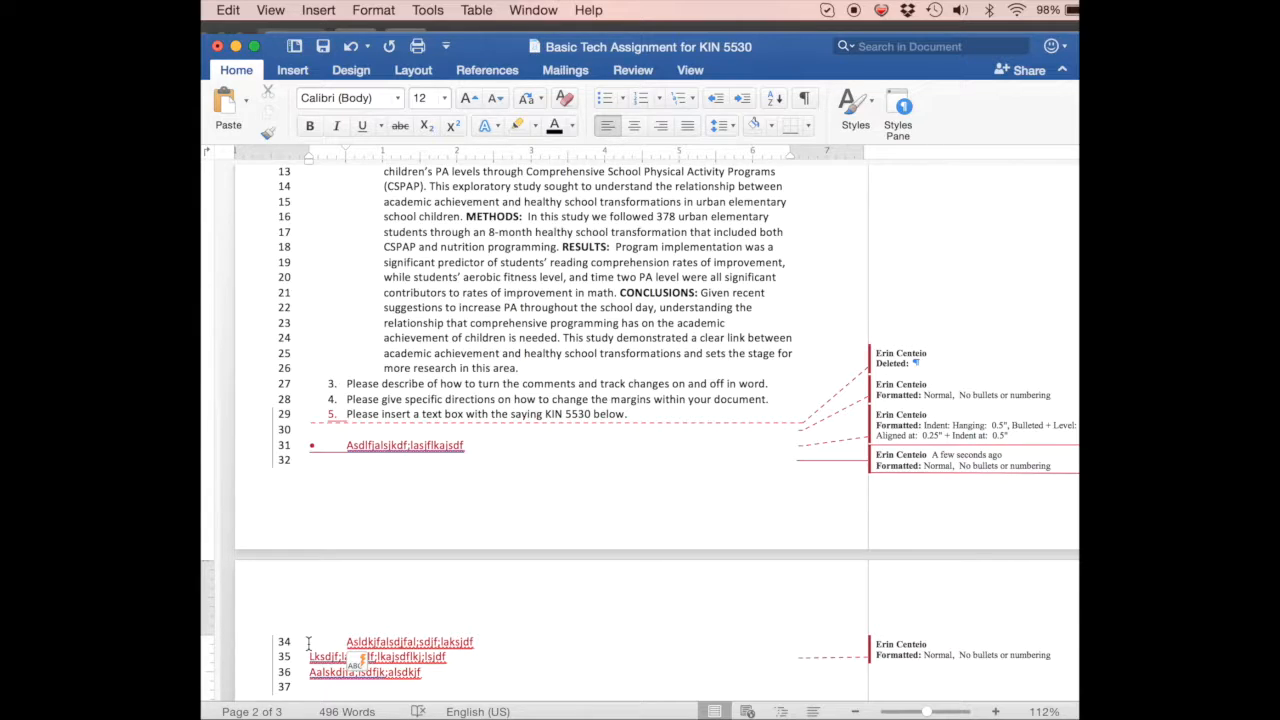
key(Tab)
key(BackSpace)
key(BackSpace)
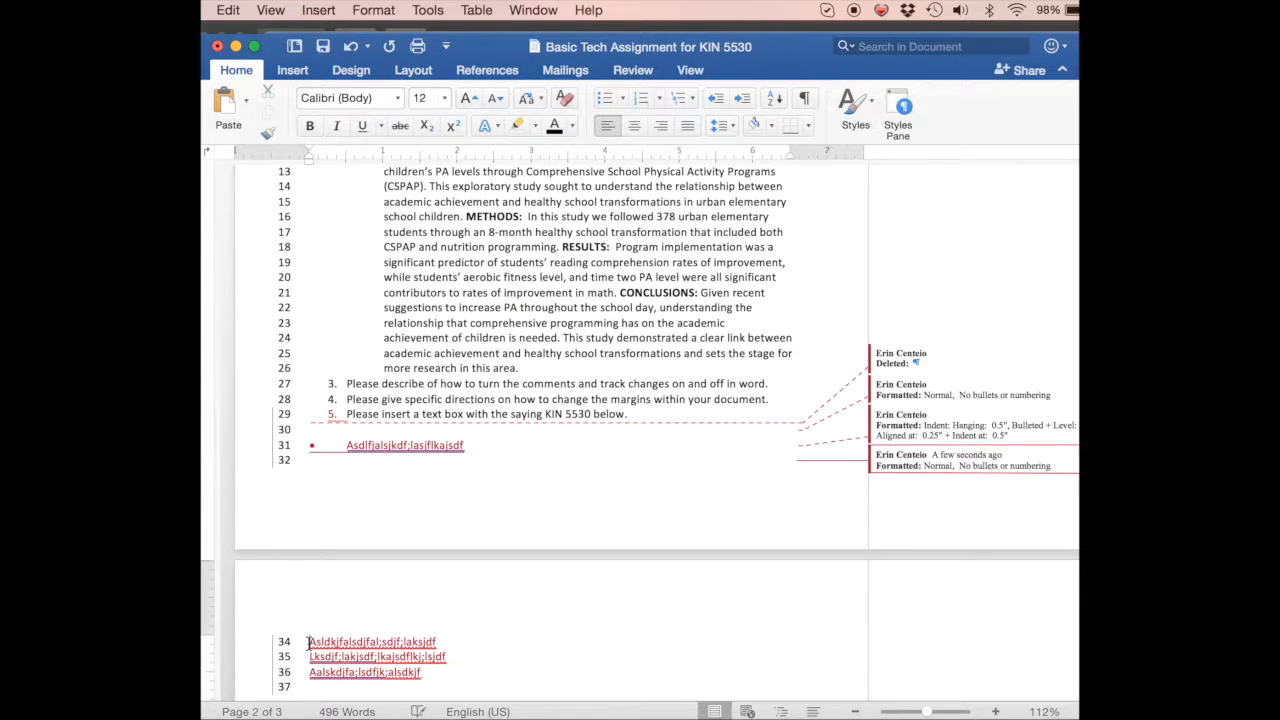
Try a 1" hanging indent with a 1" first-line indent on the first plain sample line, and undo the indents.
drag(310, 157, 383, 156)
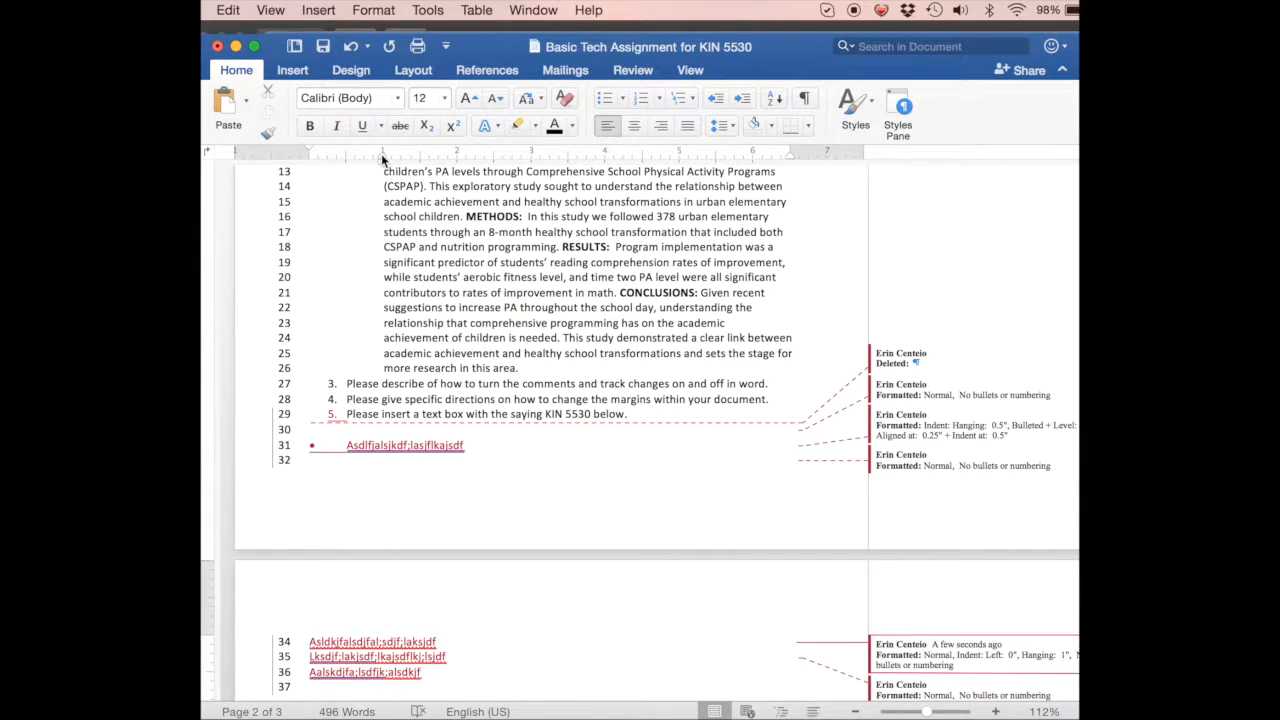
click(301, 641)
key(Tab)
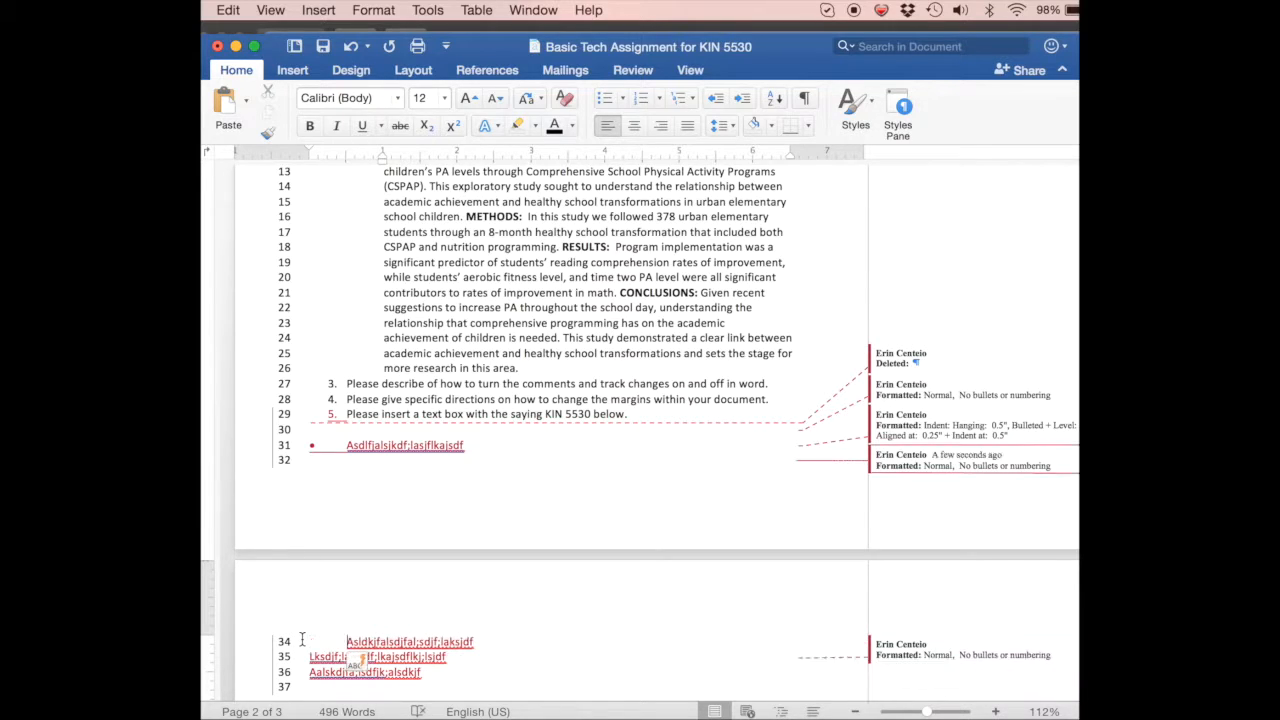
key(Tab)
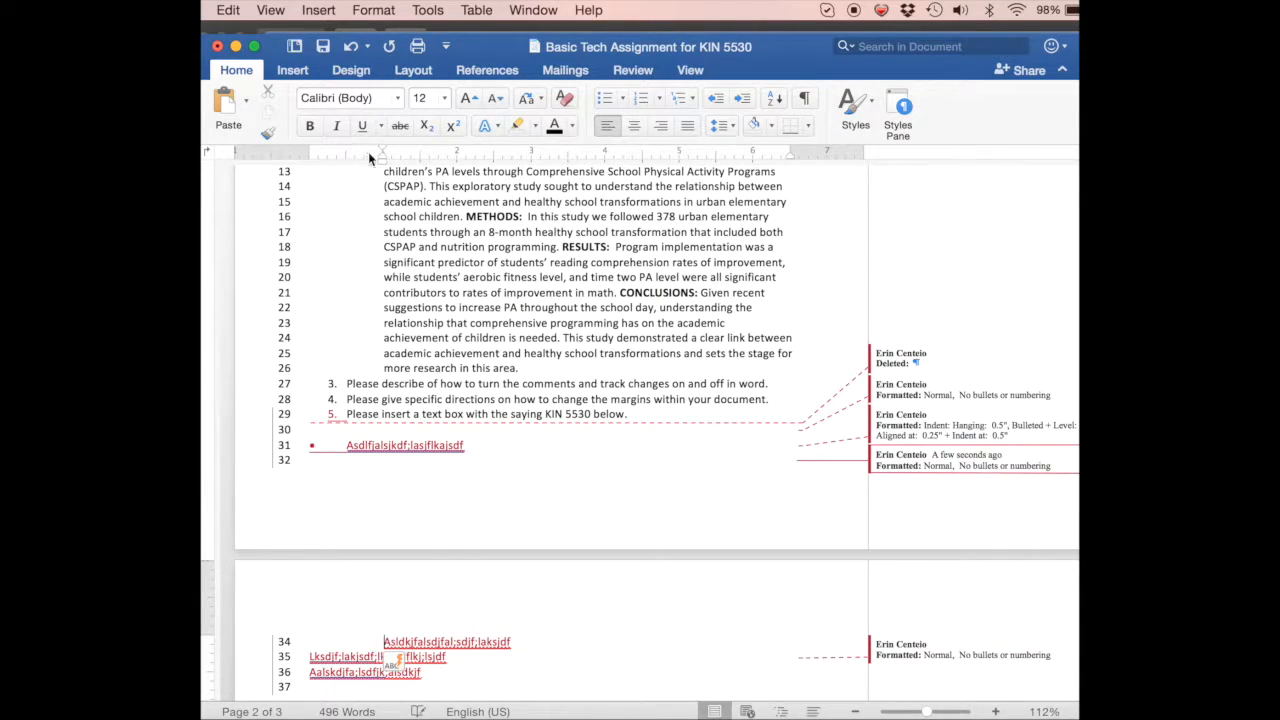
key(super+z)
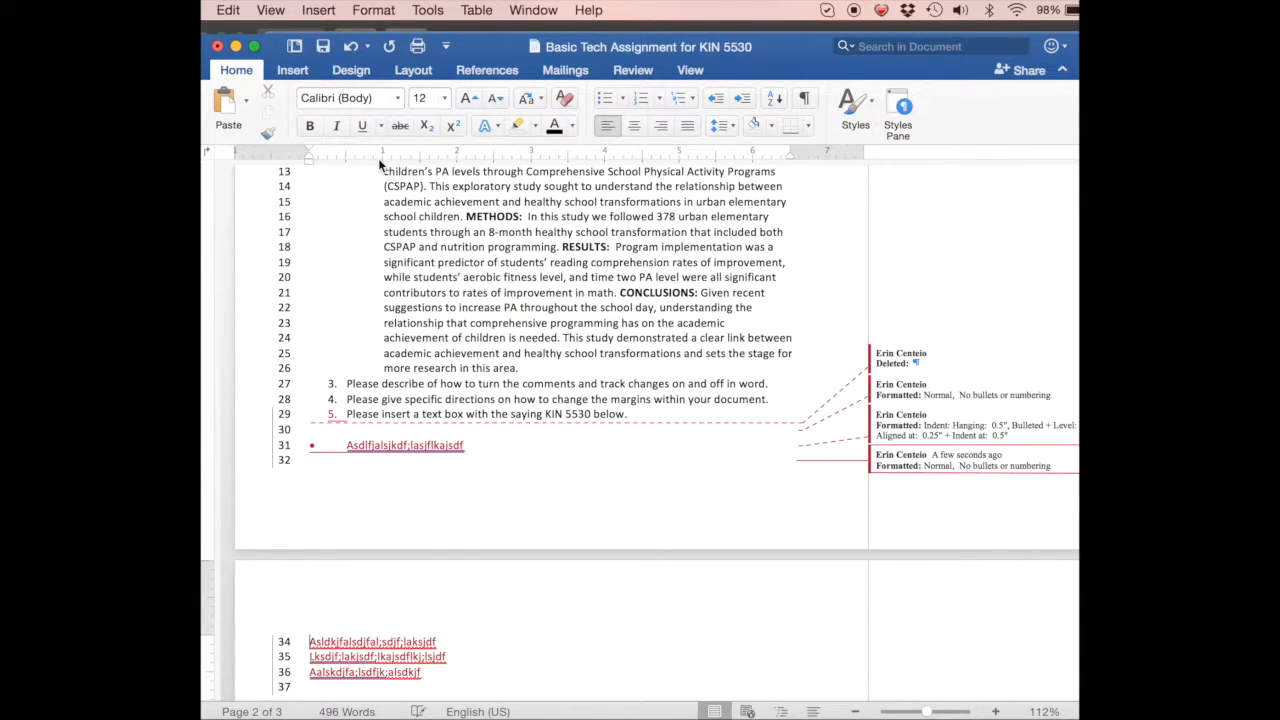
Give the first plain sample line a 1" hanging indent, try a 0.5" first-line indent, and move it back to the margin.
drag(309, 157, 384, 157)
drag(312, 641, 466, 640)
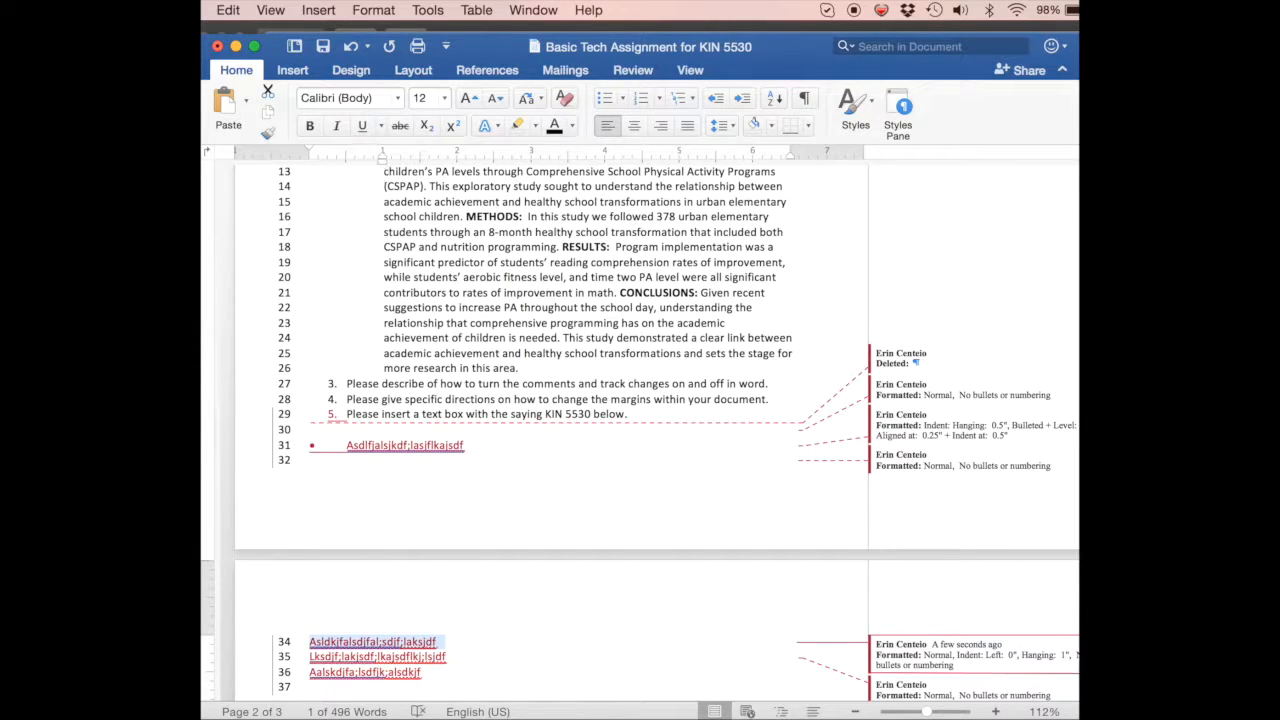
click(306, 641)
key(Tab)
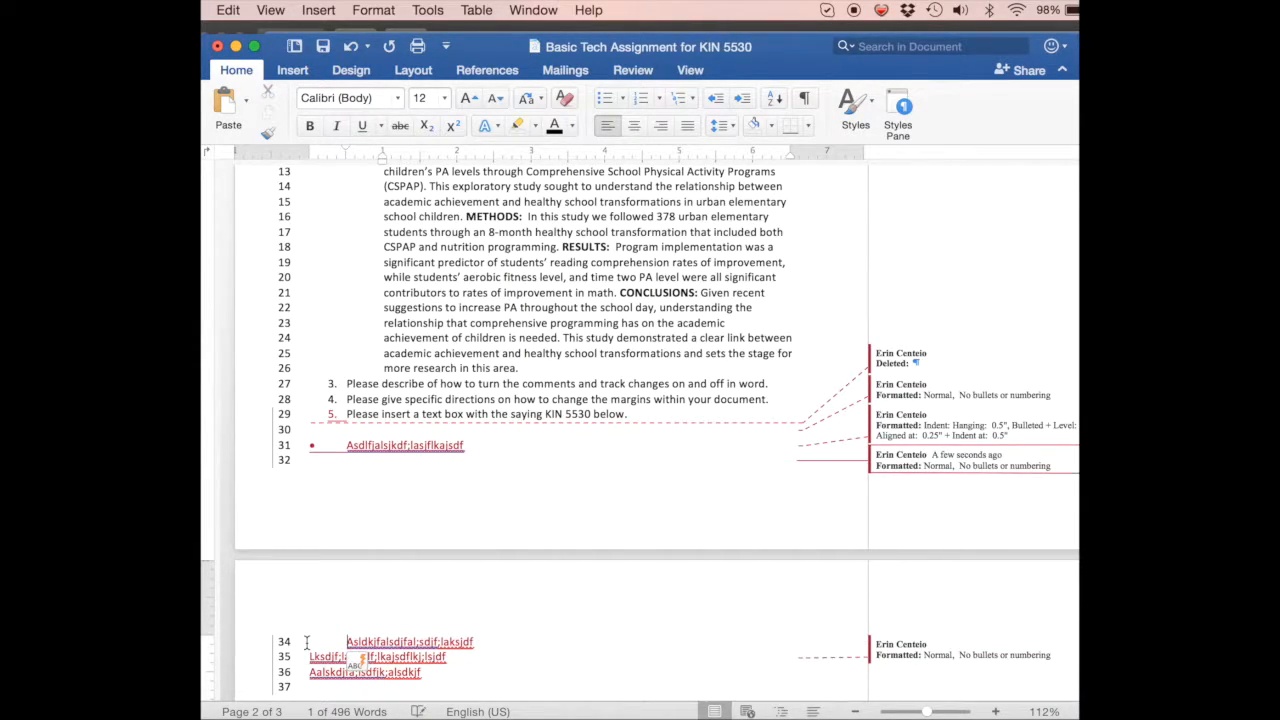
drag(344, 150, 308, 149)
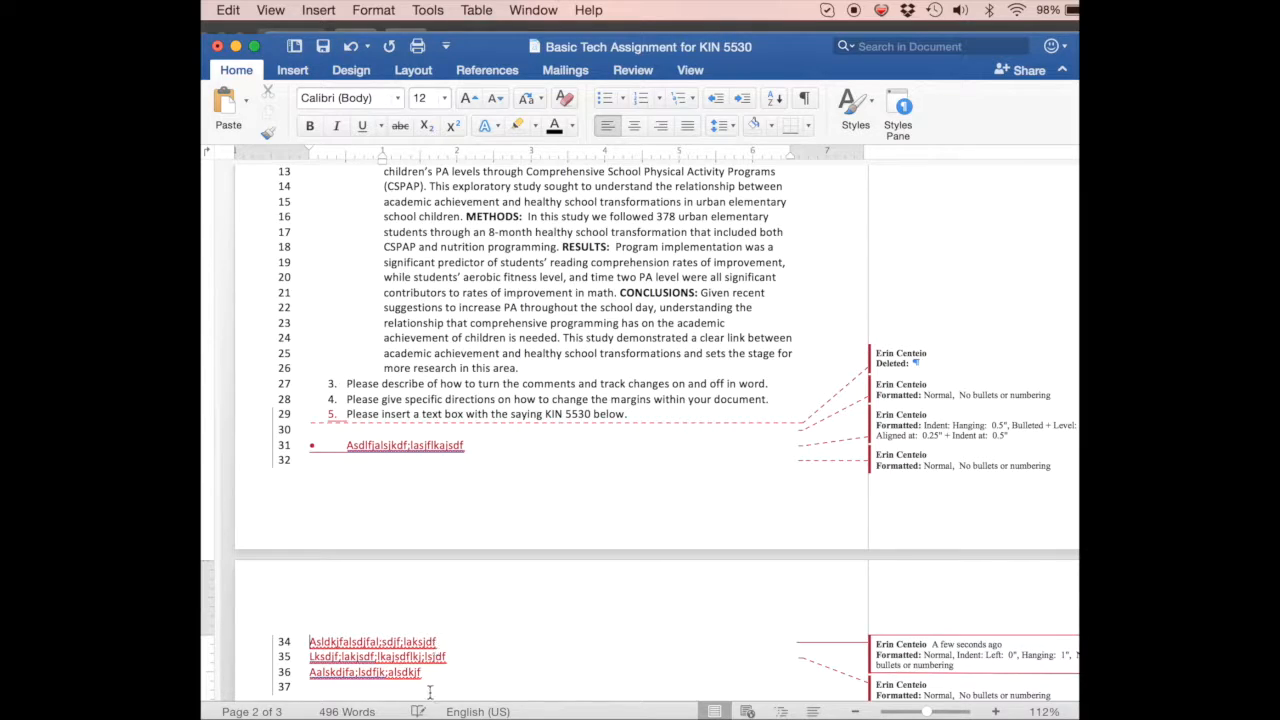
Delete the three plain sample lines and add a second bulleted item reading "Soad;fjka;slkdlksdjf" below the first bullet.
drag(428, 677, 326, 640)
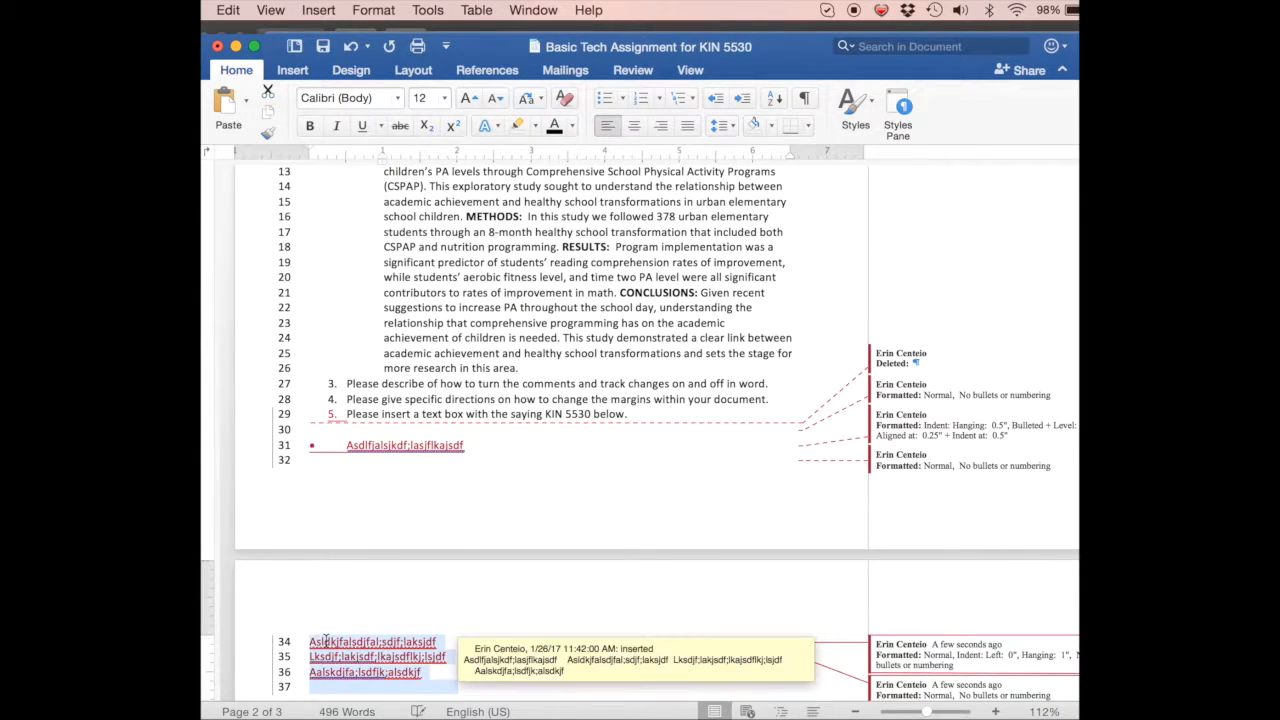
key(BackSpace)
click(490, 445)
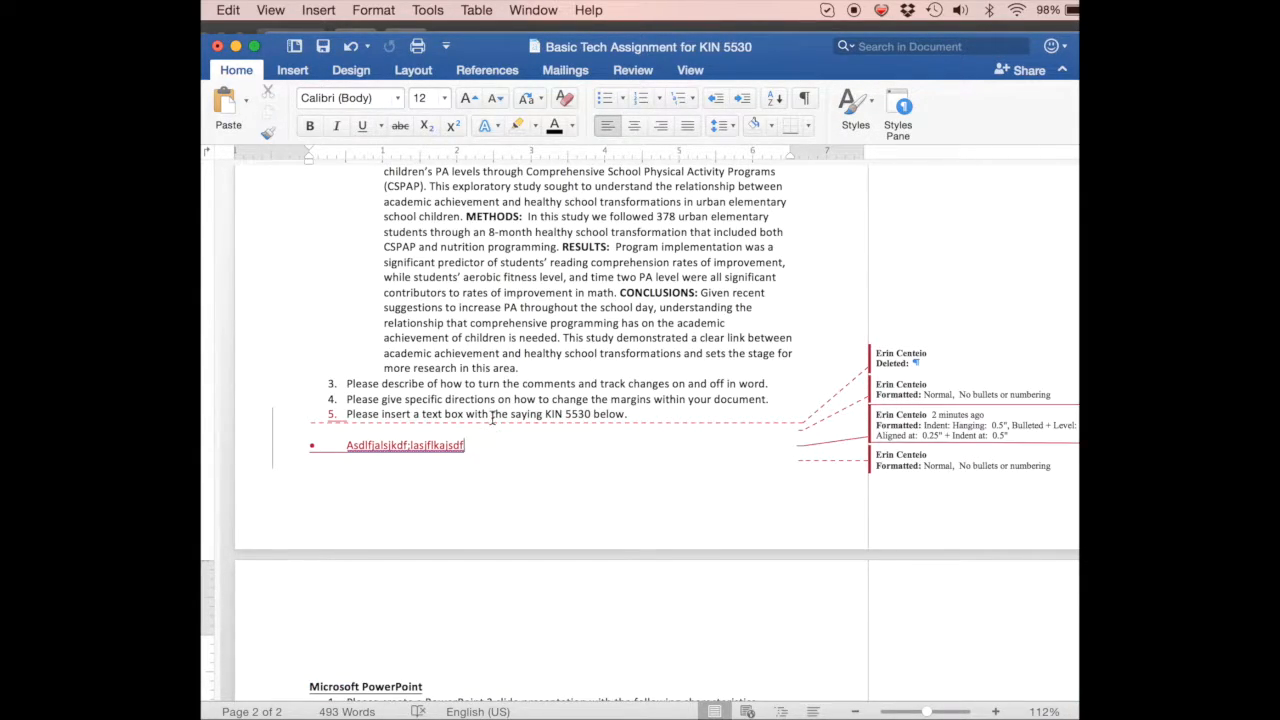
key(Return)
text(Soad;fjka;slkdlksdjf)
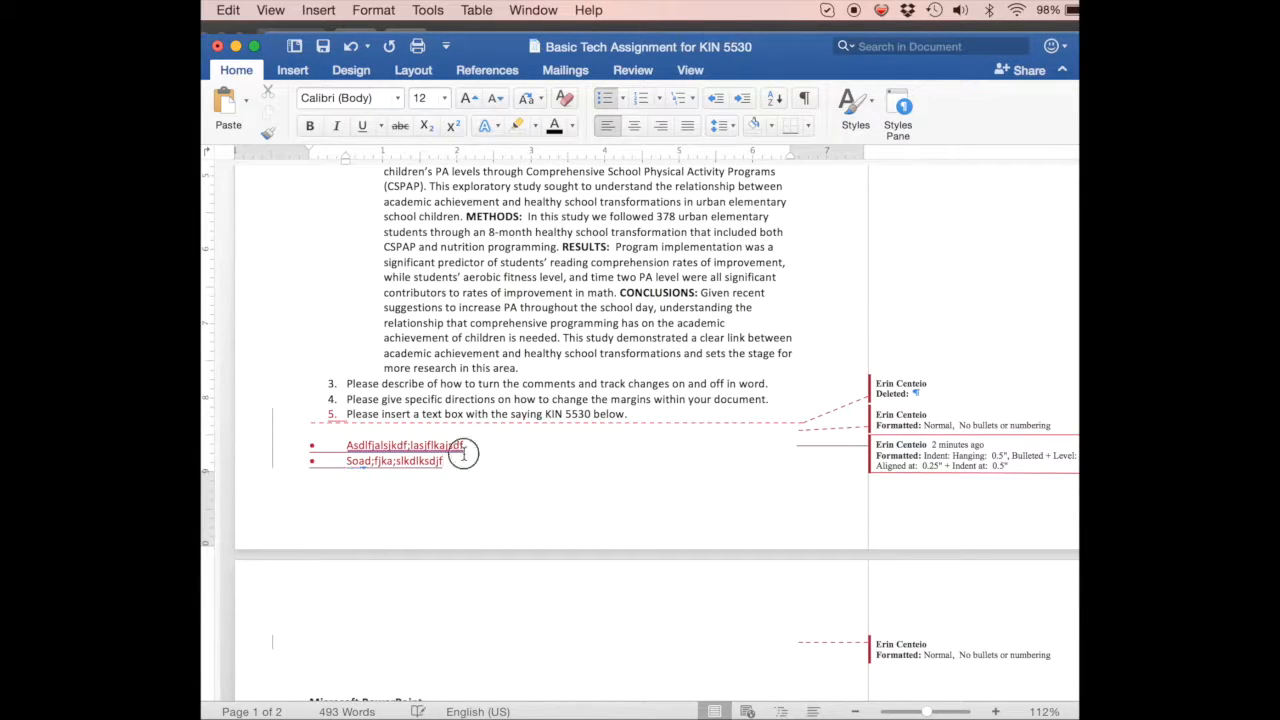
Convert the two bulleted sample lines below item 5 into a numbered list.
drag(446, 462, 302, 438)
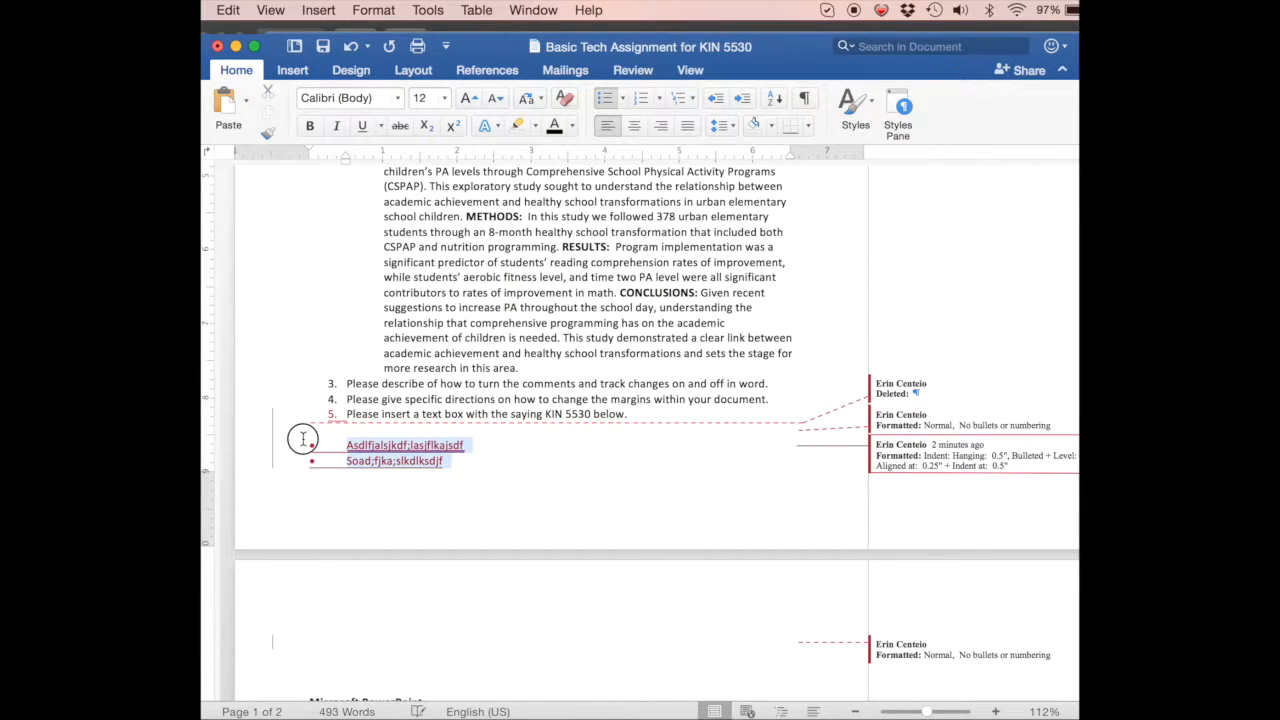
click(641, 98)
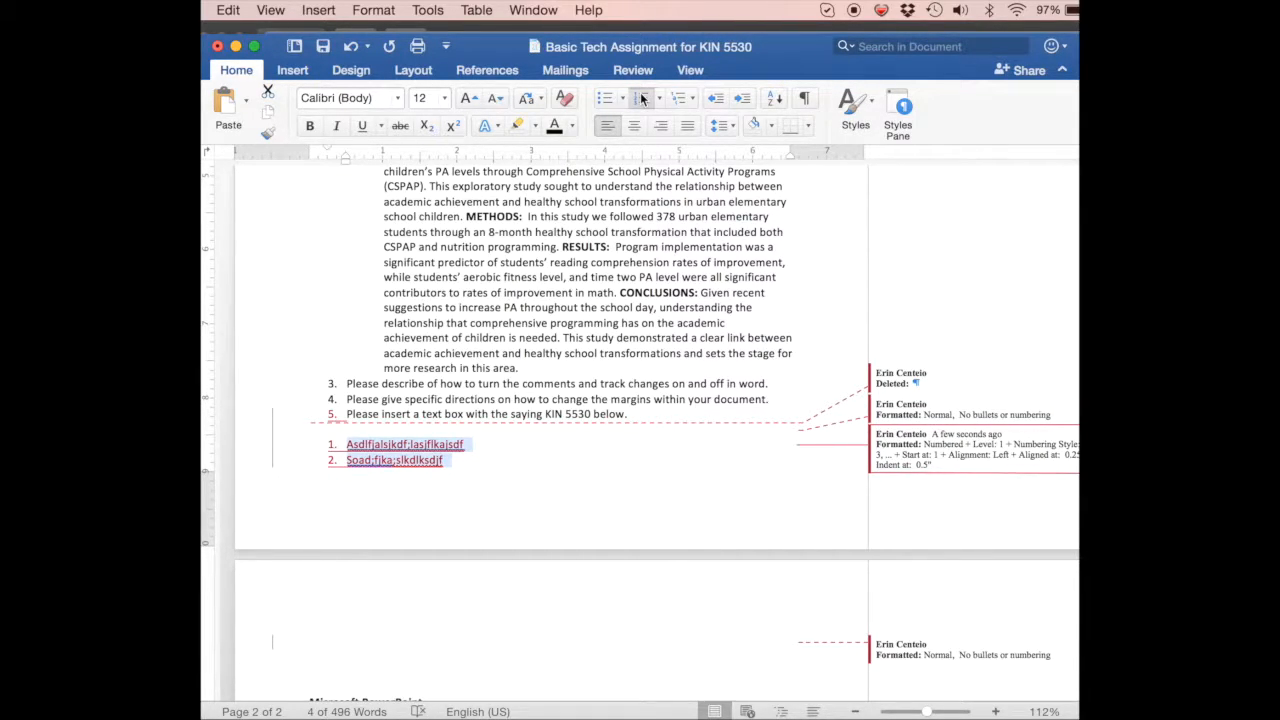
right_click(334, 461)
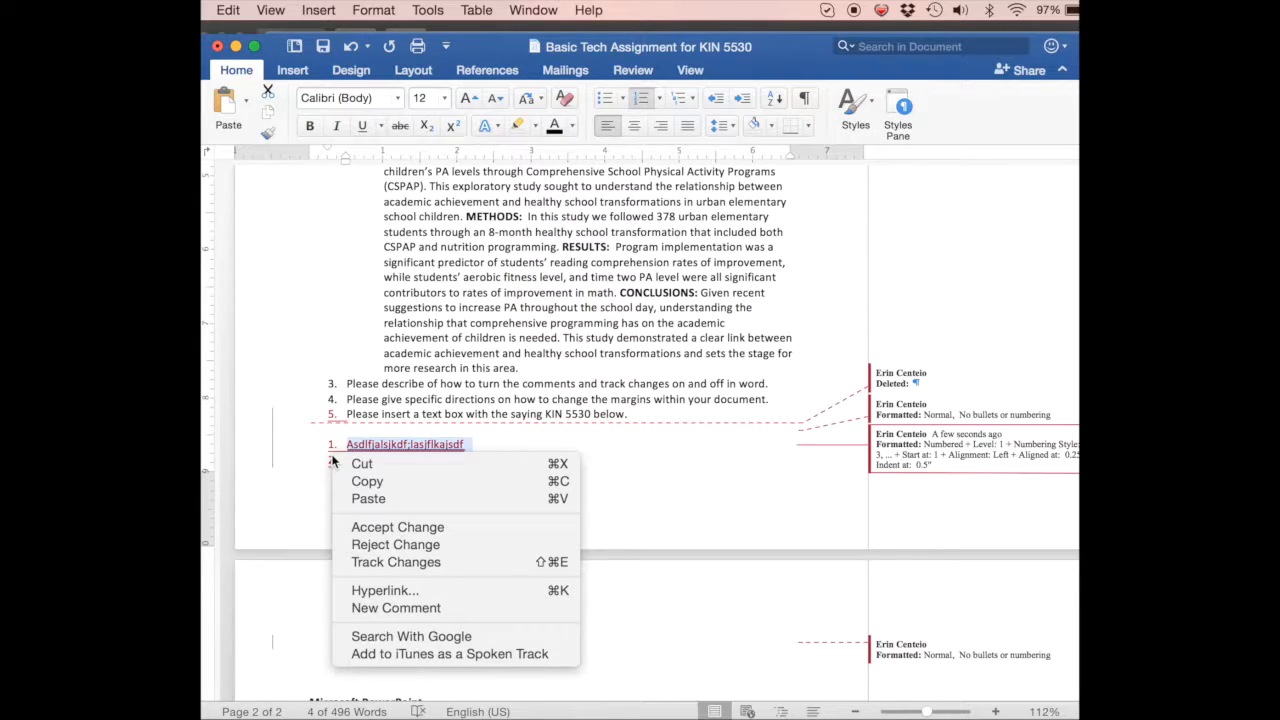
click(346, 430)
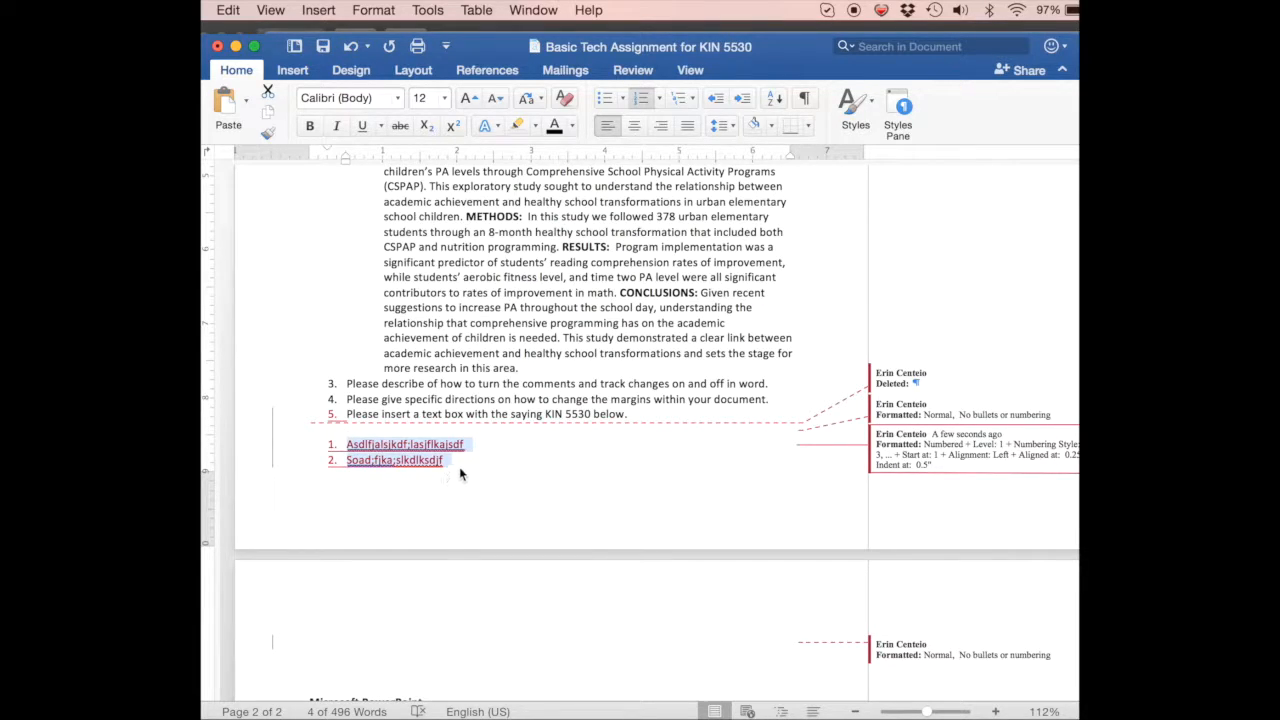
Continue the numbering of the two sample lines from the assignment list above, following item 5.
click(334, 460)
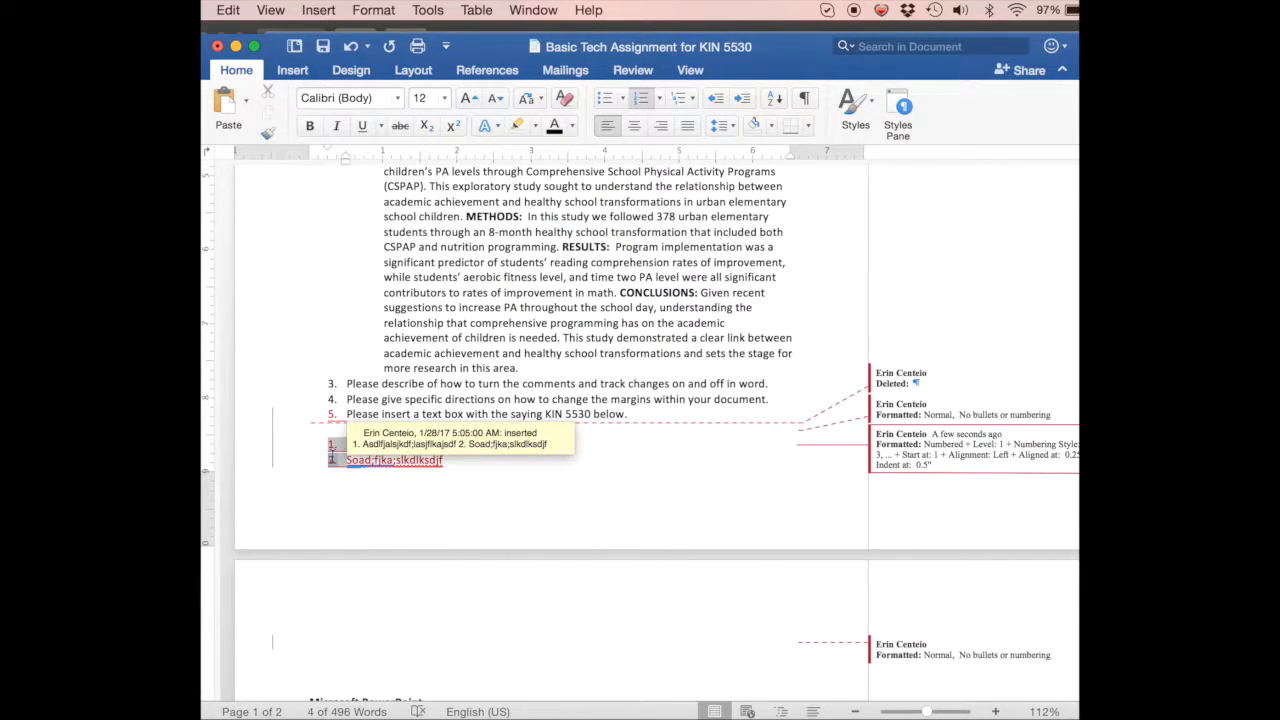
right_click(332, 458)
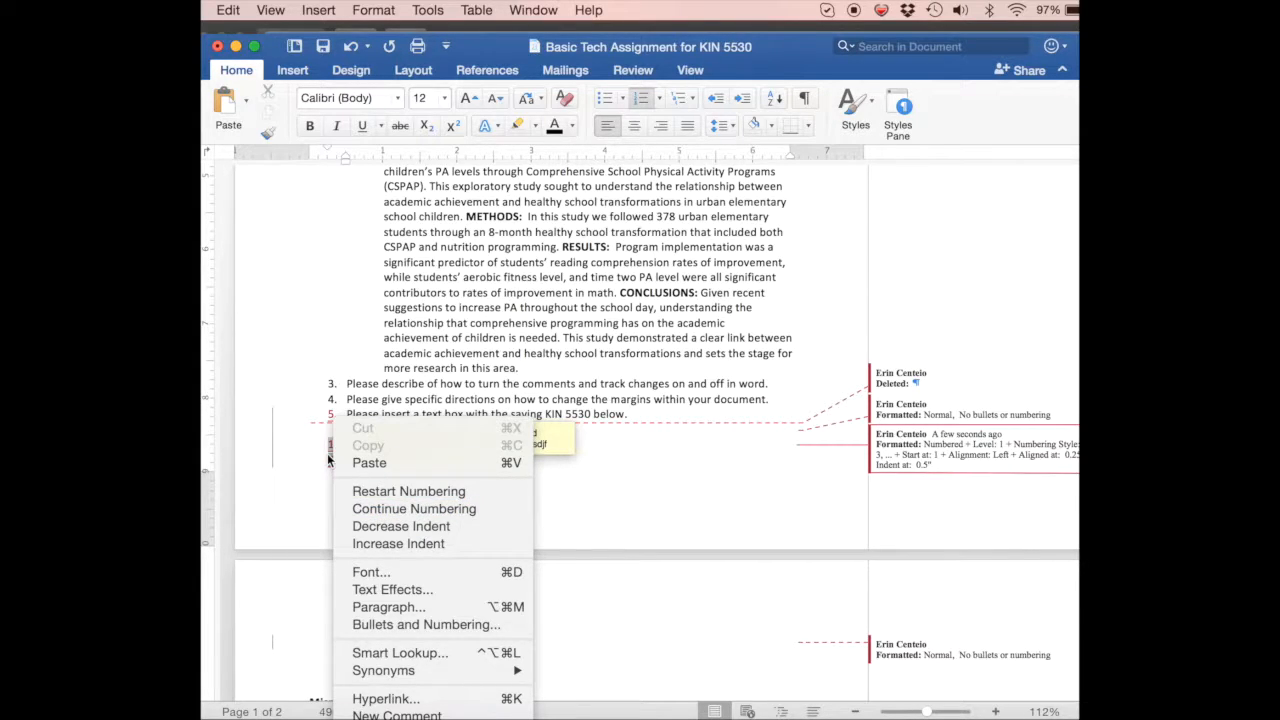
click(328, 459)
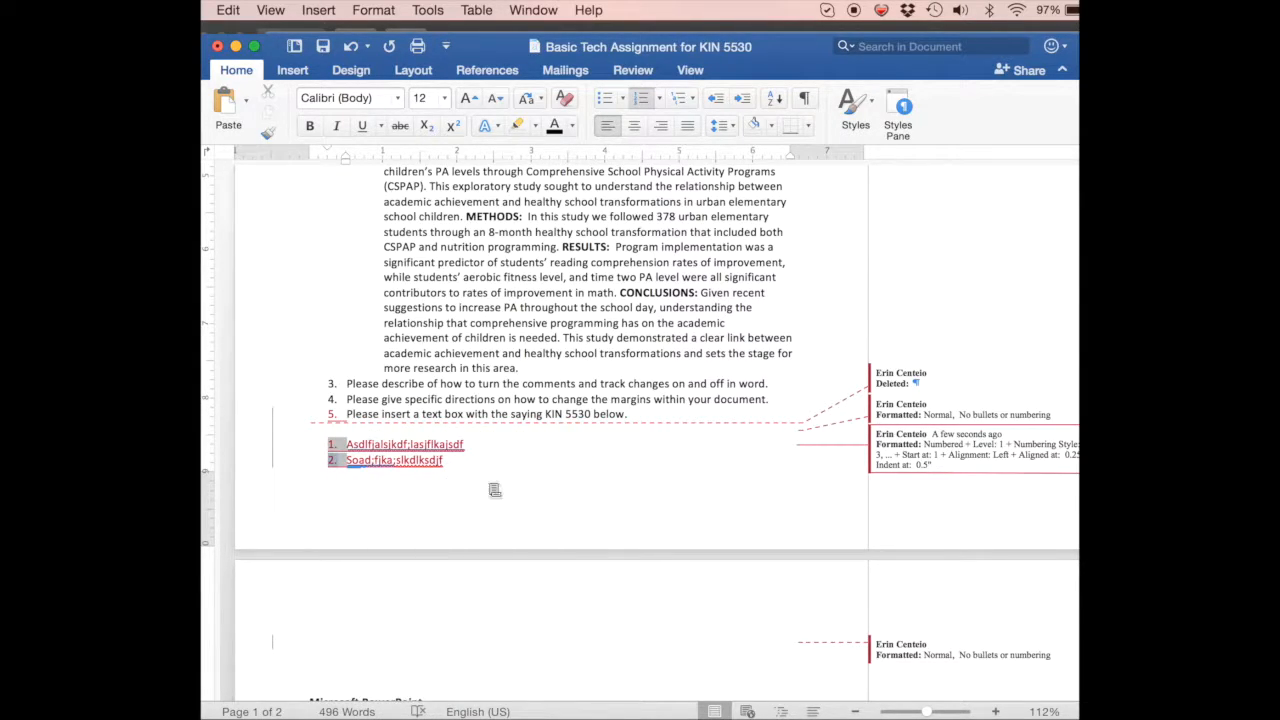
right_click(333, 455)
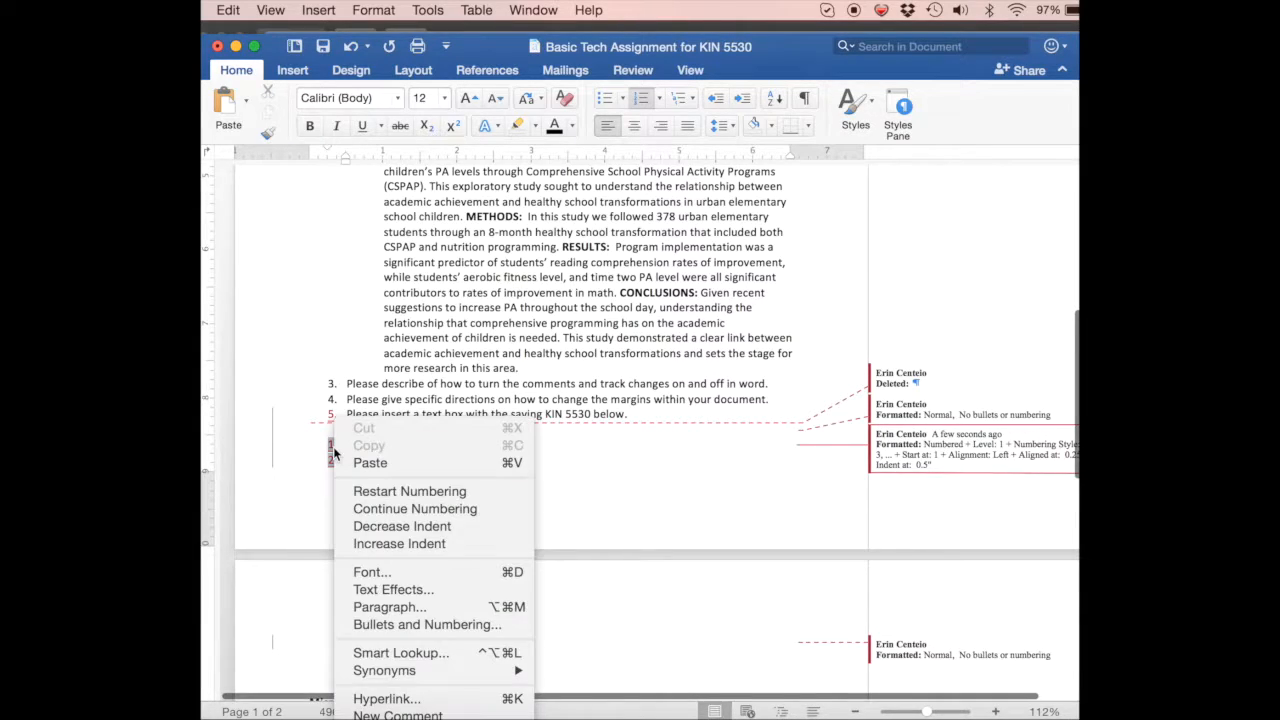
click(401, 508)
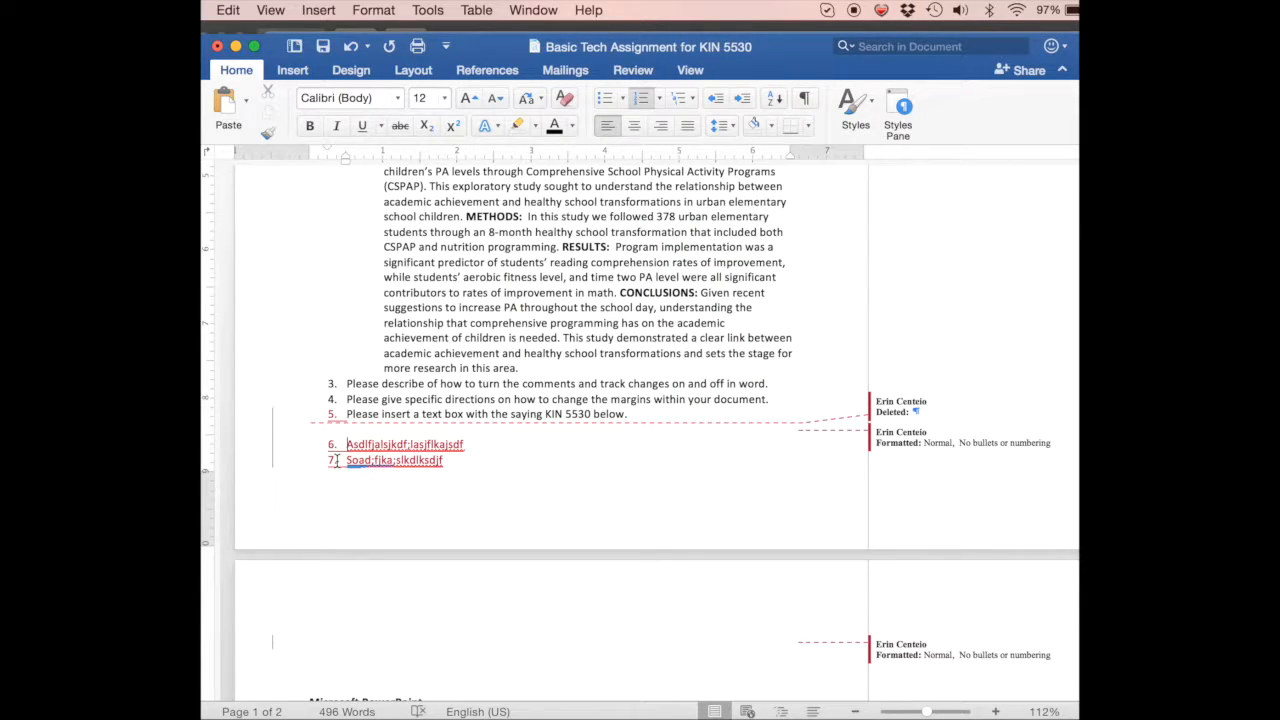
click(333, 446)
right_click(332, 446)
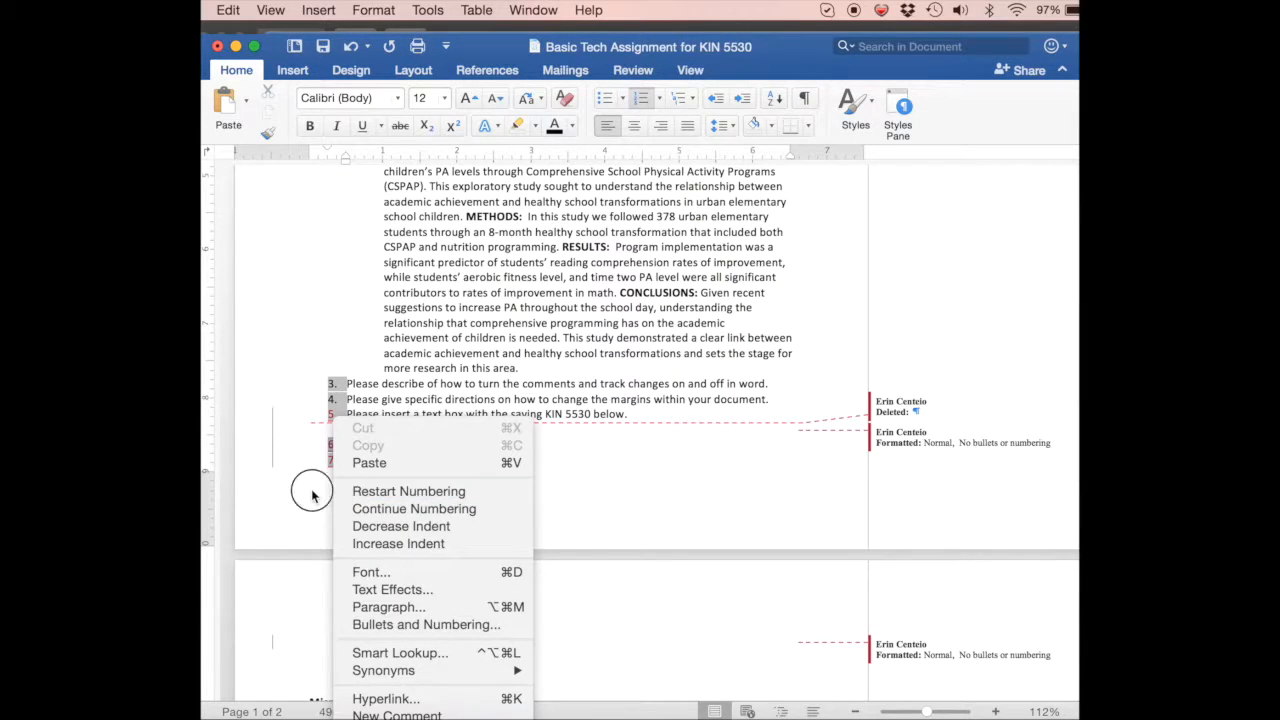
click(312, 496)
click(335, 447)
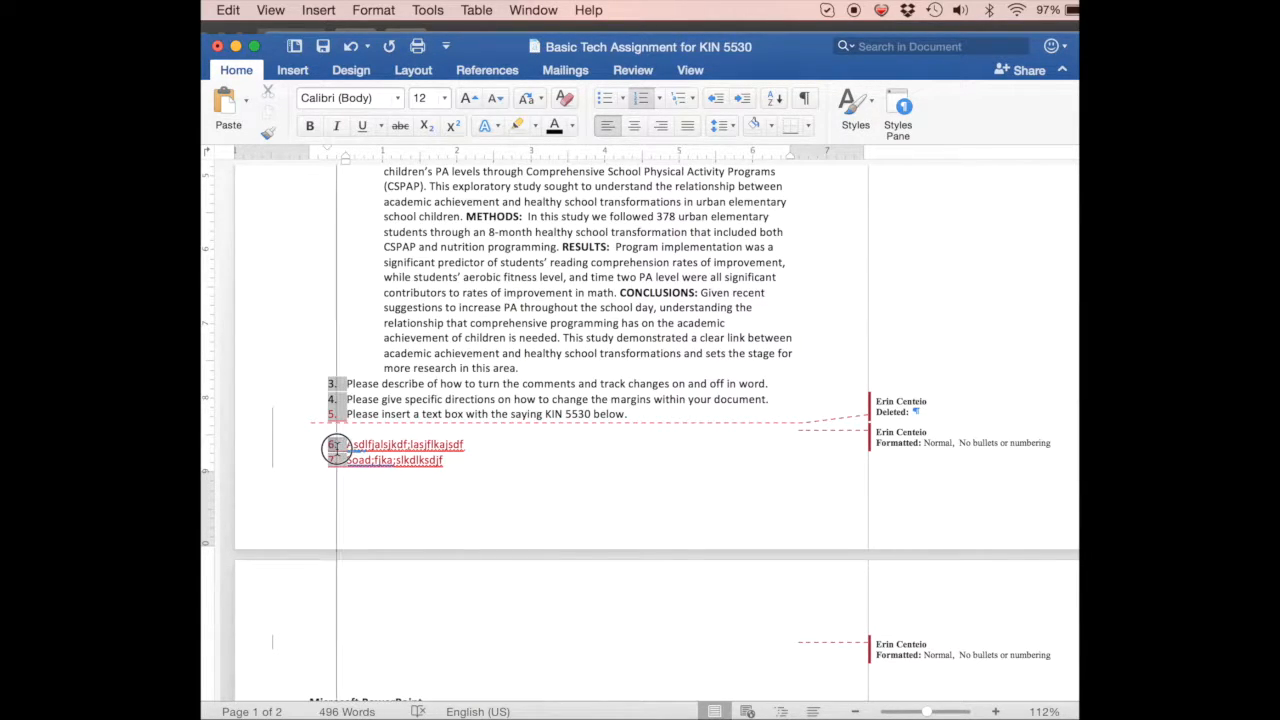
drag(337, 449, 338, 449)
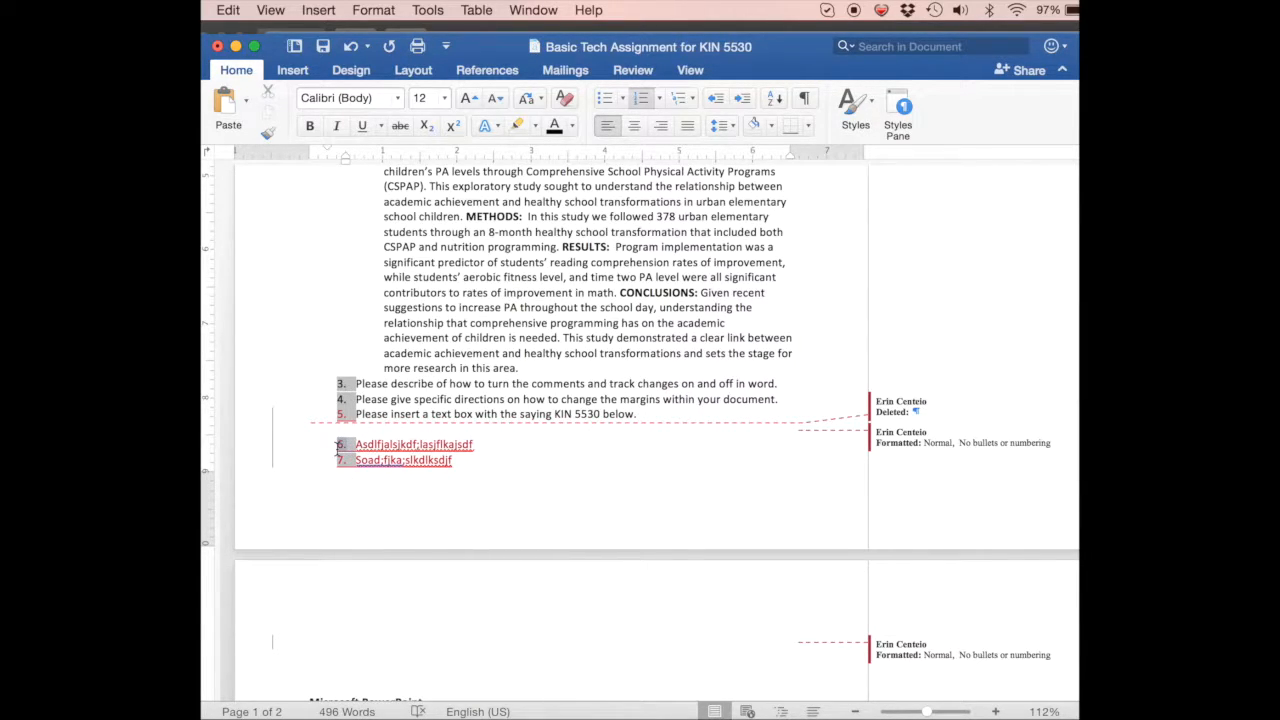
click(350, 47)
Restart the numbering at 1 from the first sample line below item 5.
click(341, 450)
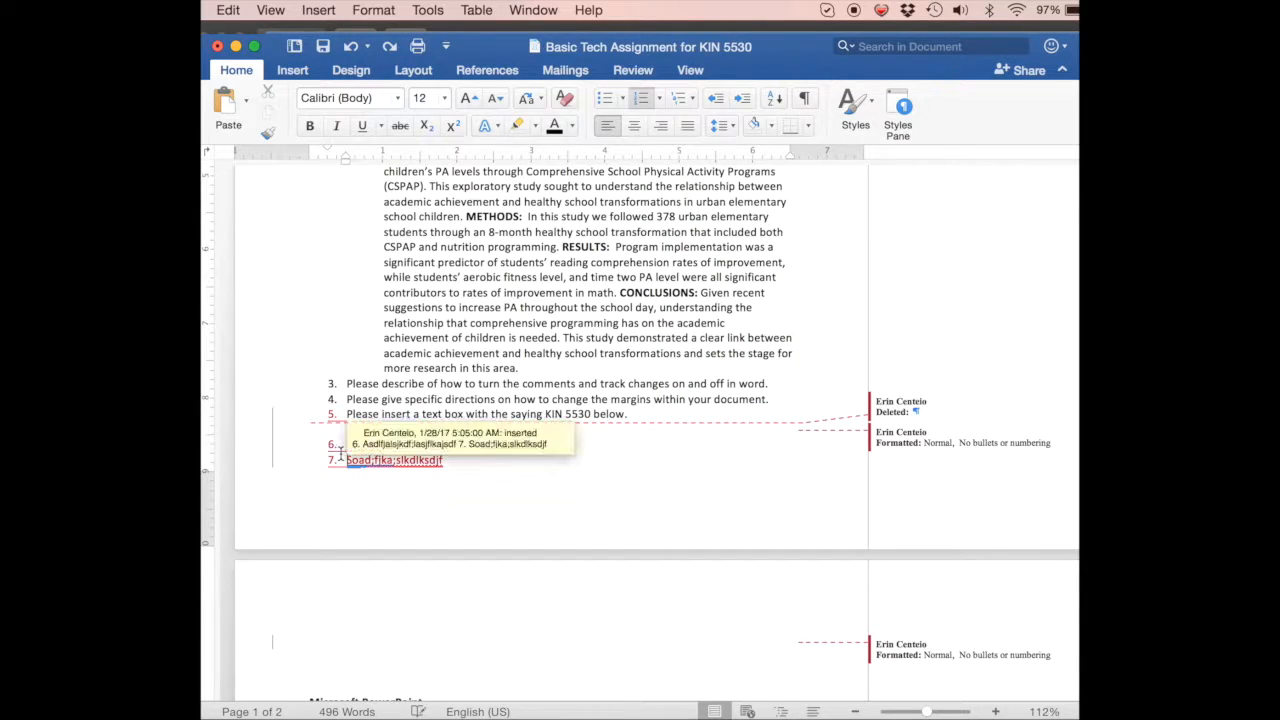
click(333, 444)
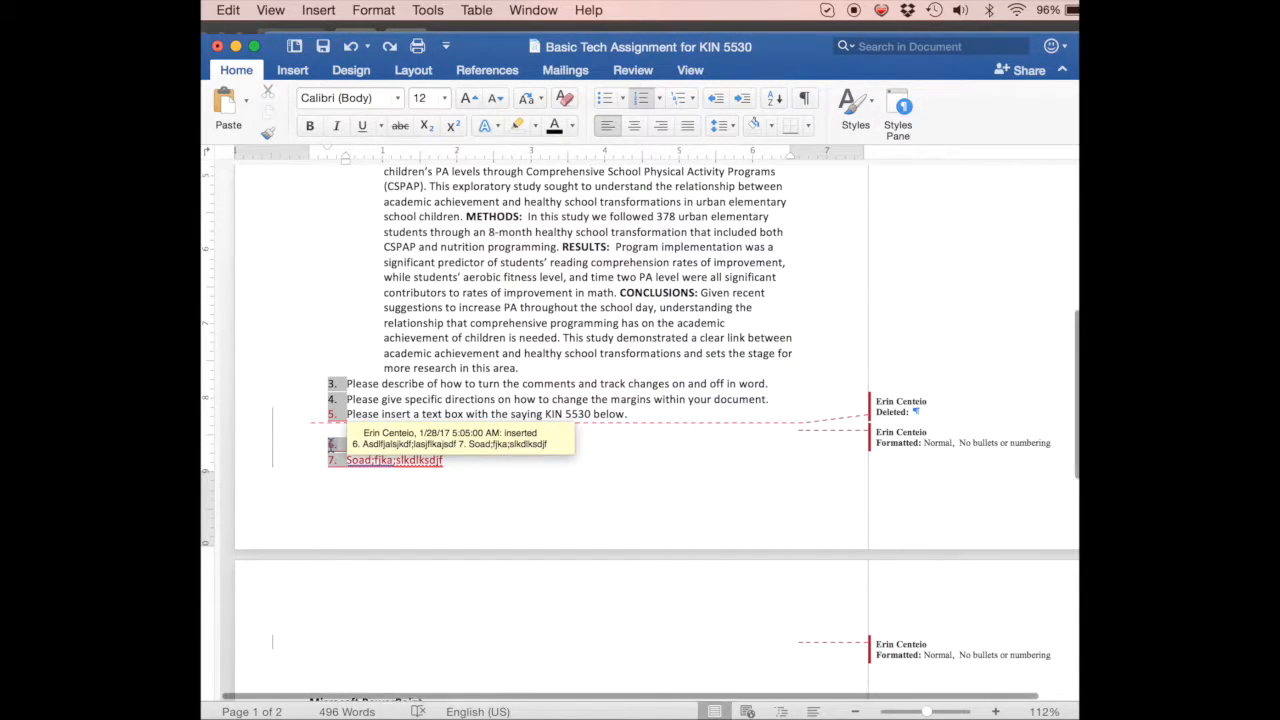
right_click(333, 444)
click(373, 492)
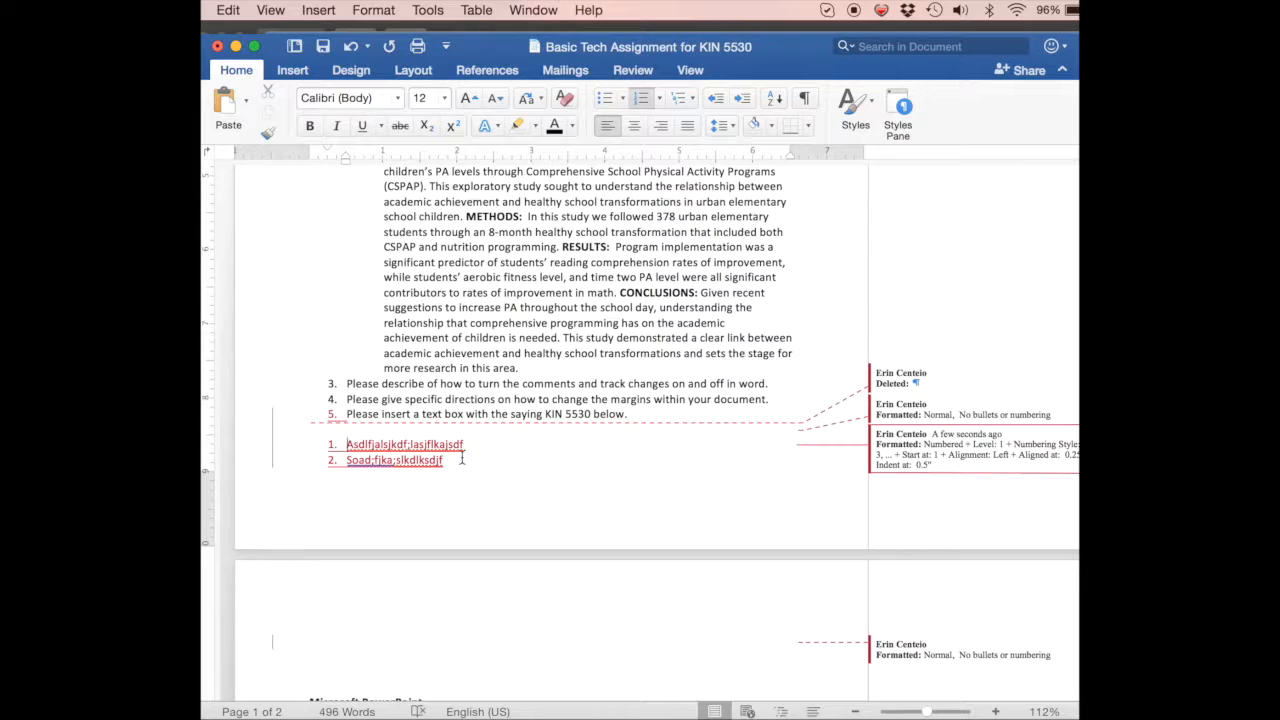
Indent the two numbered sample lines below item 5 by two levels and bring them back out to the left margin.
drag(462, 458, 307, 437)
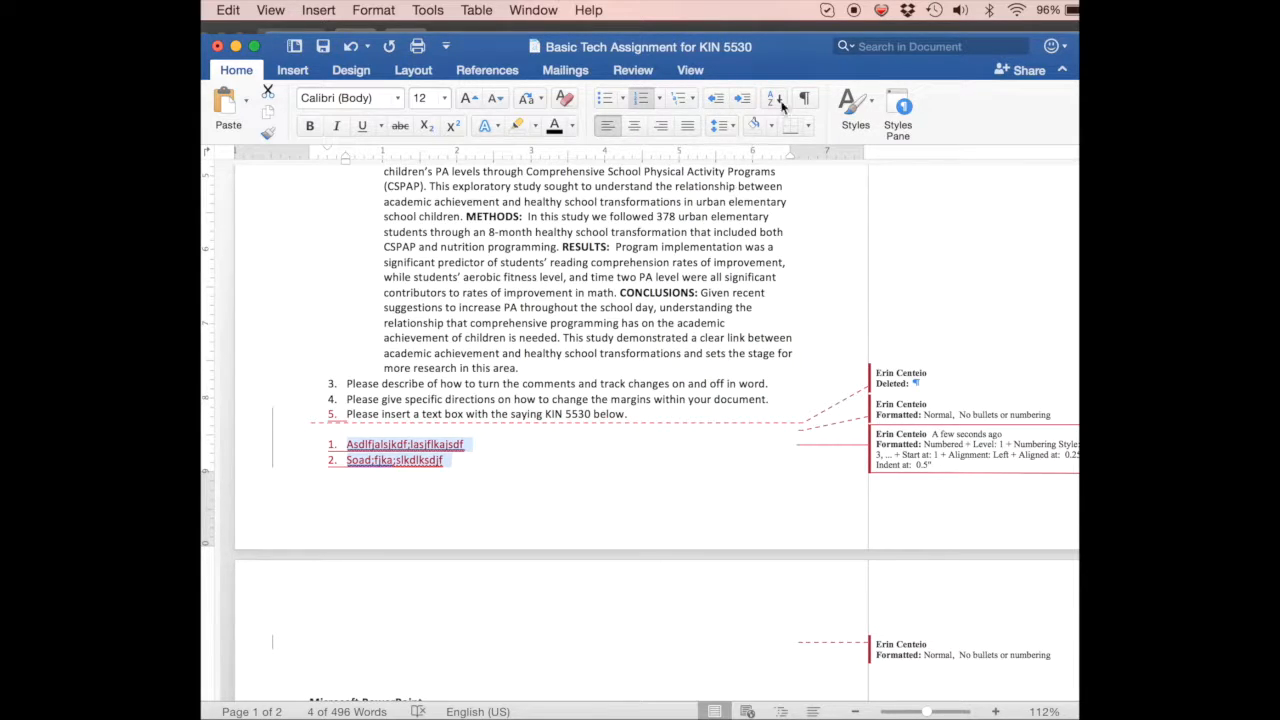
click(742, 99)
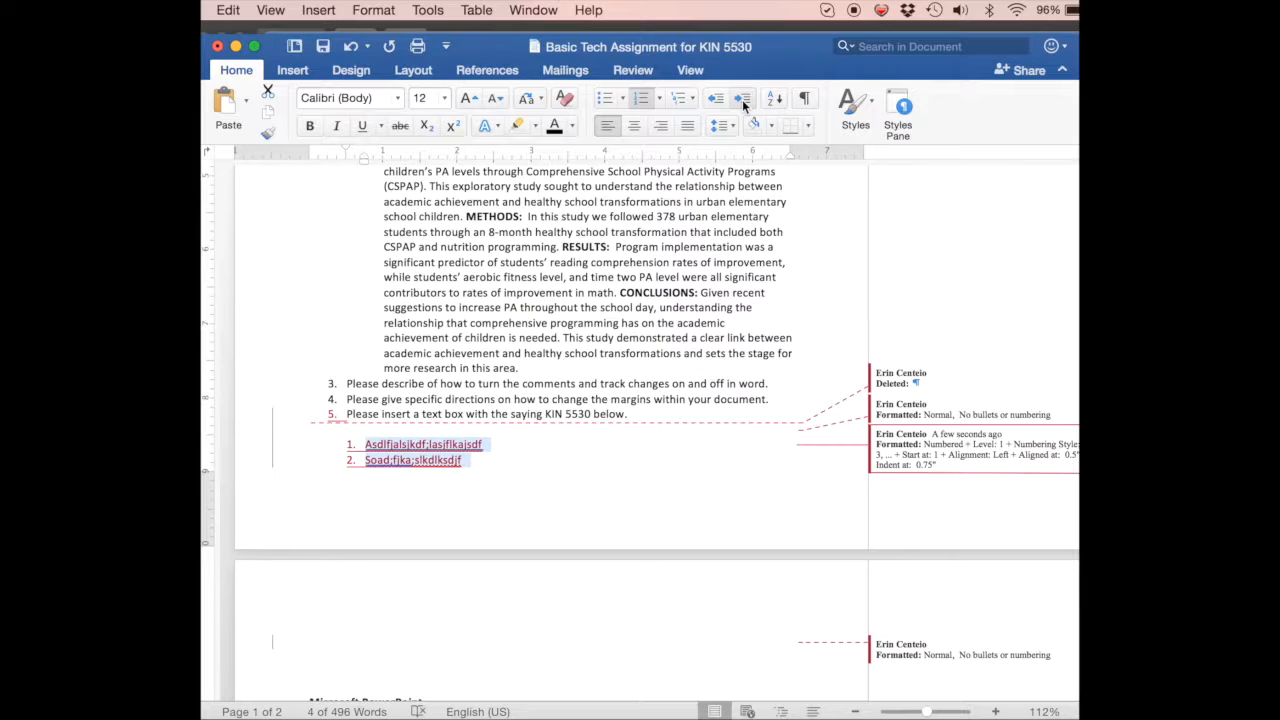
click(742, 99)
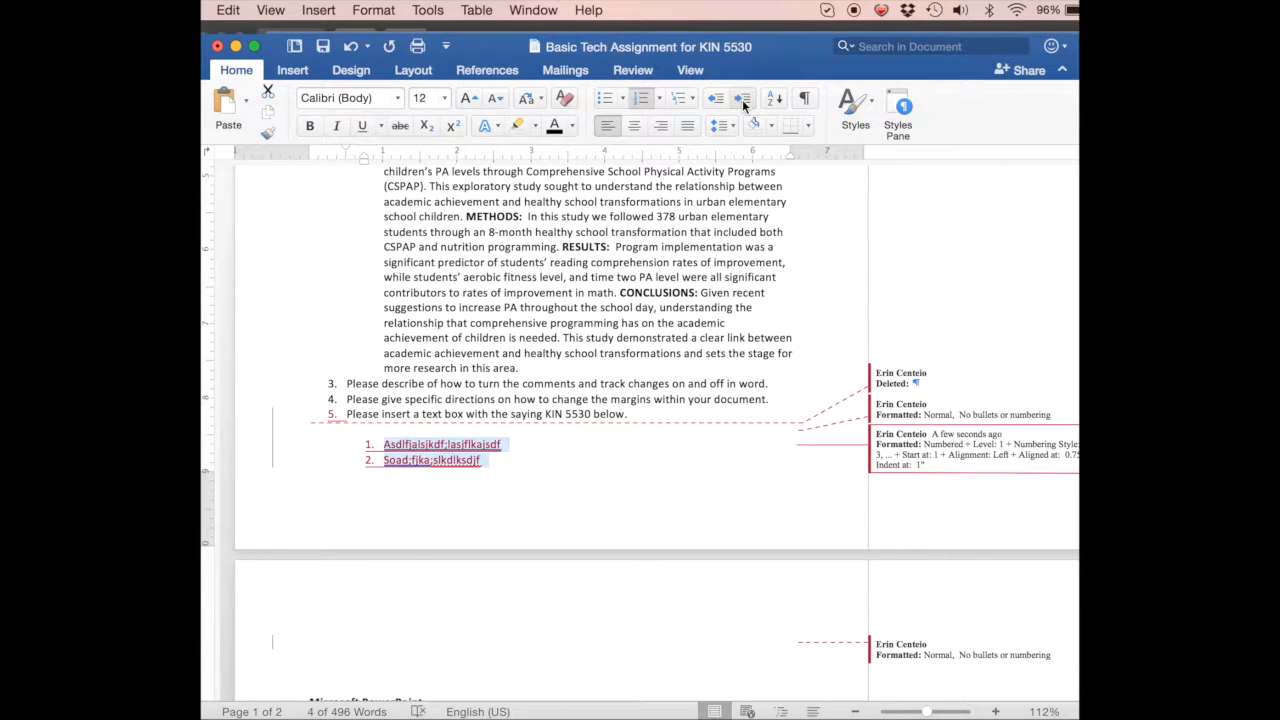
click(716, 101)
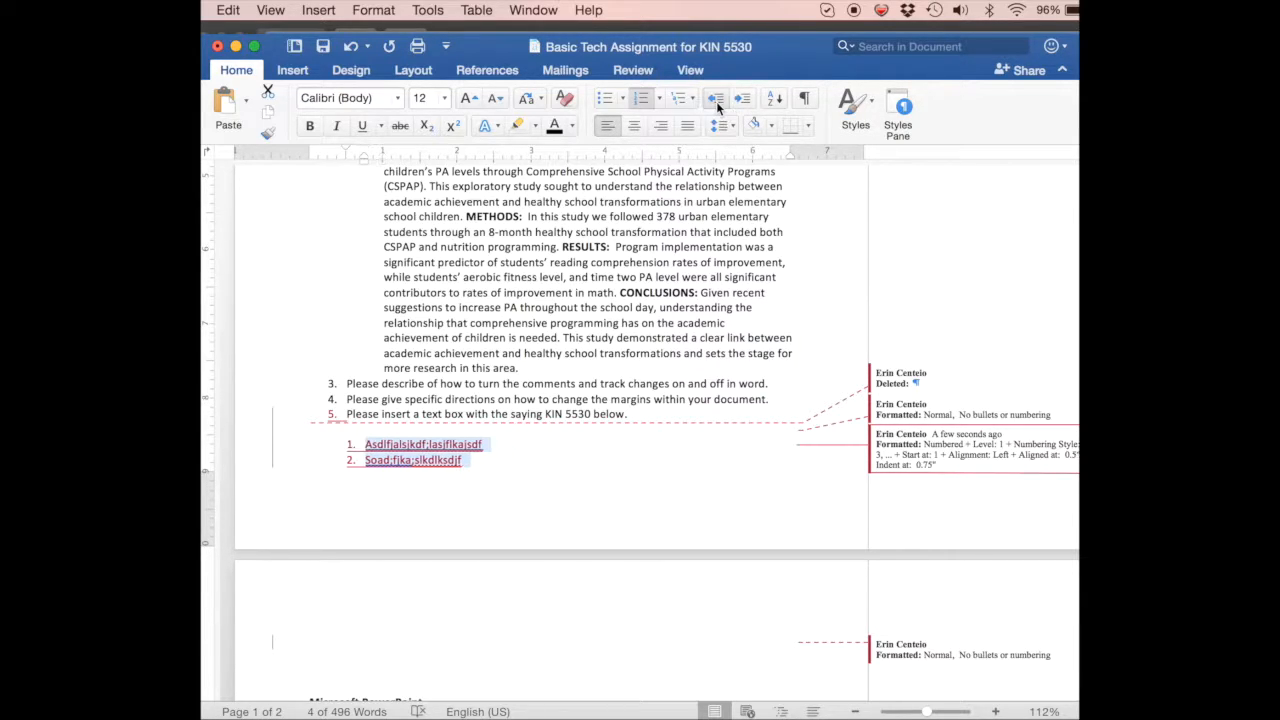
click(716, 101)
click(716, 101)
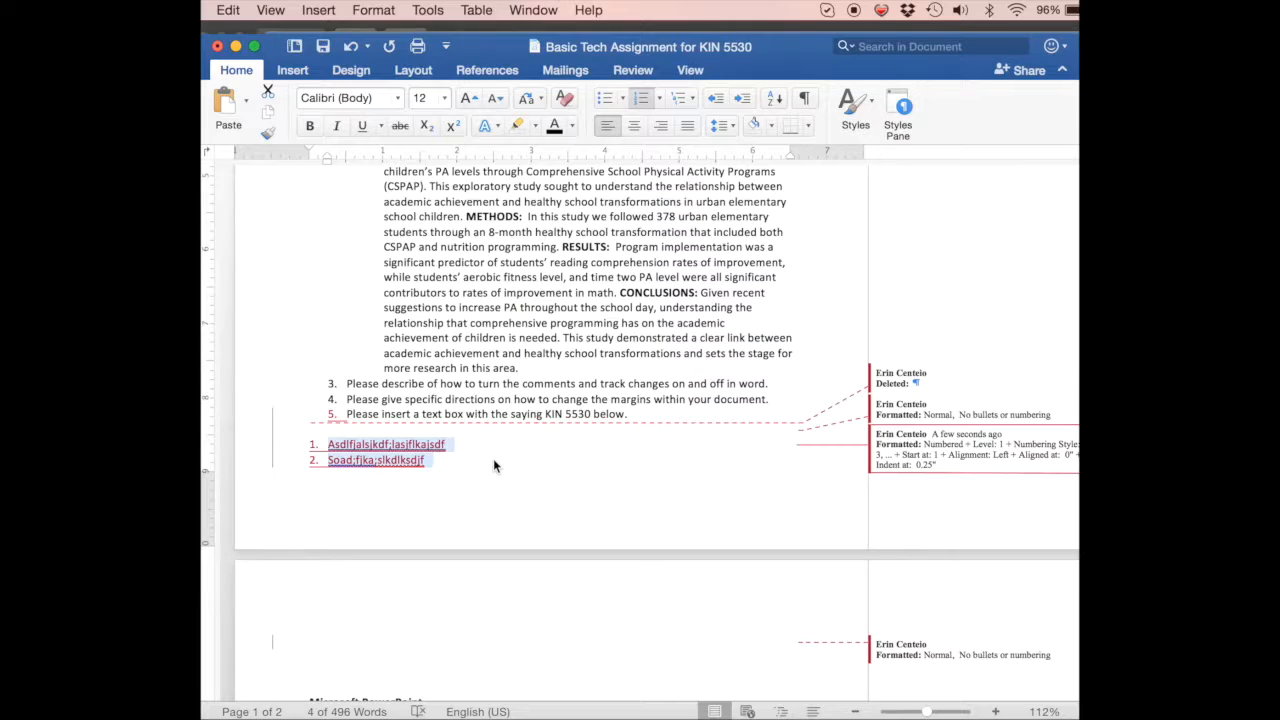
Apply 2.0 line spacing to the text from the METHODS part of the abstract through the two numbered sample lines.
click(441, 467)
drag(440, 462, 396, 216)
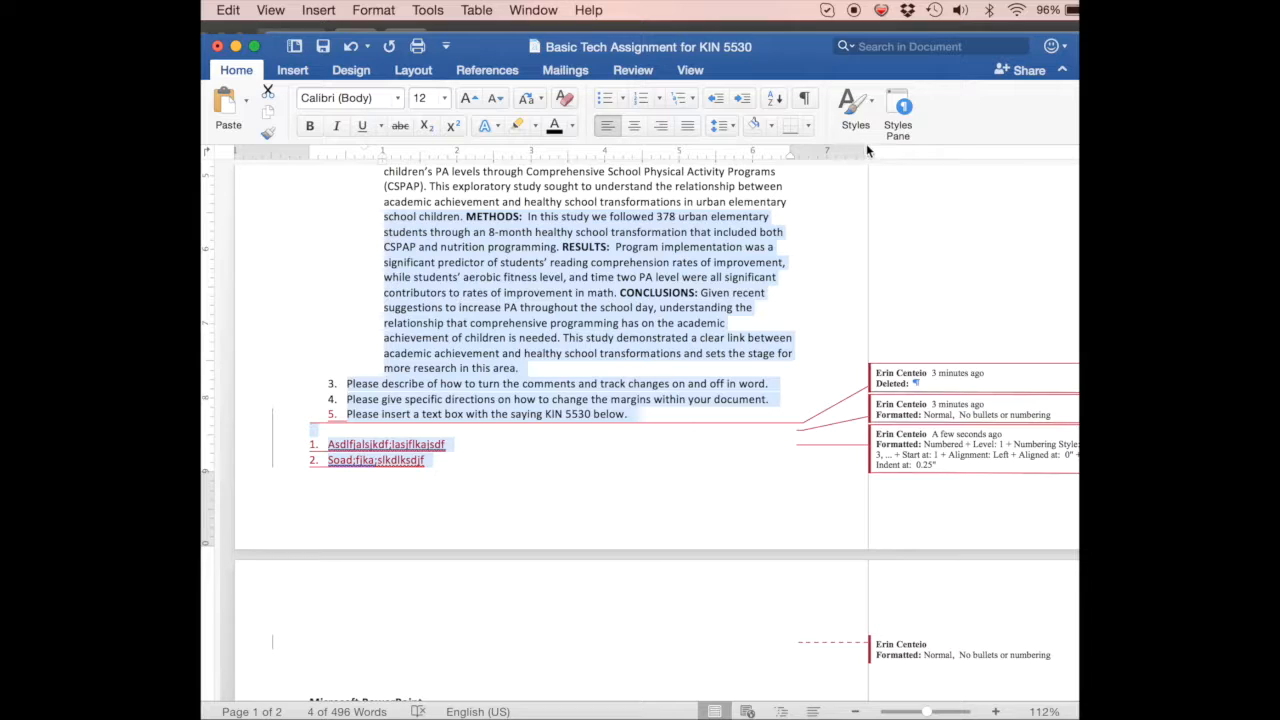
click(721, 125)
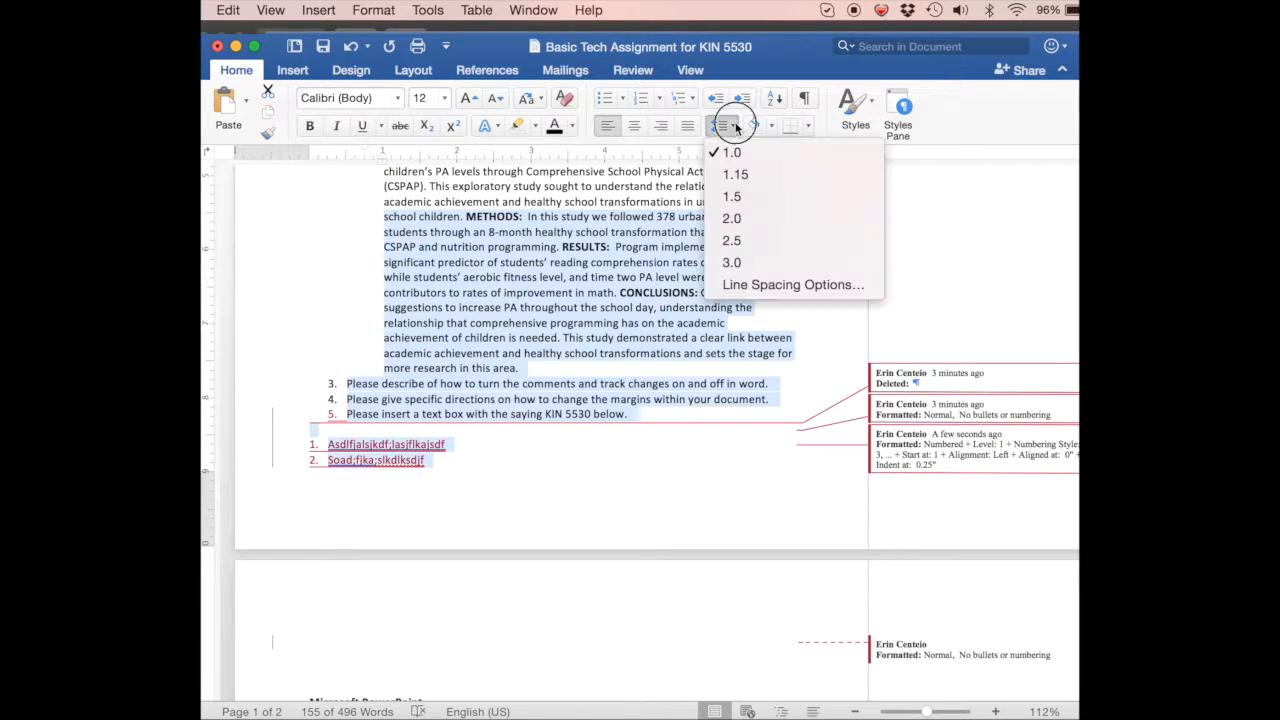
click(737, 227)
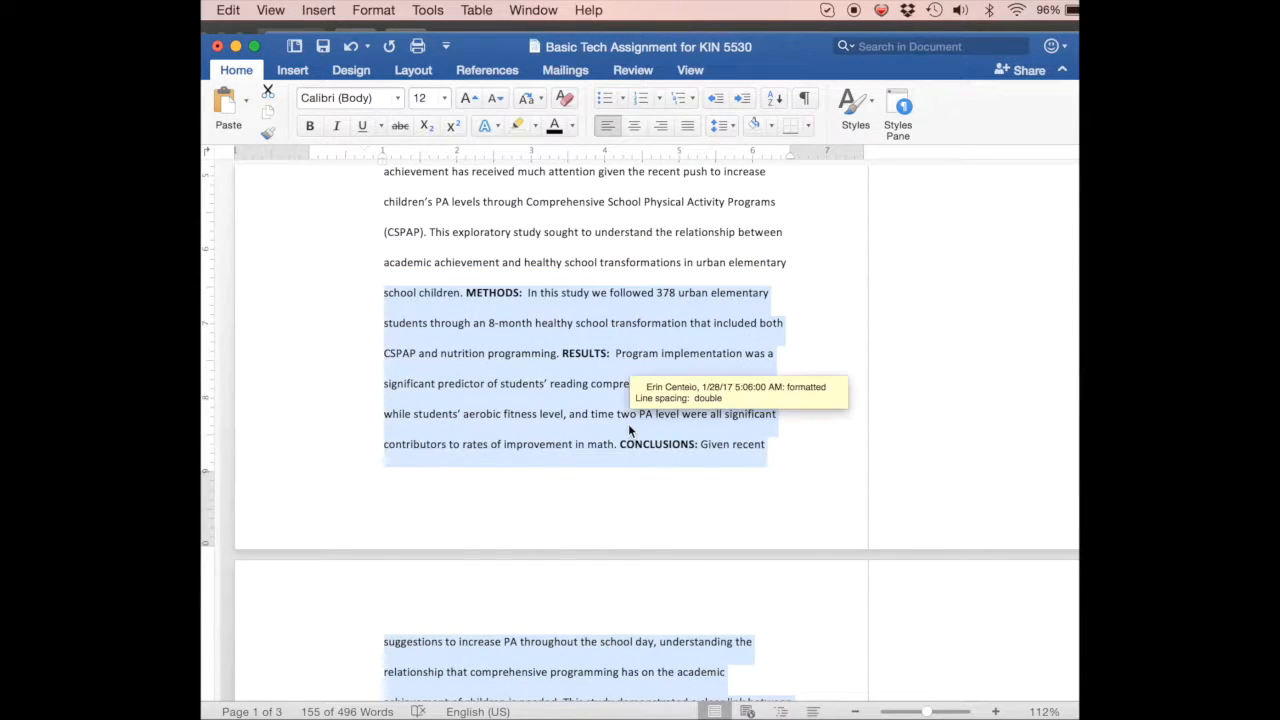
click(634, 349)
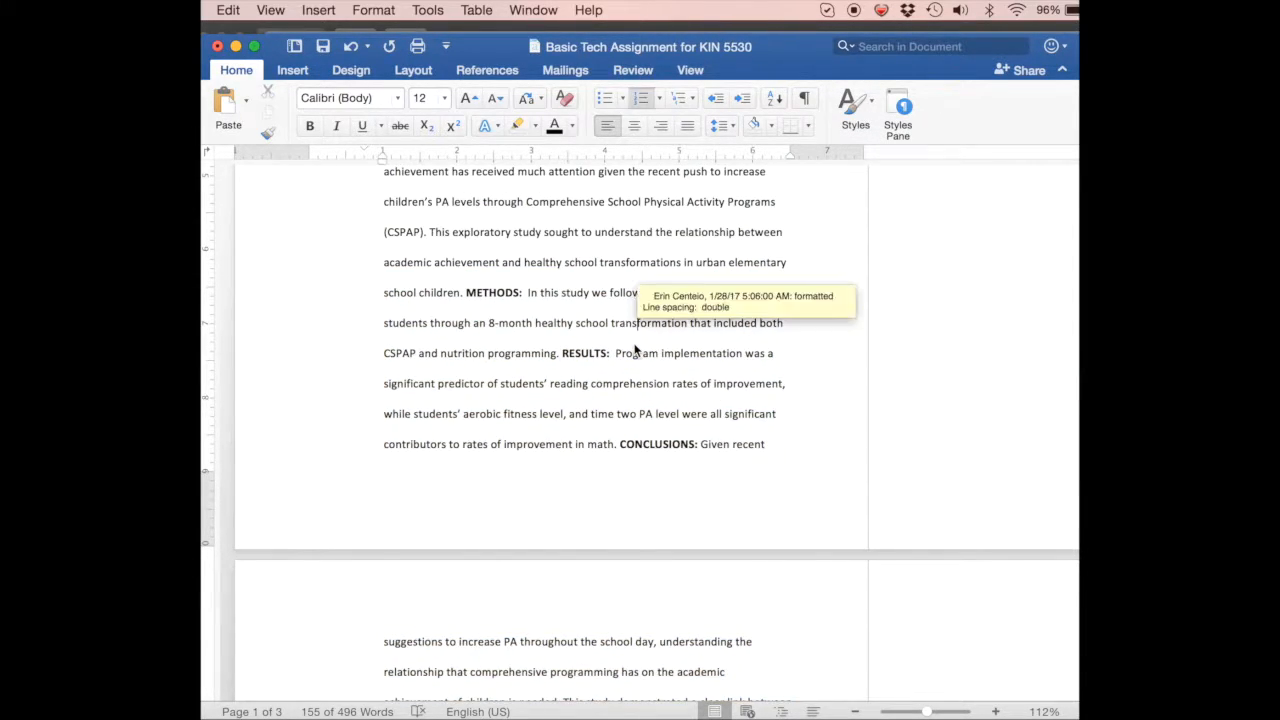
Set paragraph spacing to 12 pt before and 18 pt after for the abstract through the two numbered sample lines.
scroll(638, 350, down, 3)
scroll(639, 350, down, 3)
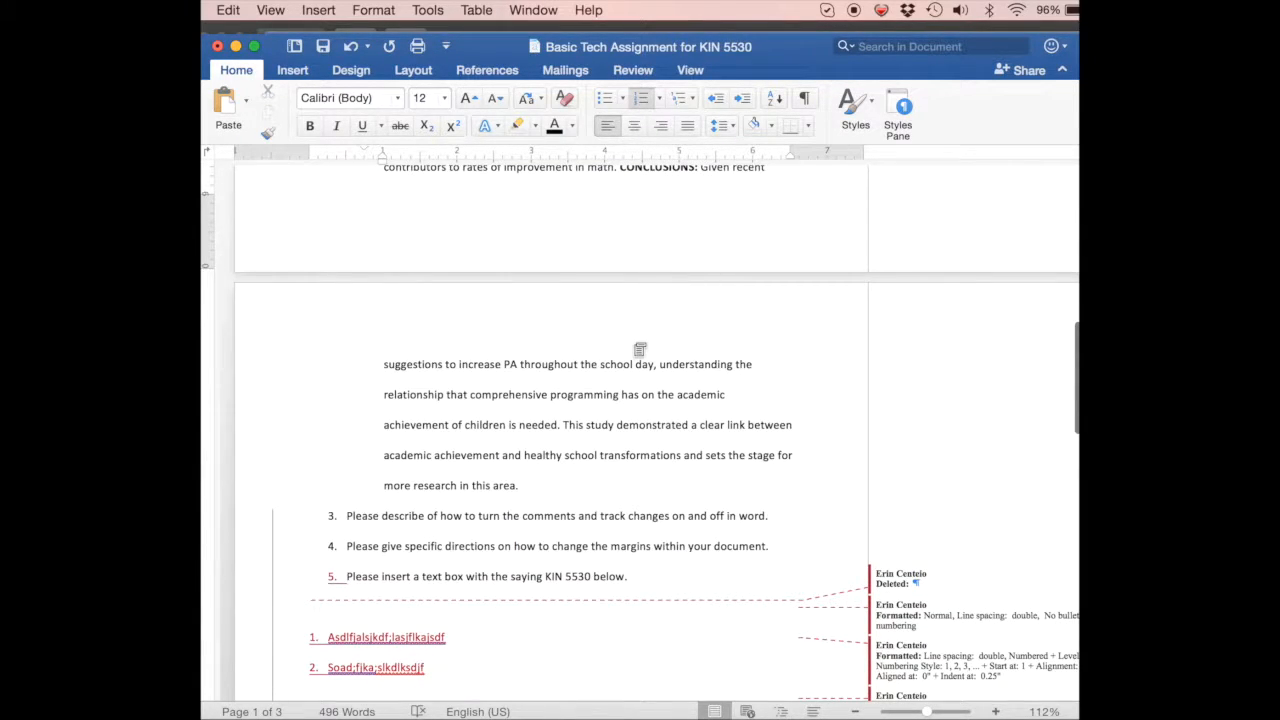
drag(437, 667, 371, 130)
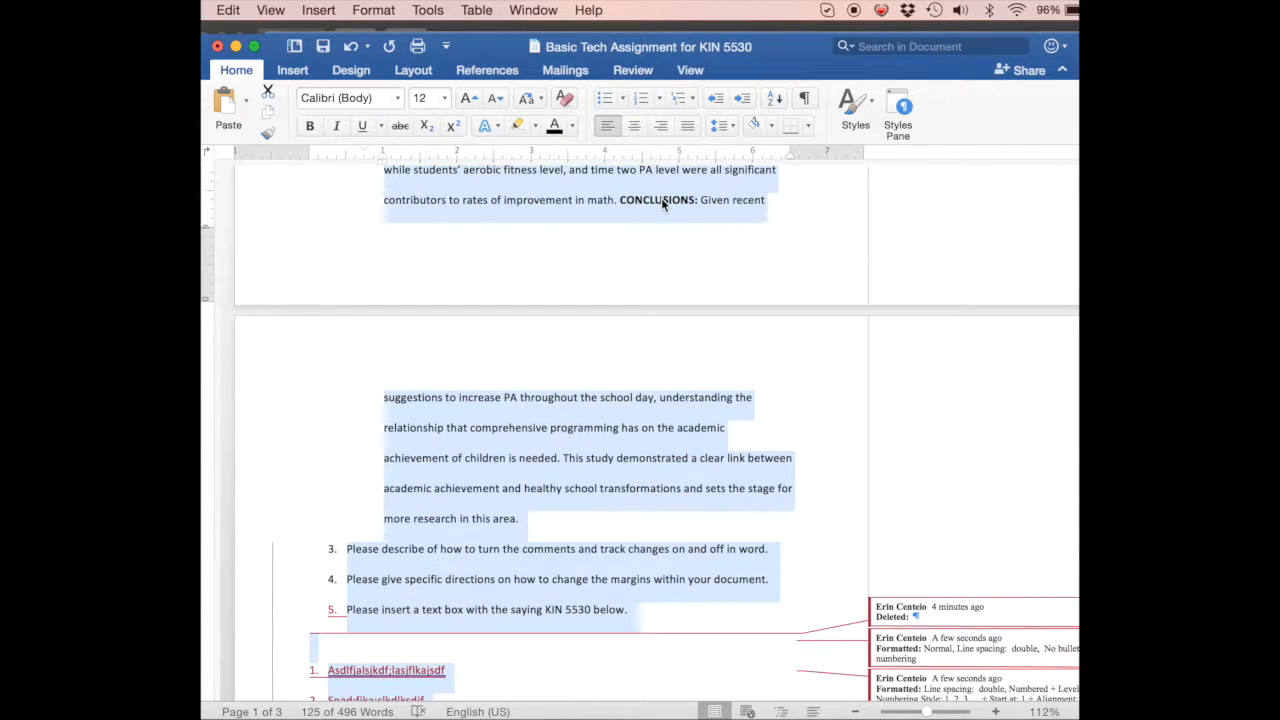
click(726, 130)
click(749, 298)
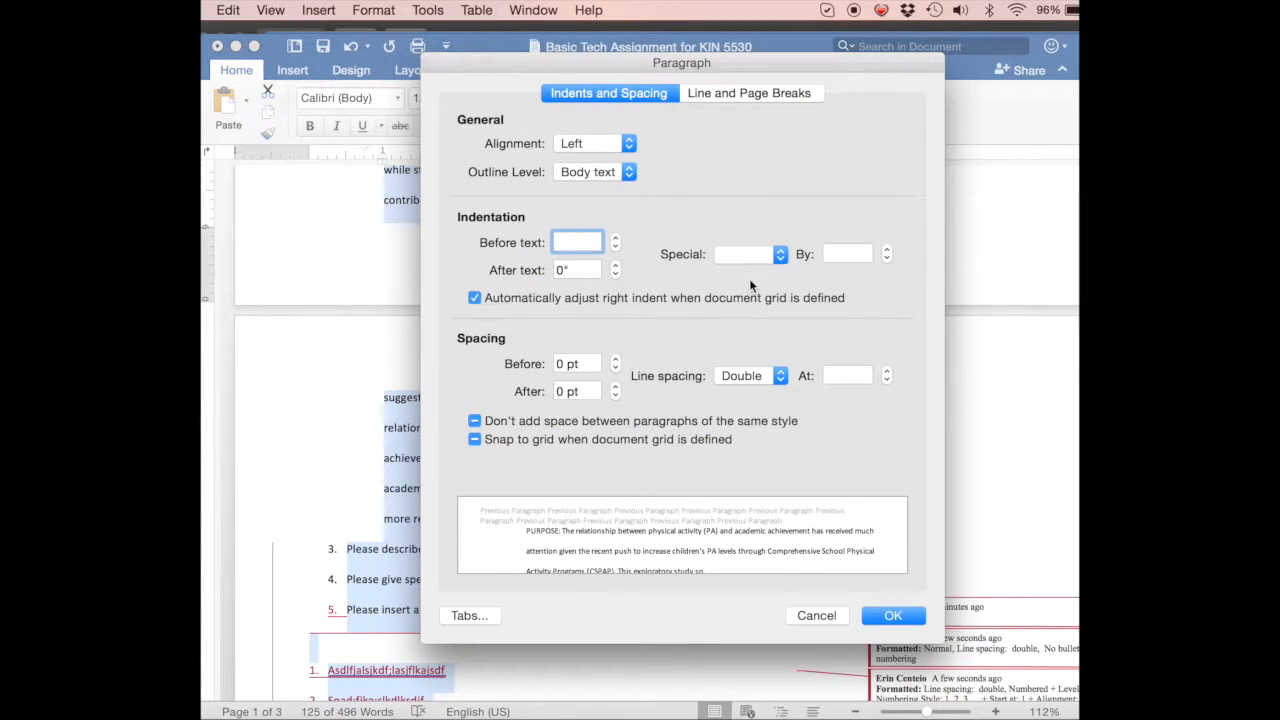
click(615, 357)
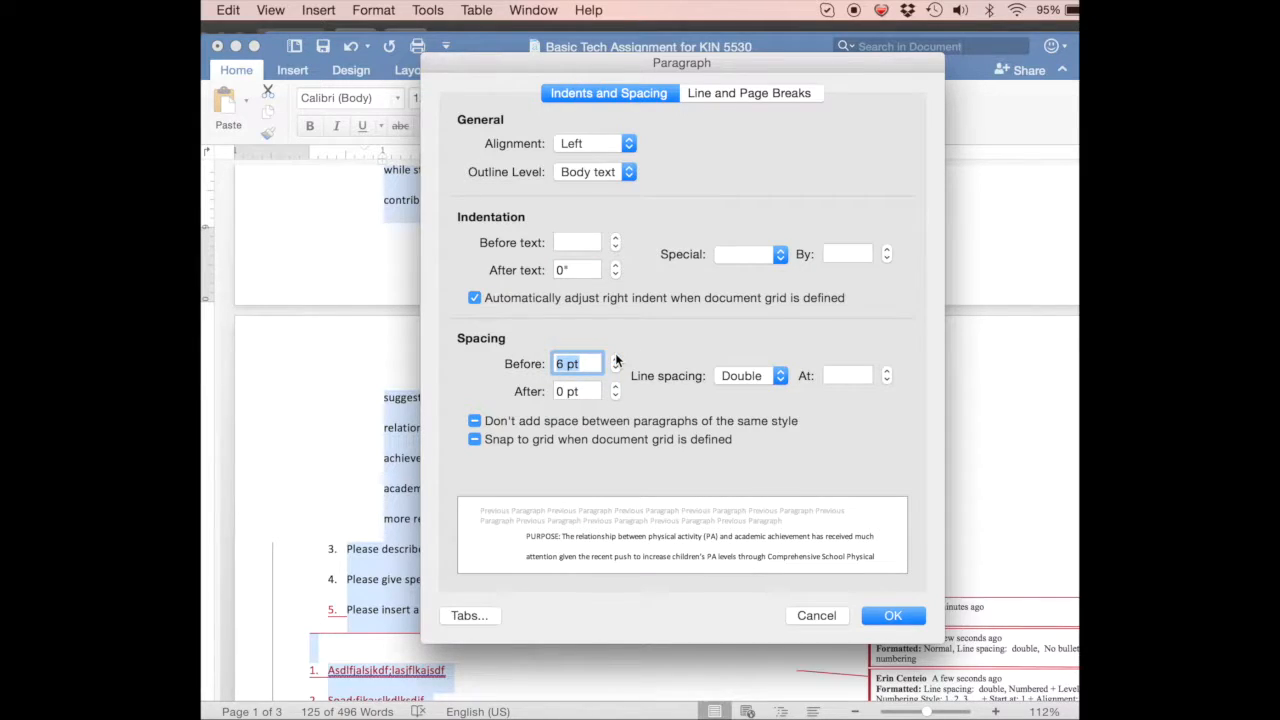
click(615, 386)
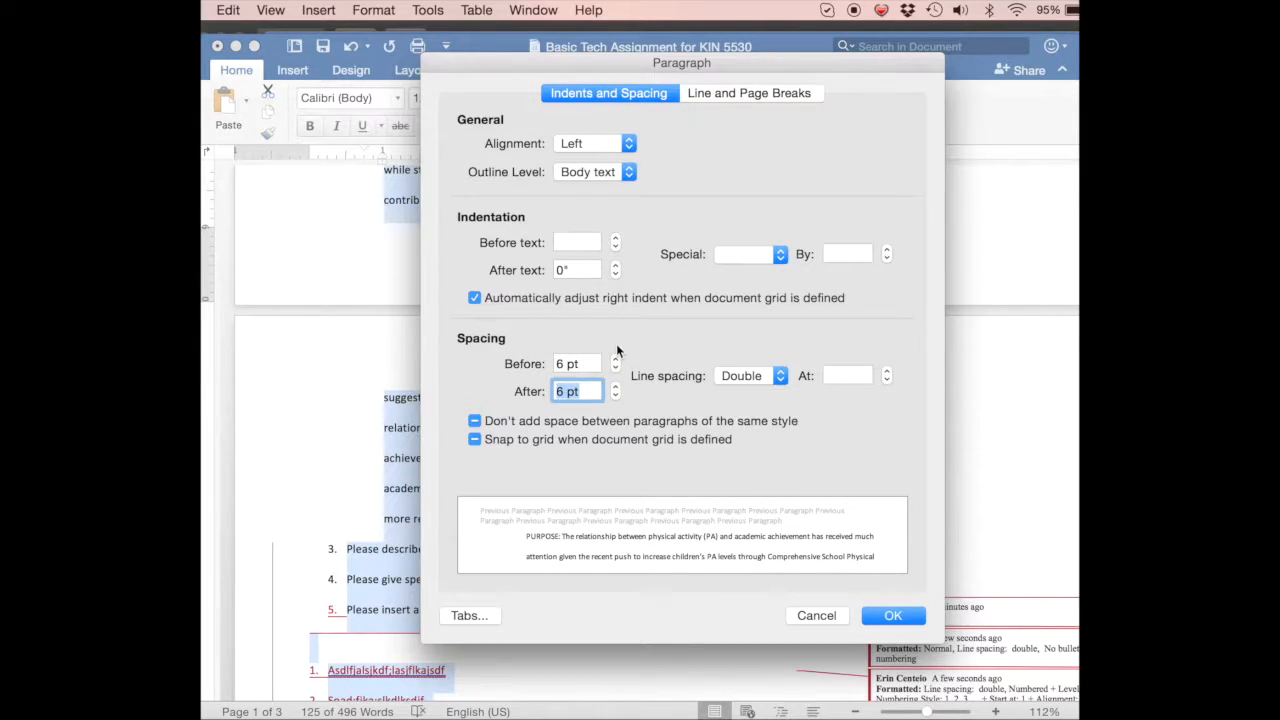
click(615, 358)
click(615, 386)
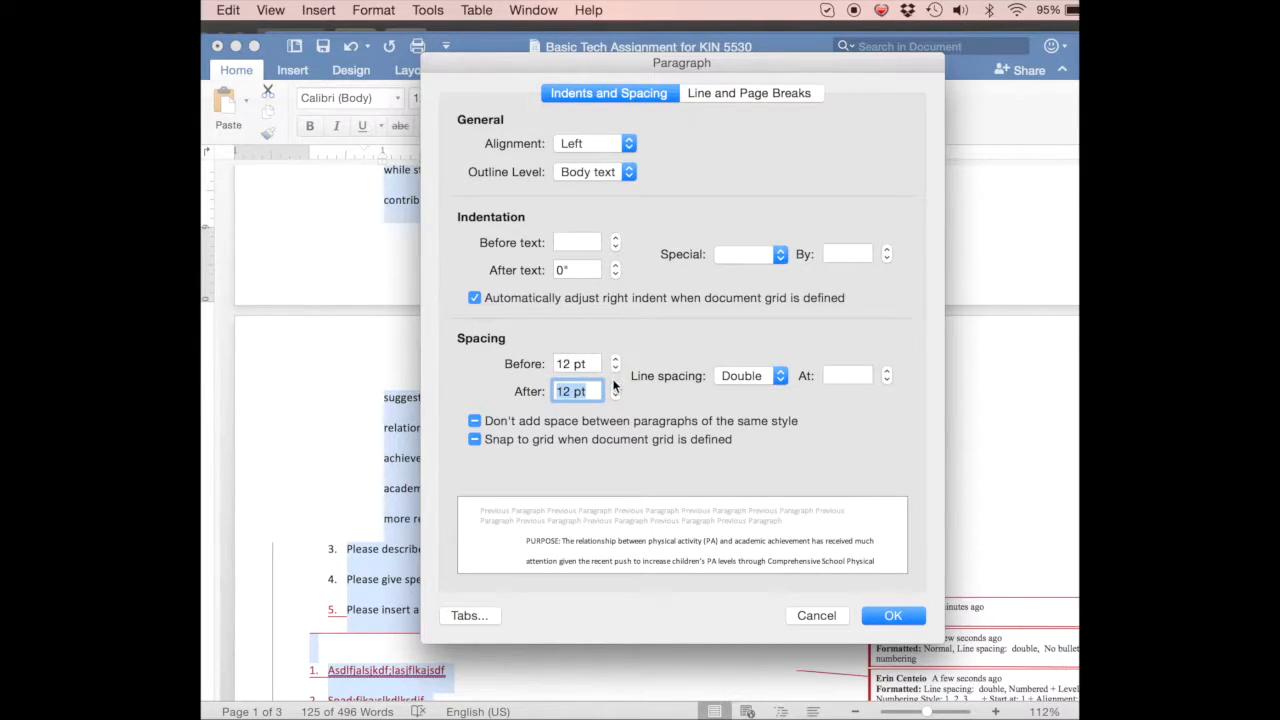
click(884, 615)
Set the spacing before and after to 0 pt for the text from the PURPOSE paragraph through the two sample lines.
scroll(591, 506, down, 3)
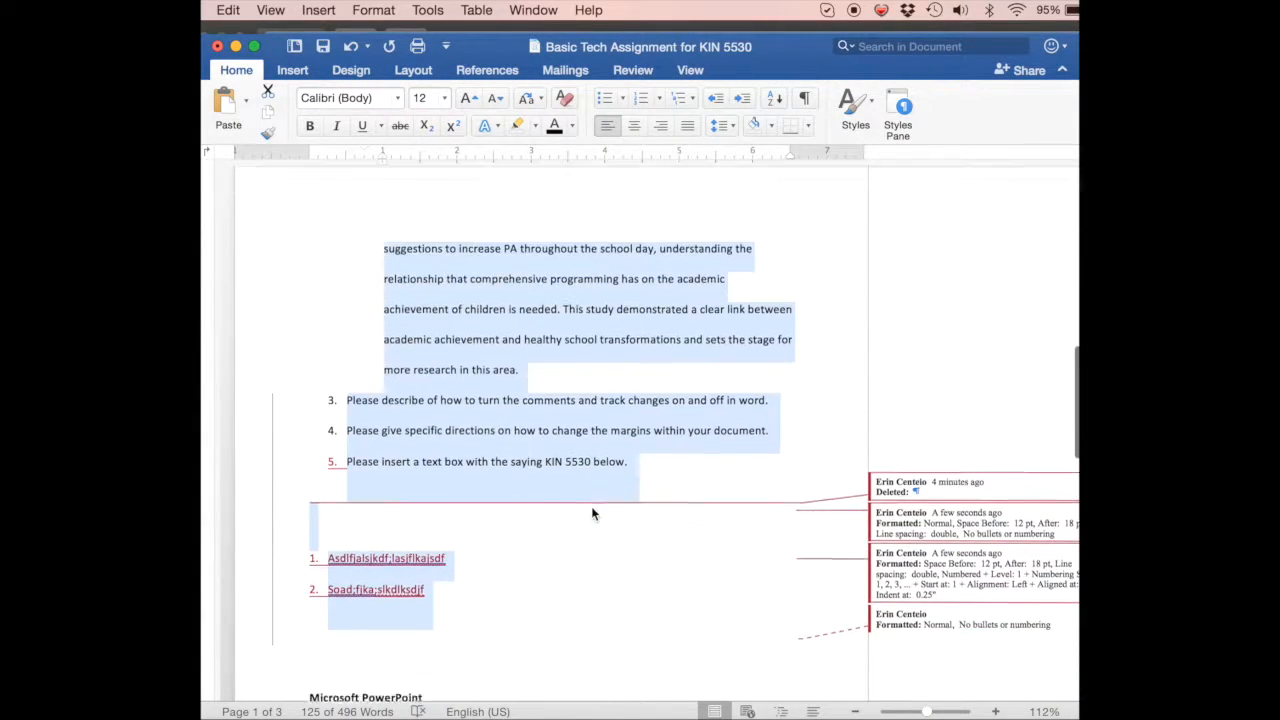
scroll(591, 506, up, 5)
scroll(591, 506, up, 5)
scroll(591, 506, down, 8)
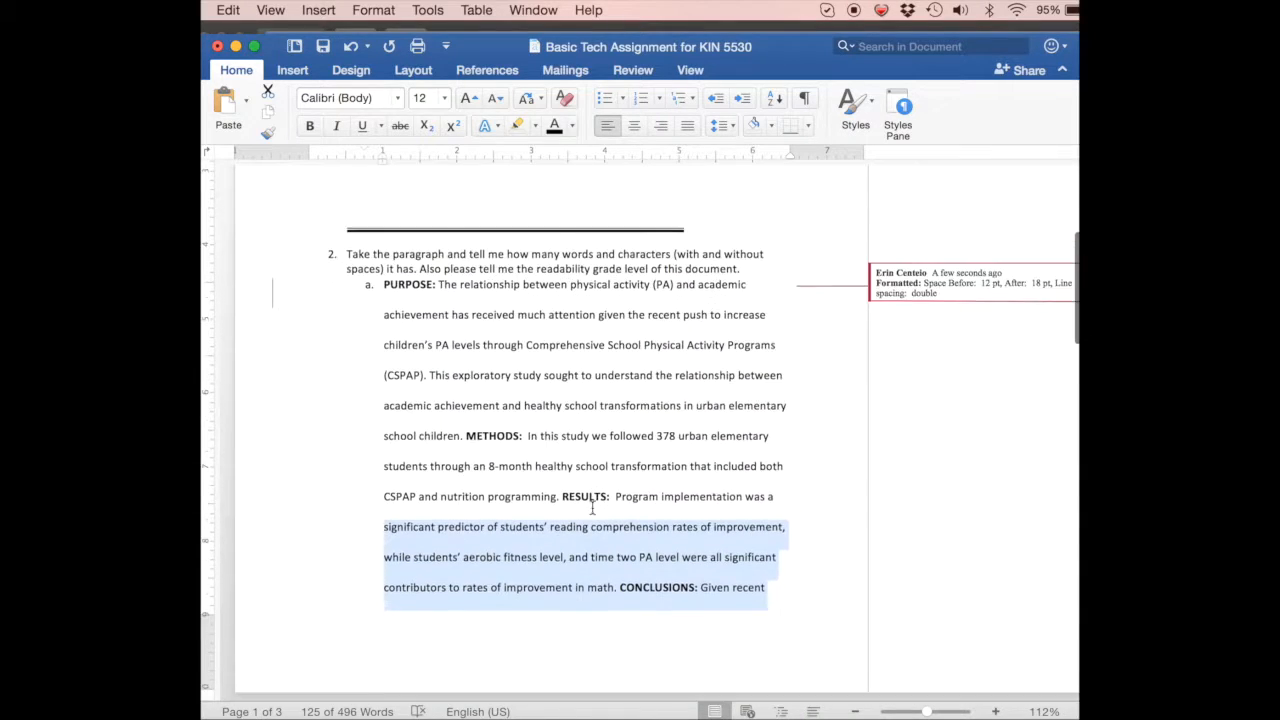
scroll(591, 508, down, 2)
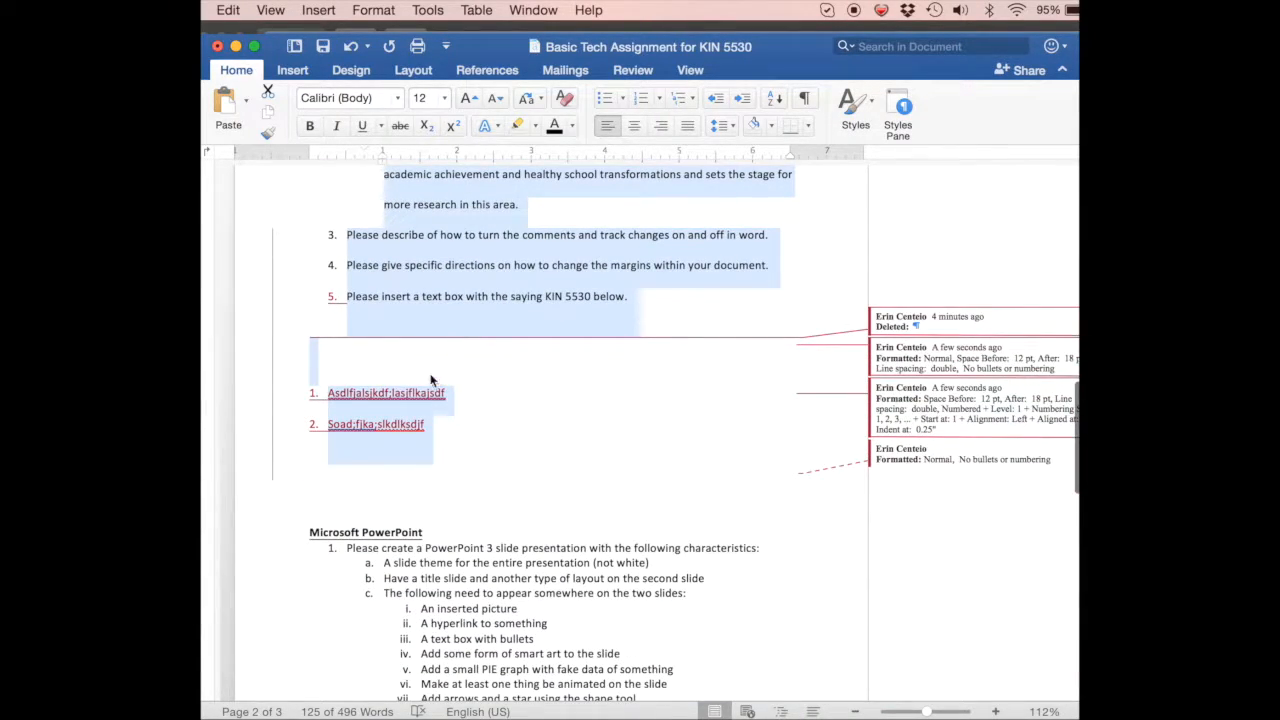
click(514, 457)
drag(452, 441, 381, 438)
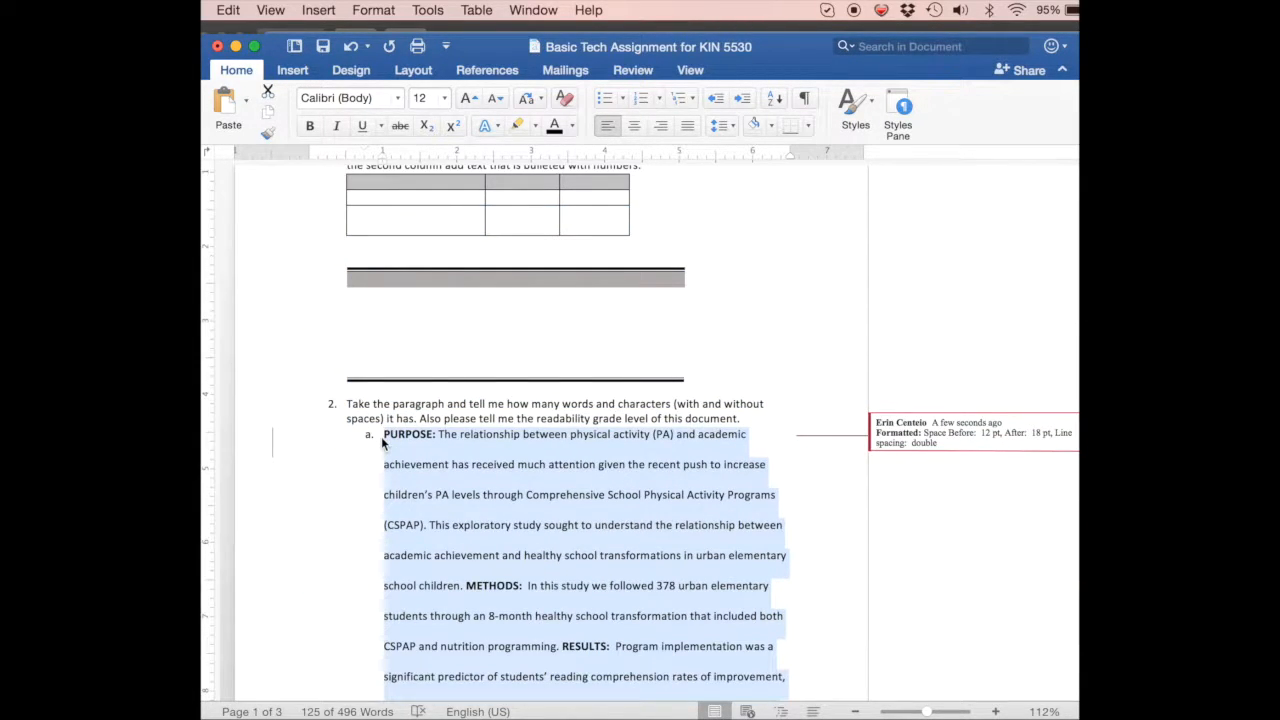
scroll(528, 447, down, 2)
scroll(528, 447, down, 10)
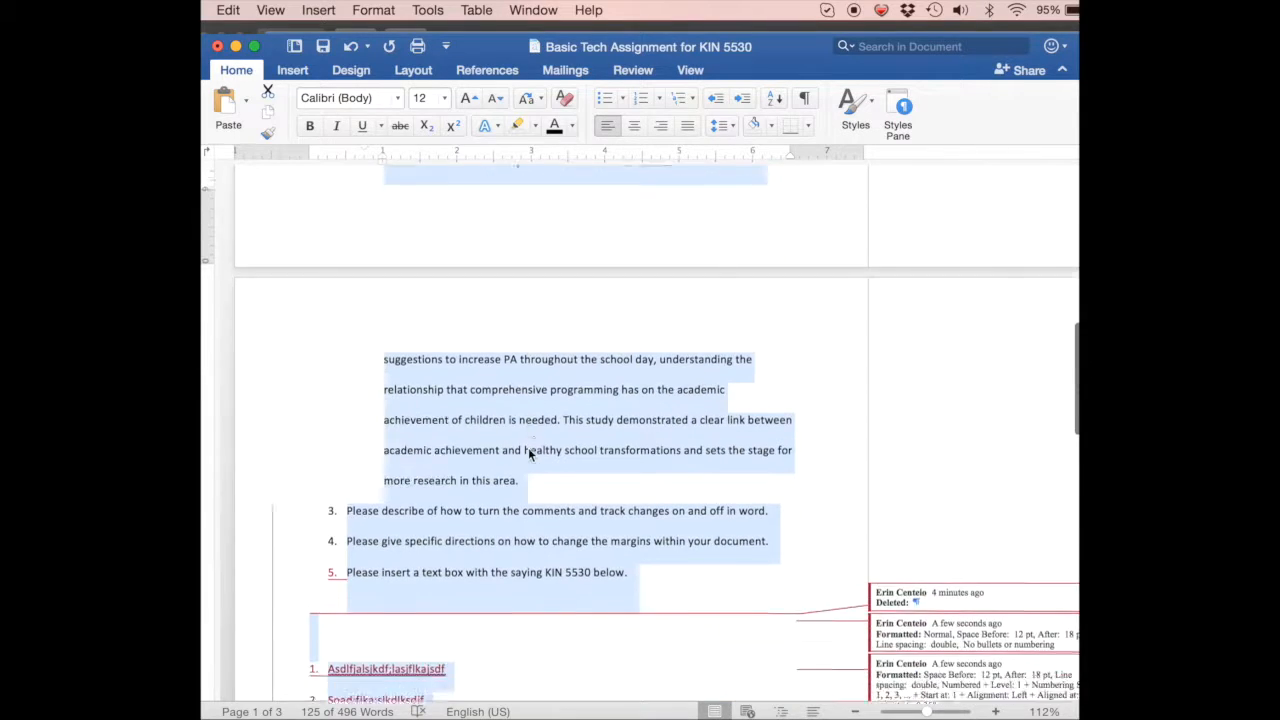
click(728, 129)
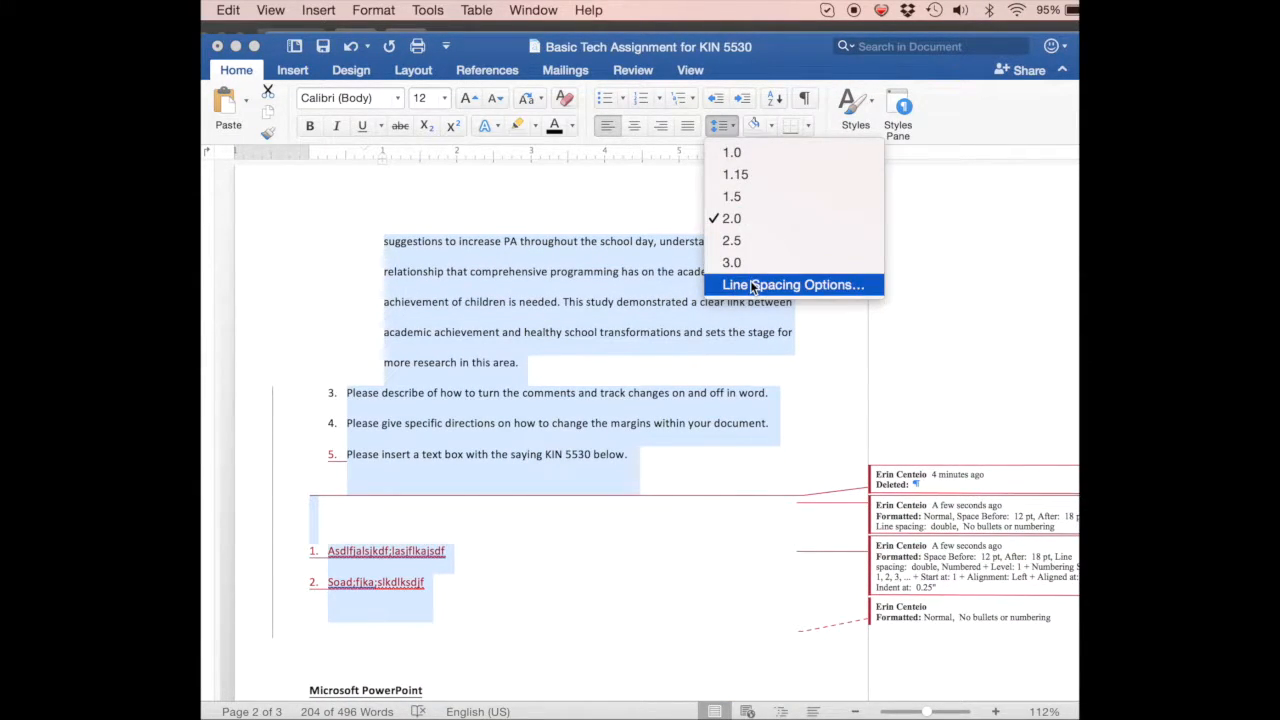
click(753, 287)
click(615, 395)
click(615, 395)
click(617, 367)
click(617, 367)
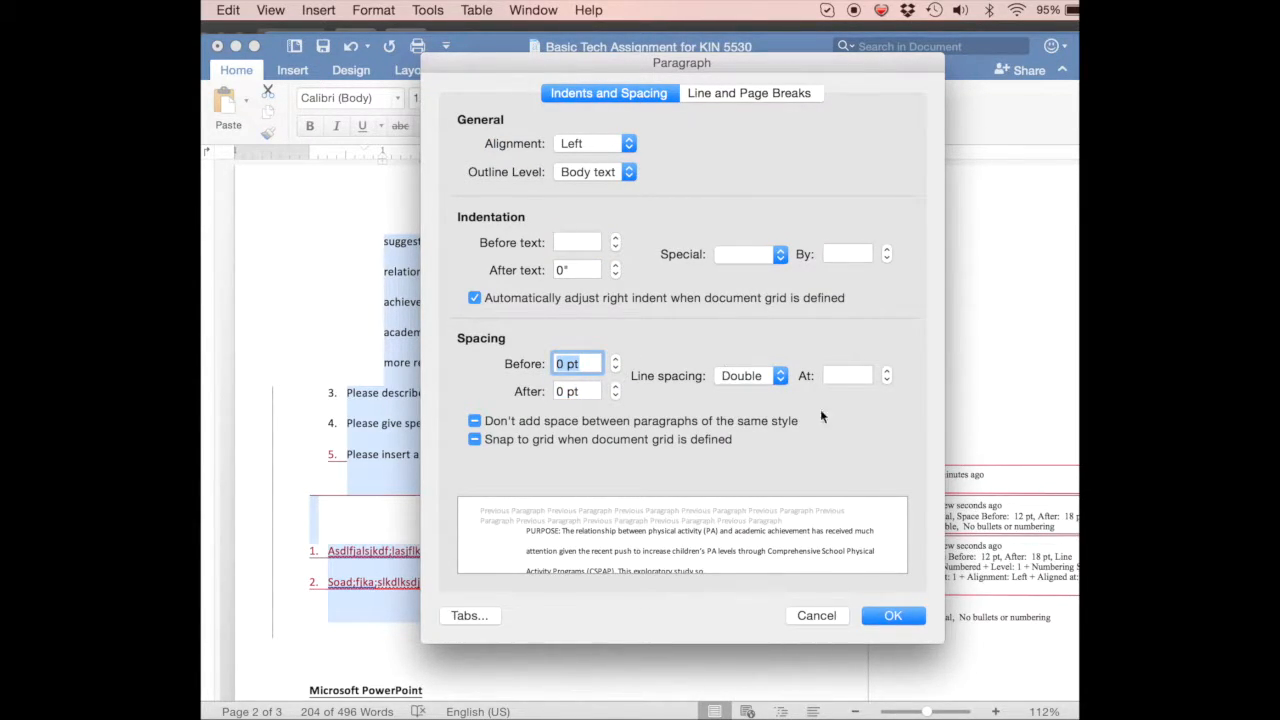
click(900, 616)
Try to delete the empty line between item 5 and the first sample line.
click(377, 497)
key(BackSpace)
key(ctrl+z)
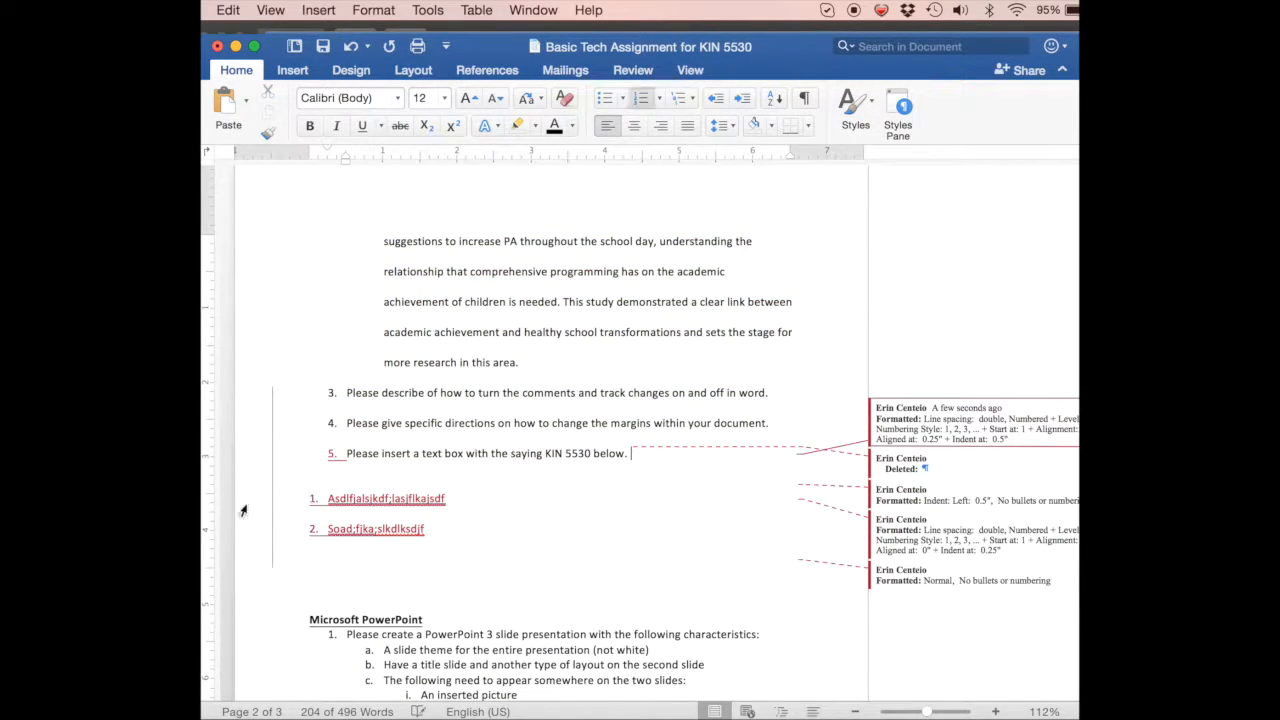
Apply 2.0 line spacing from item 3 through the first sample line and delete the empty line below item 5.
drag(476, 504, 346, 393)
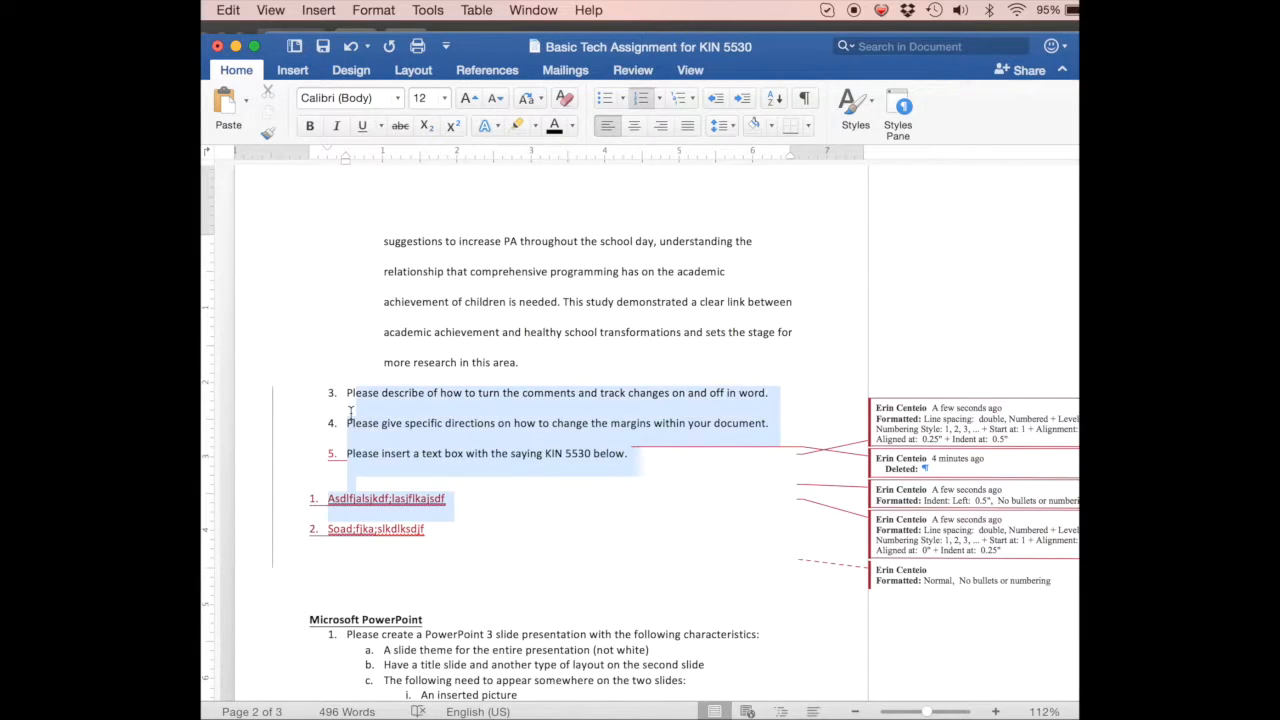
click(722, 125)
click(732, 220)
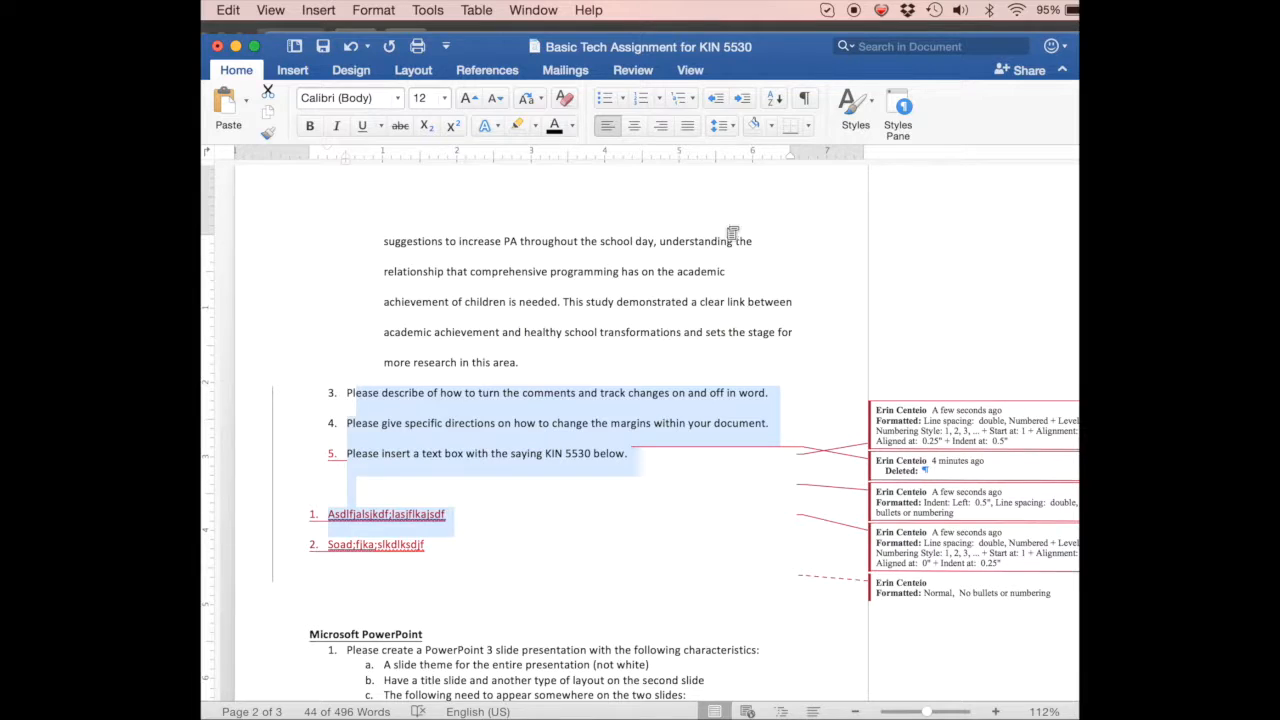
click(384, 496)
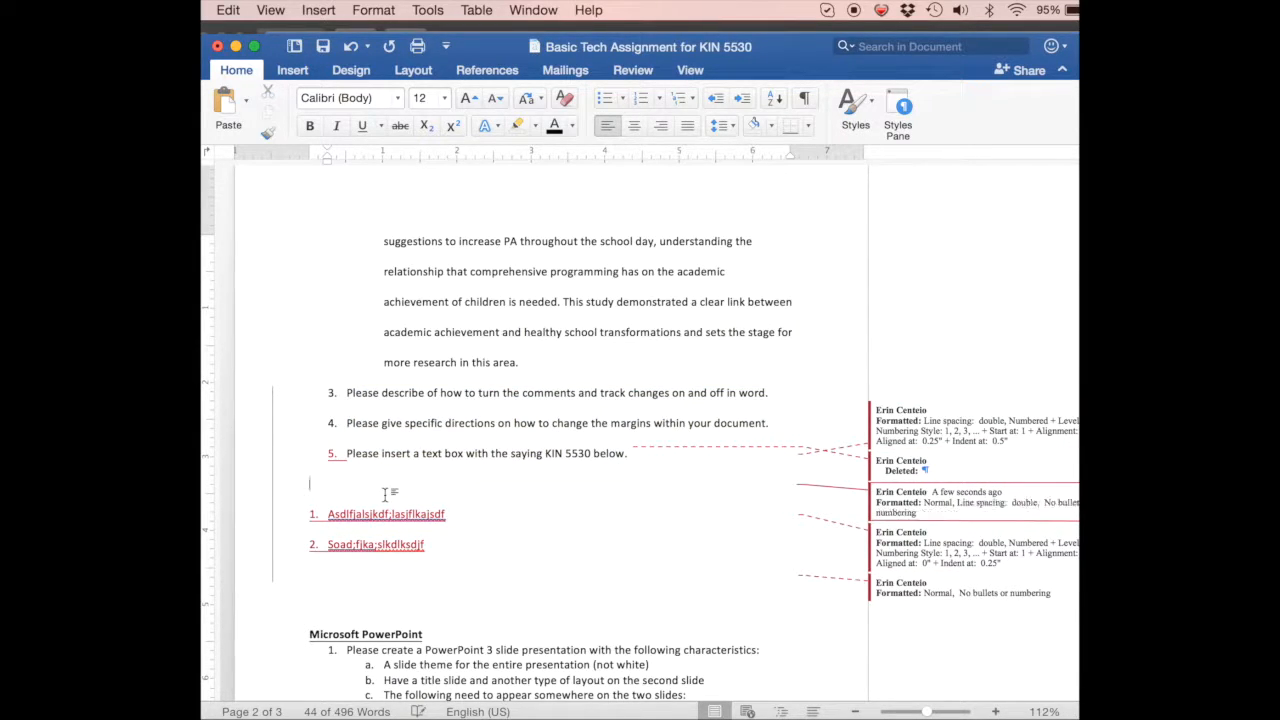
key(BackSpace)
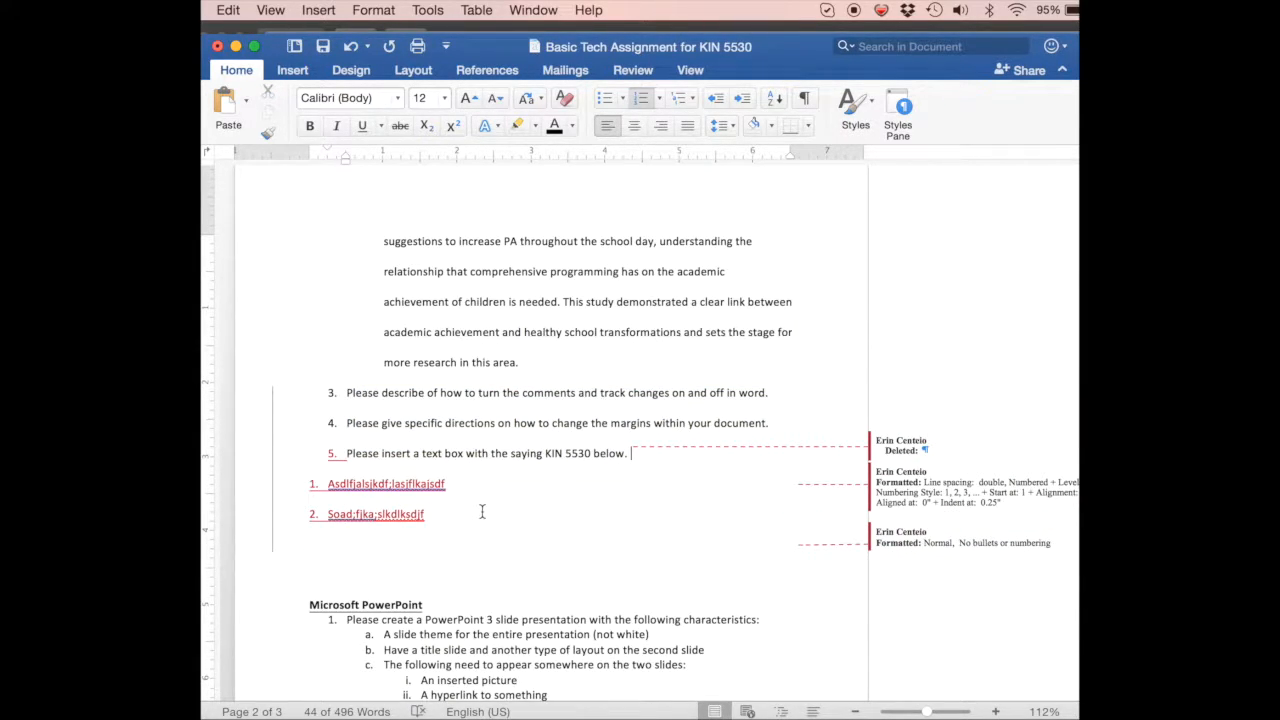
Add a 2 directly after the text of the second numbered sample line.
scroll(482, 512, down, 5)
scroll(480, 514, up, 5)
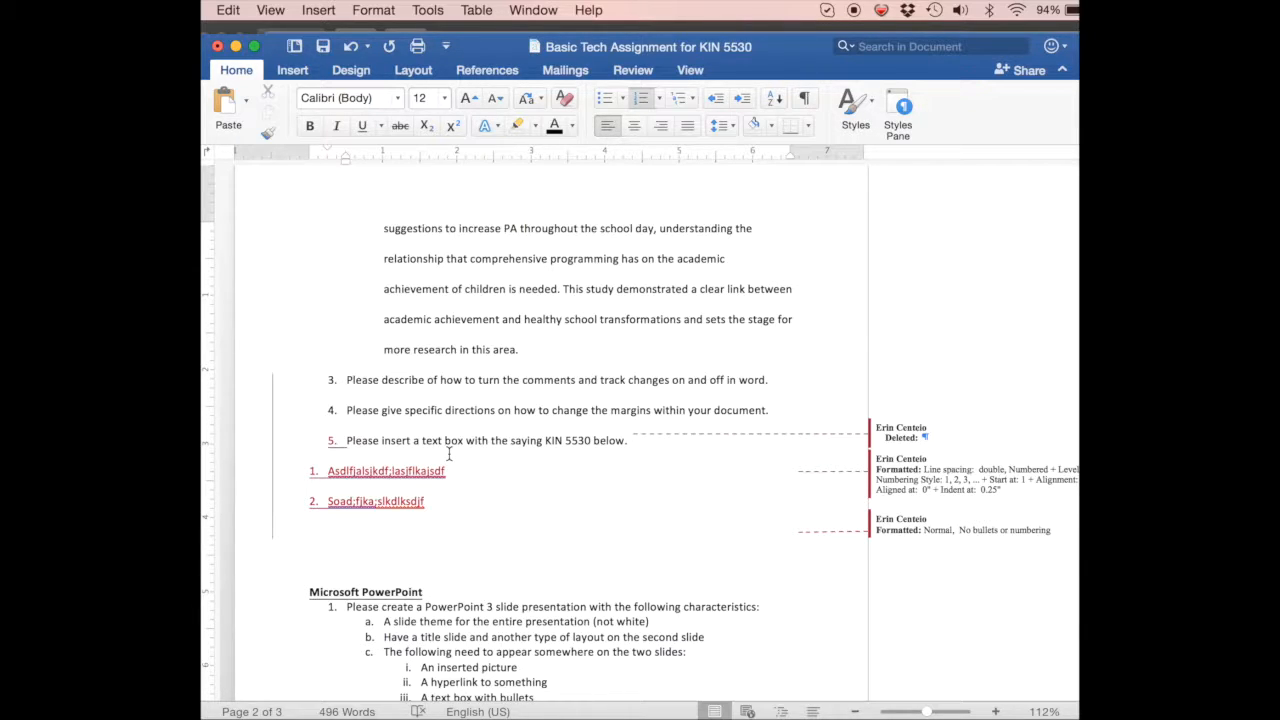
click(629, 440)
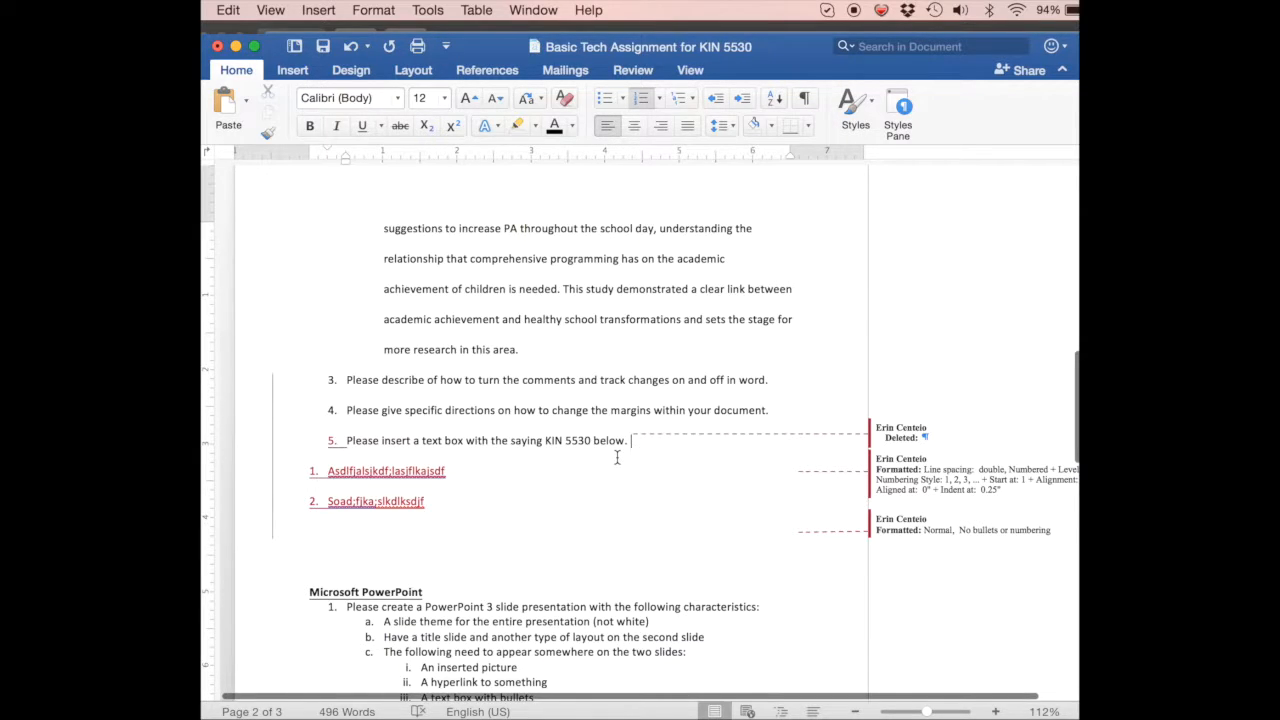
click(495, 496)
text(2)
Format the 2 ending the second sample line as superscript, switch it to subscript, and return it to normal text.
click(425, 501)
drag(425, 501, 425, 502)
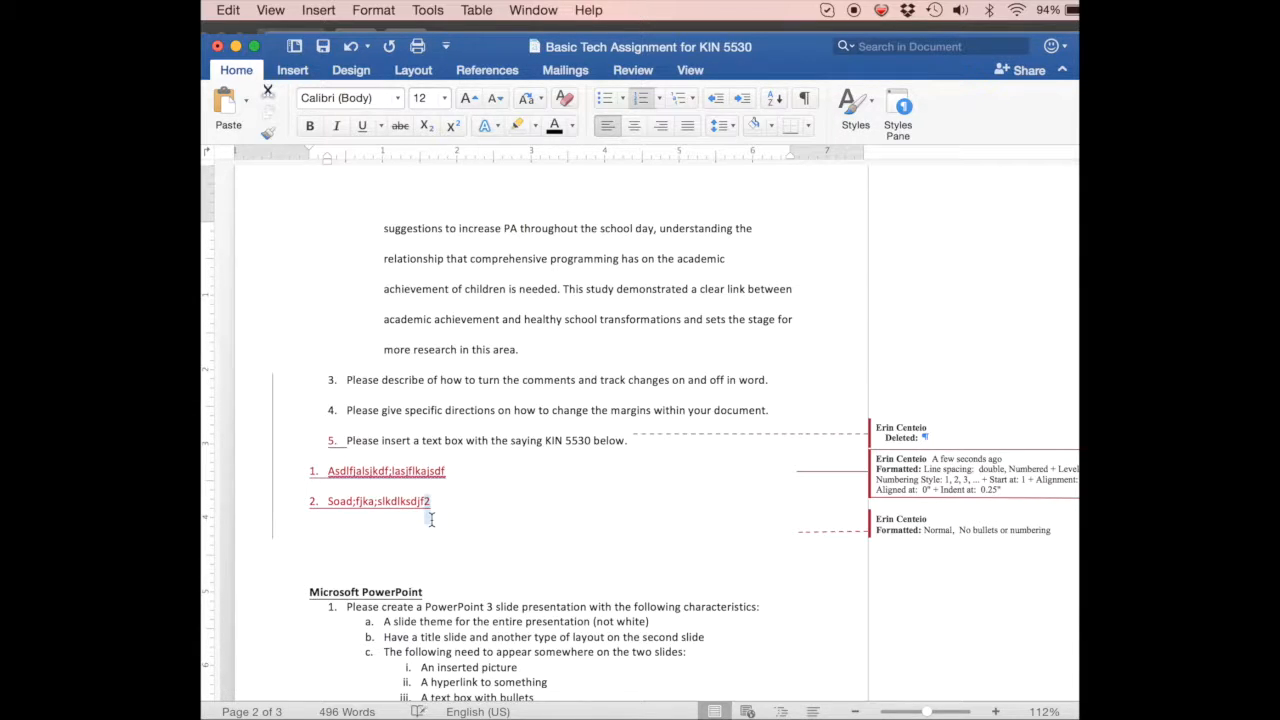
click(455, 126)
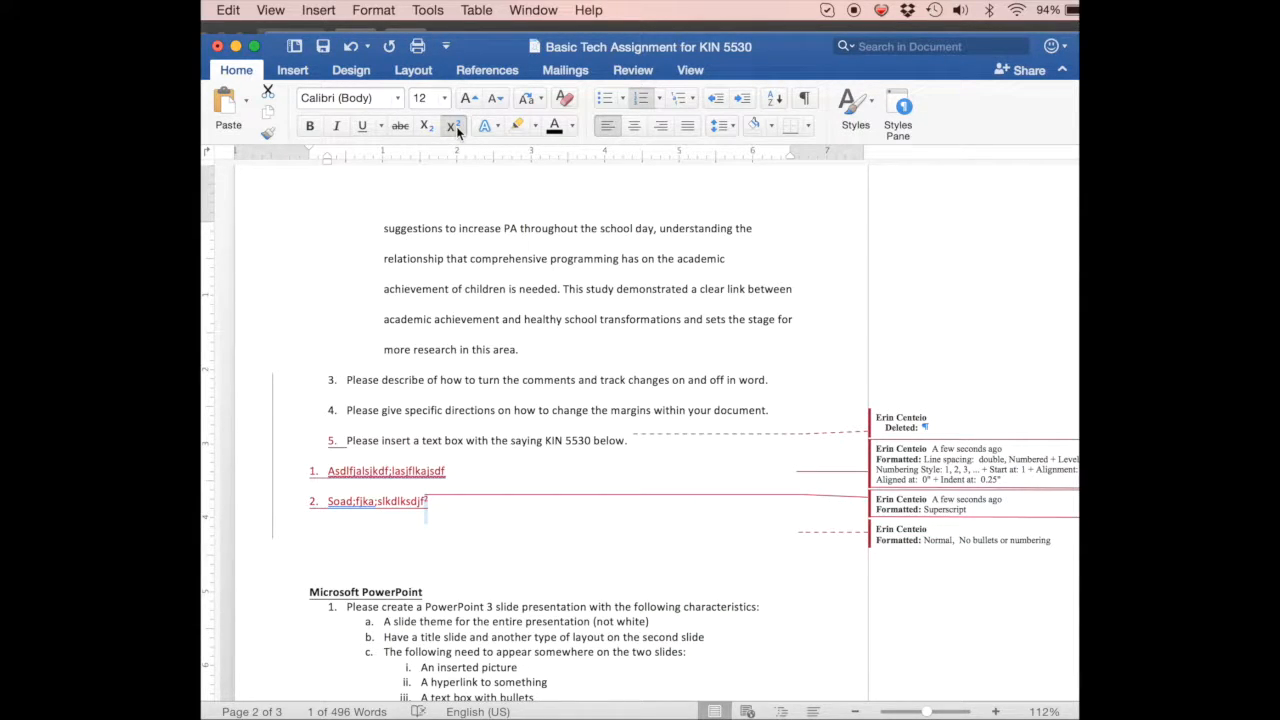
click(425, 125)
click(430, 130)
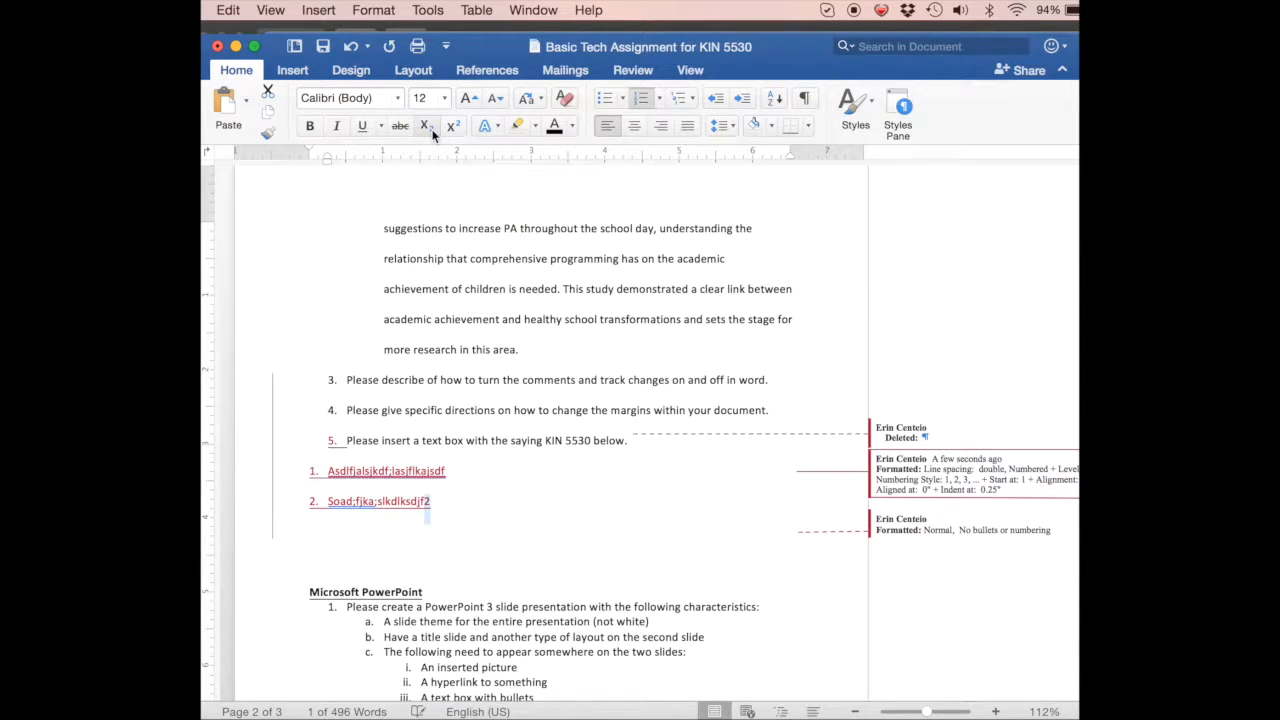
Insert the Δ character from the Symbol font at the end of the second numbered sample line.
click(458, 503)
click(320, 10)
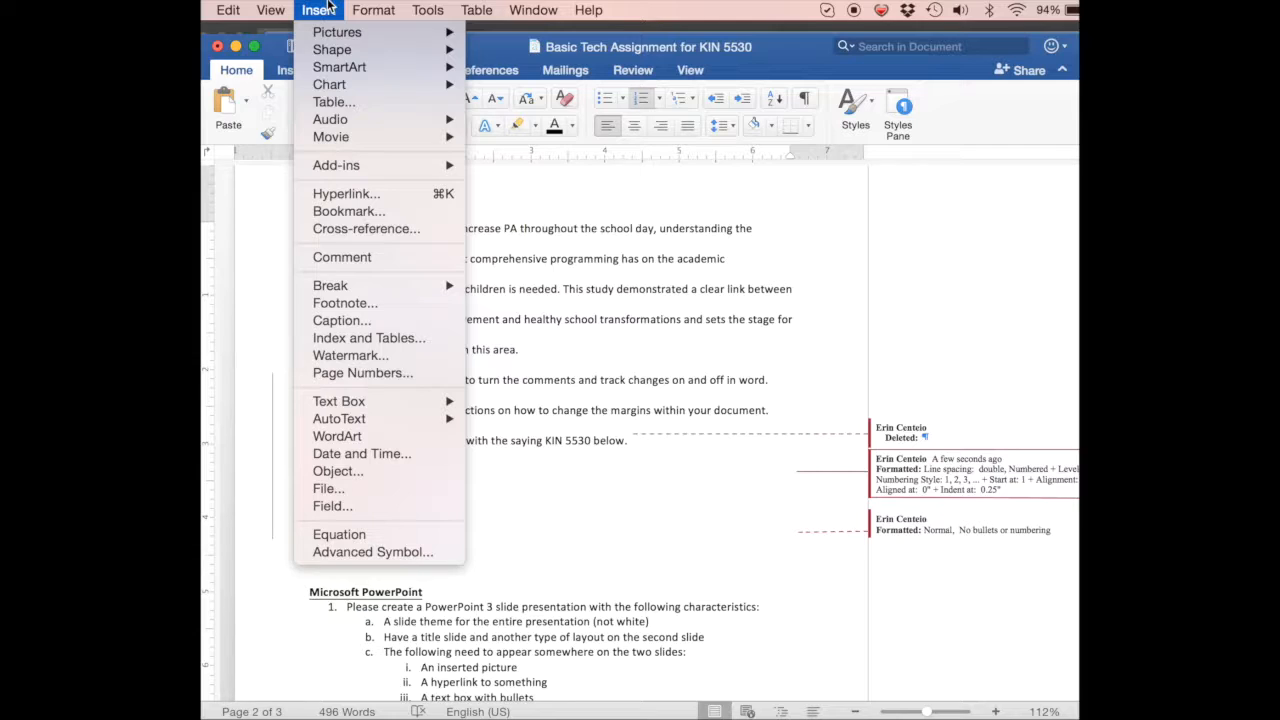
click(371, 552)
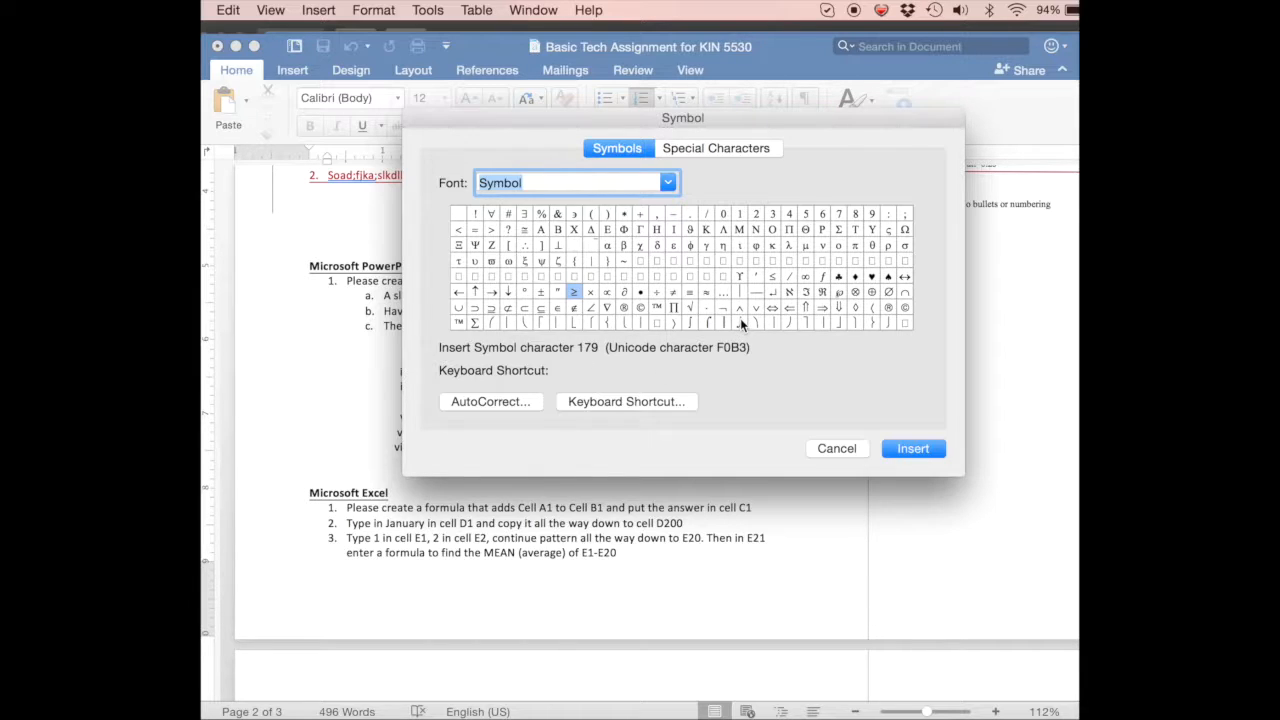
click(590, 229)
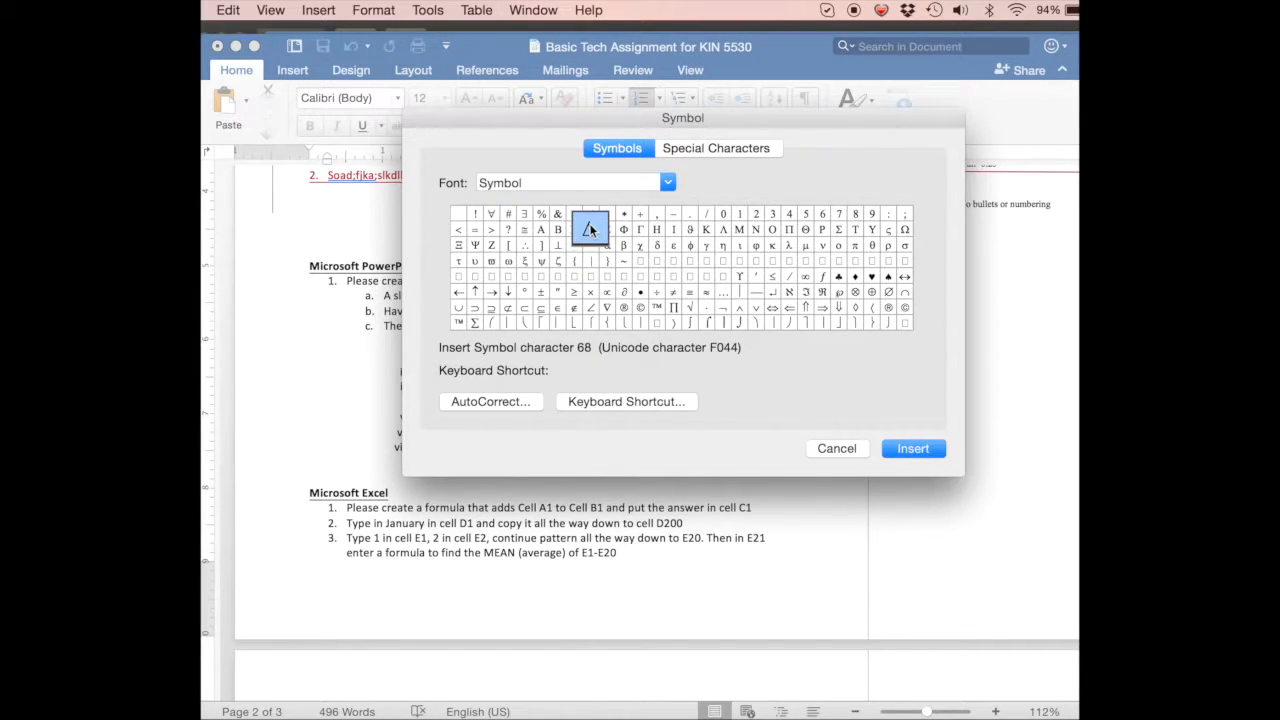
click(923, 455)
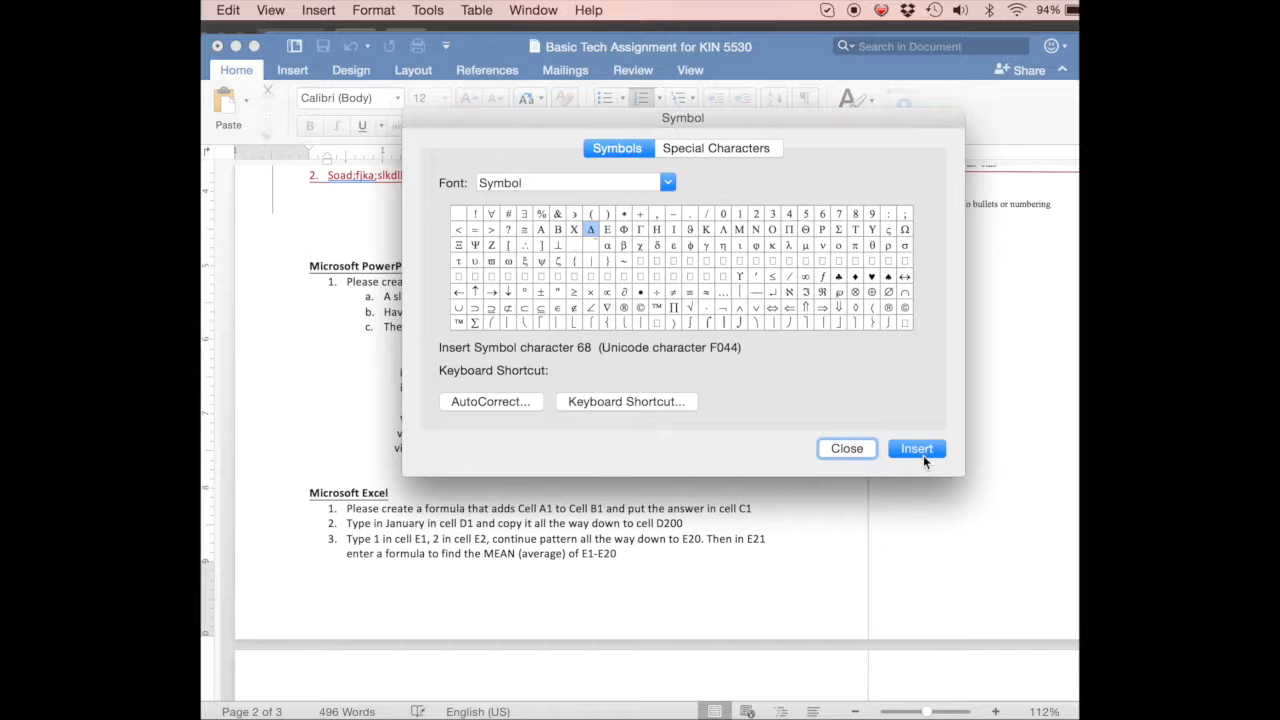
click(846, 449)
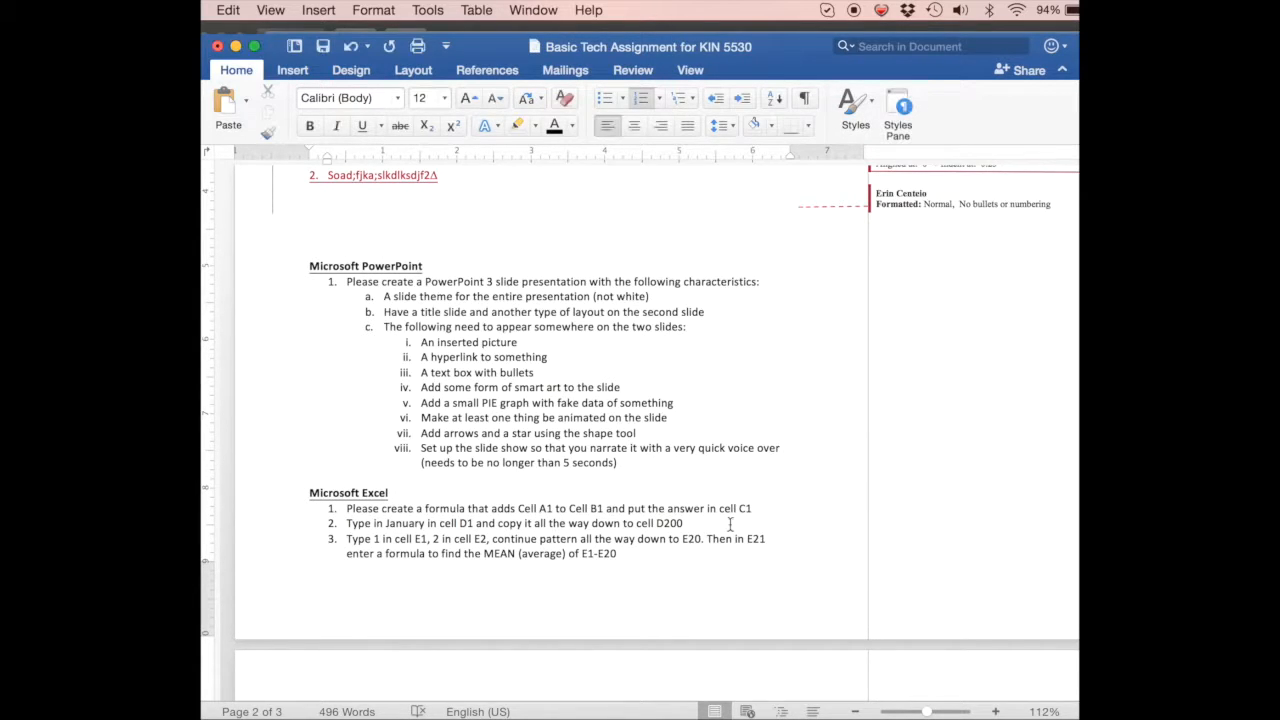
Add a space between the 2 and the Δ symbol in the second sample line.
scroll(730, 524, down, 5)
scroll(730, 524, up, 10)
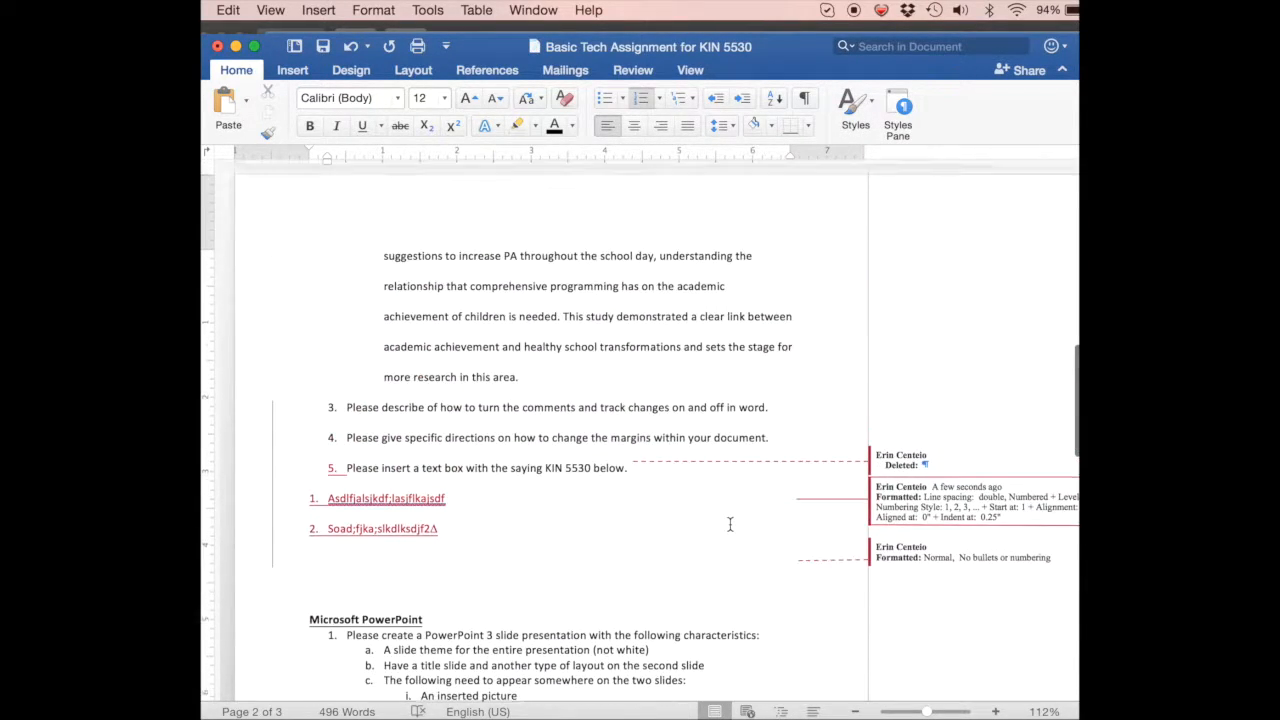
click(433, 538)
text(n)
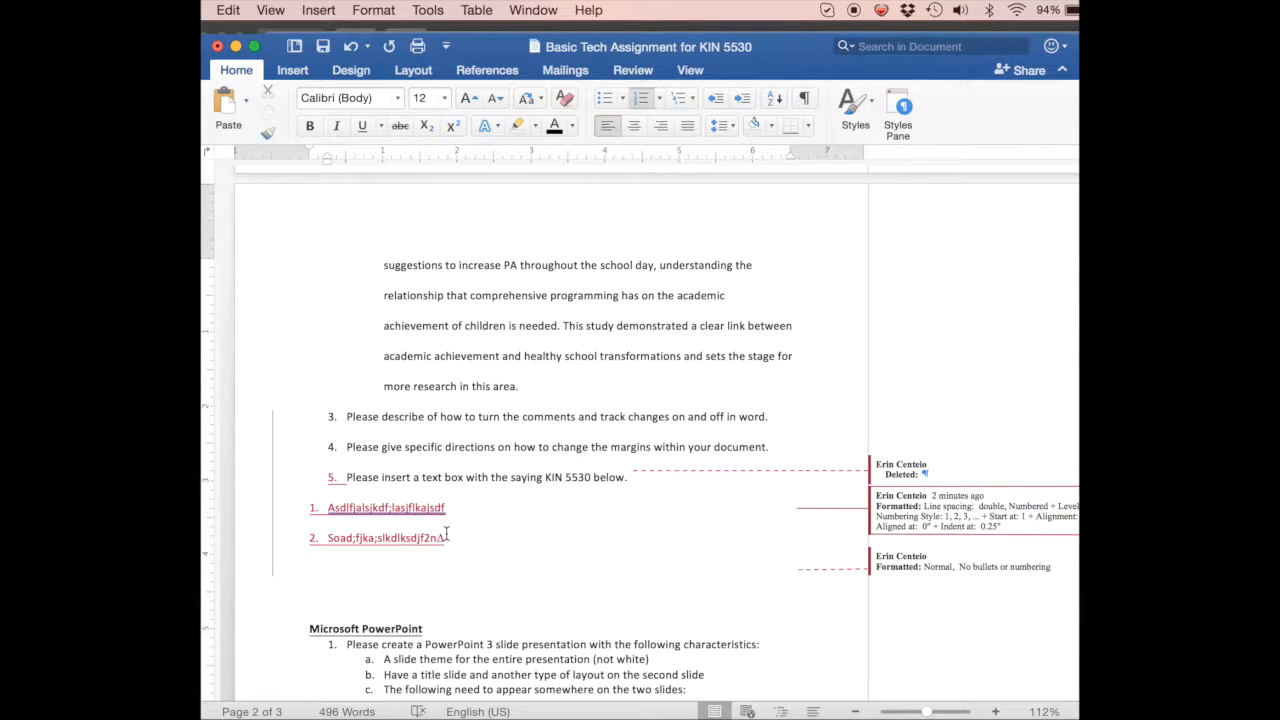
key(BackSpace)
click(293, 72)
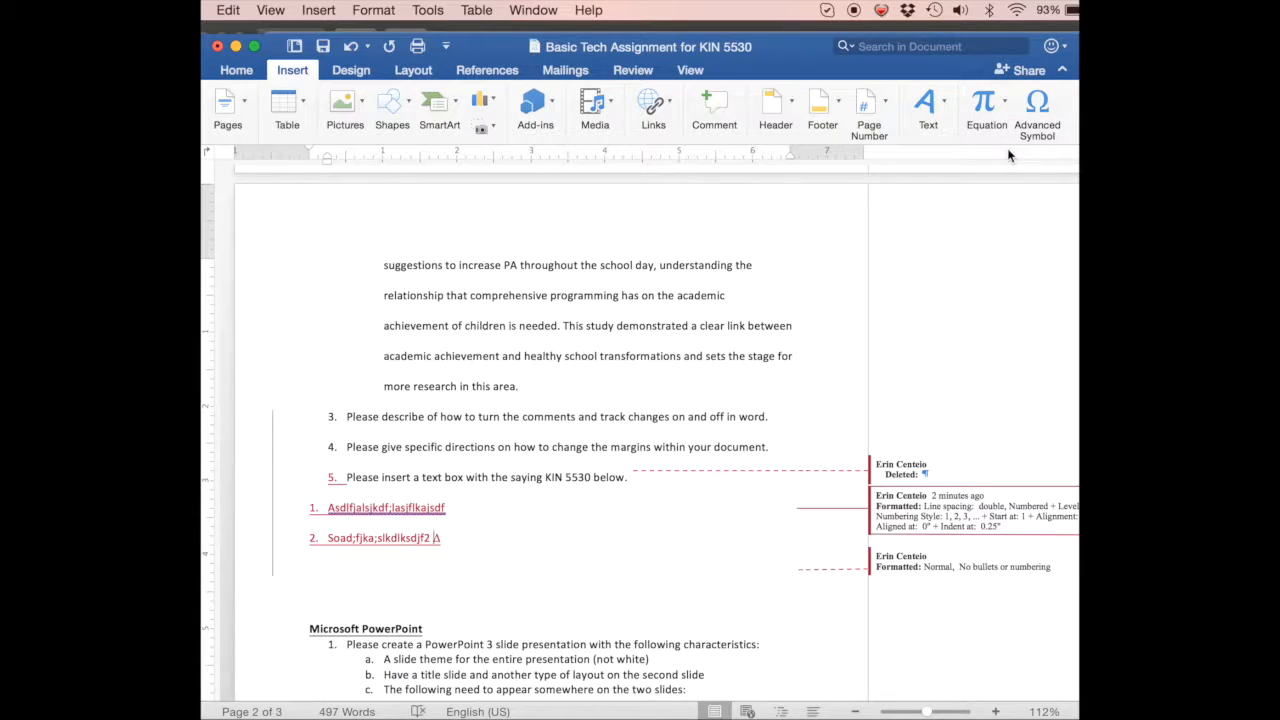
Delete the Δ symbol from the second sample line and start a third numbered line below it.
click(468, 547)
key(BackSpace)
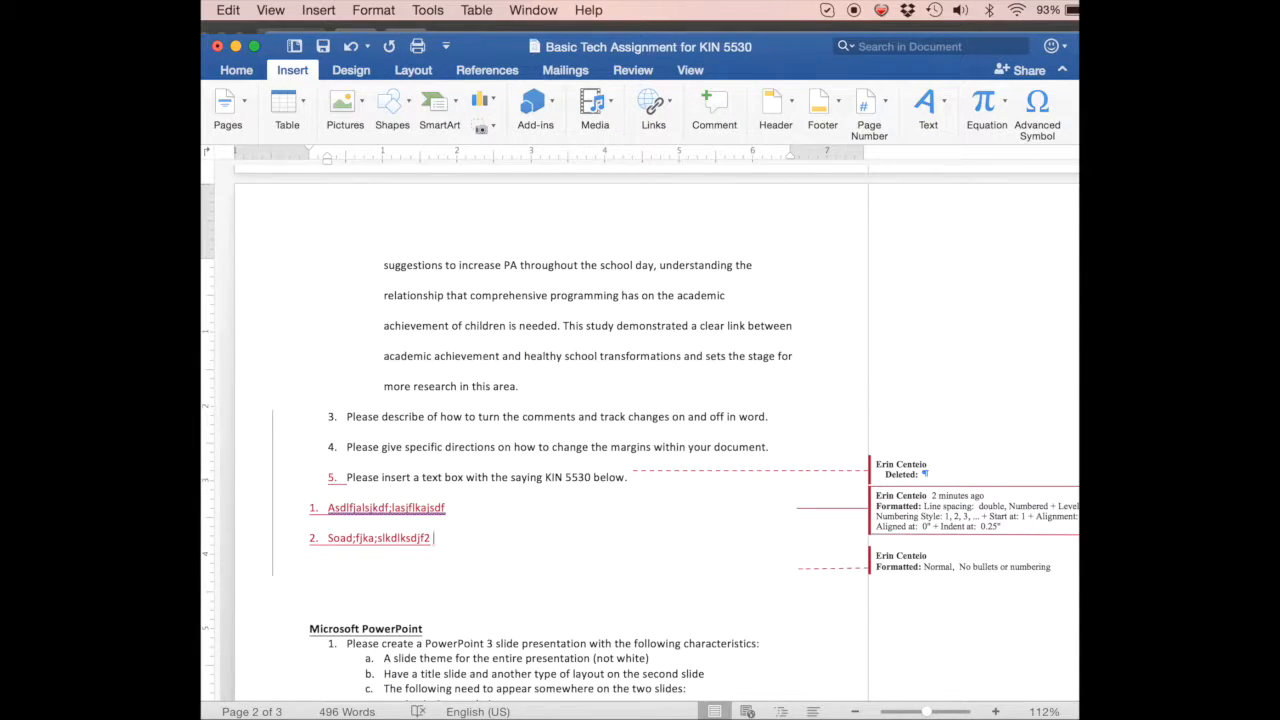
key(Return)
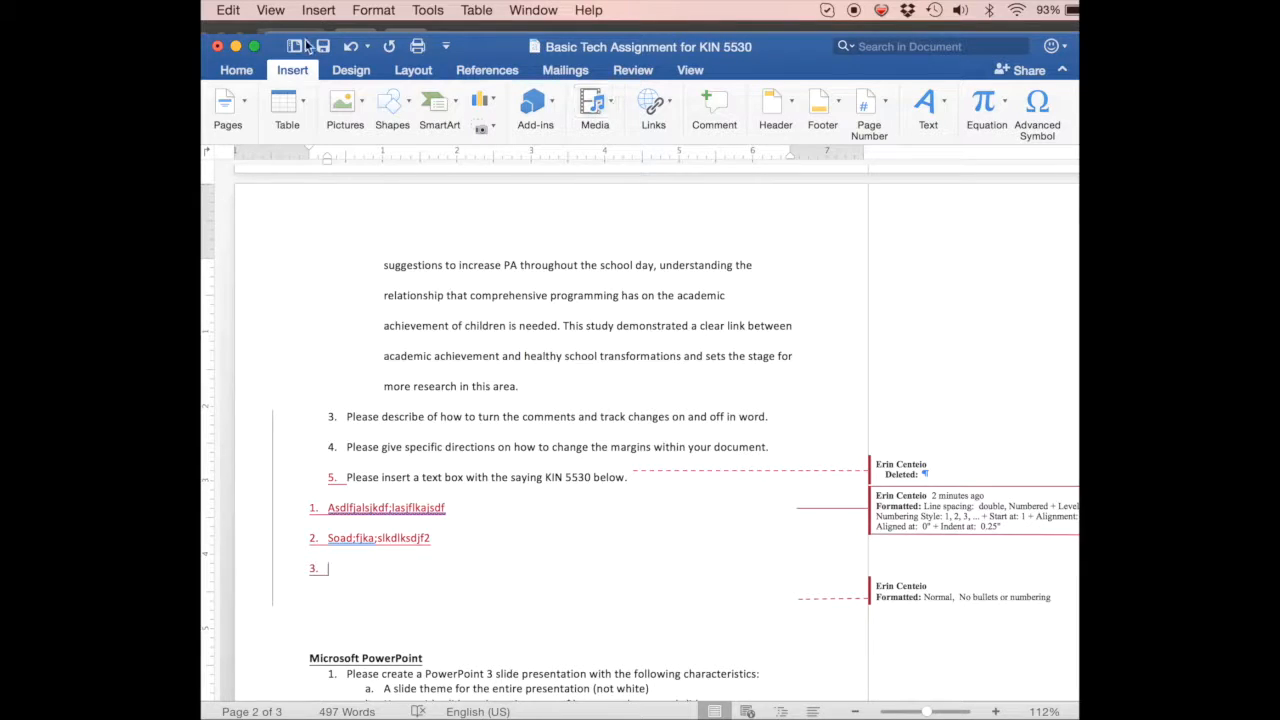
click(607, 110)
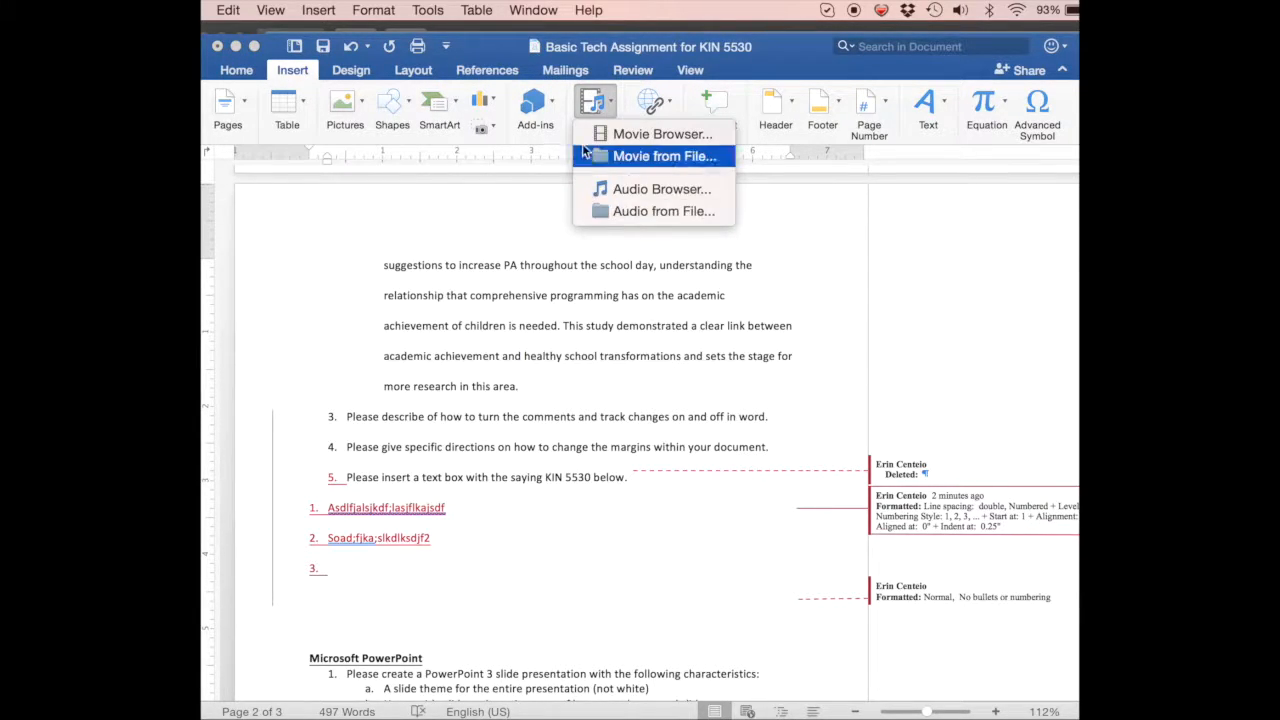
click(490, 104)
click(493, 104)
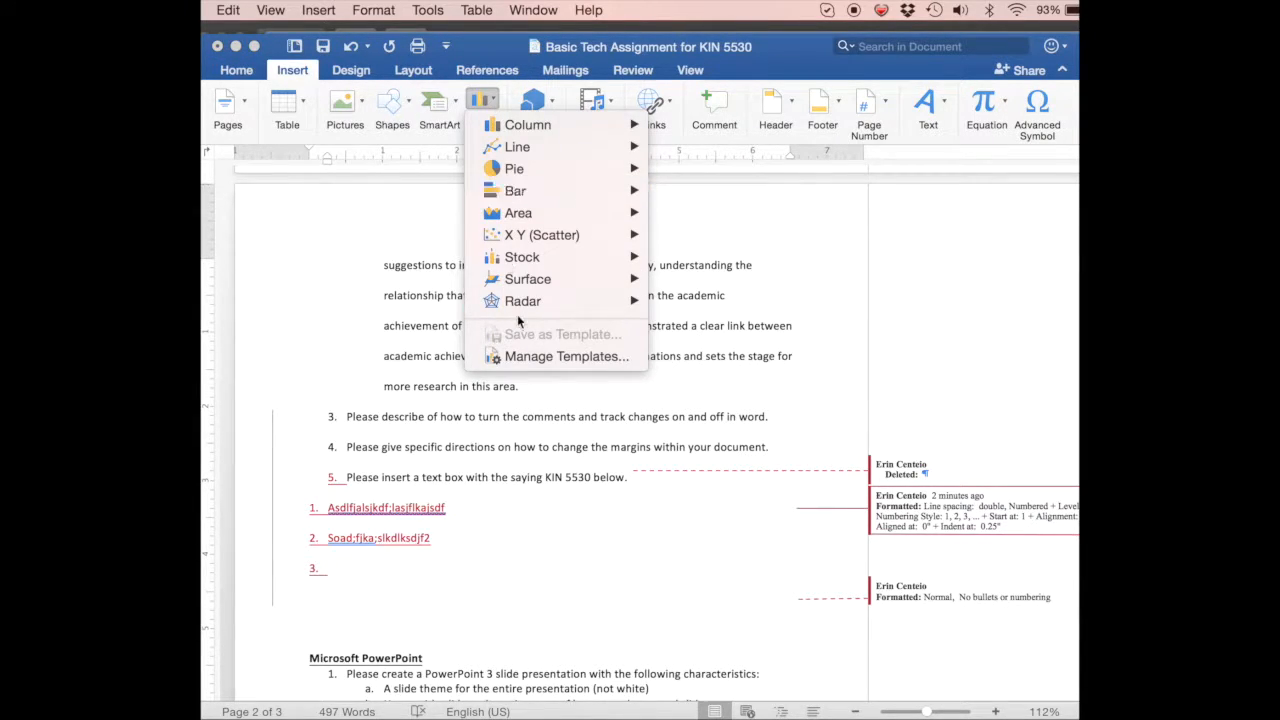
click(456, 104)
click(455, 104)
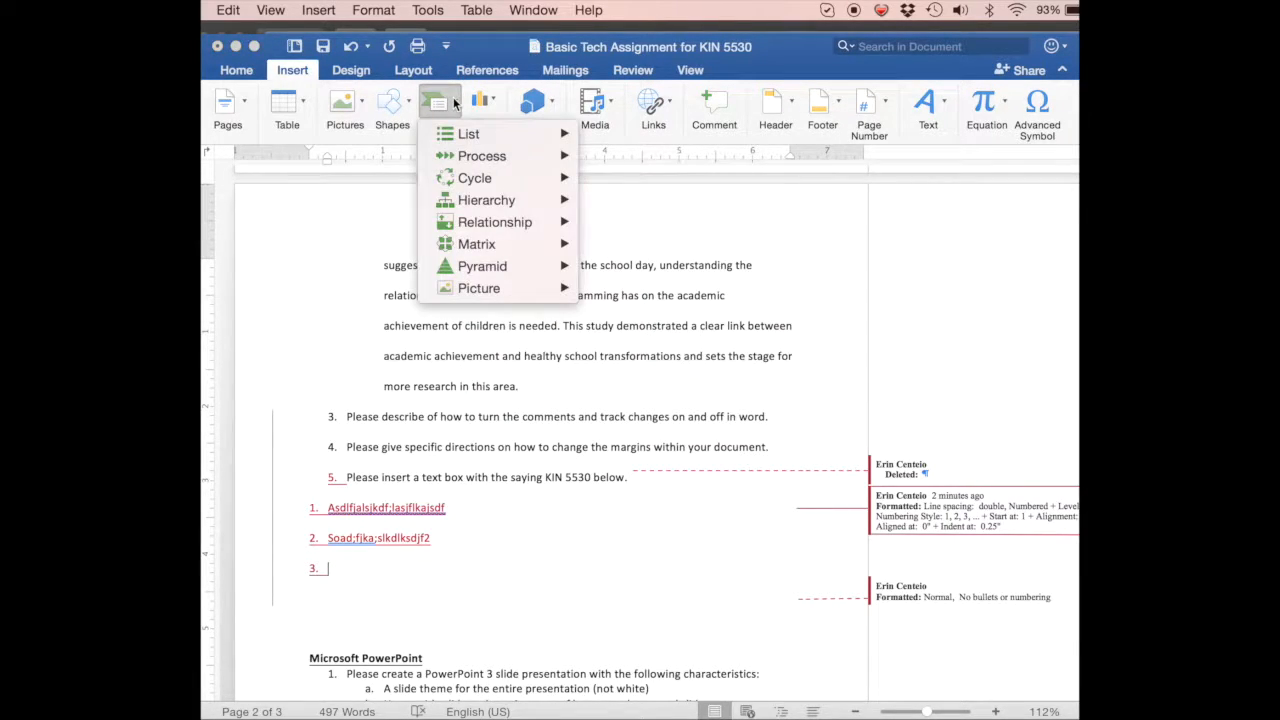
click(407, 103)
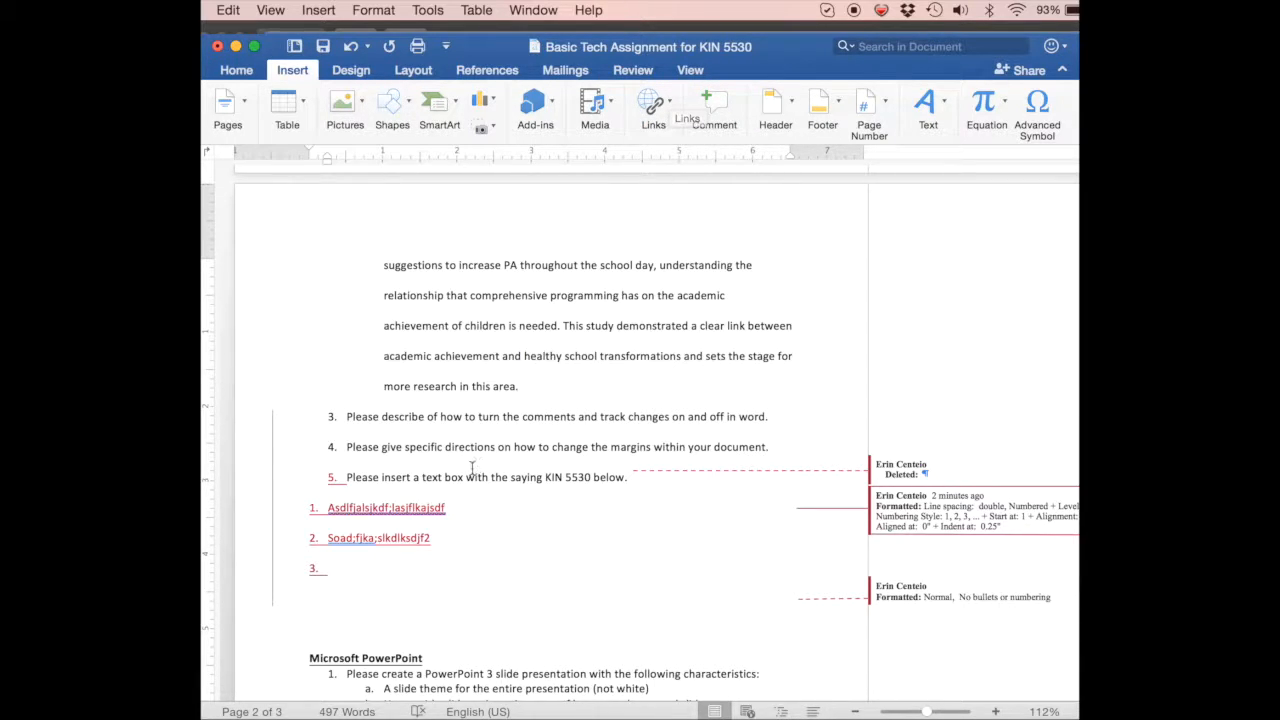
Attach a new empty comment to the word "the" before "margins" in item 4.
click(601, 455)
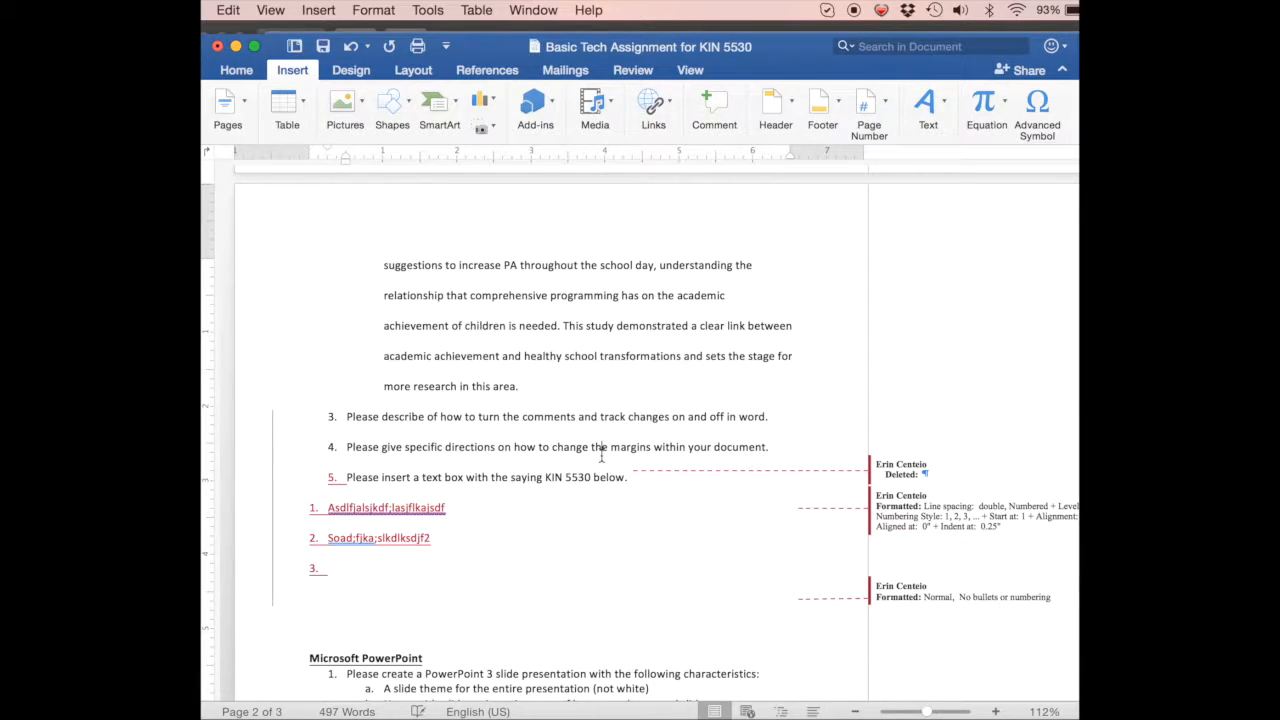
click(722, 106)
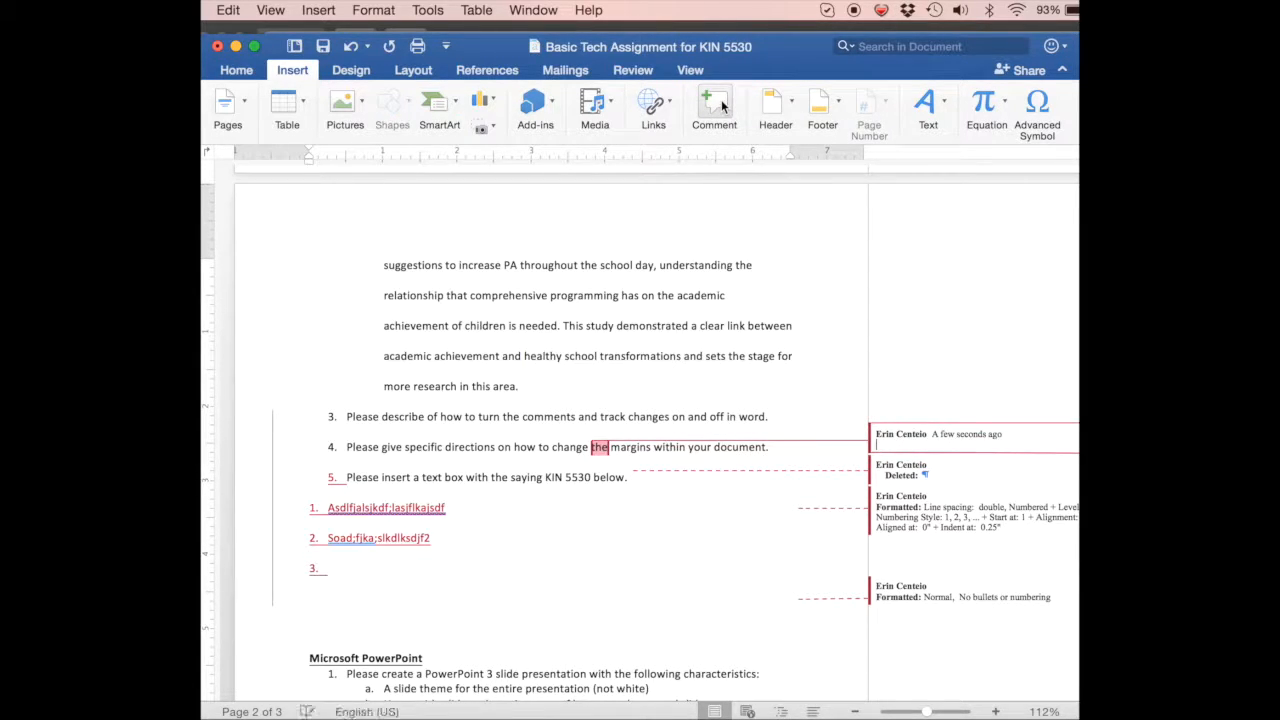
right_click(990, 438)
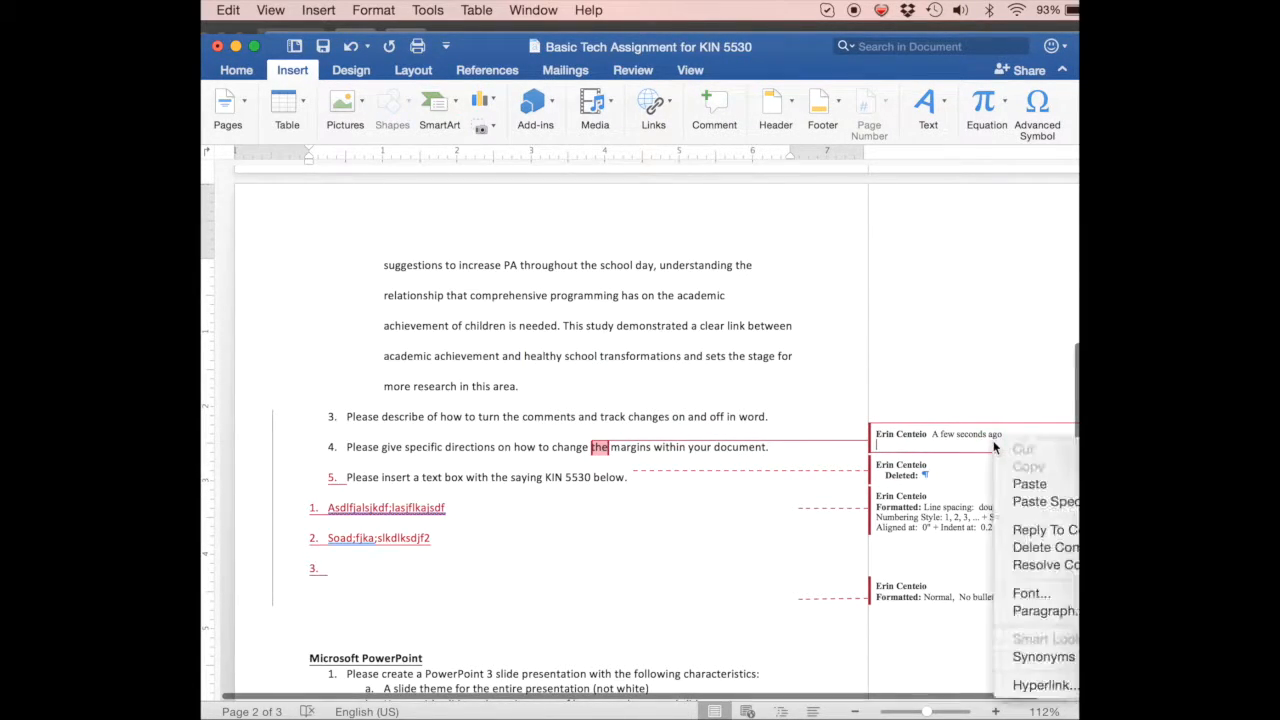
click(791, 500)
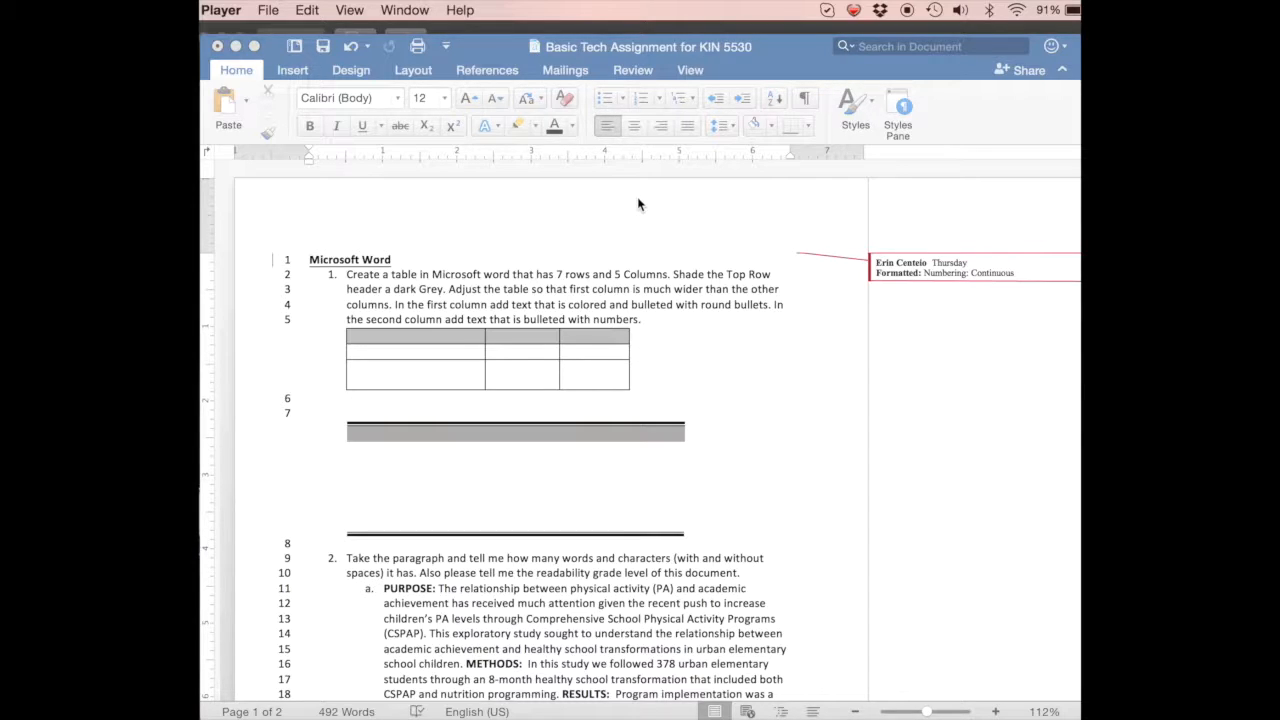
Insert a Blank header reading "Running Header: Technology and Assessment" and close header editing.
click(308, 47)
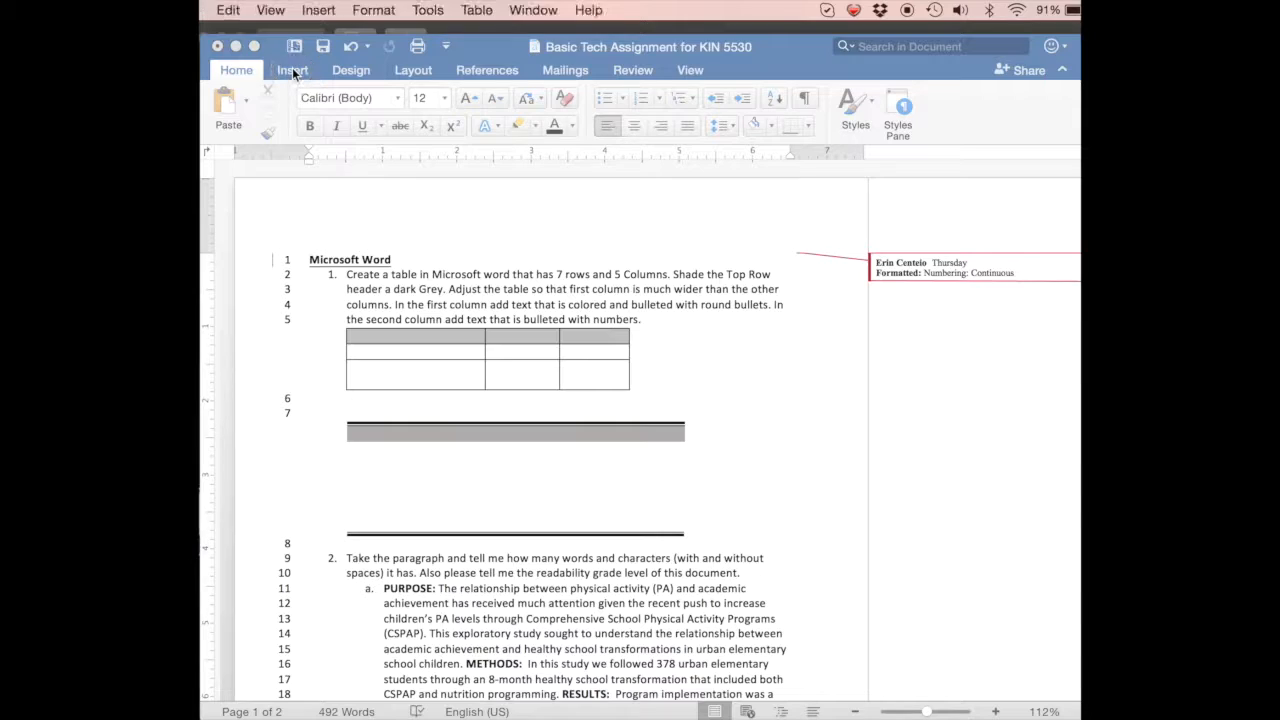
click(292, 70)
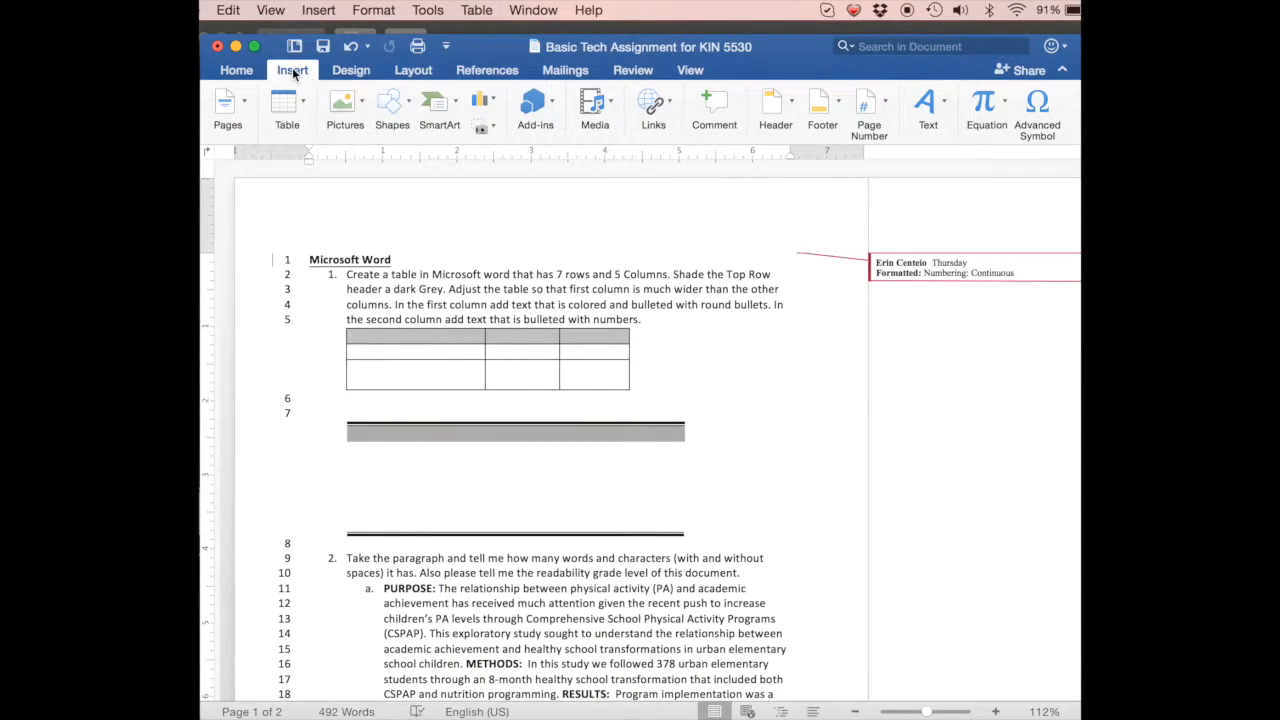
click(791, 104)
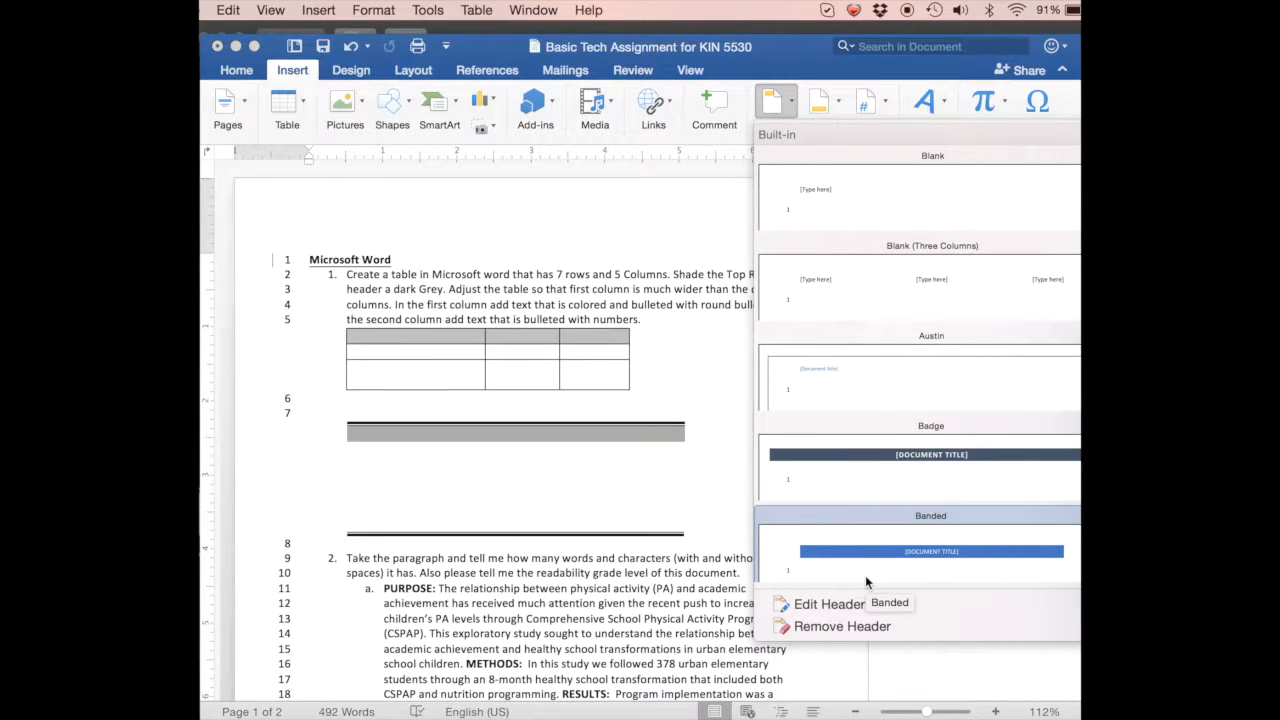
click(879, 195)
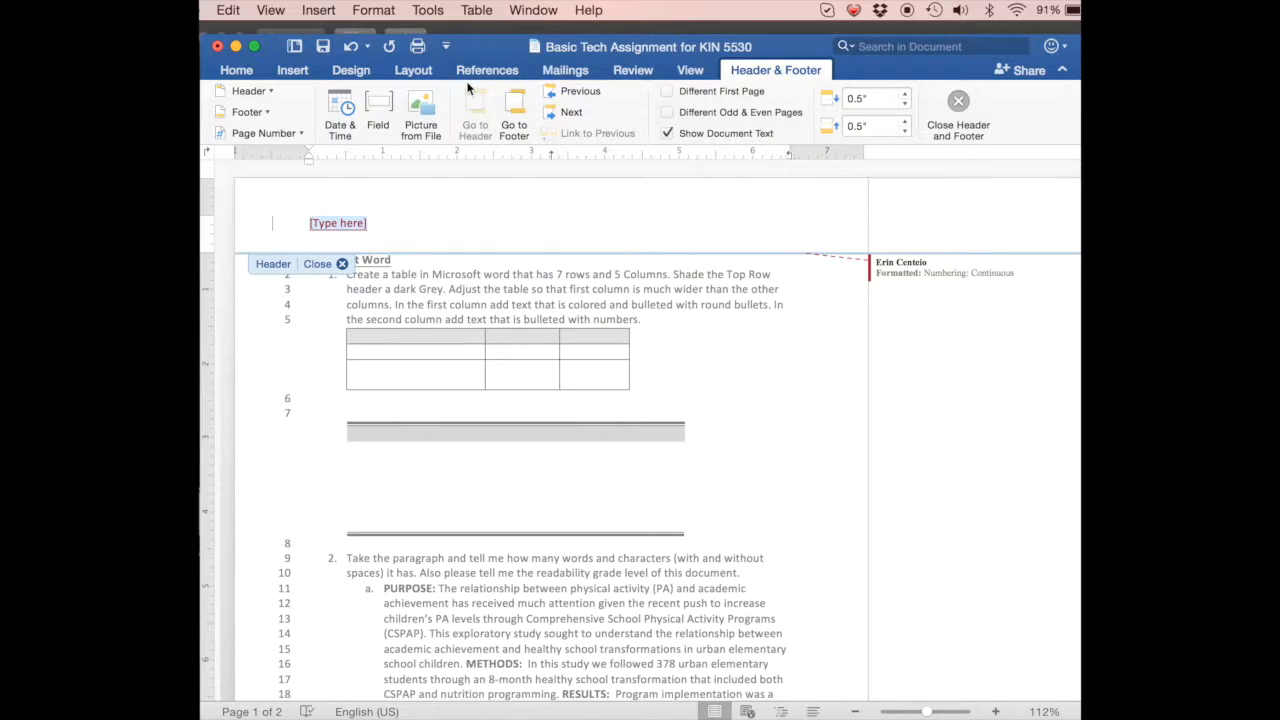
text(Running Head)
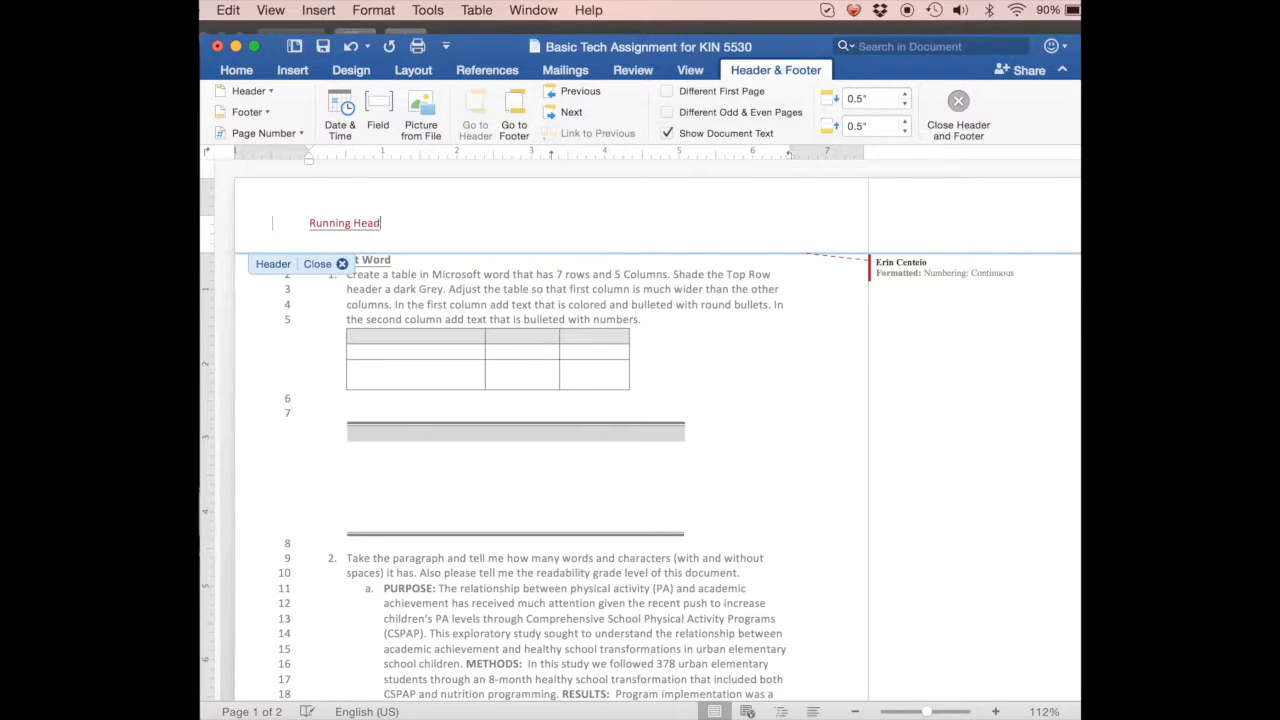
text(er: Technology and Assessment)
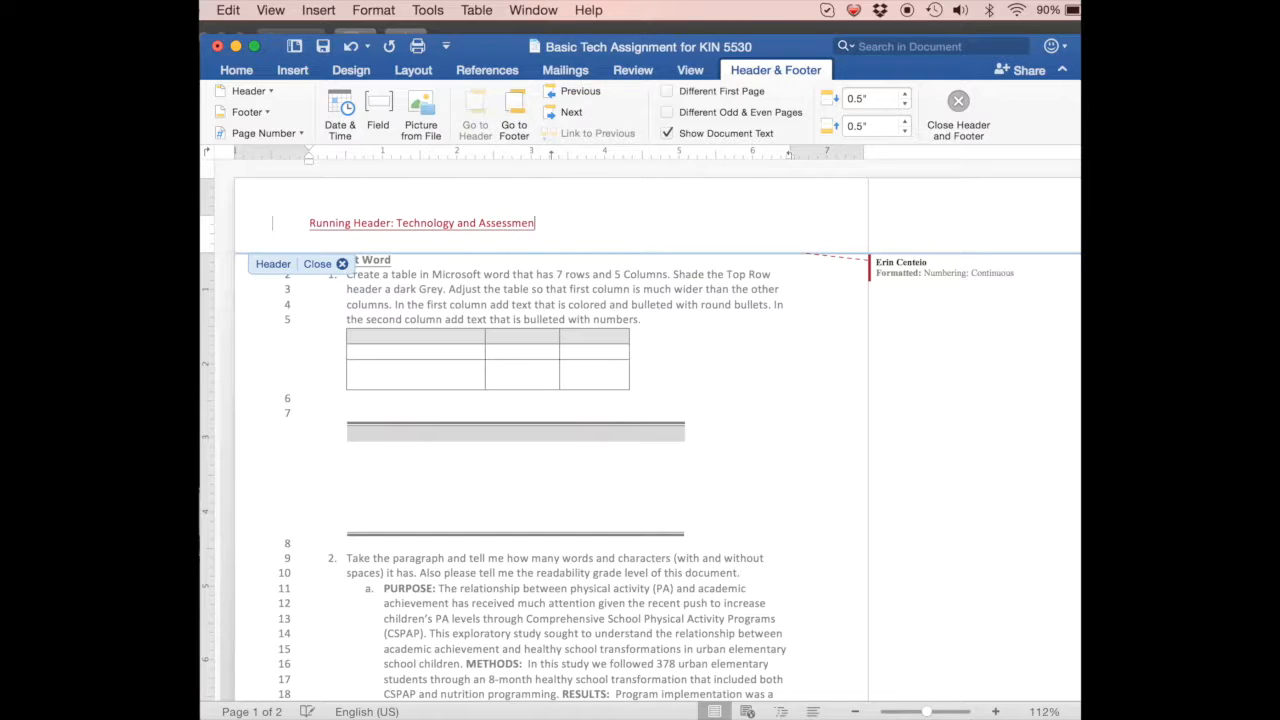
click(341, 264)
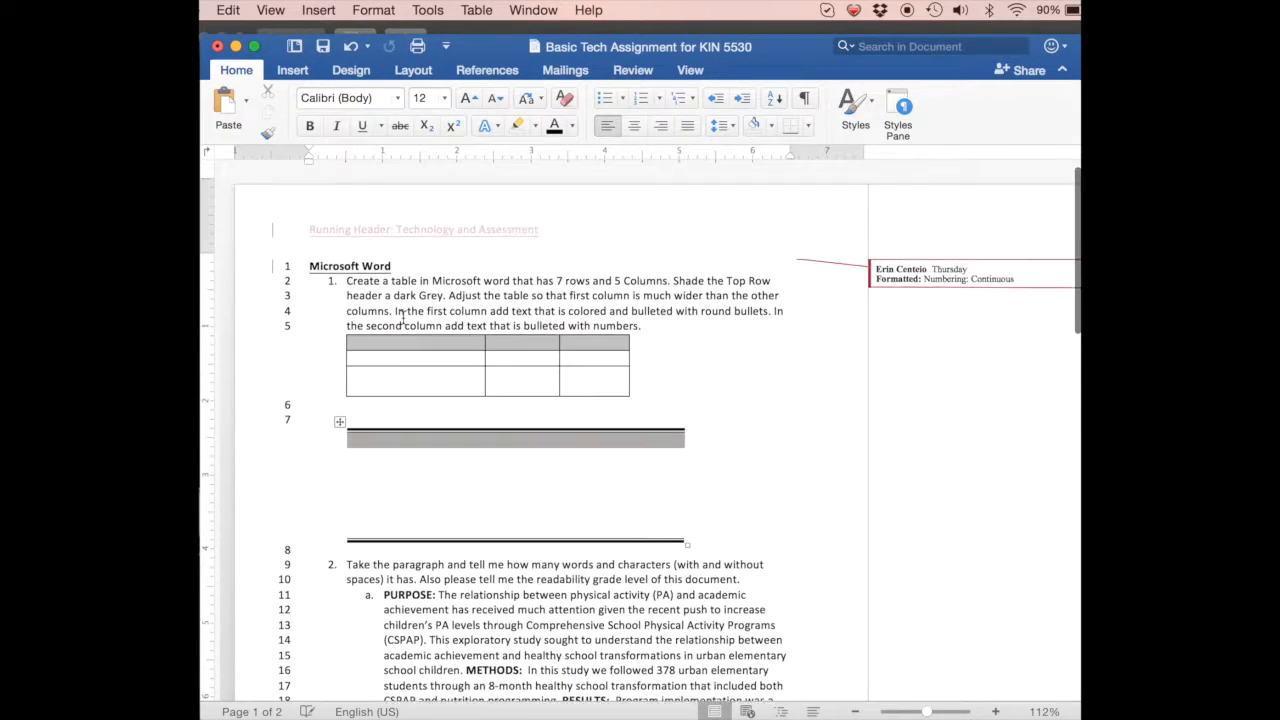
Reopen the running header on page 1 for editing and enable the Different First Page option.
scroll(408, 229, down, 15)
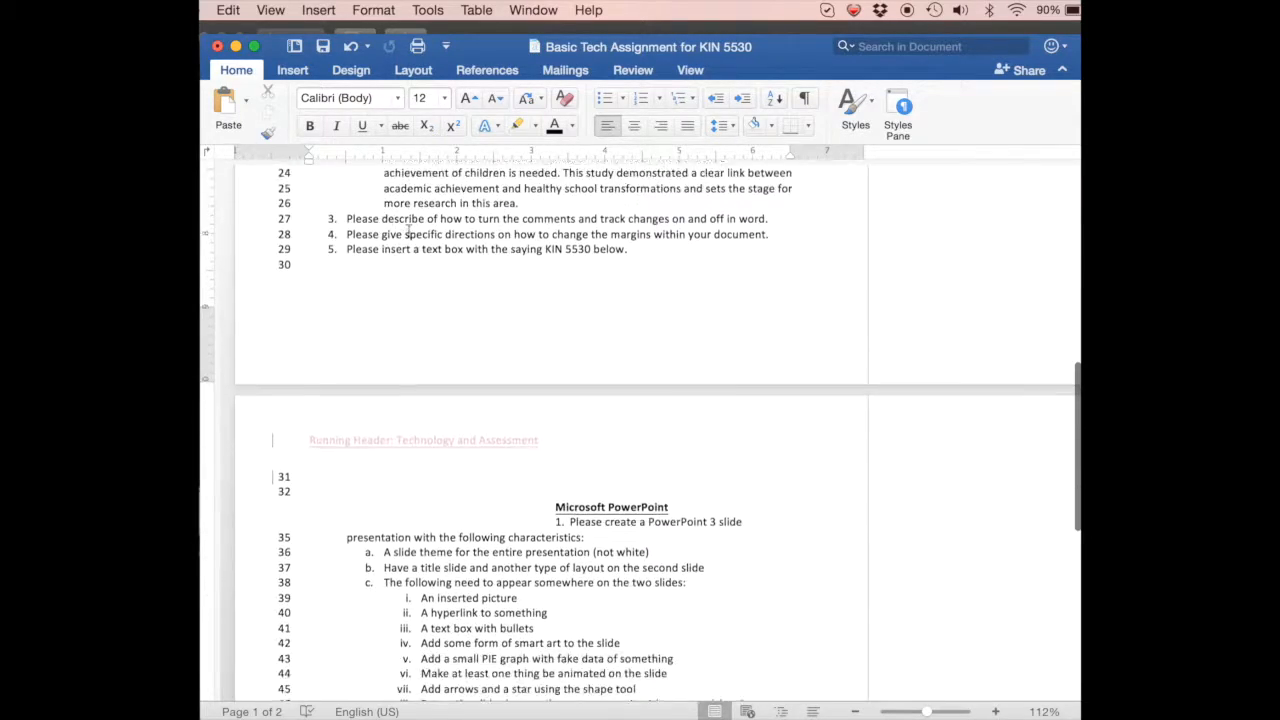
scroll(441, 473, down, 10)
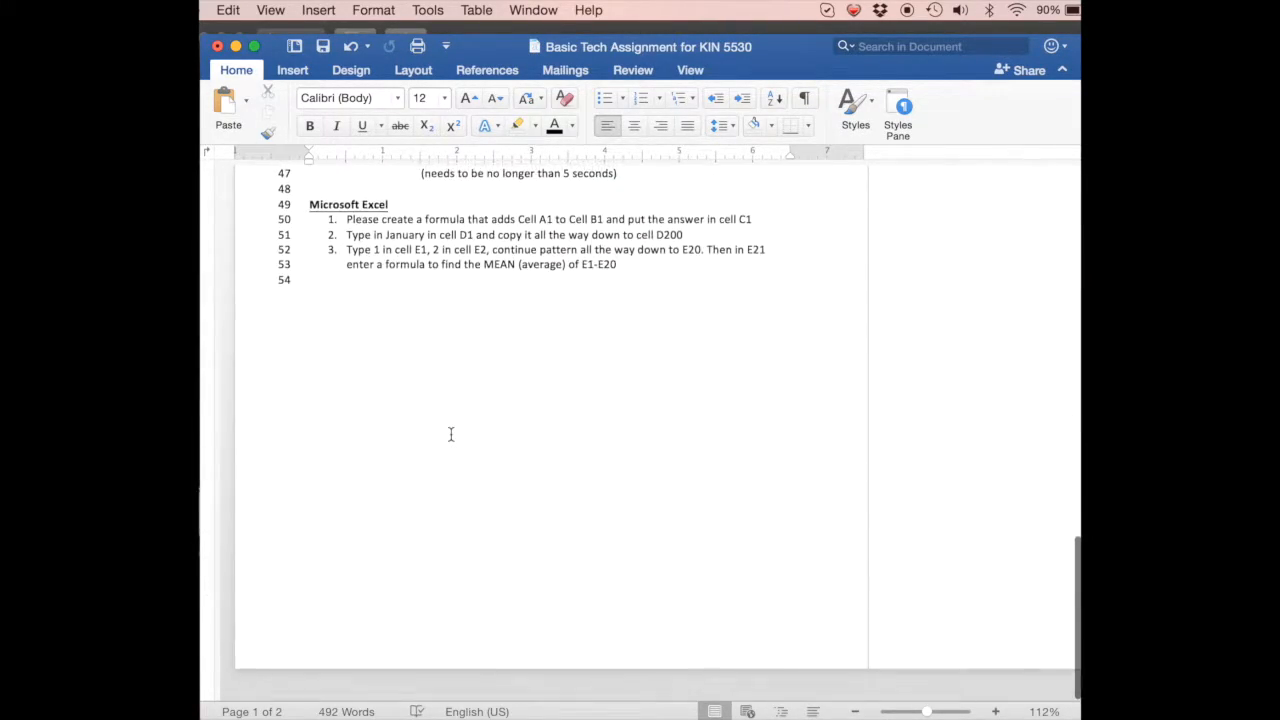
scroll(450, 432, up, 15)
scroll(450, 432, up, 10)
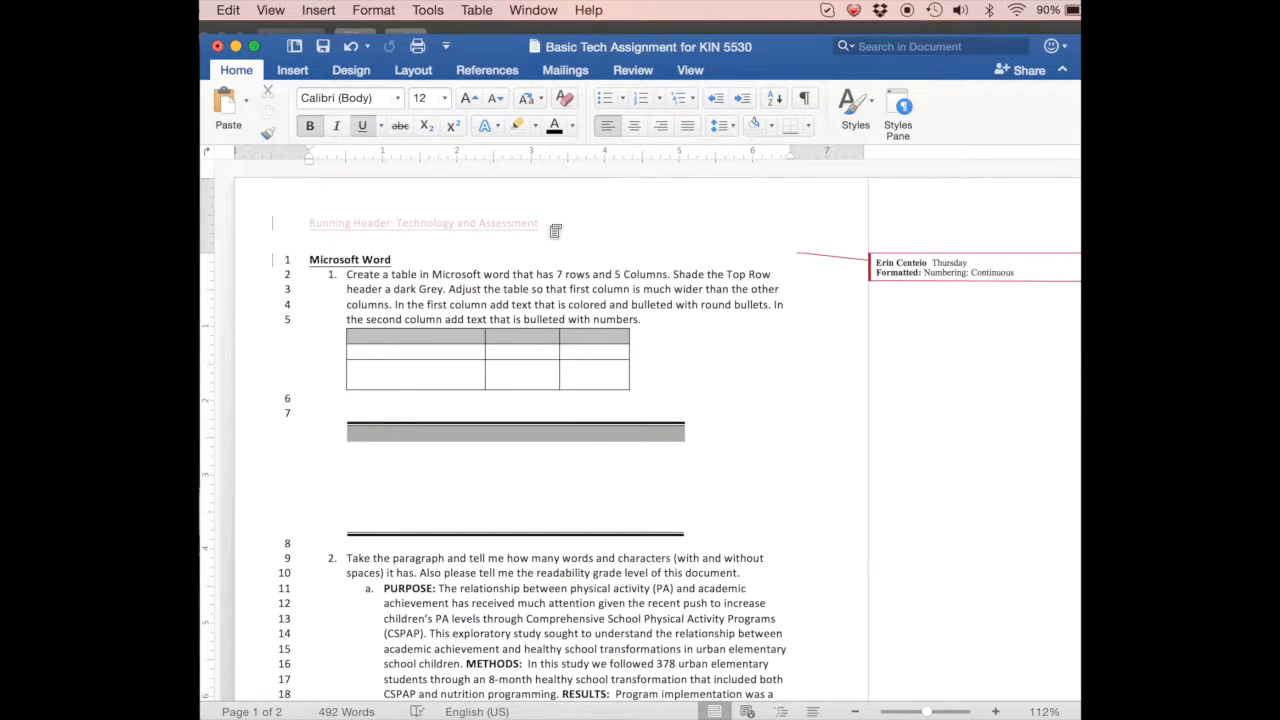
right_click(530, 216)
click(505, 215)
double_click(505, 214)
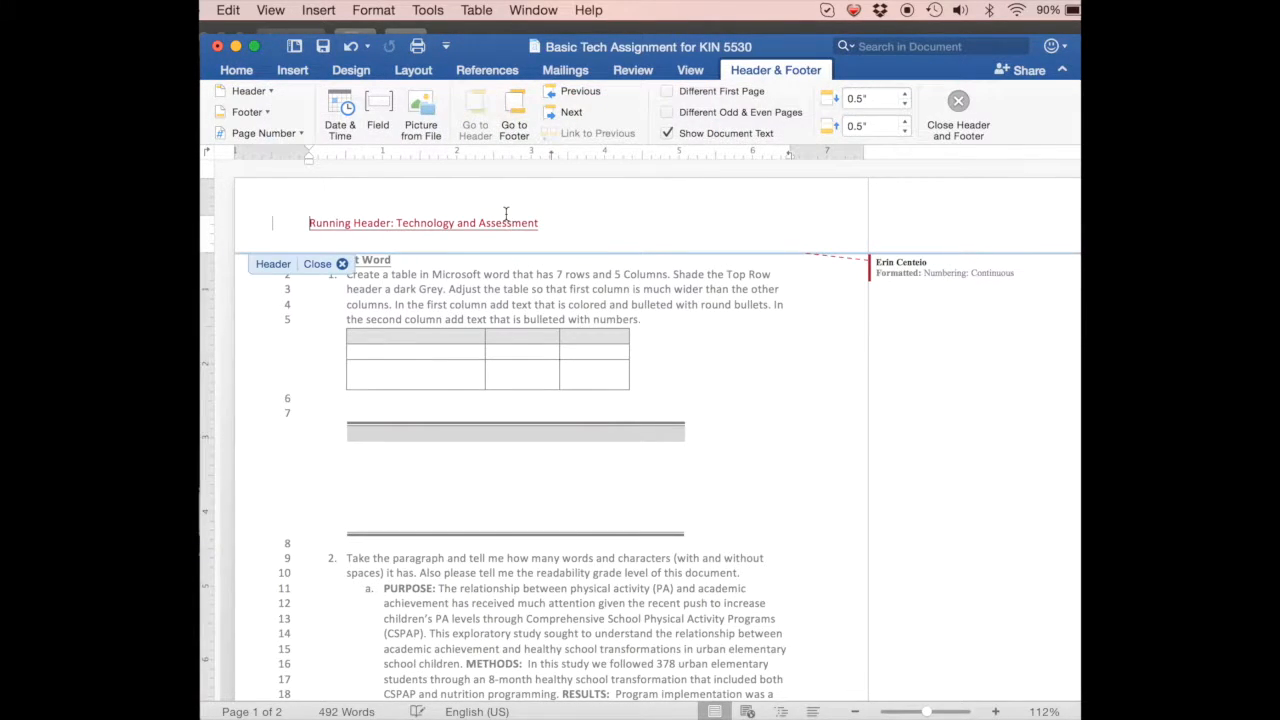
right_click(567, 234)
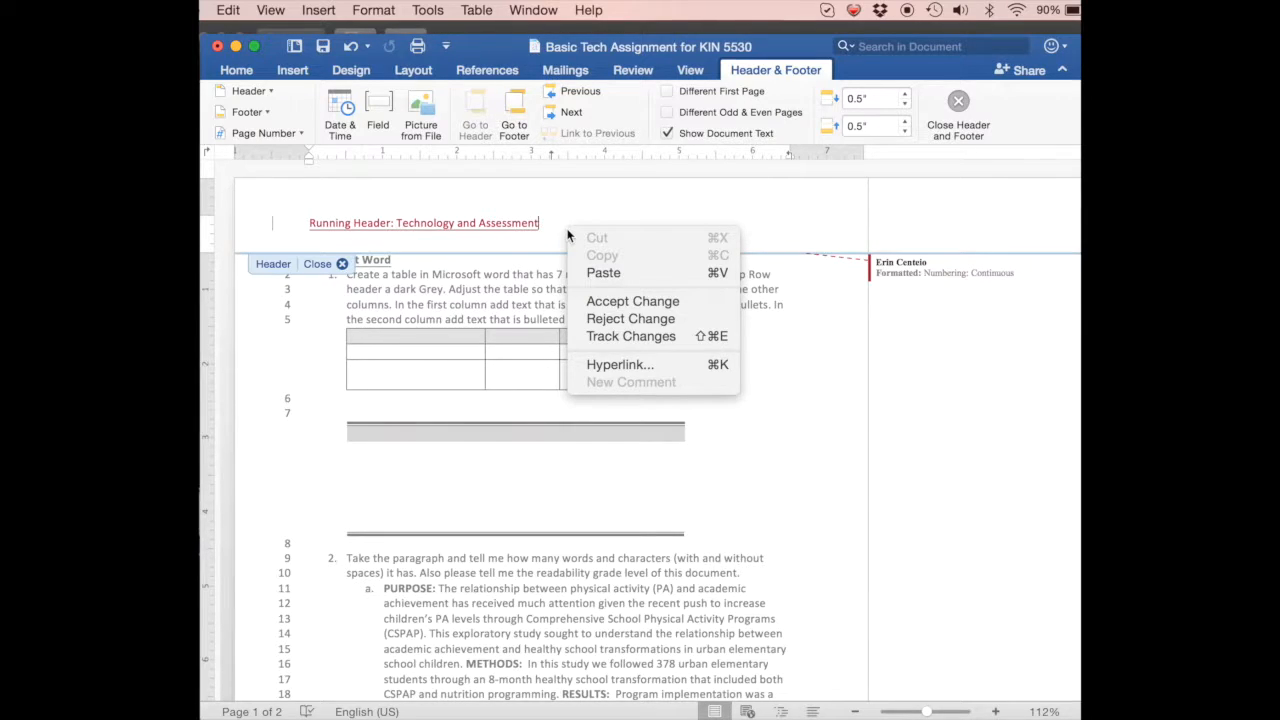
click(523, 244)
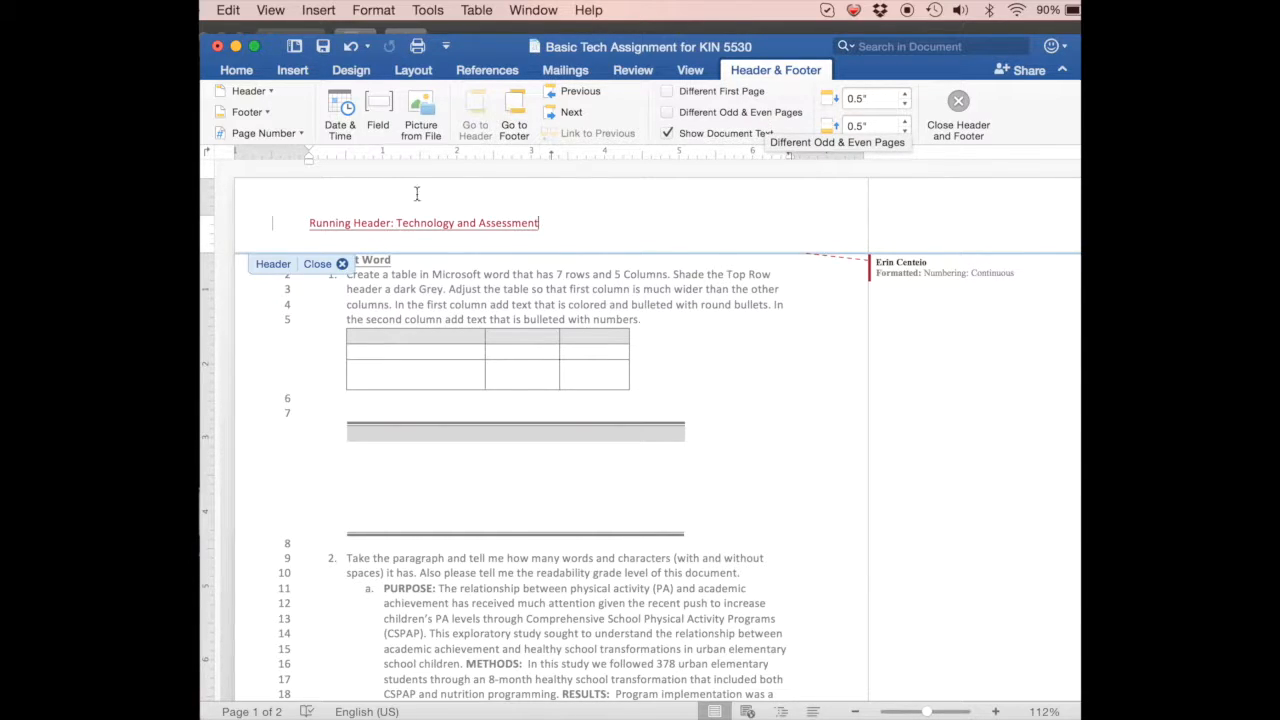
click(747, 96)
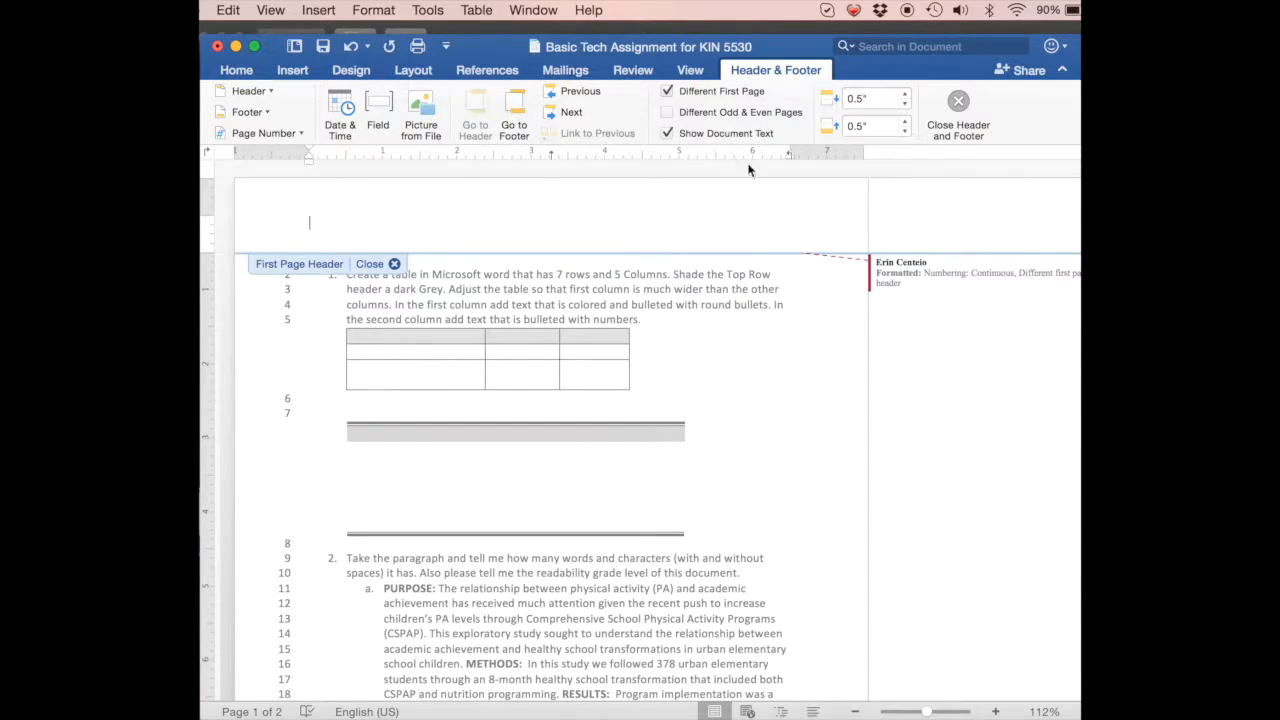
Enter "RUNNING HEADER: TECHNOLOGY AND ASSESSMENT" in the first page header and close header editing.
scroll(731, 383, down, 15)
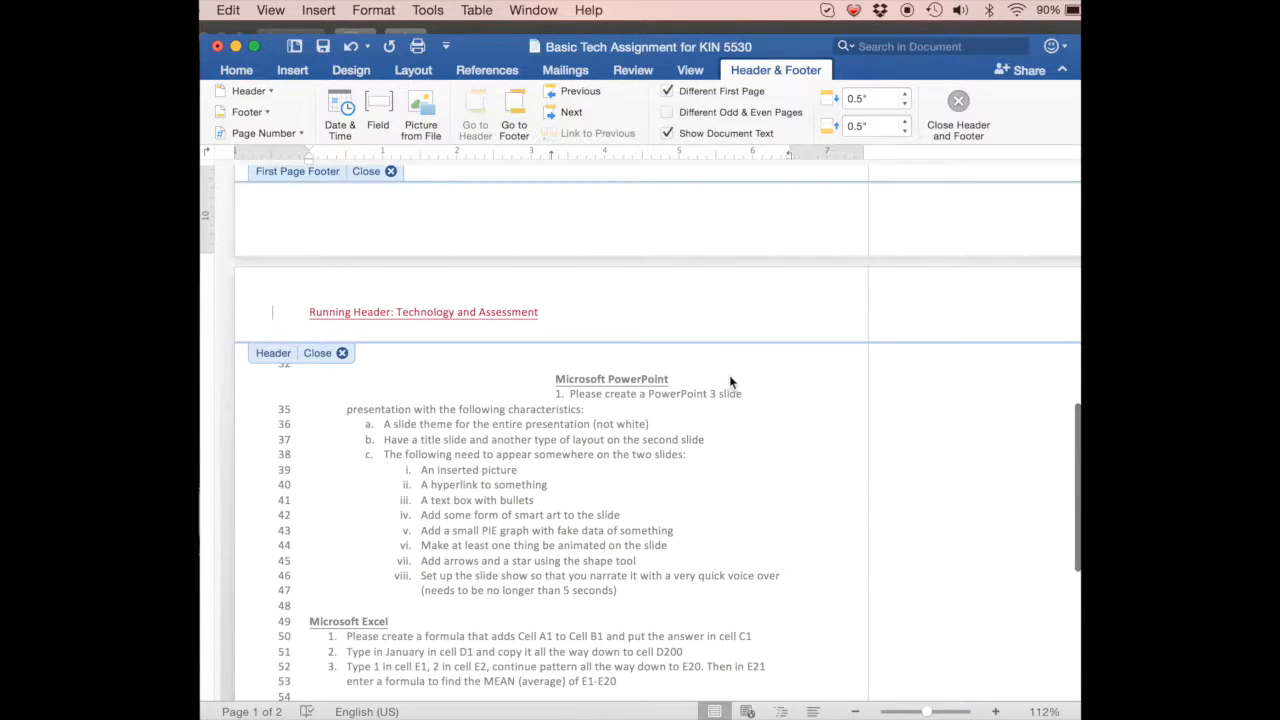
scroll(593, 362, up, 5)
scroll(593, 362, up, 3)
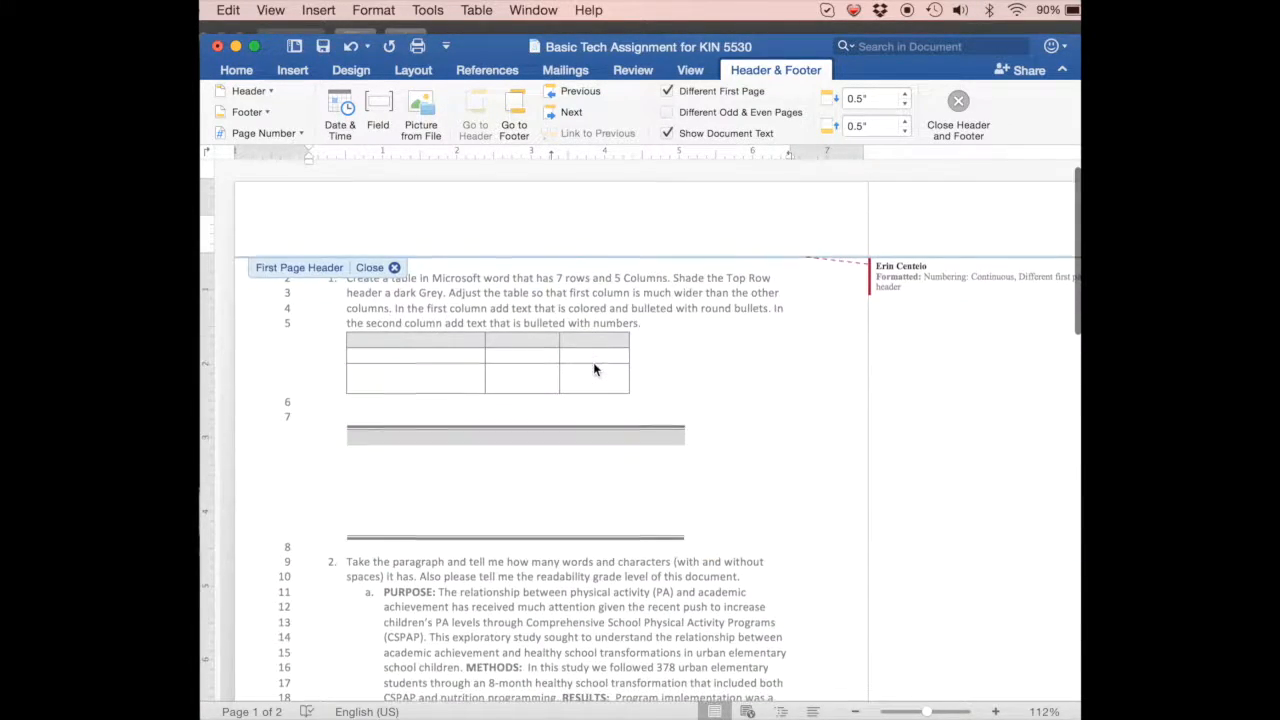
text(RU)
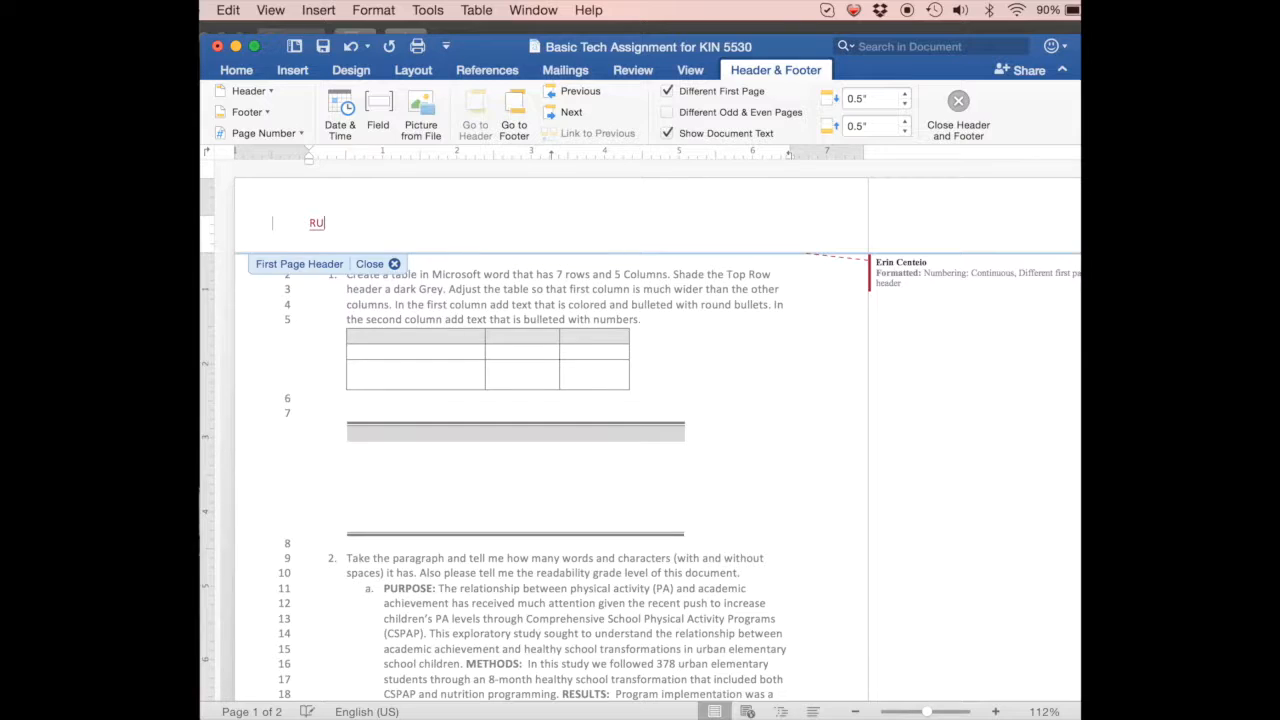
text(NNING HEADER)
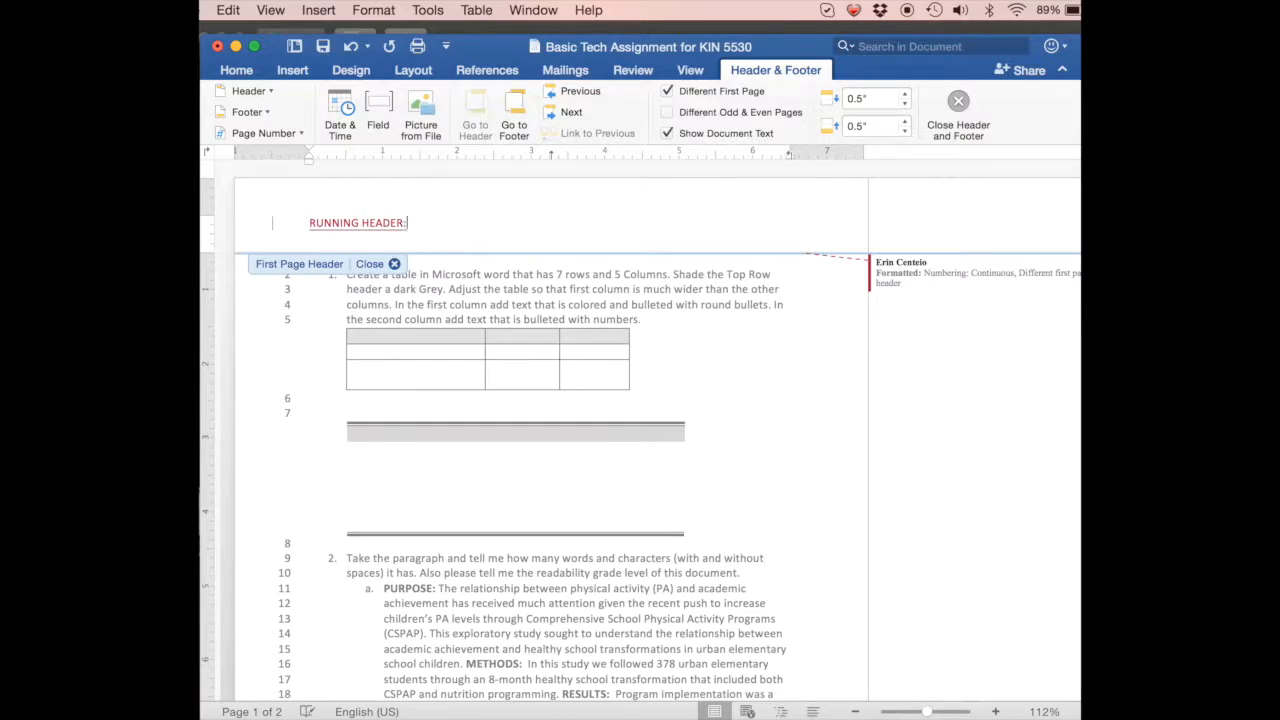
text(: TECHNOLOGY AND A)
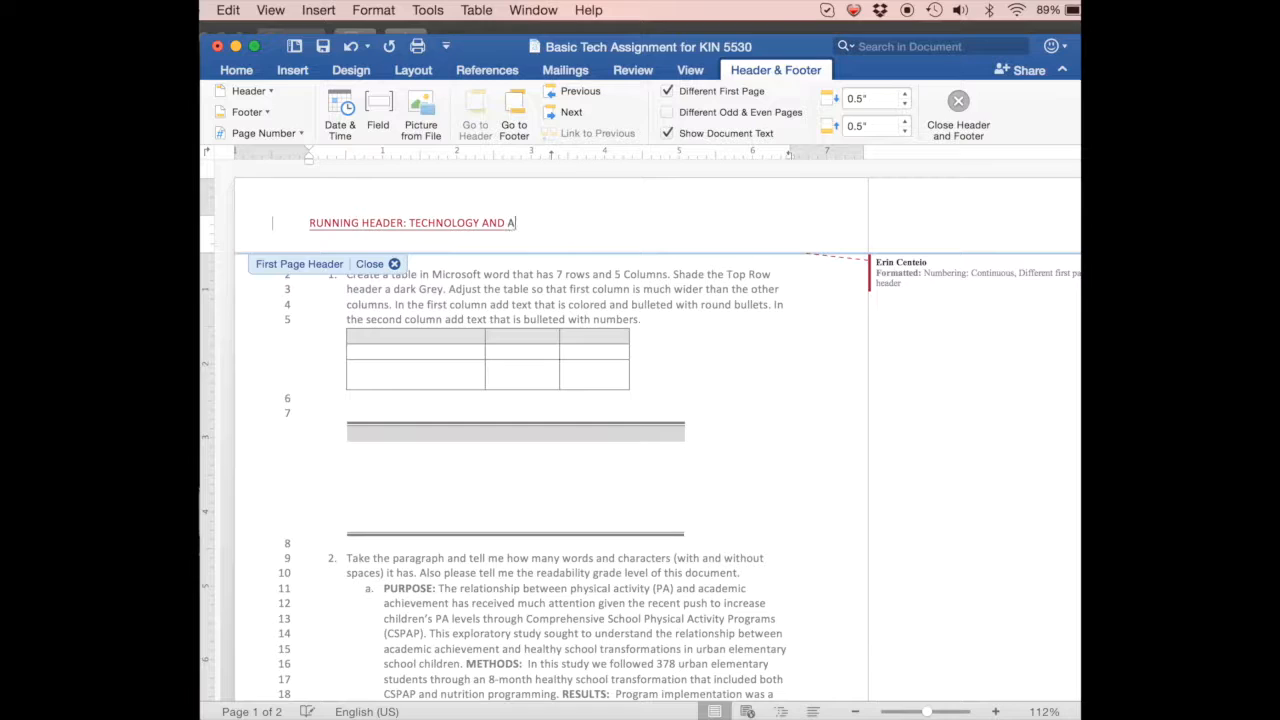
text(SSESSMENT)
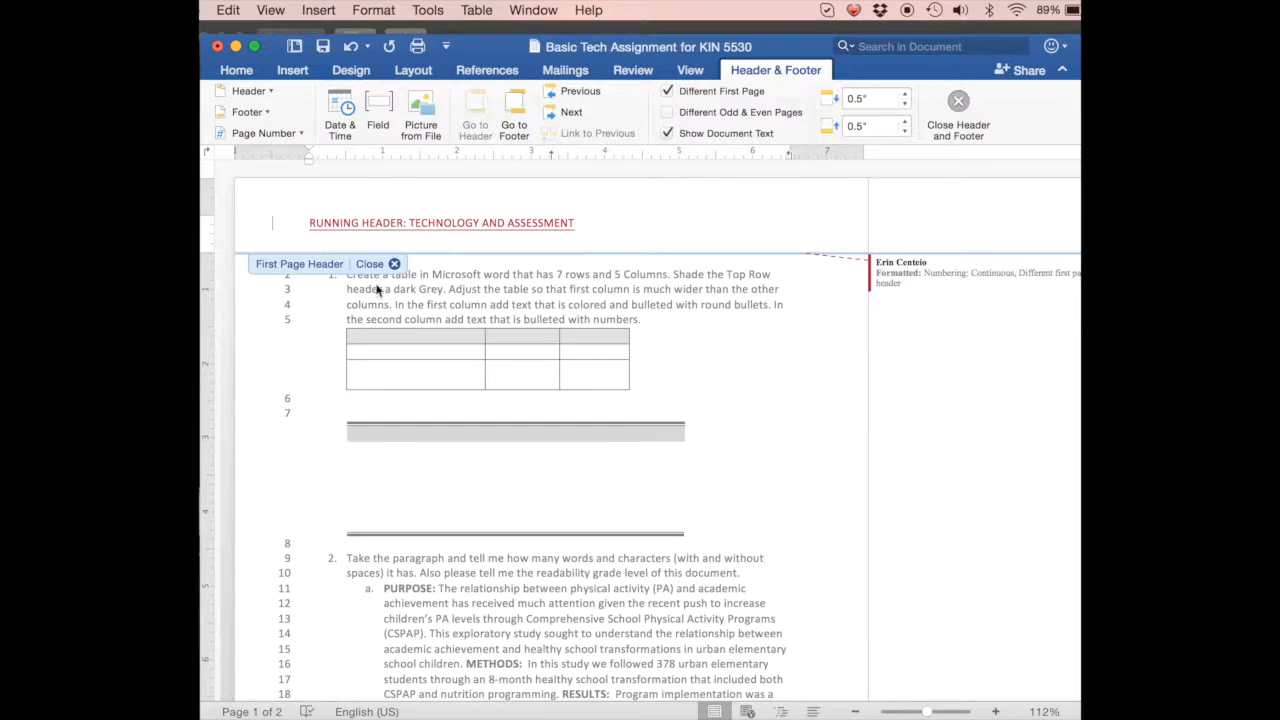
click(394, 263)
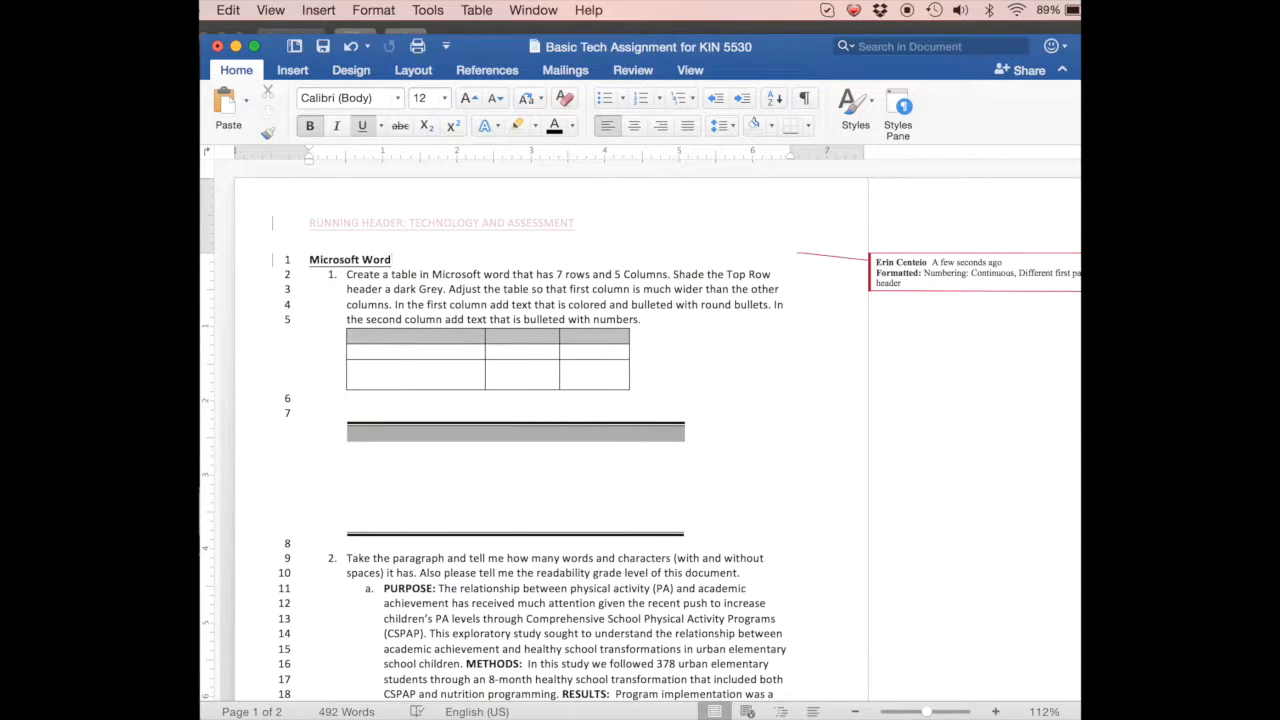
Insert right-aligned page numbers at the top of the page in the header.
click(290, 72)
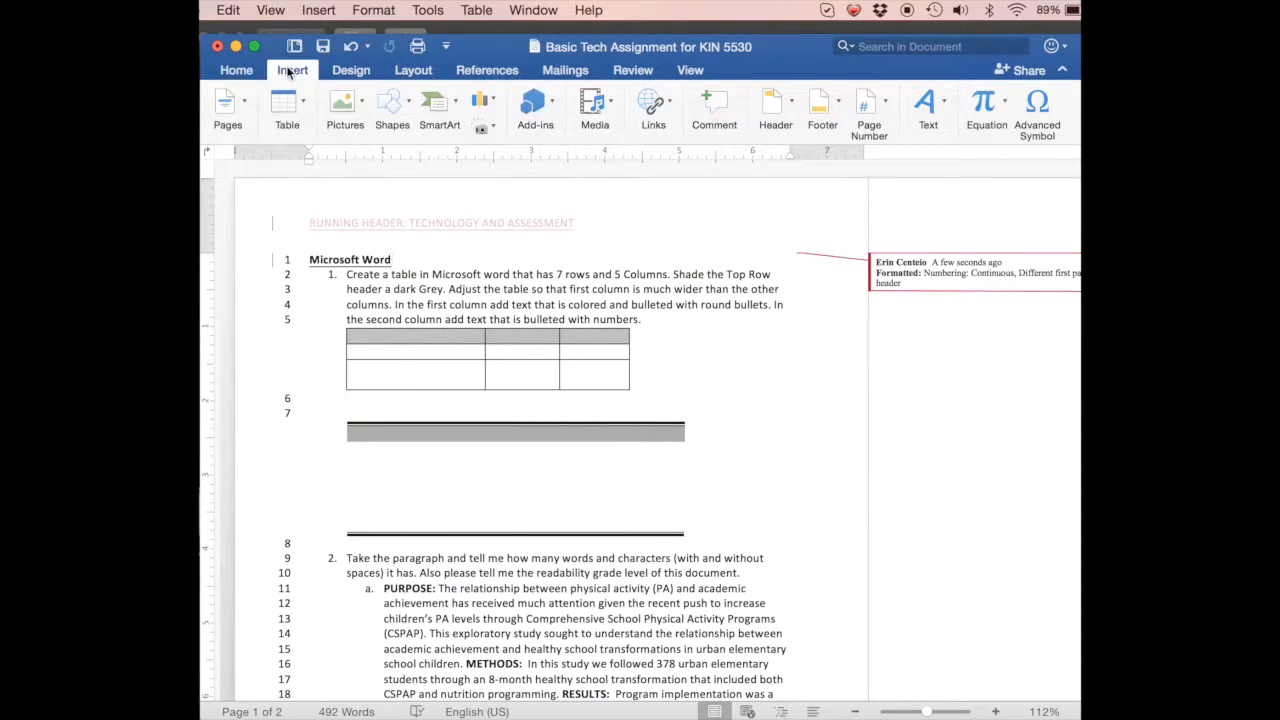
click(884, 94)
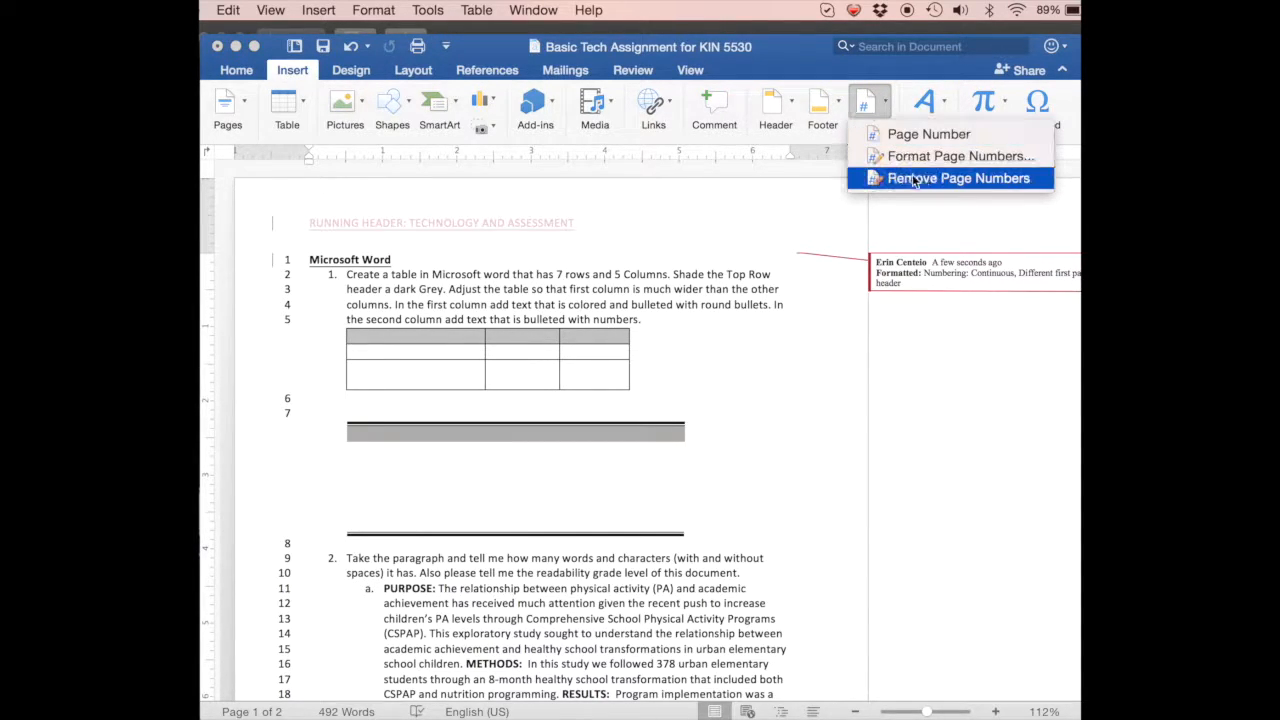
click(918, 137)
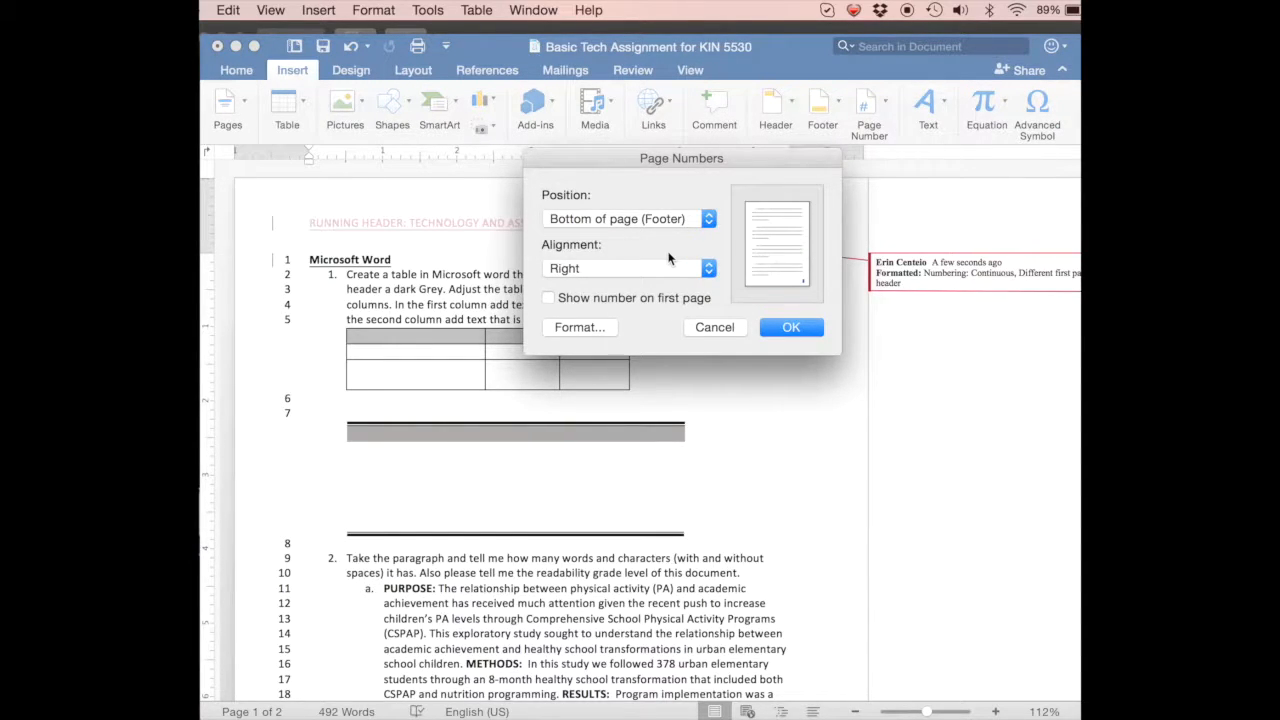
click(610, 219)
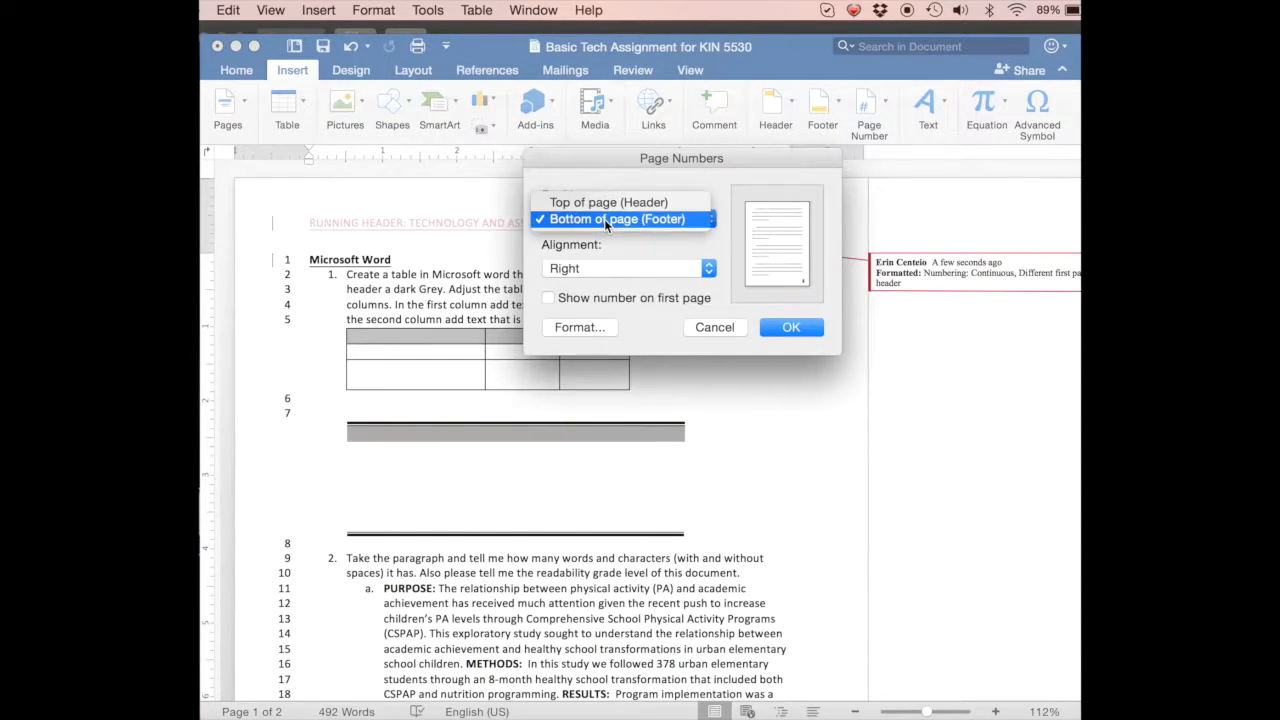
click(604, 204)
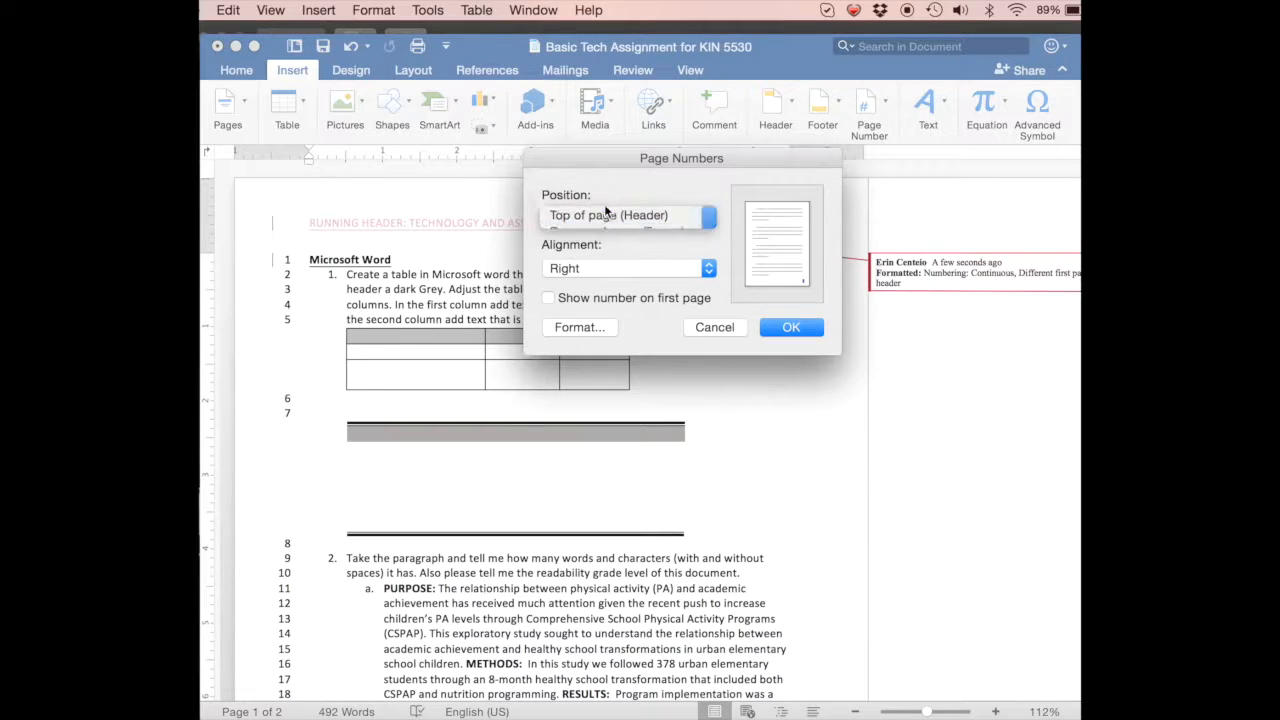
click(594, 265)
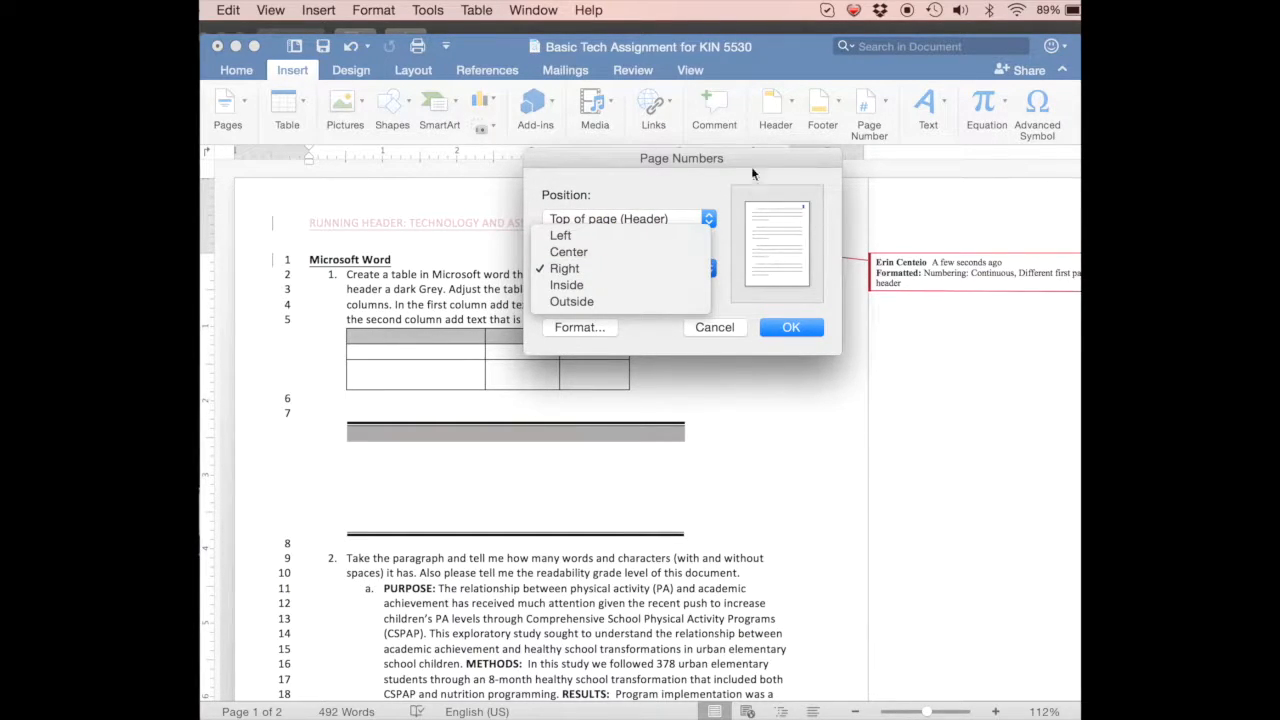
click(786, 329)
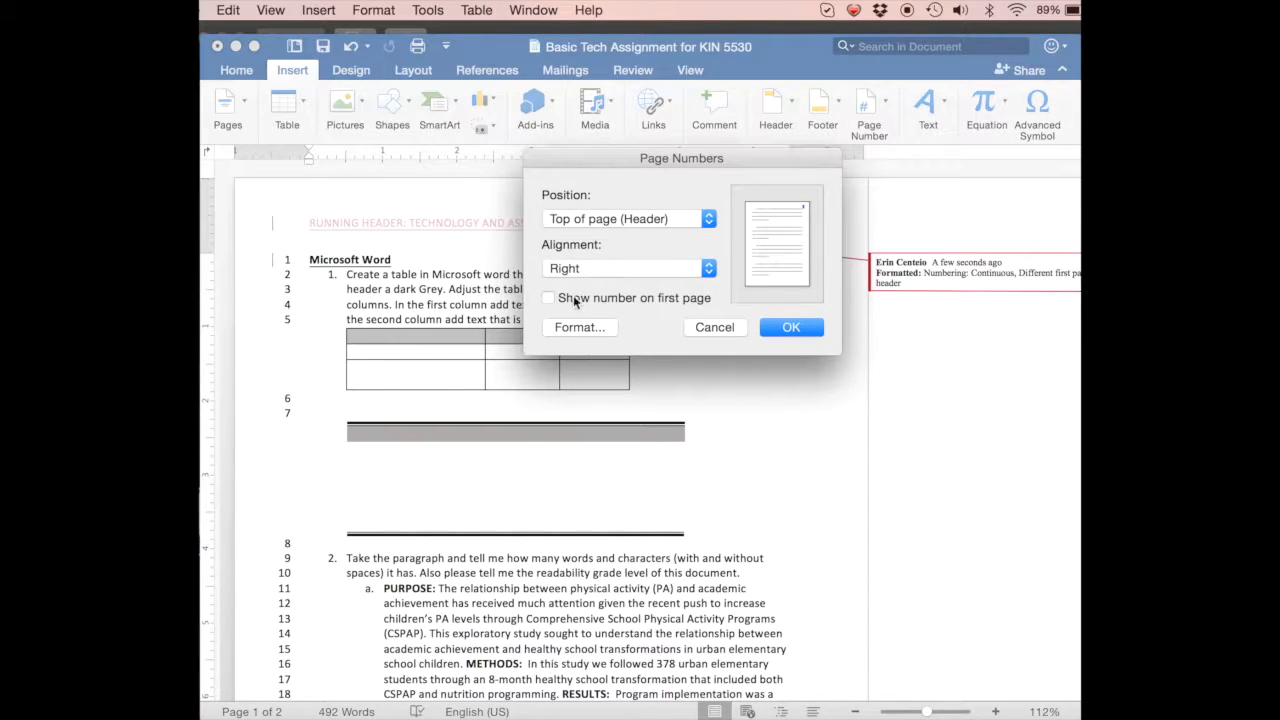
click(788, 320)
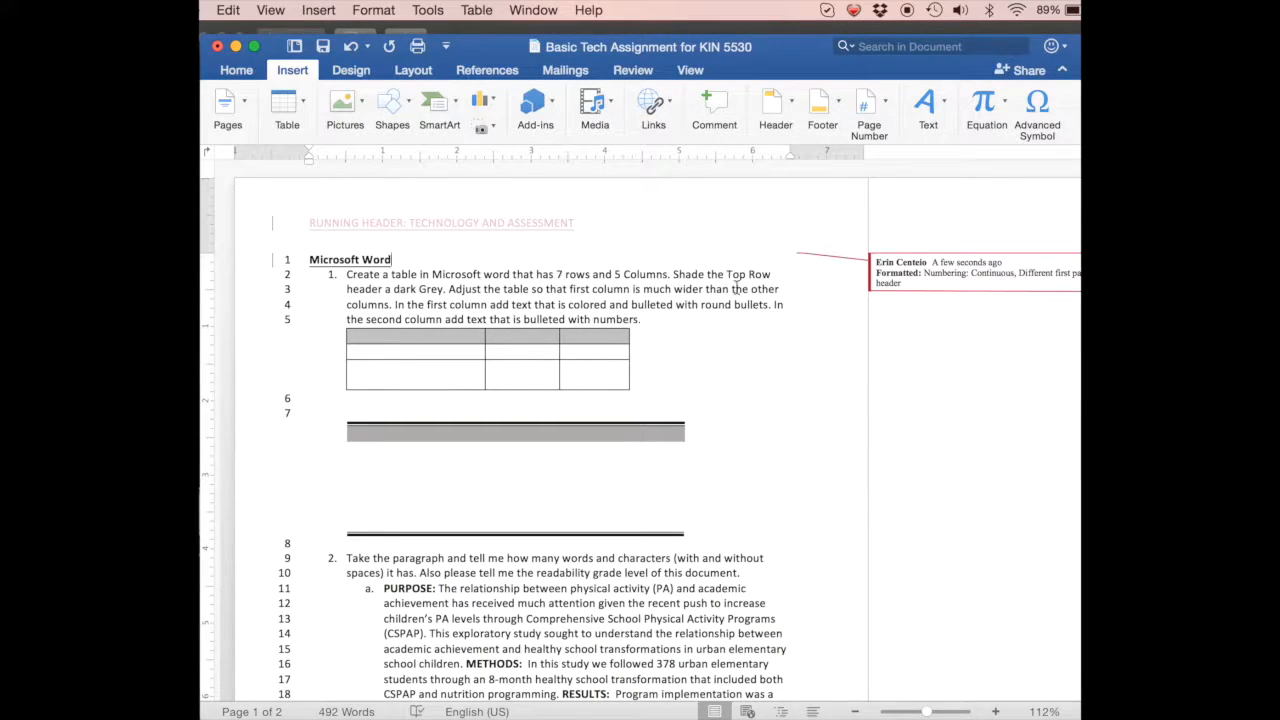
scroll(735, 287, down, 15)
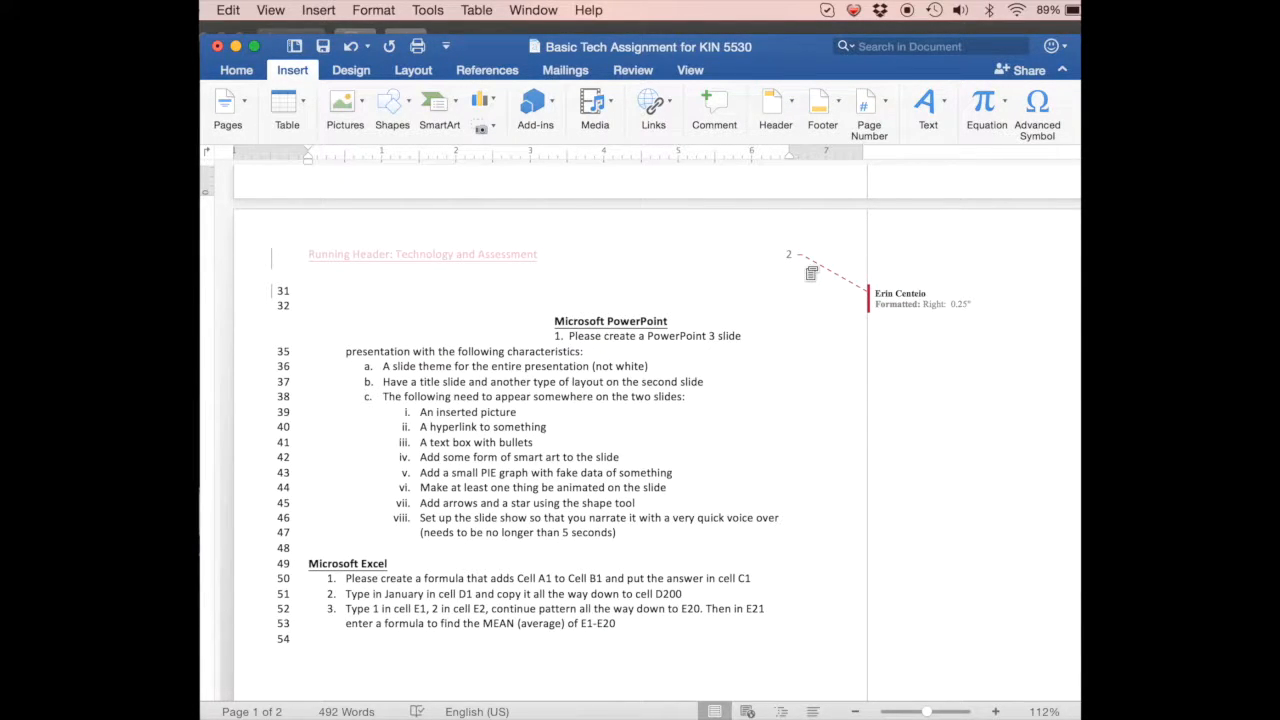
scroll(810, 273, up, 10)
scroll(806, 268, up, 4)
scroll(810, 272, down, 13)
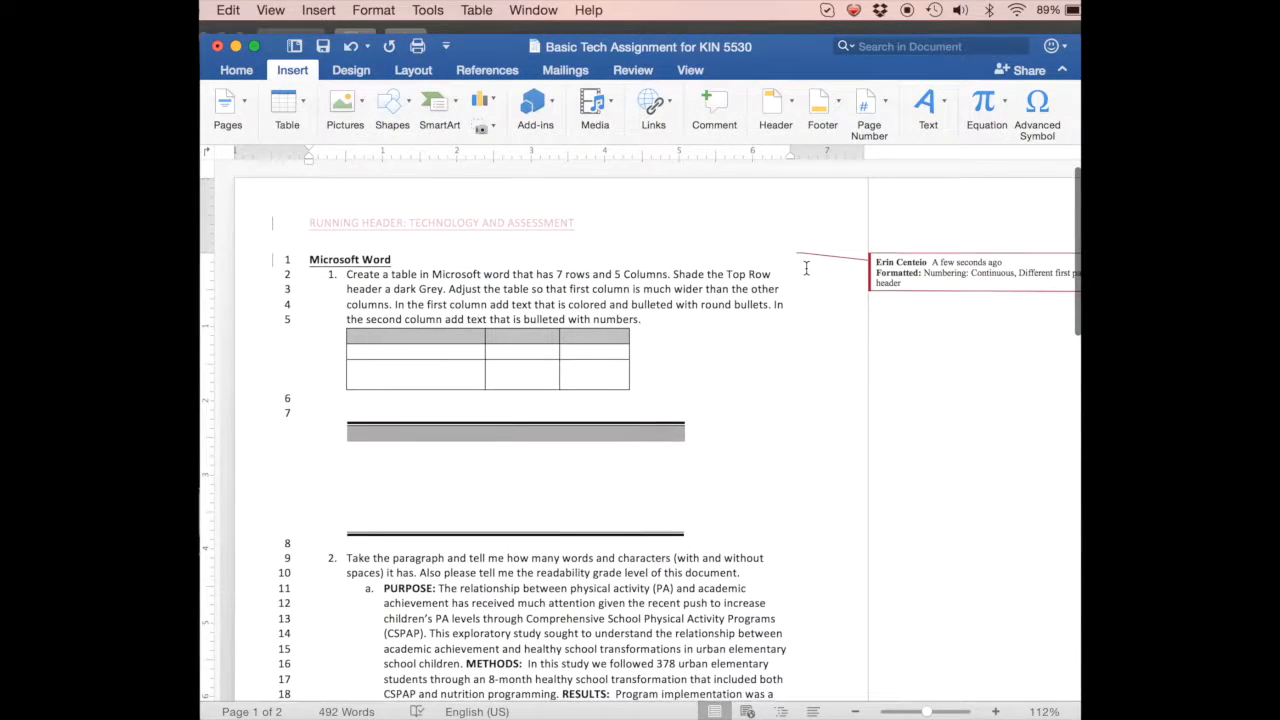
scroll(811, 273, down, 1)
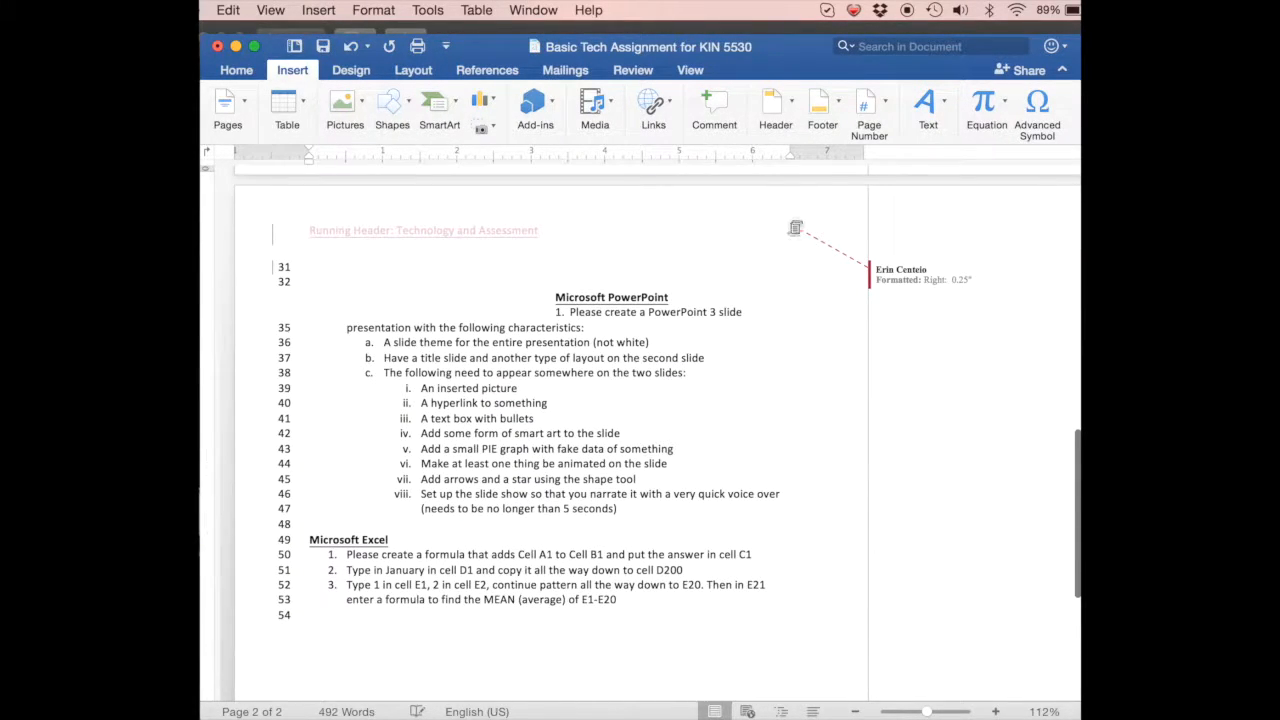
click(790, 229)
double_click(790, 229)
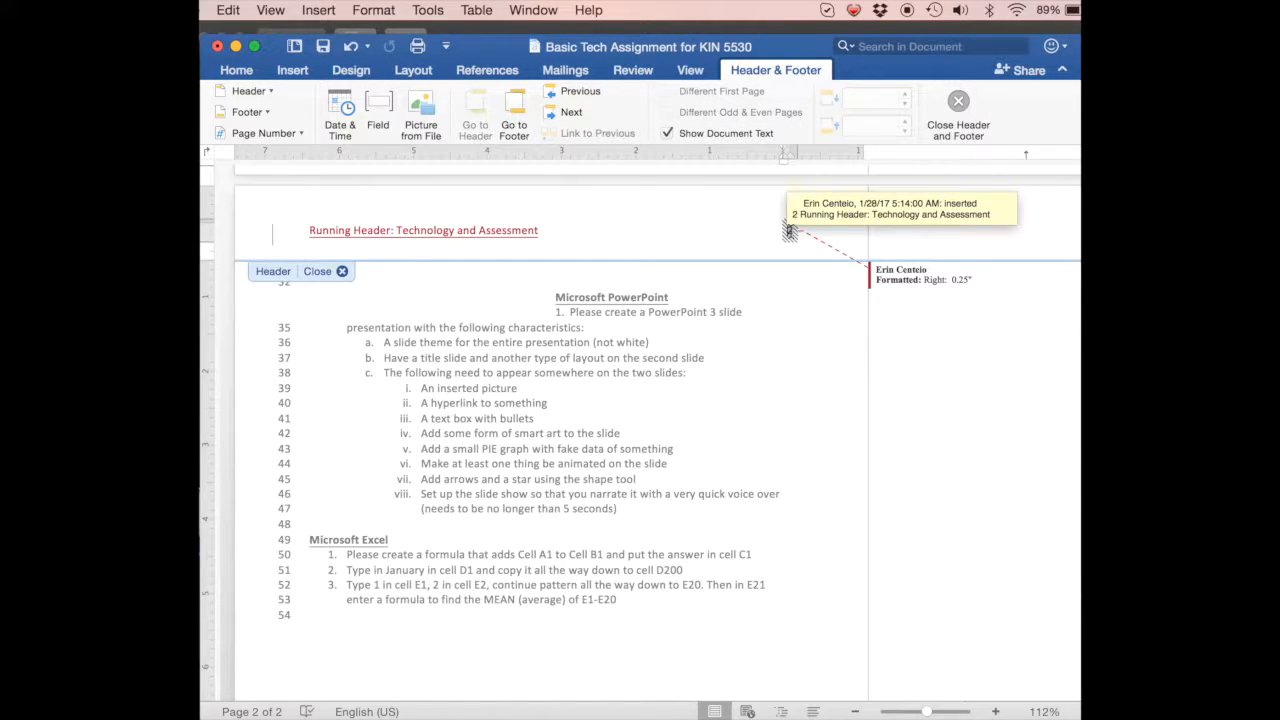
right_click(788, 230)
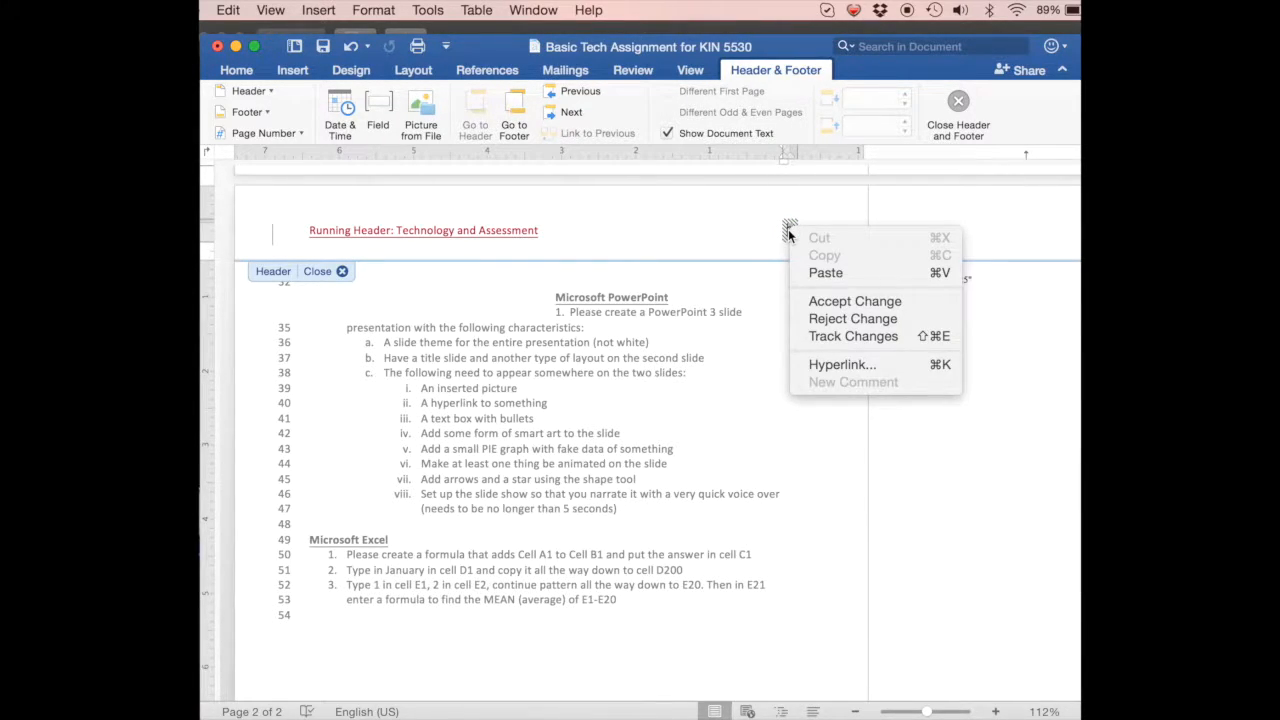
click(786, 200)
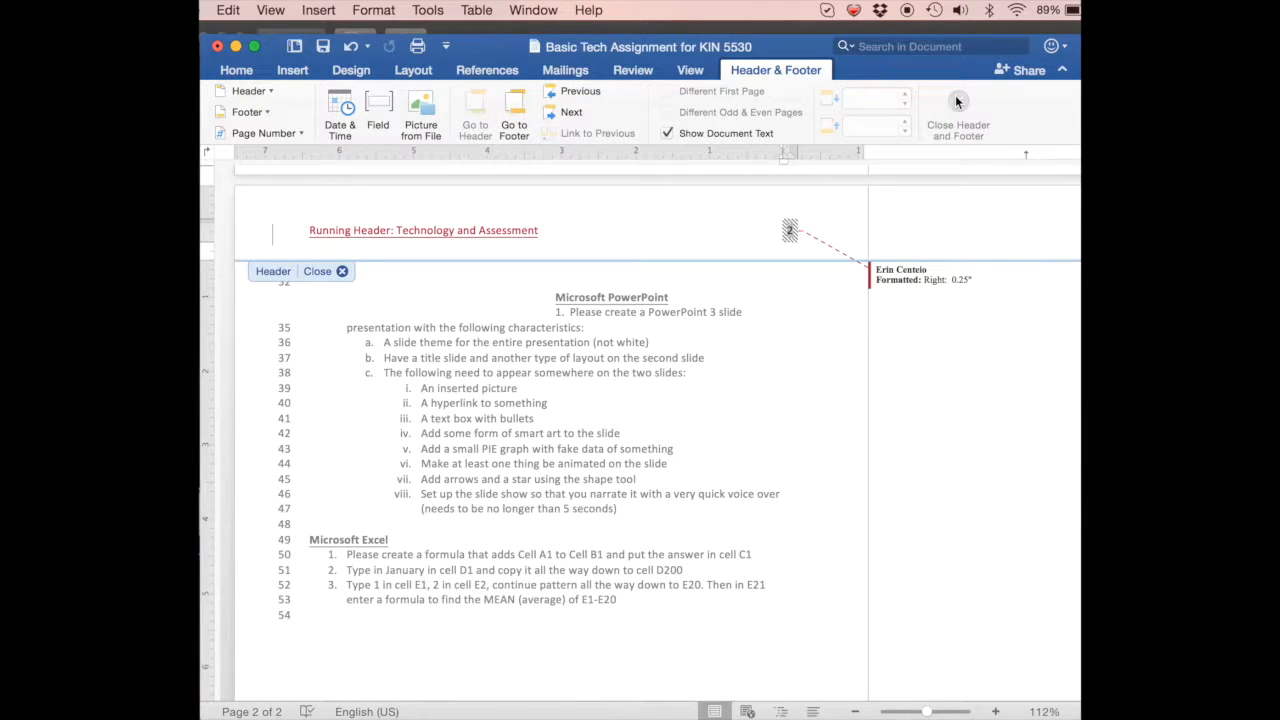
click(956, 99)
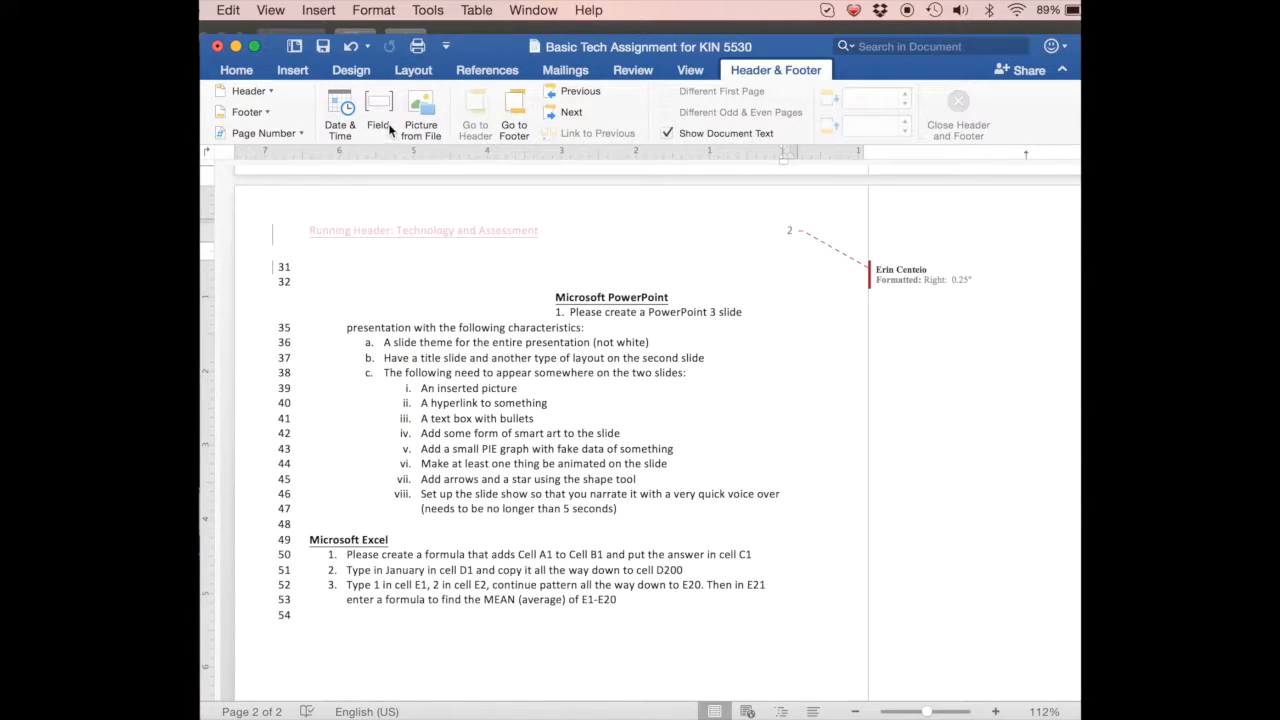
Insert page numbers at the bottom of the page in the footer with center alignment.
click(293, 70)
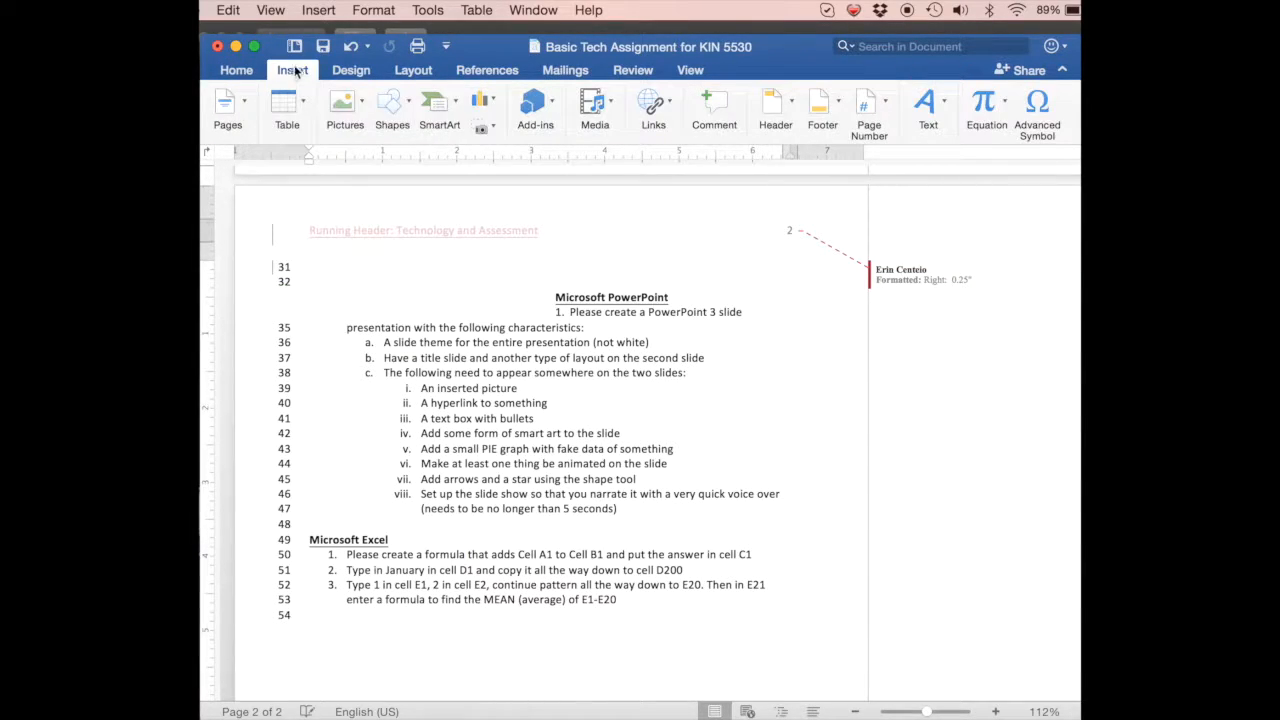
click(888, 100)
click(907, 136)
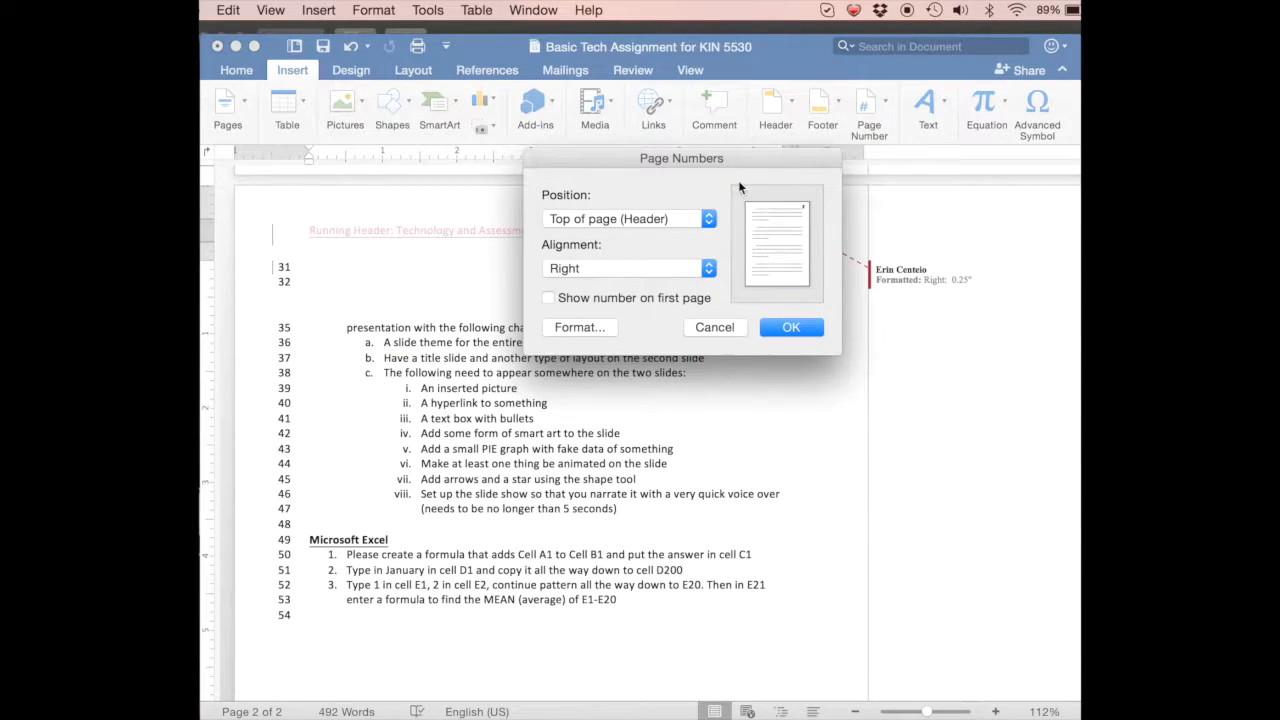
click(662, 268)
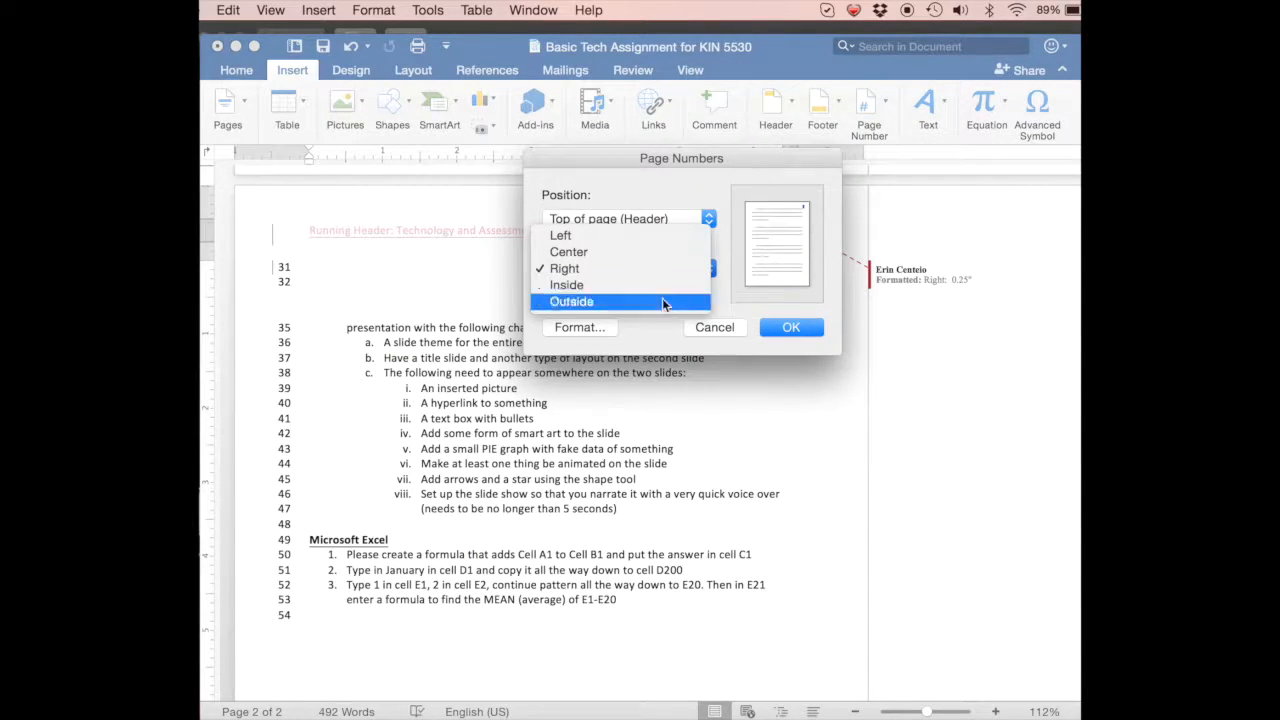
click(648, 255)
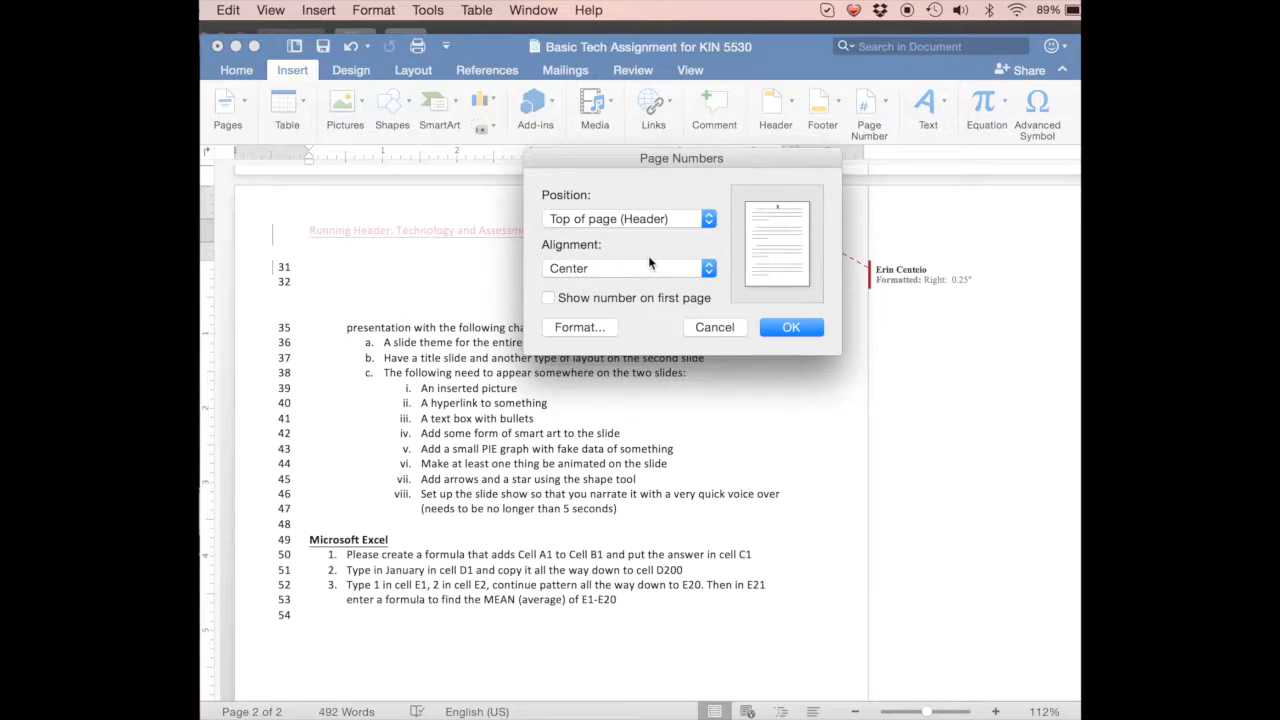
click(630, 218)
click(627, 236)
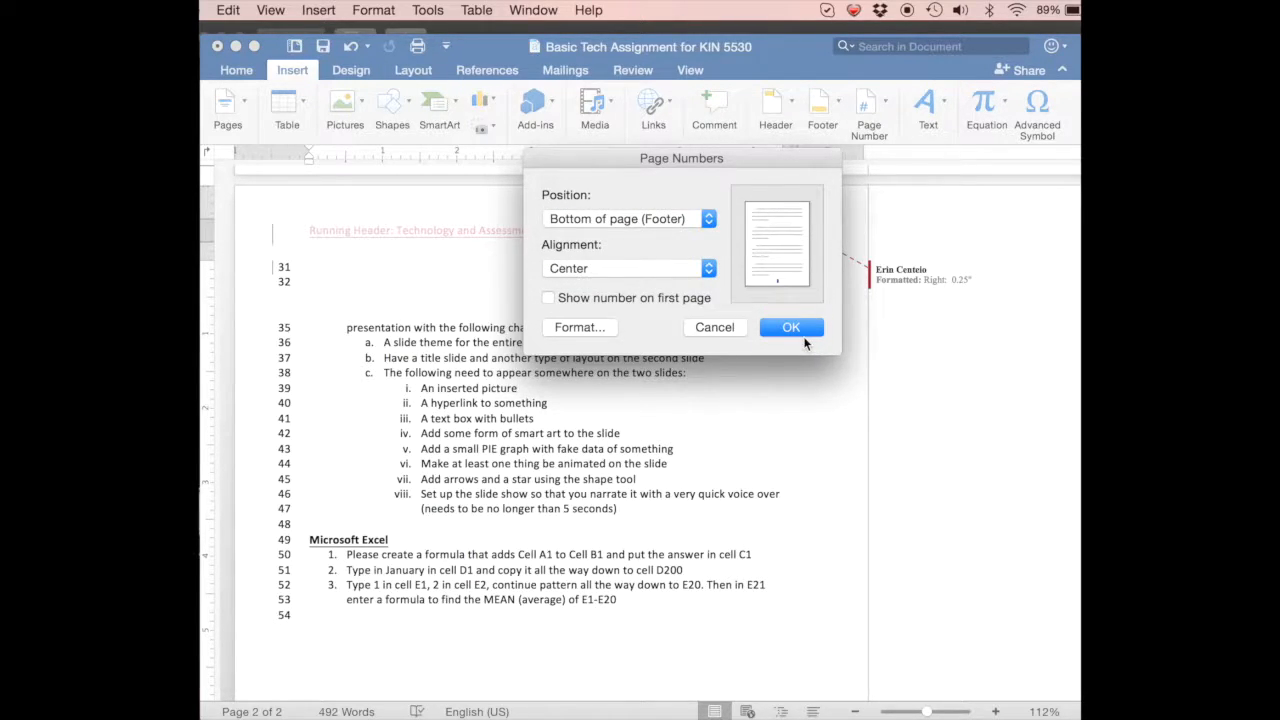
click(804, 336)
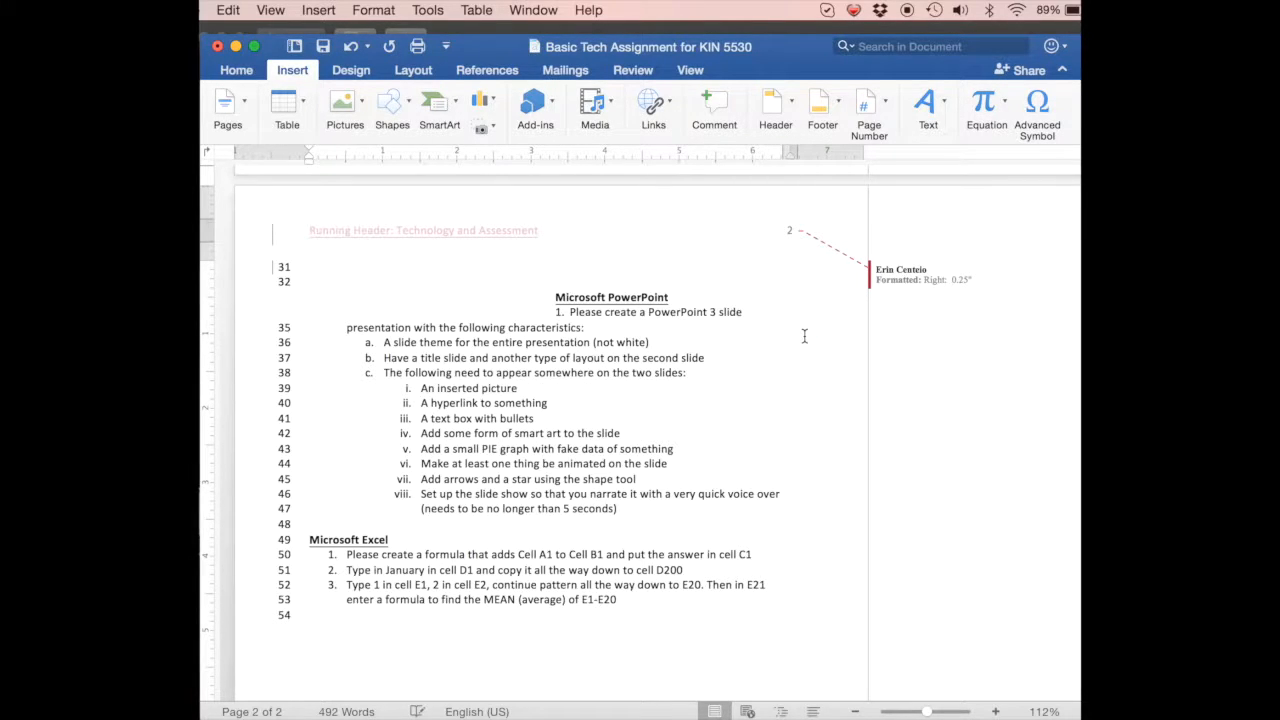
Delete the page number from the header on page 2 and close header editing.
scroll(804, 336, up, 15)
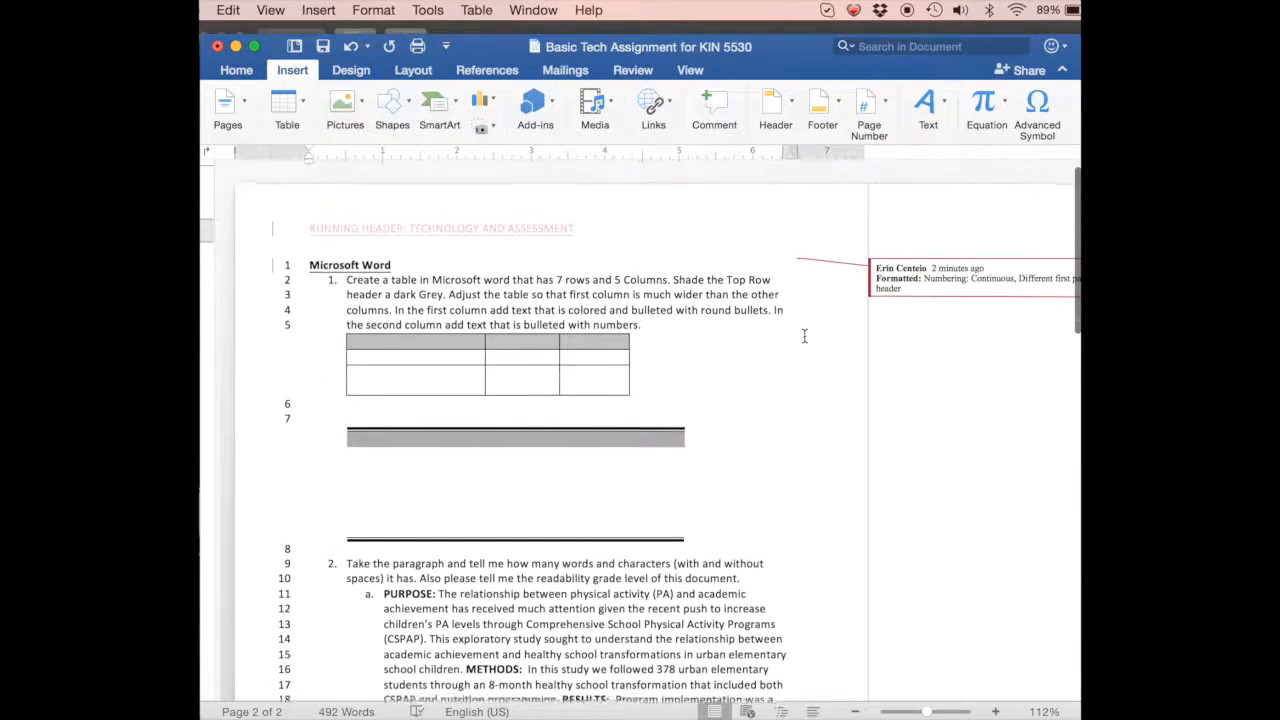
scroll(804, 336, down, 15)
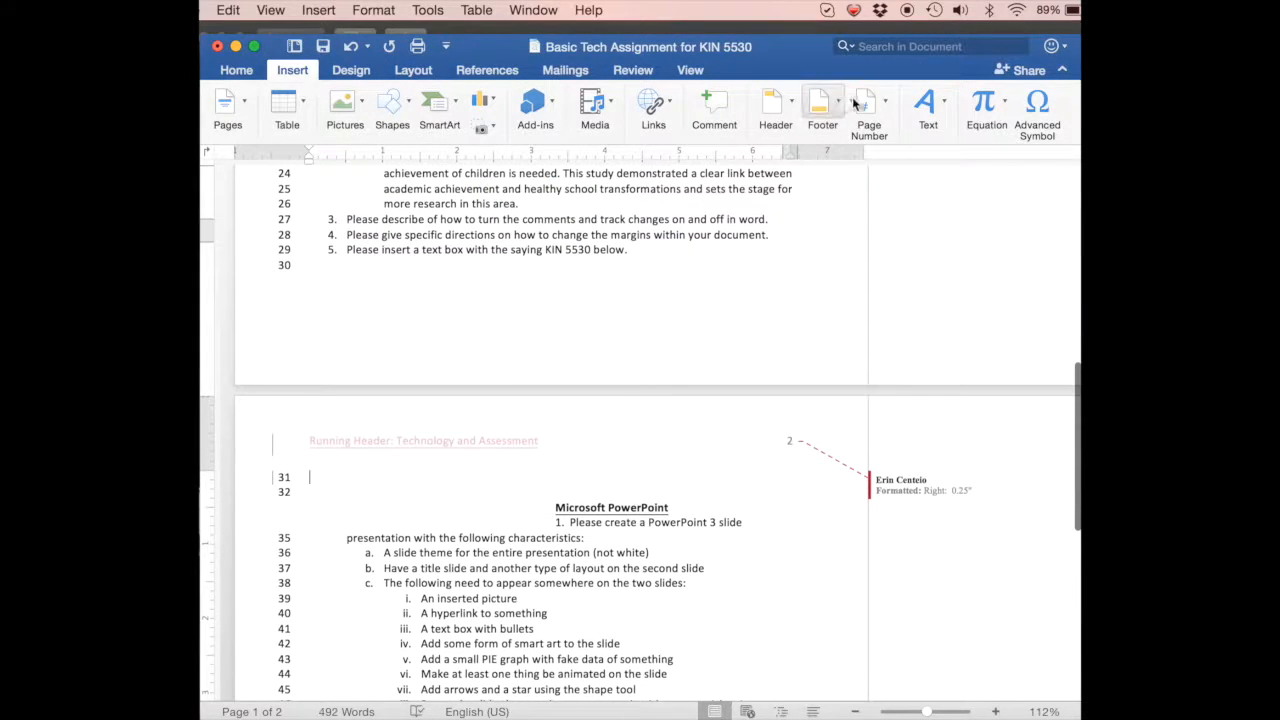
scroll(708, 522, down, 10)
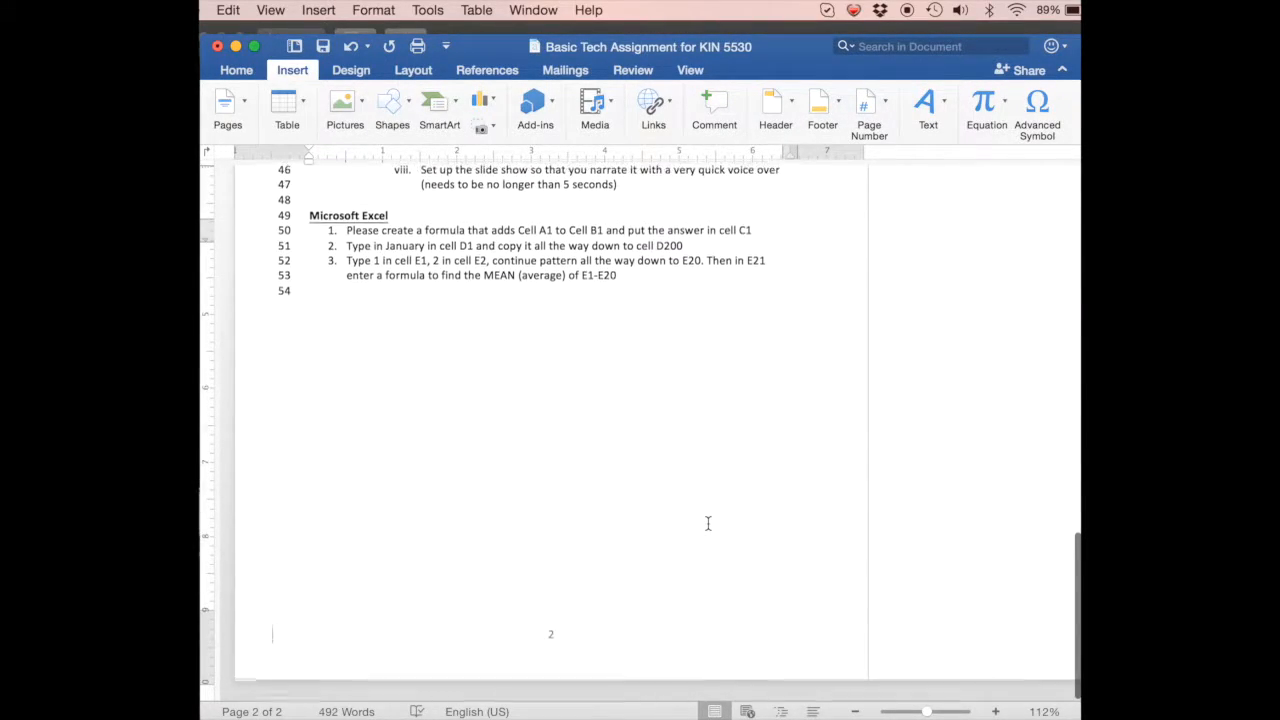
scroll(608, 580, up, 10)
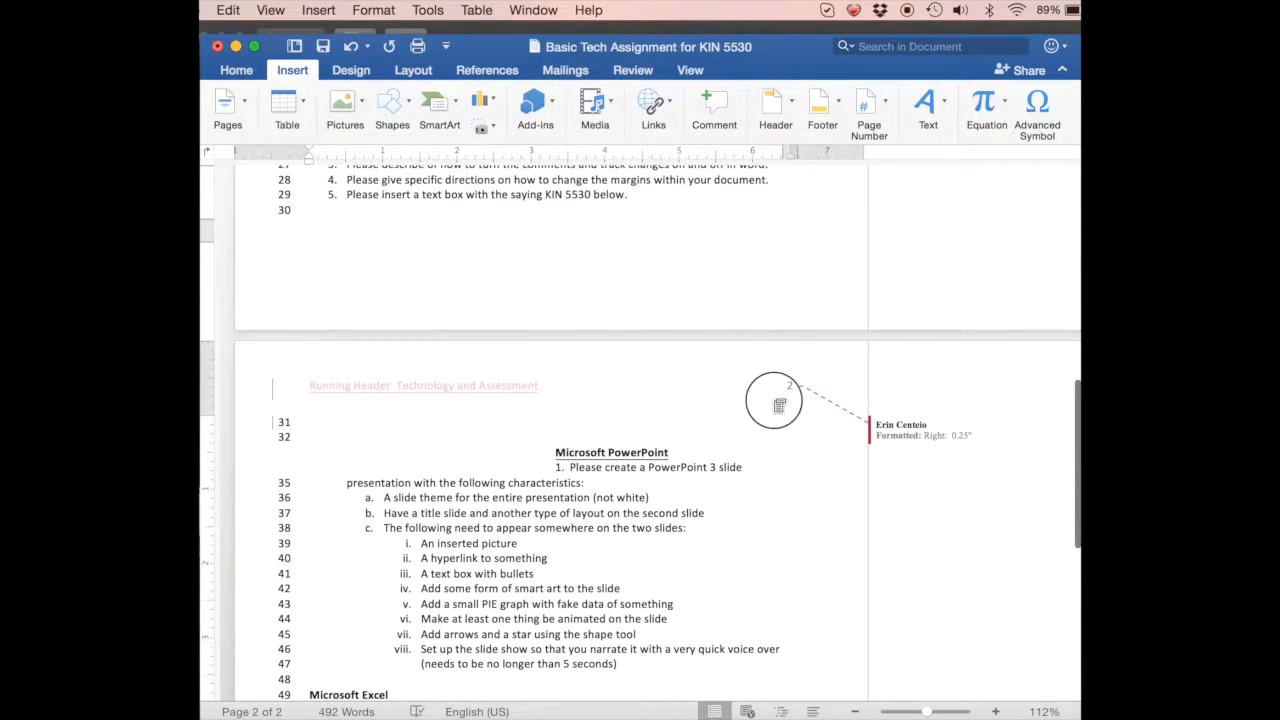
double_click(790, 384)
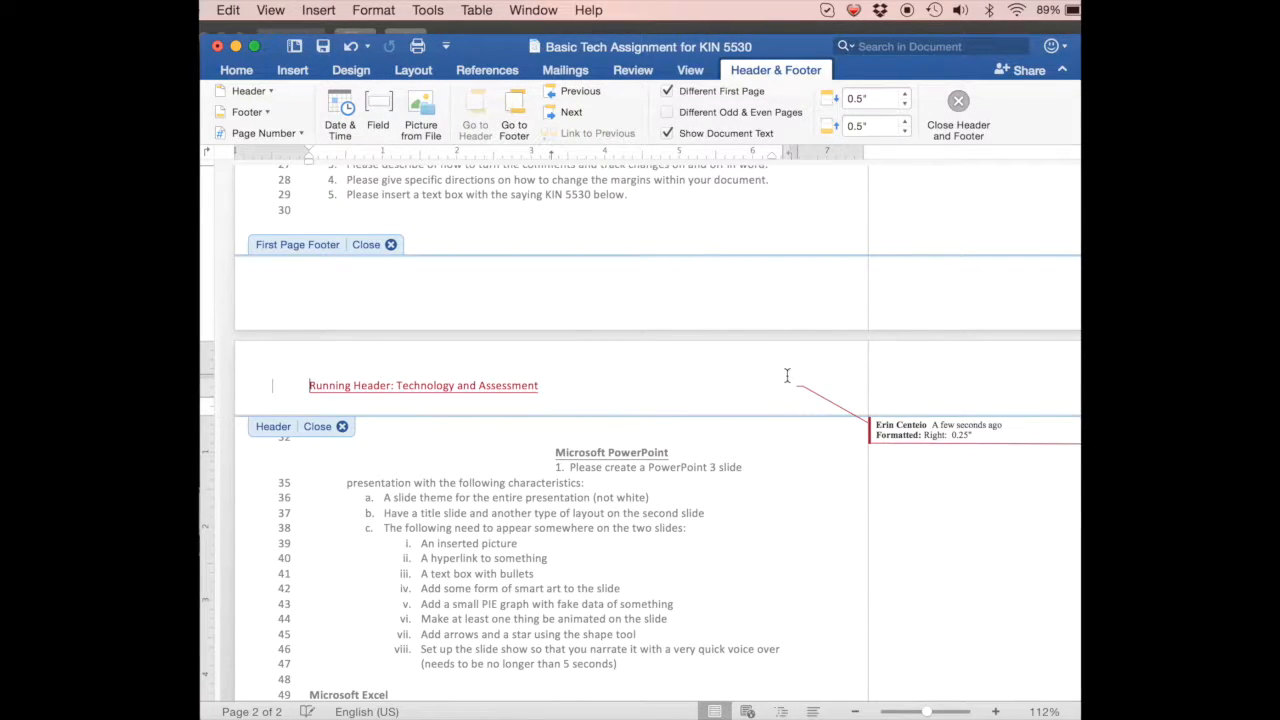
click(342, 427)
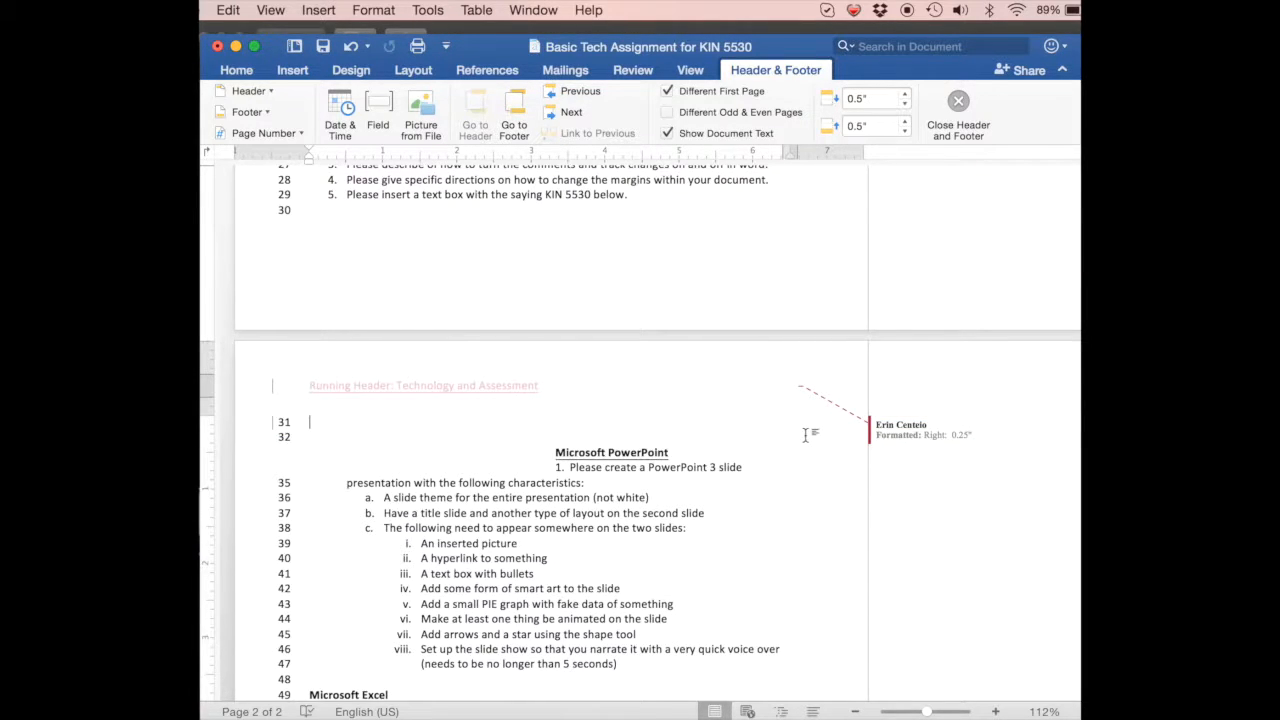
scroll(807, 436, down, 10)
scroll(805, 436, up, 20)
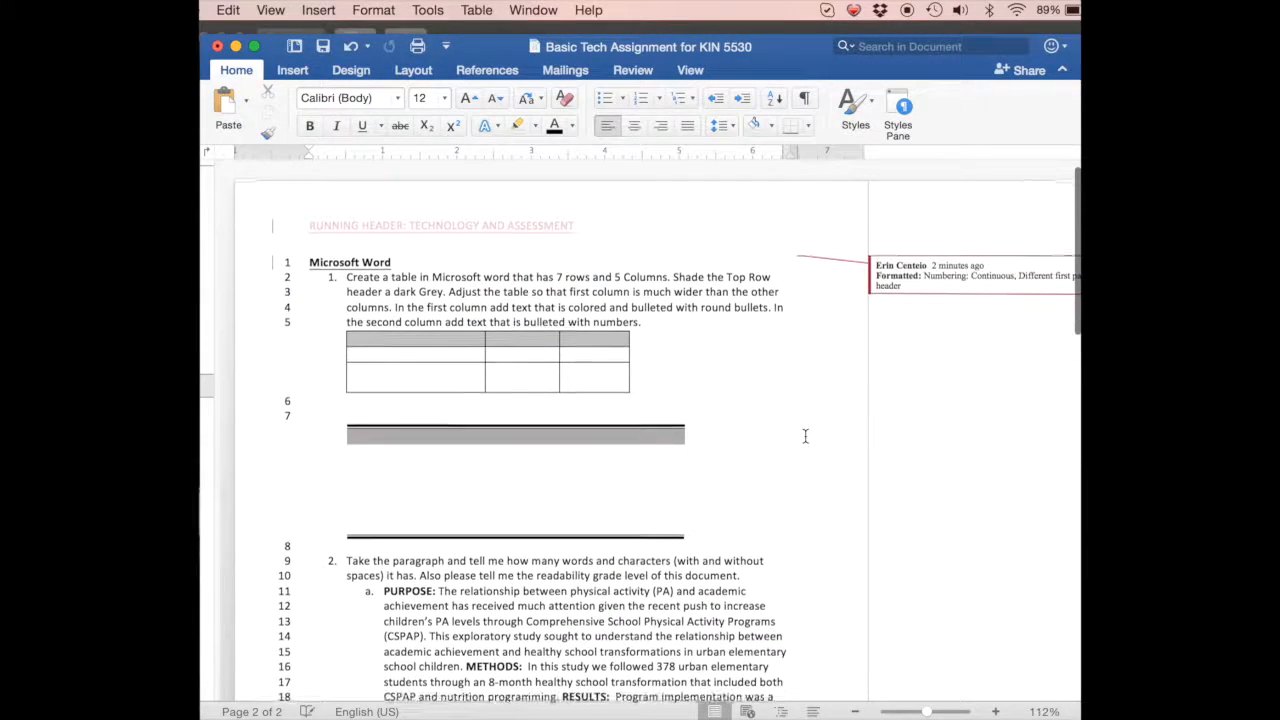